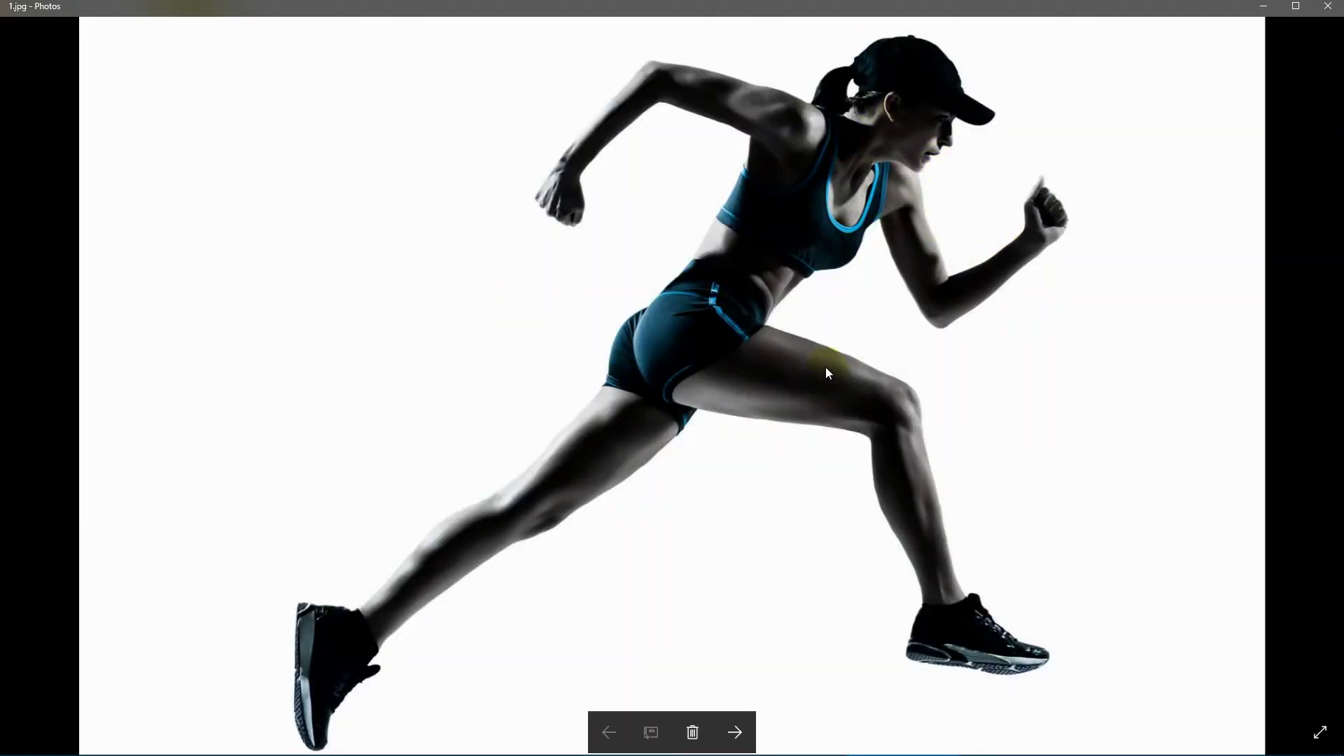
Step from 1.jpg past the silhouette mask and the zoomed dispersion image 3.jpg to 4.jpg.
key(Right)
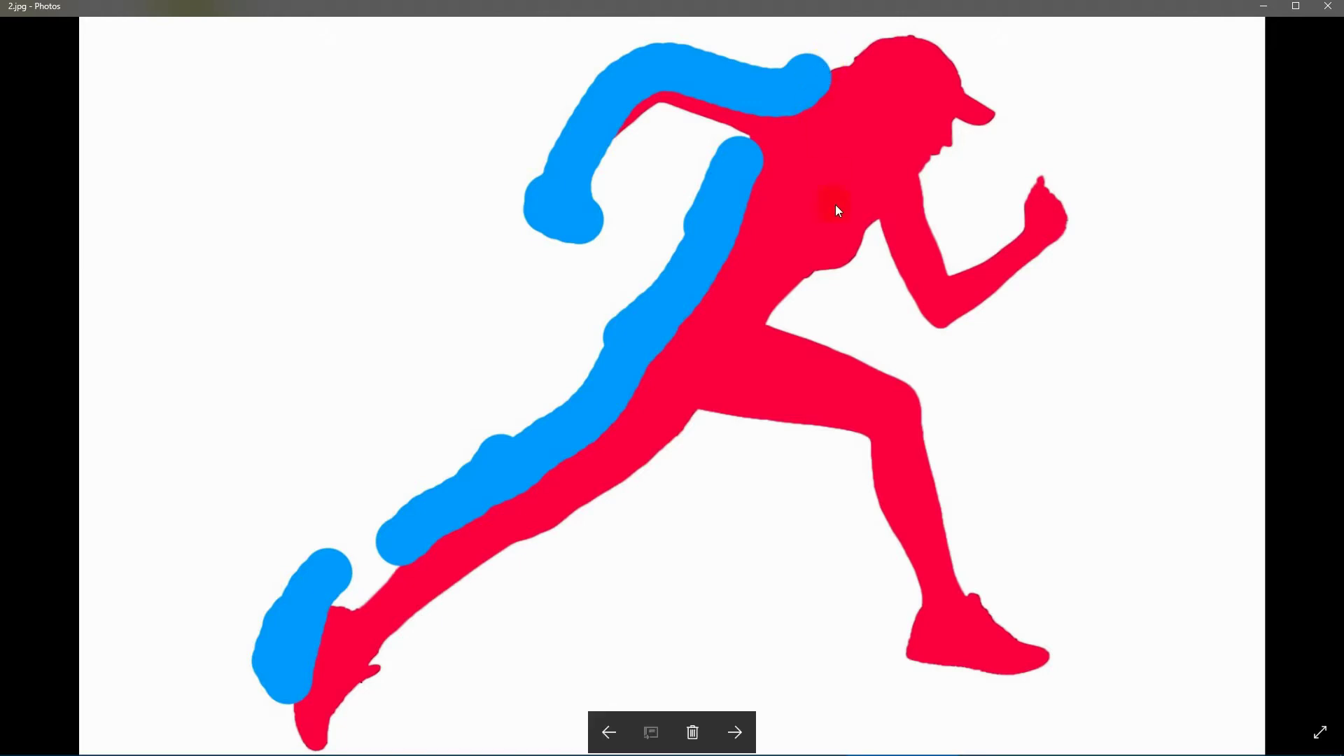
click(743, 732)
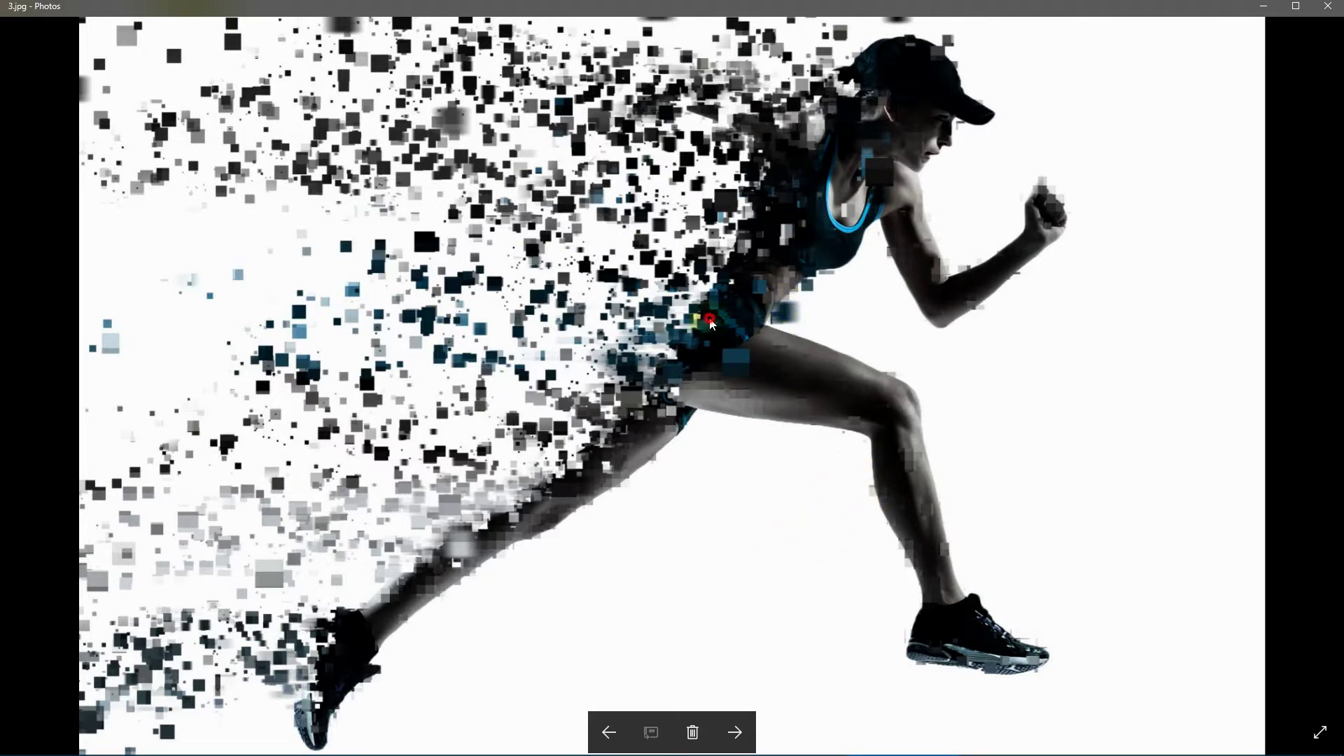
scroll(731, 361, up, 2)
scroll(839, 232, down, 2)
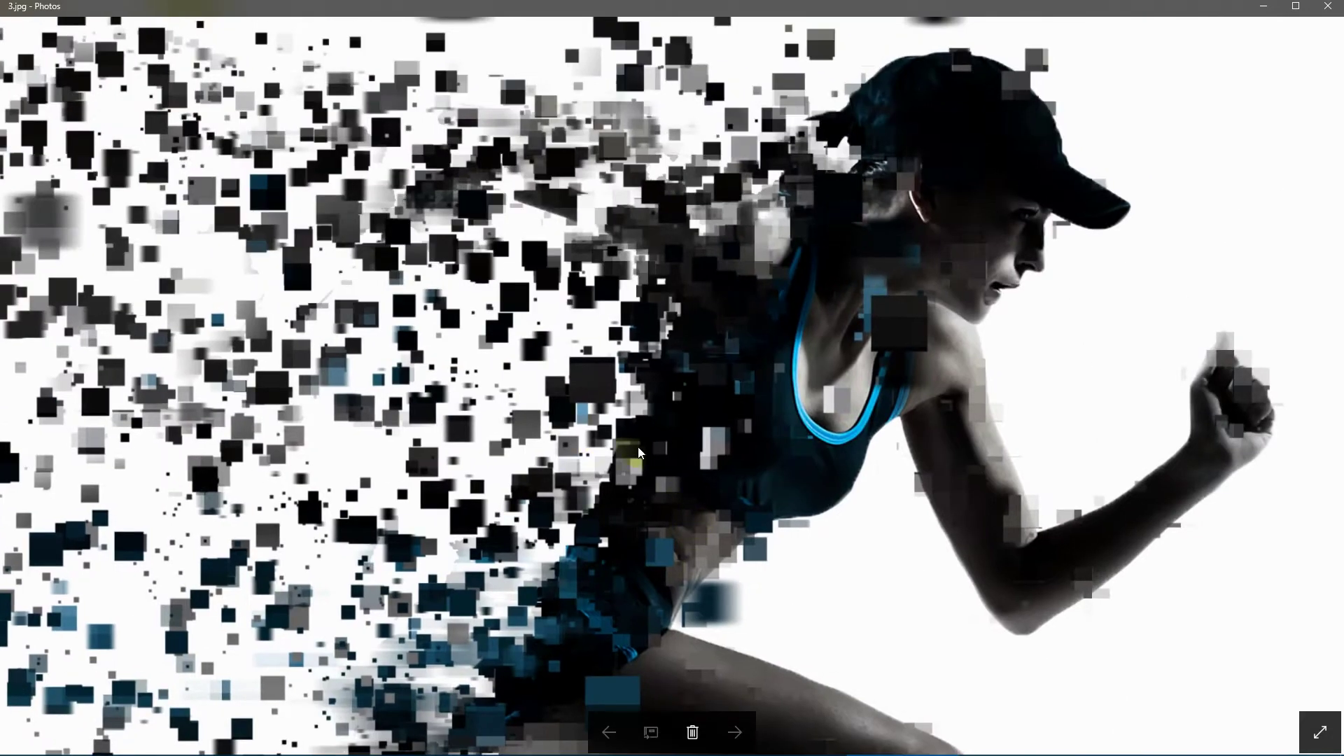
scroll(732, 339, down, 3)
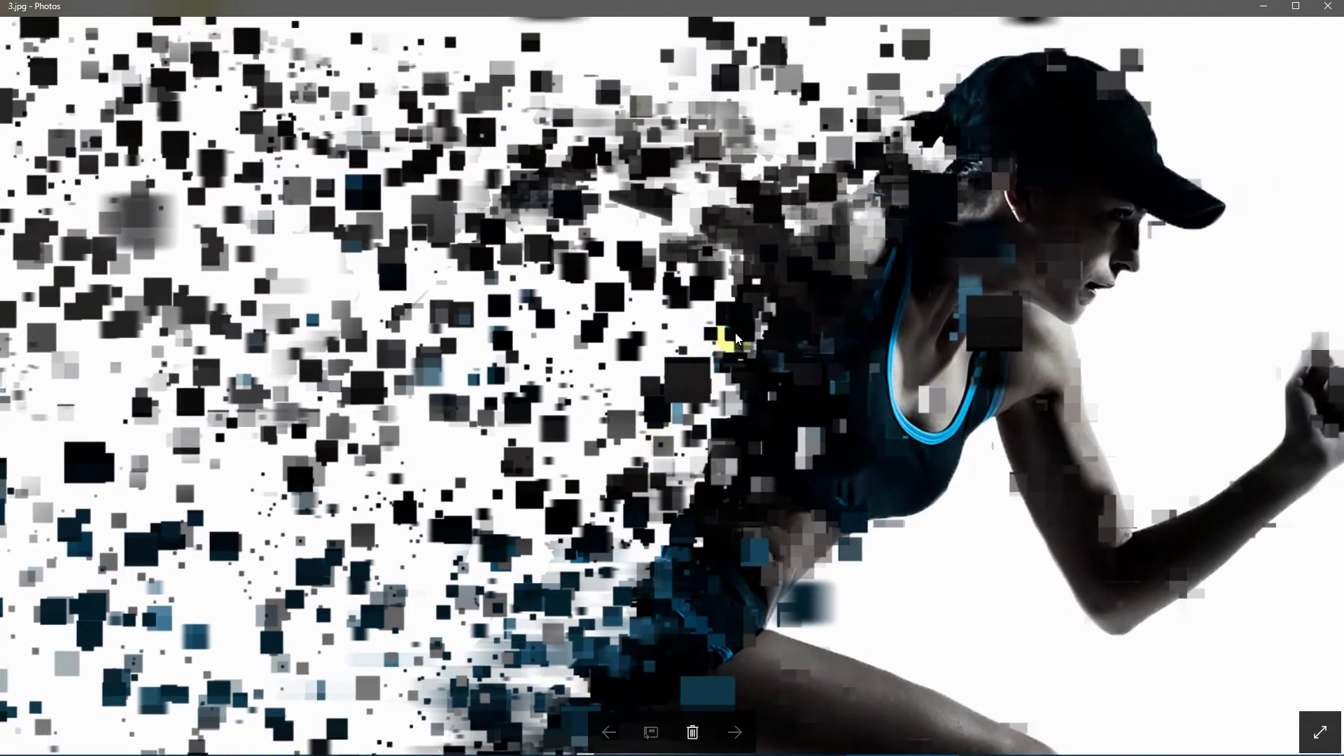
scroll(687, 493, down, 2)
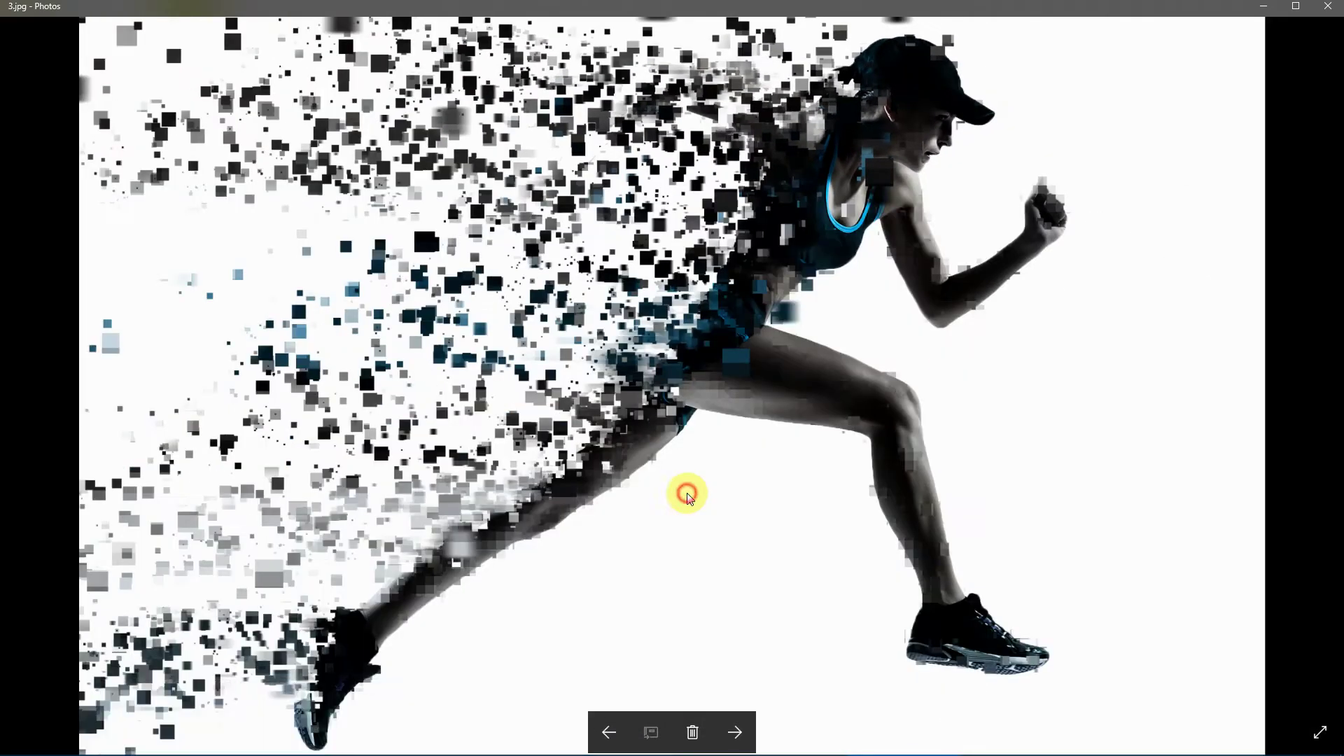
key(Right)
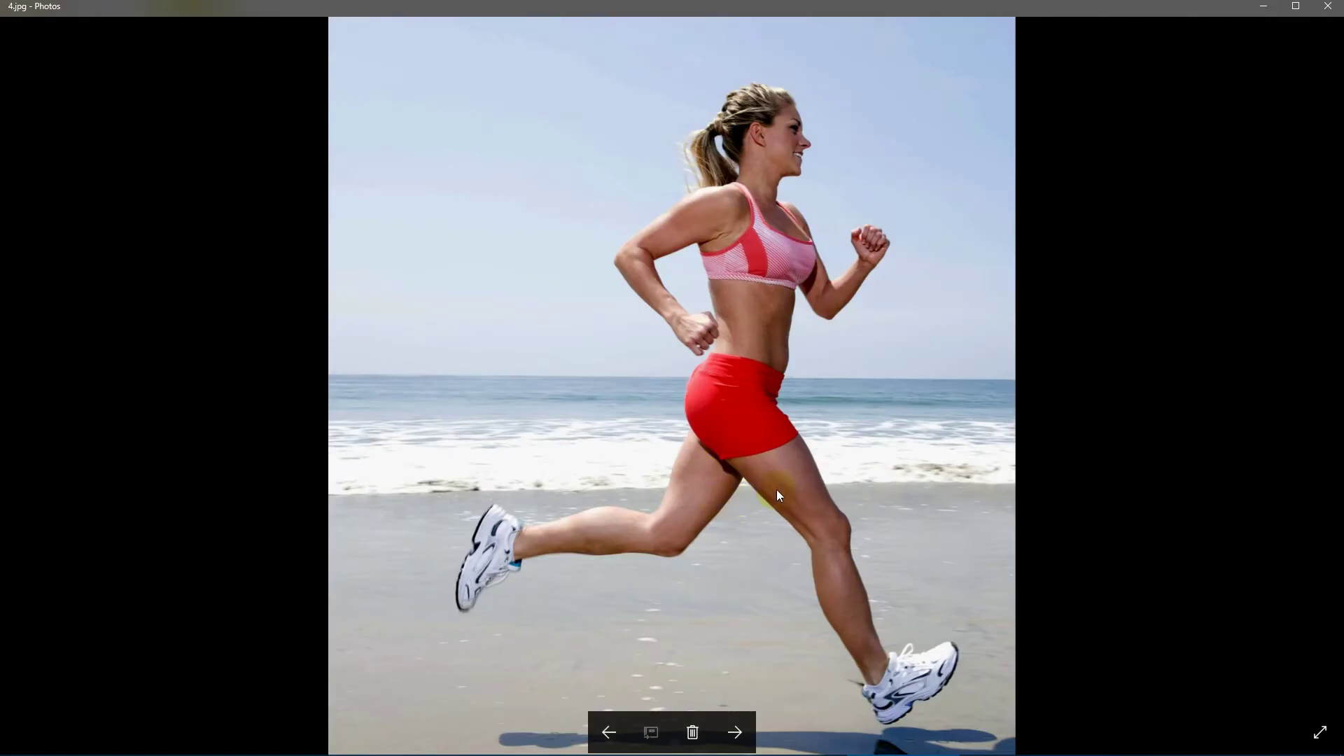
Inspect dispersion result 6.jpg up close at head, shorts and legs, then fit it and go to 7.jpg.
key(Right)
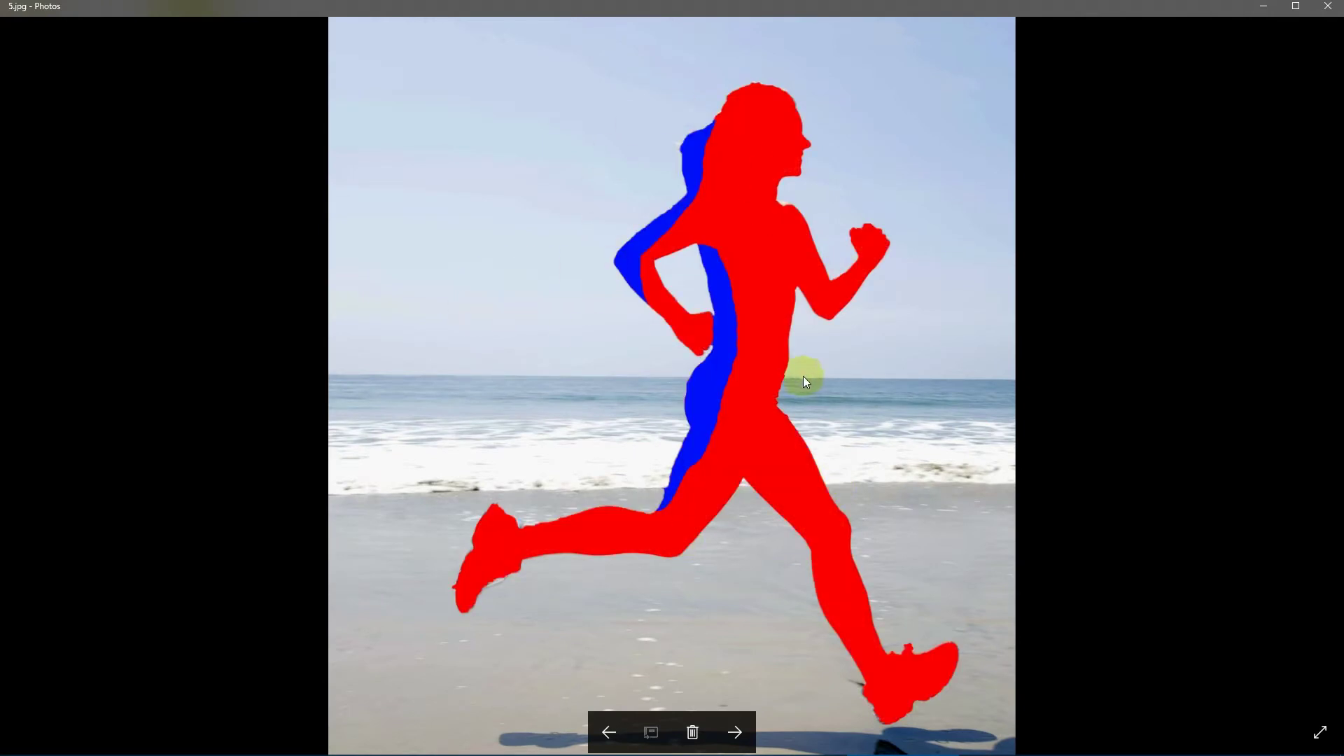
key(Right)
scroll(701, 385, up, 2)
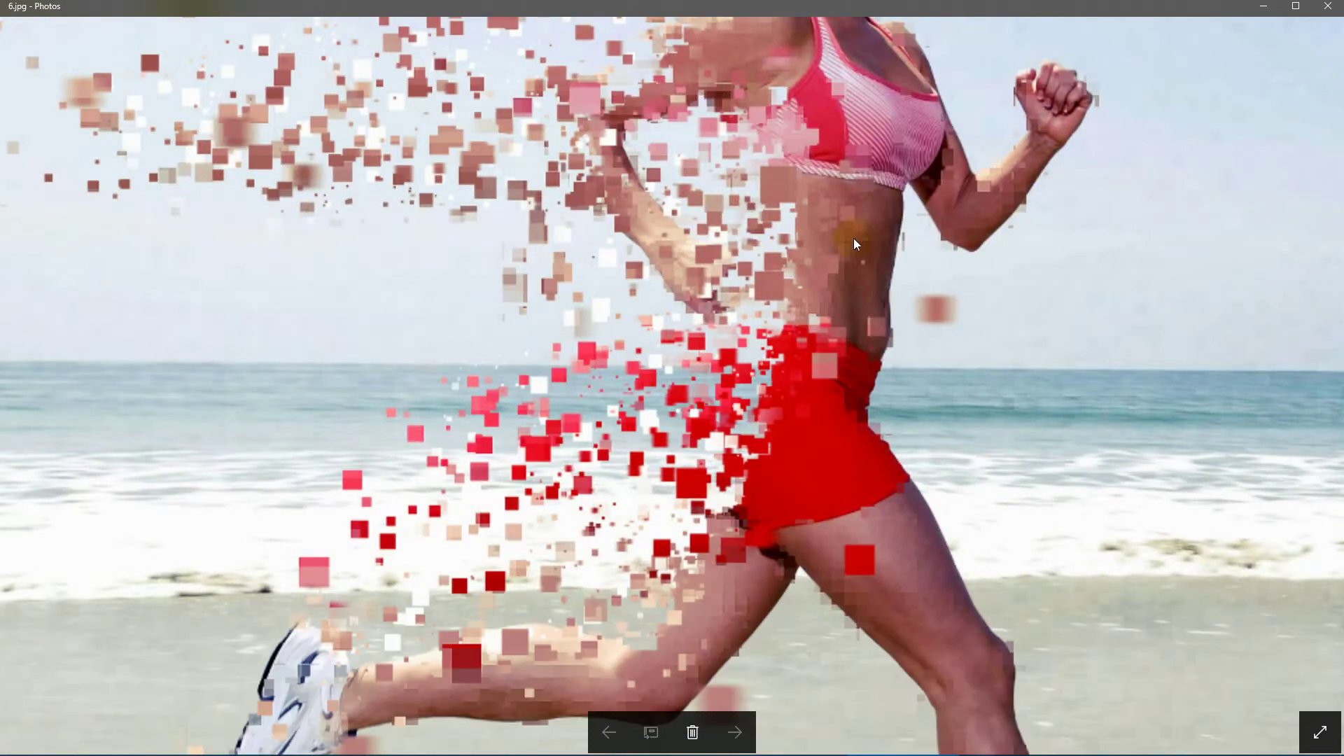
drag(854, 239, 845, 435)
drag(909, 345, 727, 248)
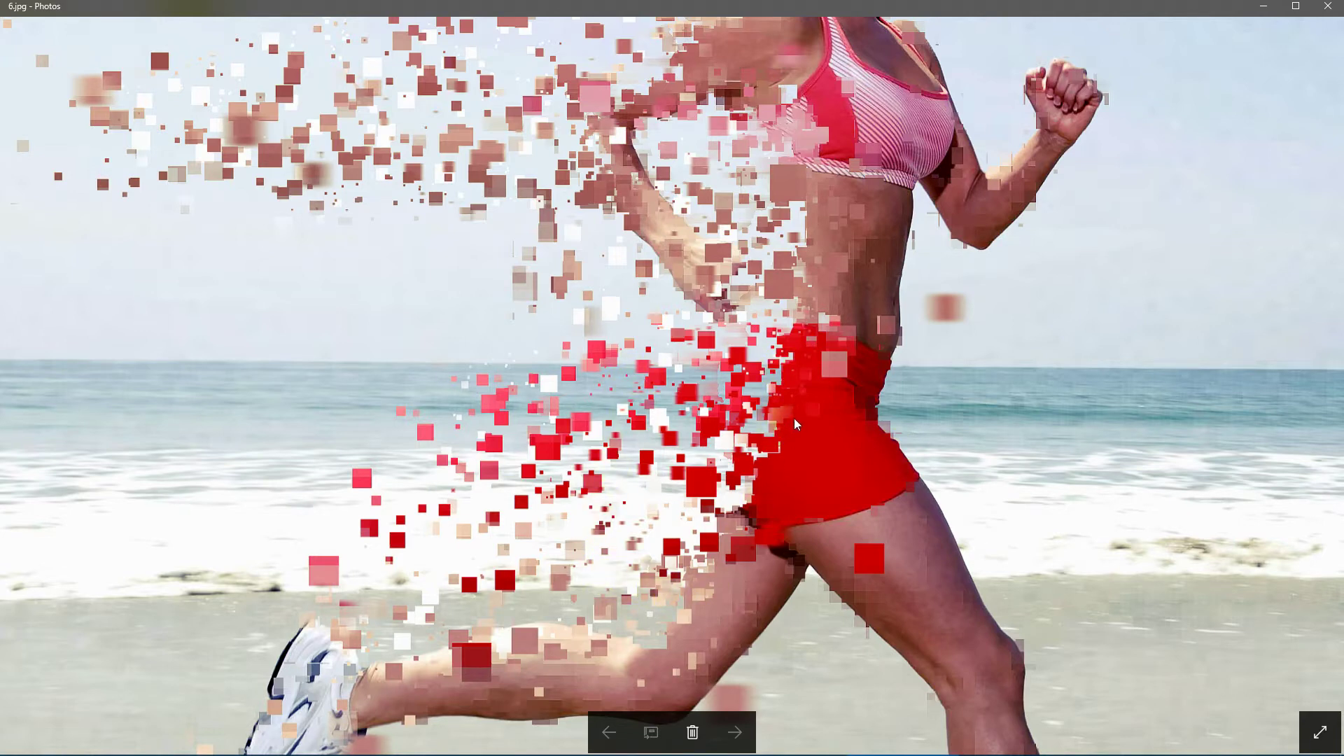
scroll(947, 420, down, 2)
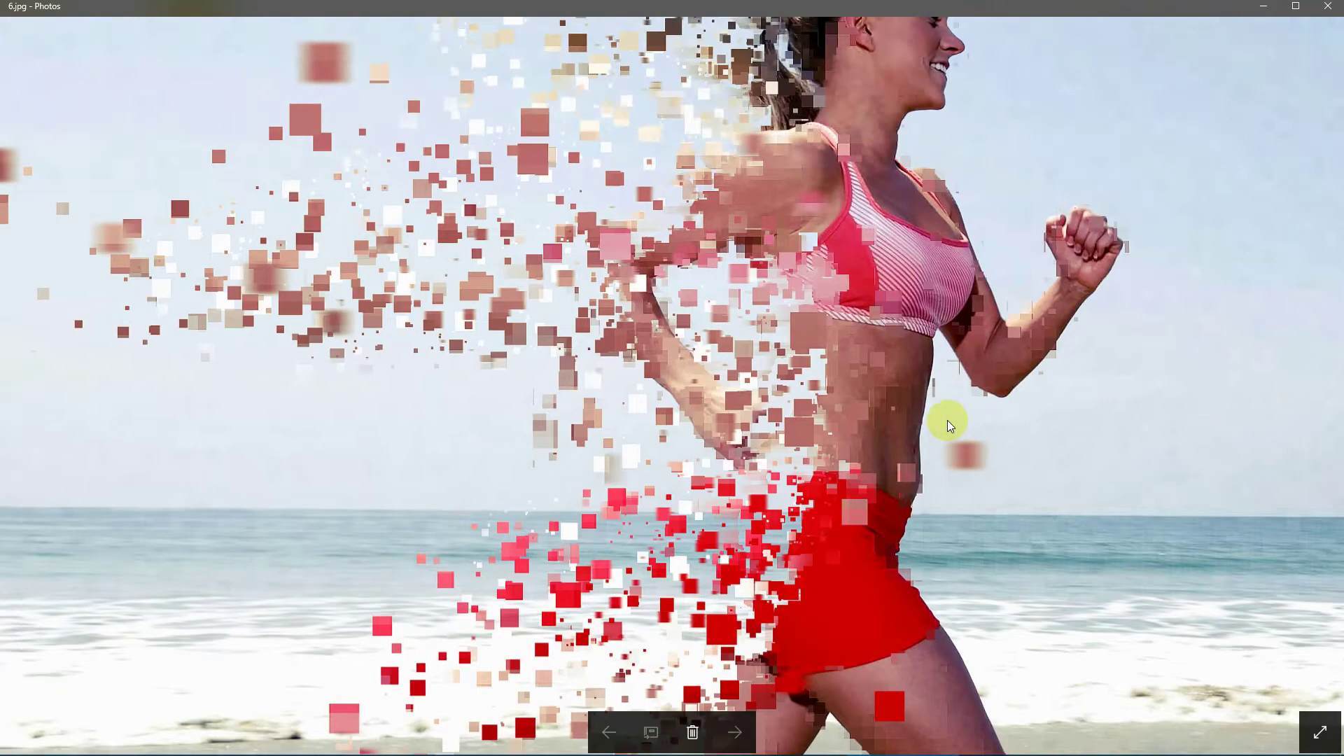
scroll(859, 327, up, 2)
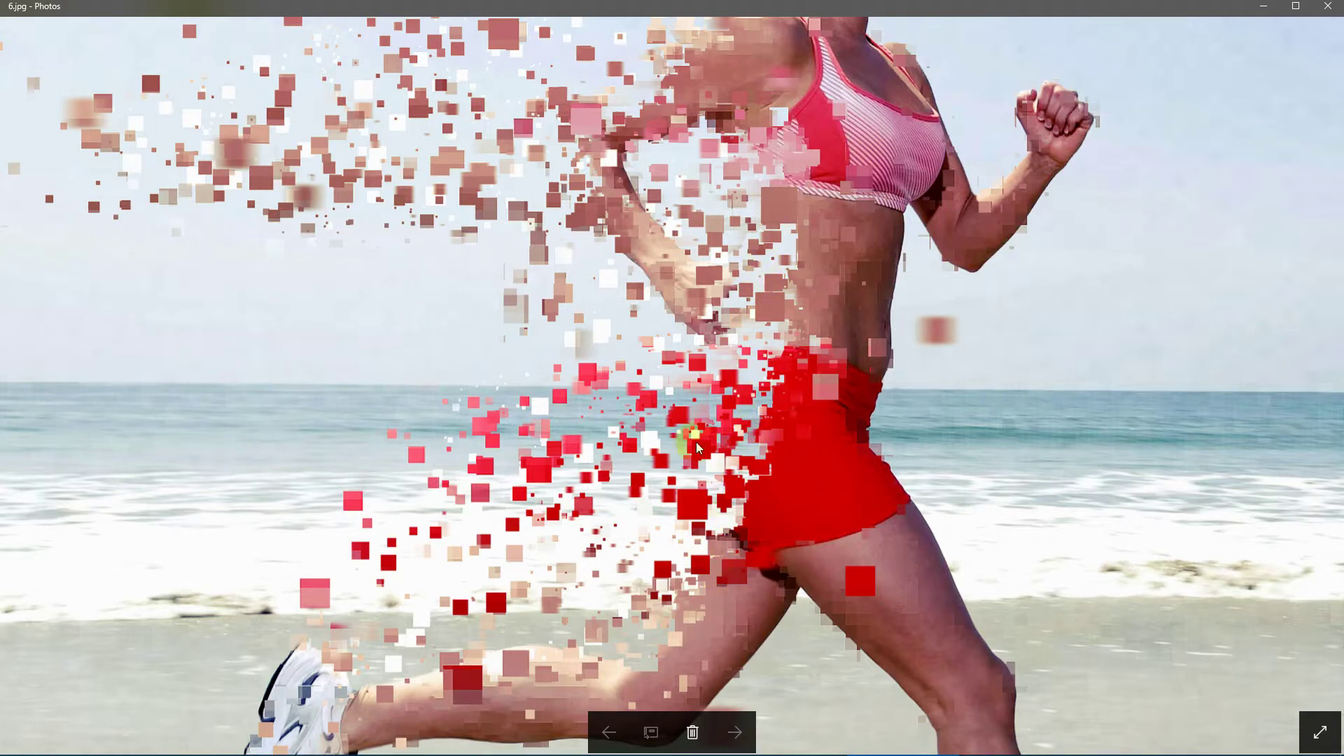
double_click(726, 414)
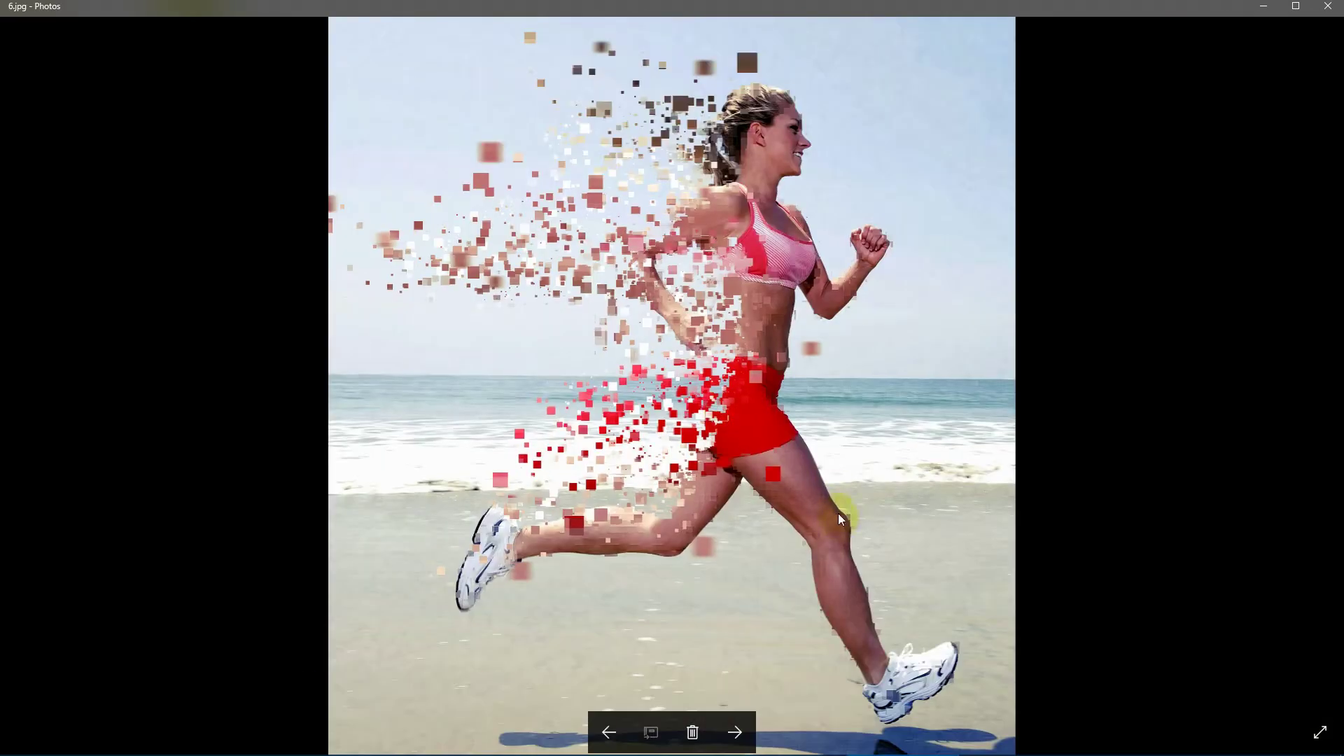
click(736, 736)
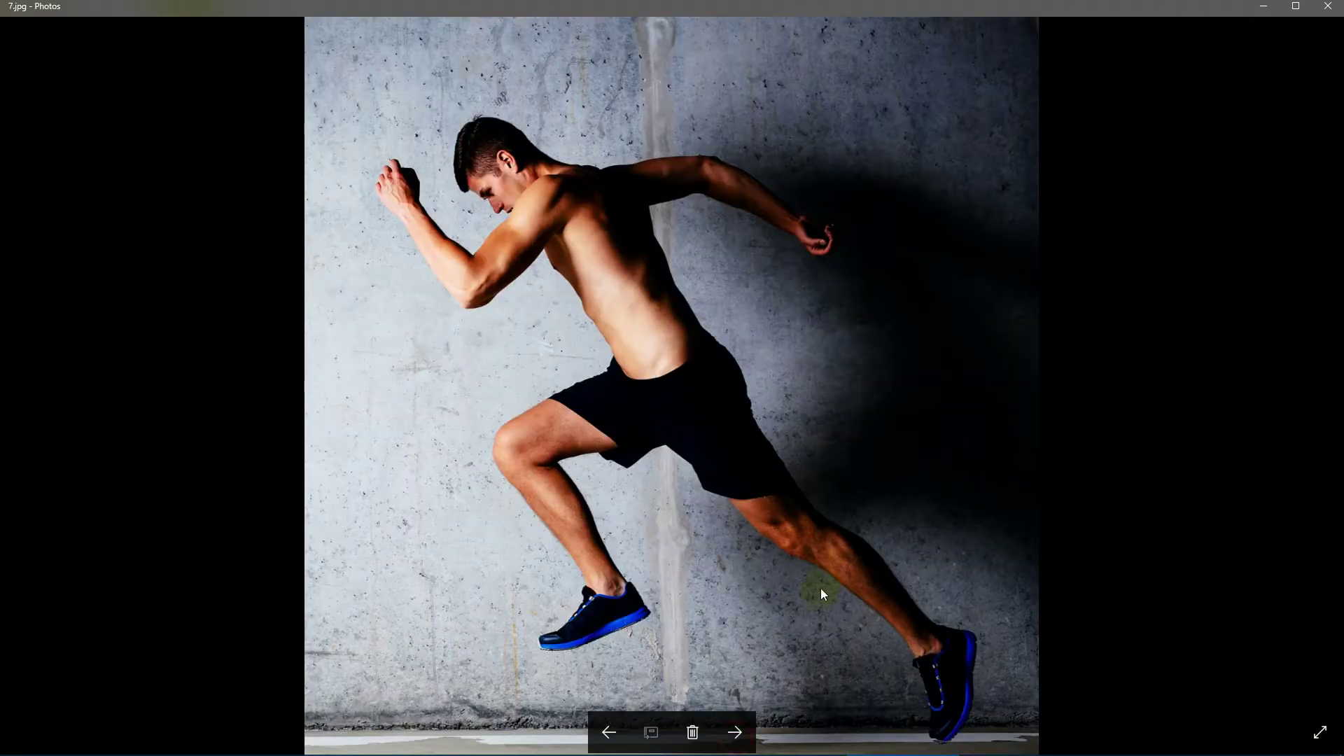
Advance past the sprinter's mask and zoom into dispersion result 9.jpg at the legs and shoe.
key(Right)
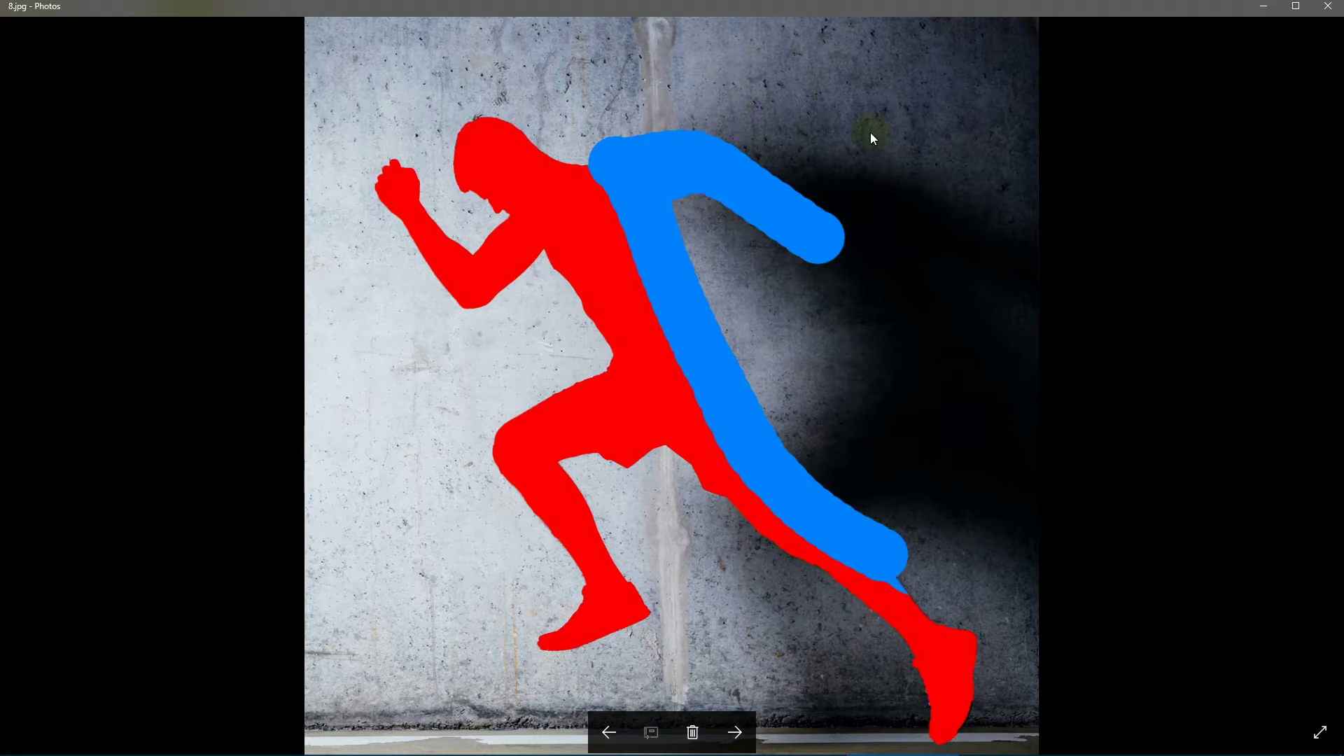
key(Right)
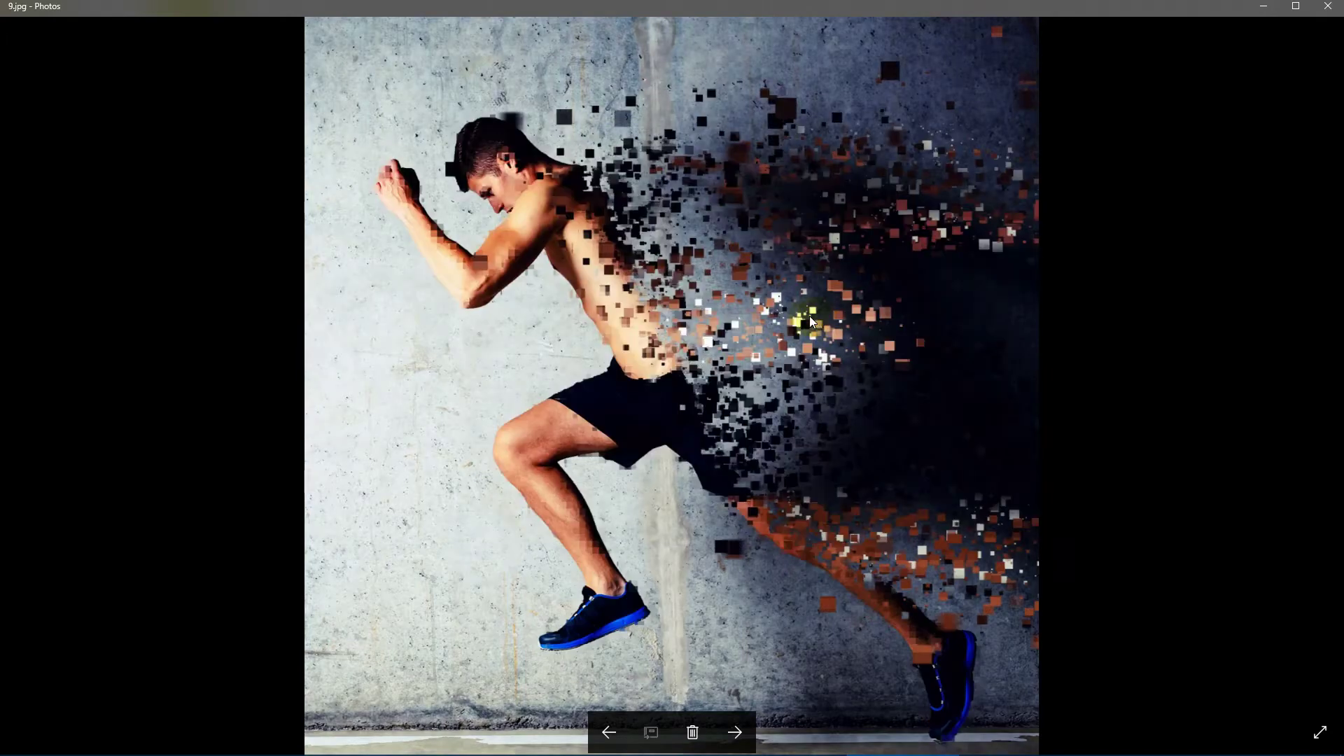
scroll(670, 266, up, 3)
scroll(849, 308, up, 1)
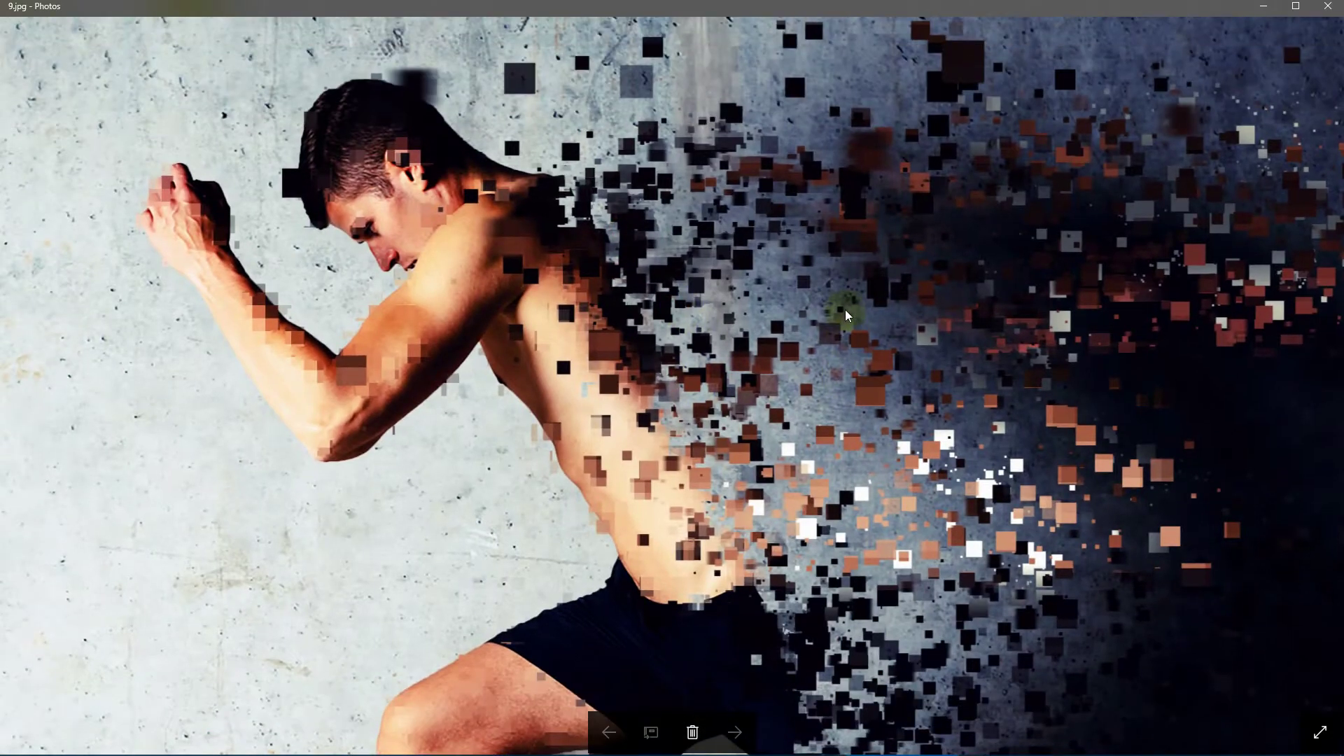
scroll(756, 369, up, 1)
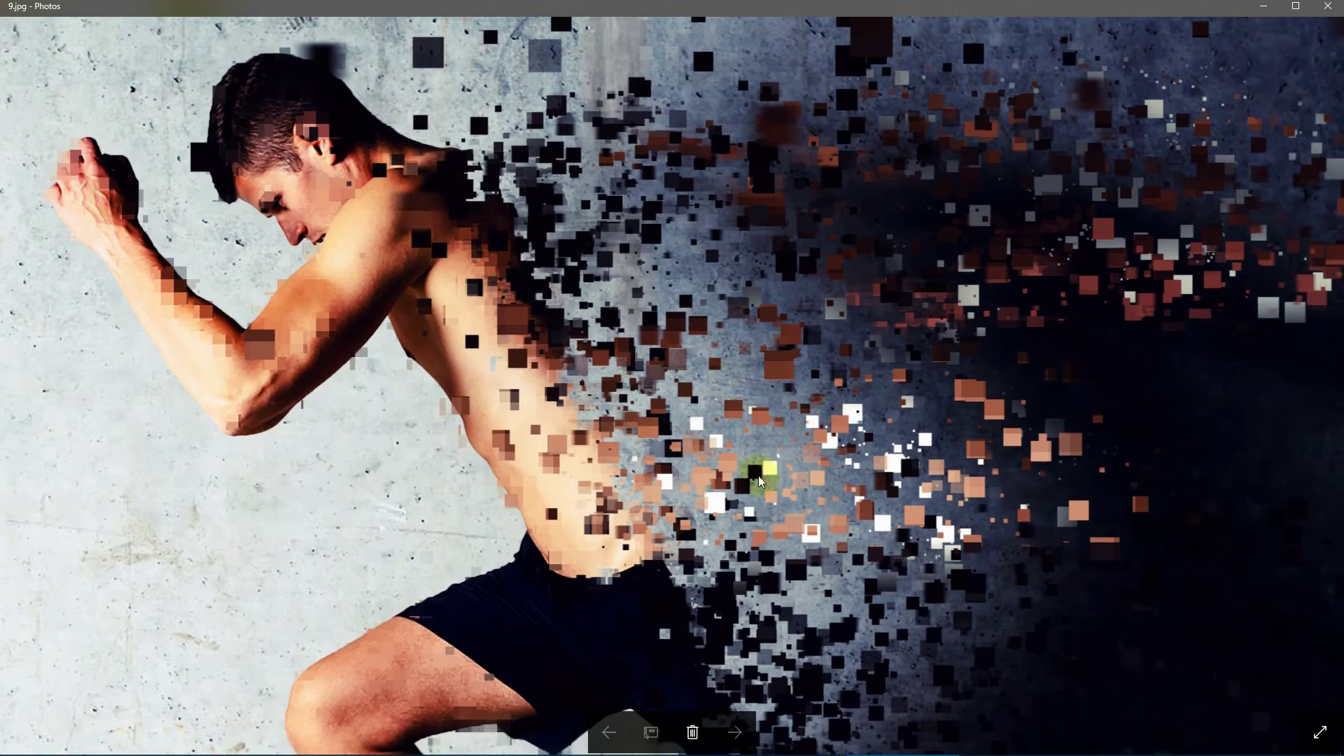
scroll(662, 320, up, 1)
drag(659, 313, 818, 503)
Zoom into 10.jpg, then step through the flower-field images 11–14.jpg to kingfisher 15.jpg.
key(Right)
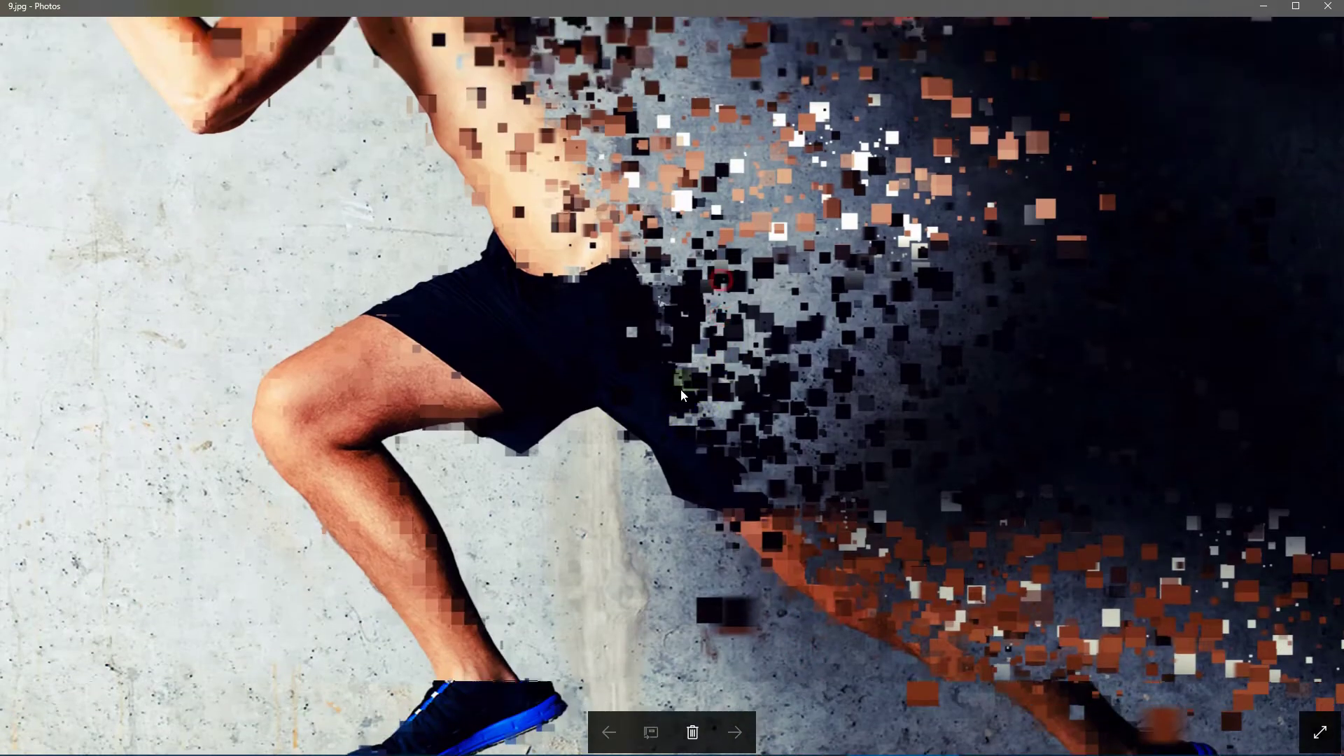
scroll(656, 264, up, 2)
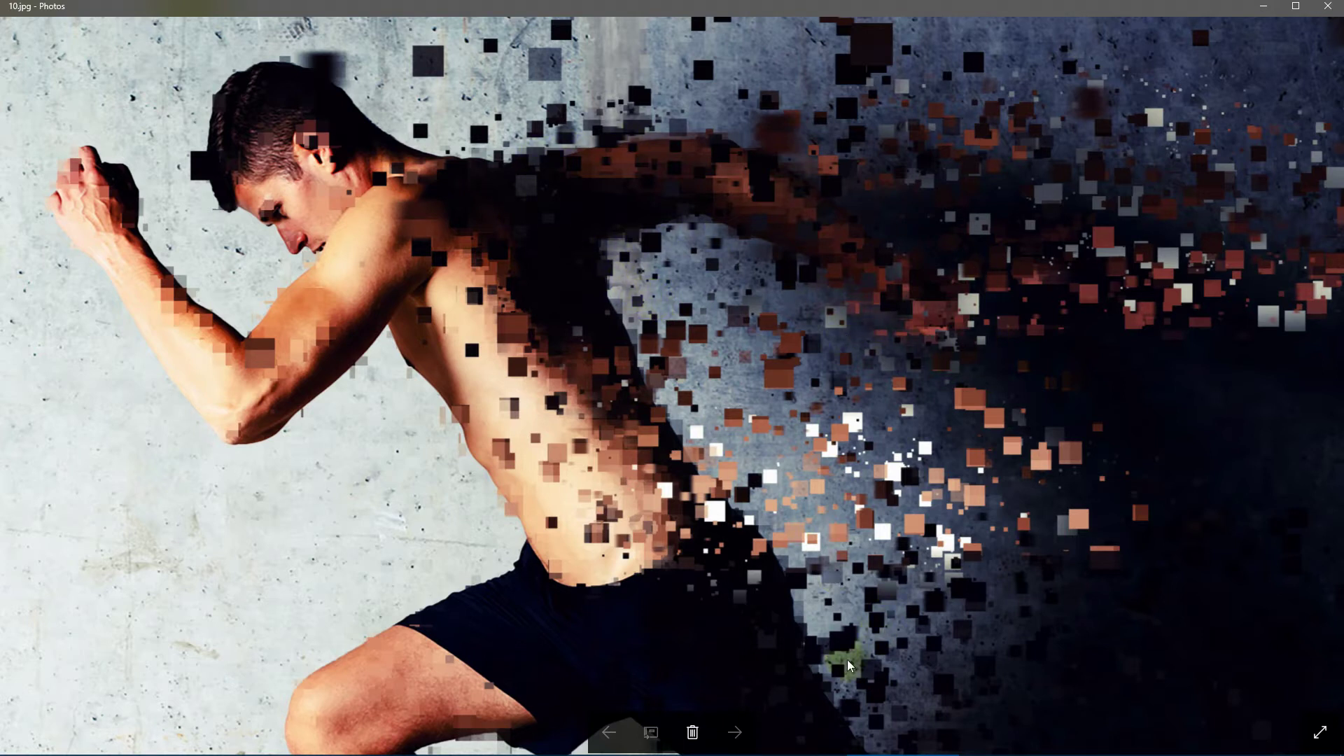
click(691, 317)
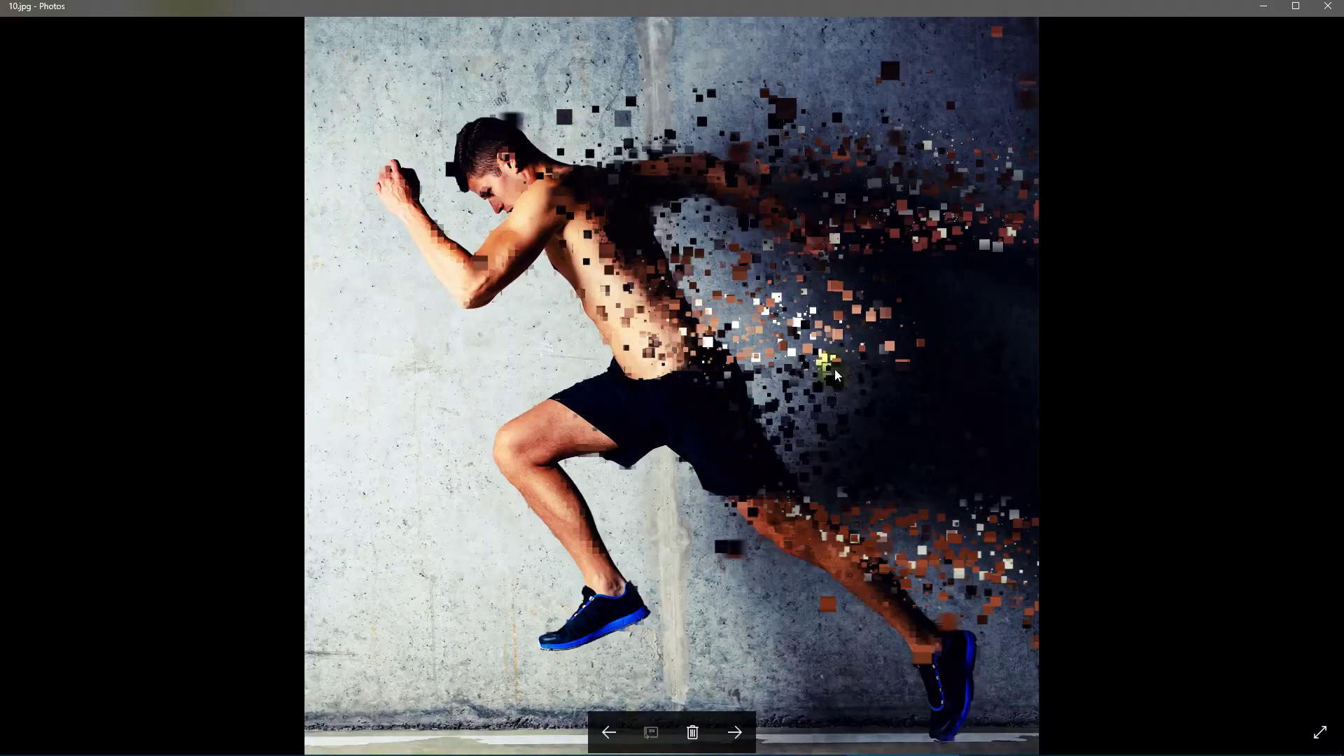
key(Right)
key(Right)
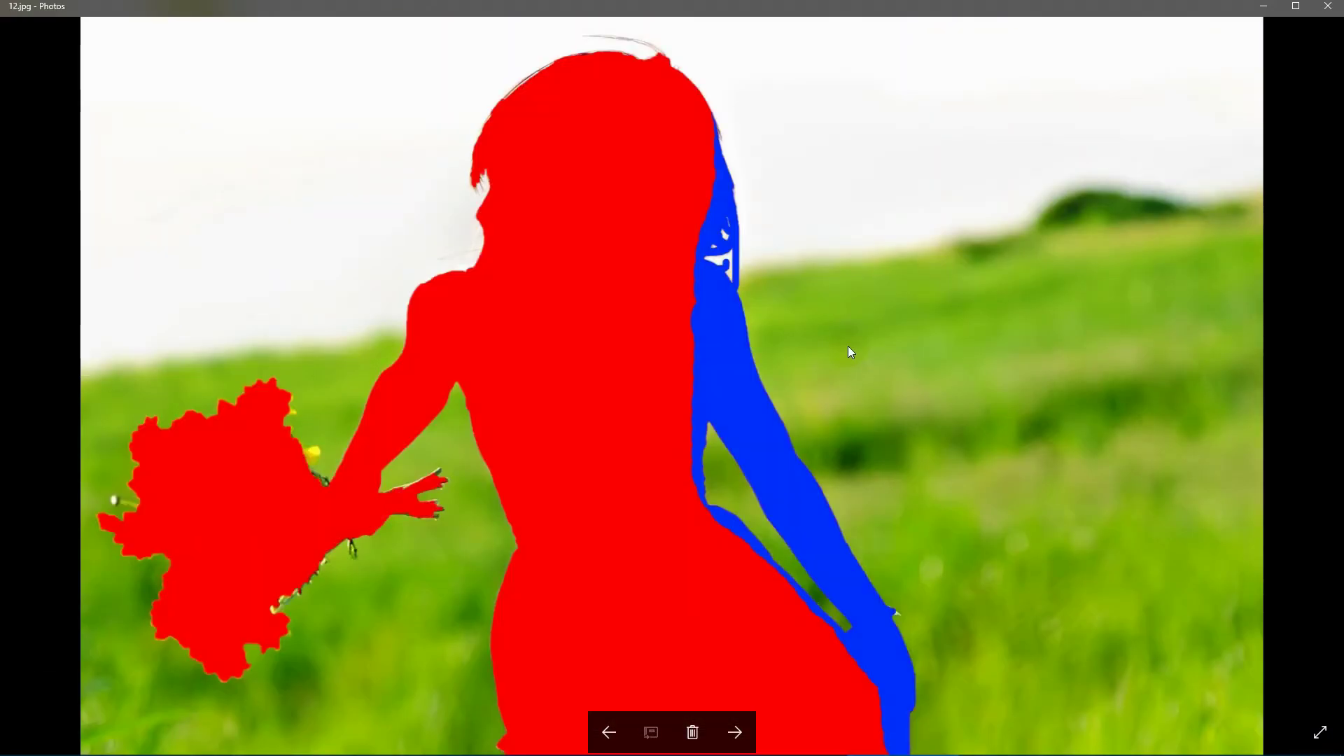
key(Right)
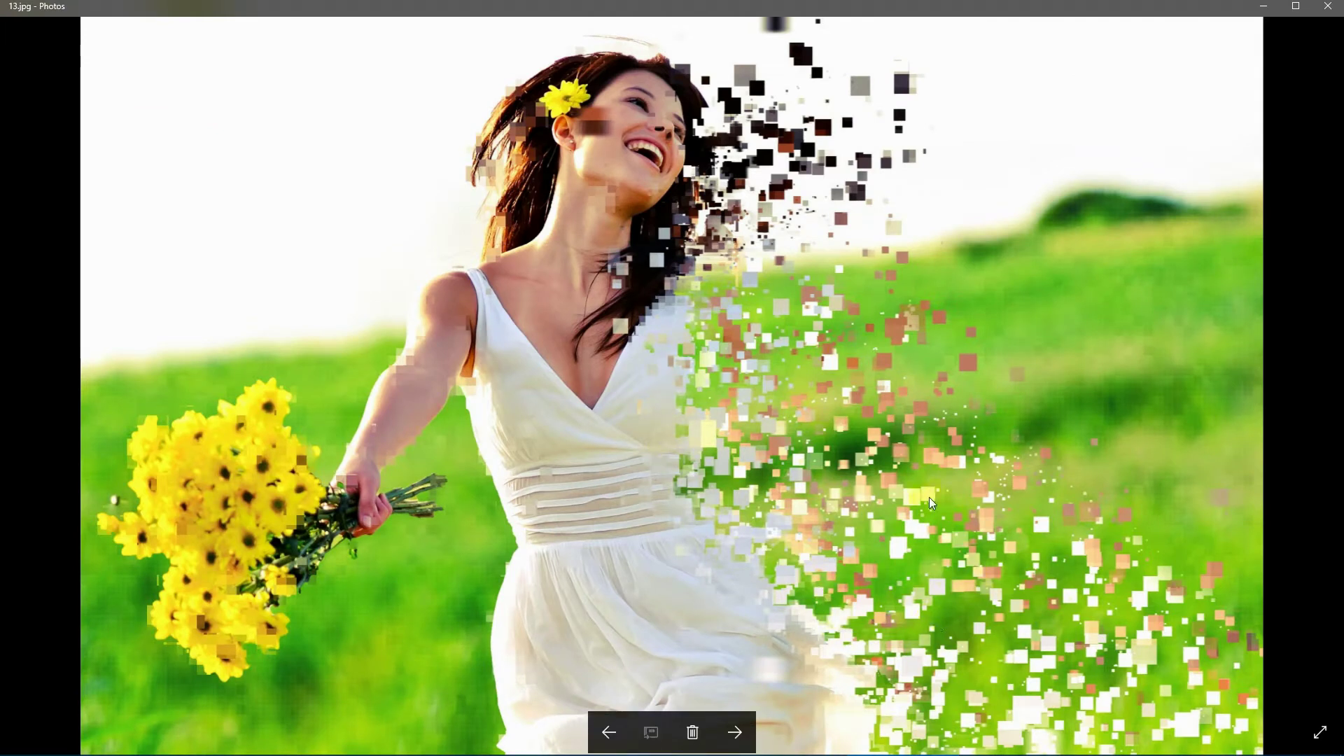
key(Right)
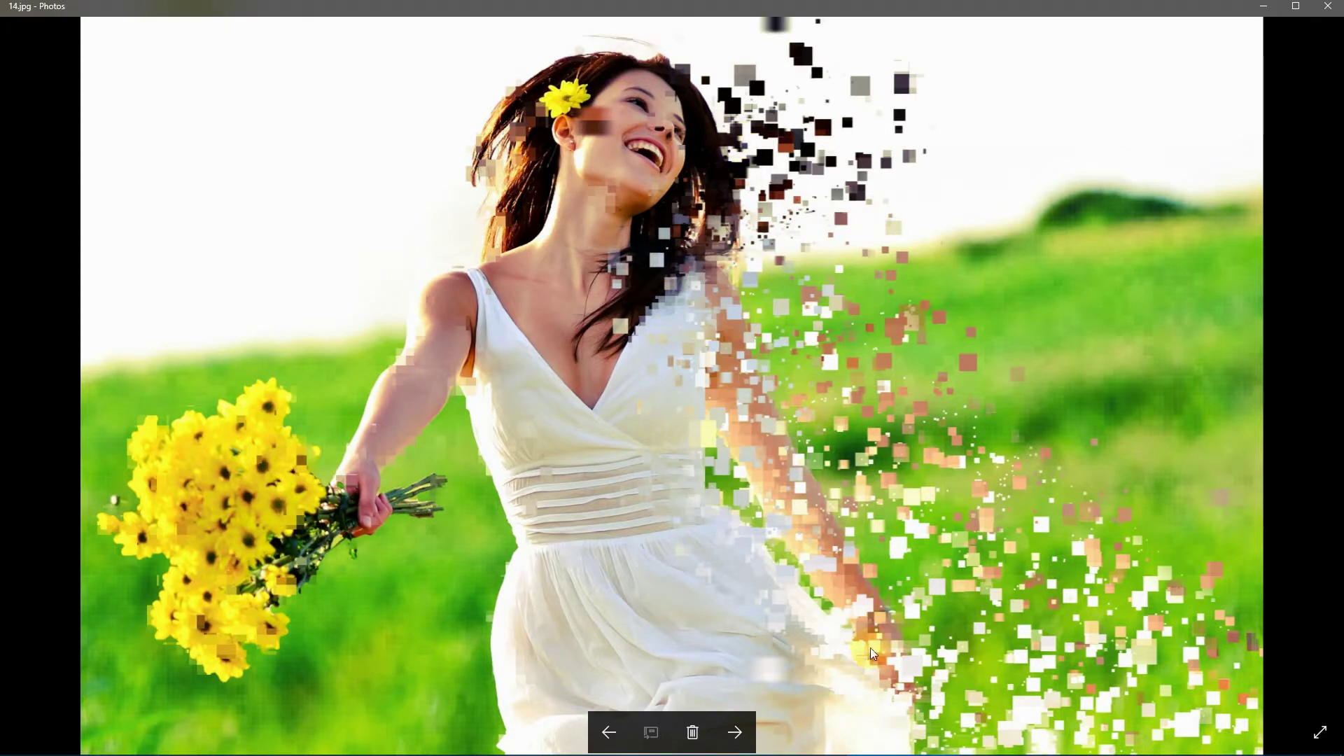
key(Right)
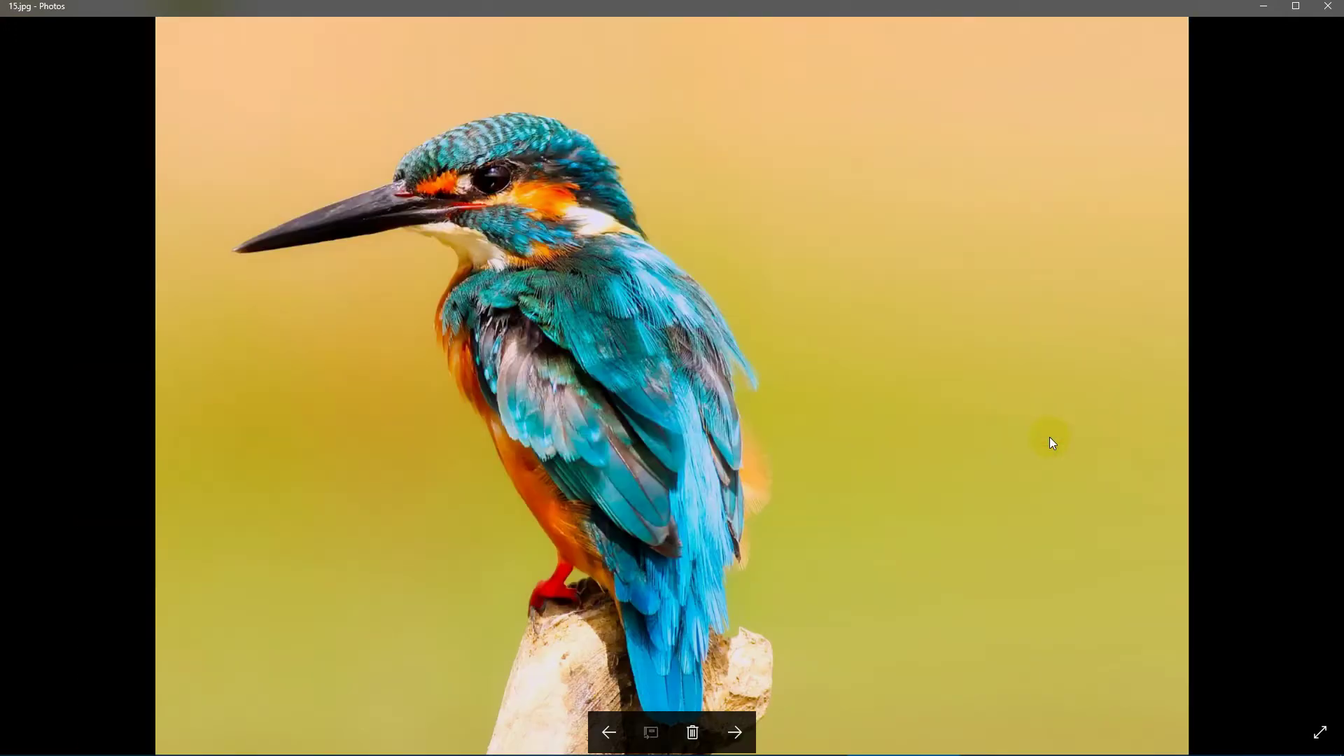
Pass the kingfisher's mask and dispersion images, then zoom into the dancer photo's torso.
key(Right)
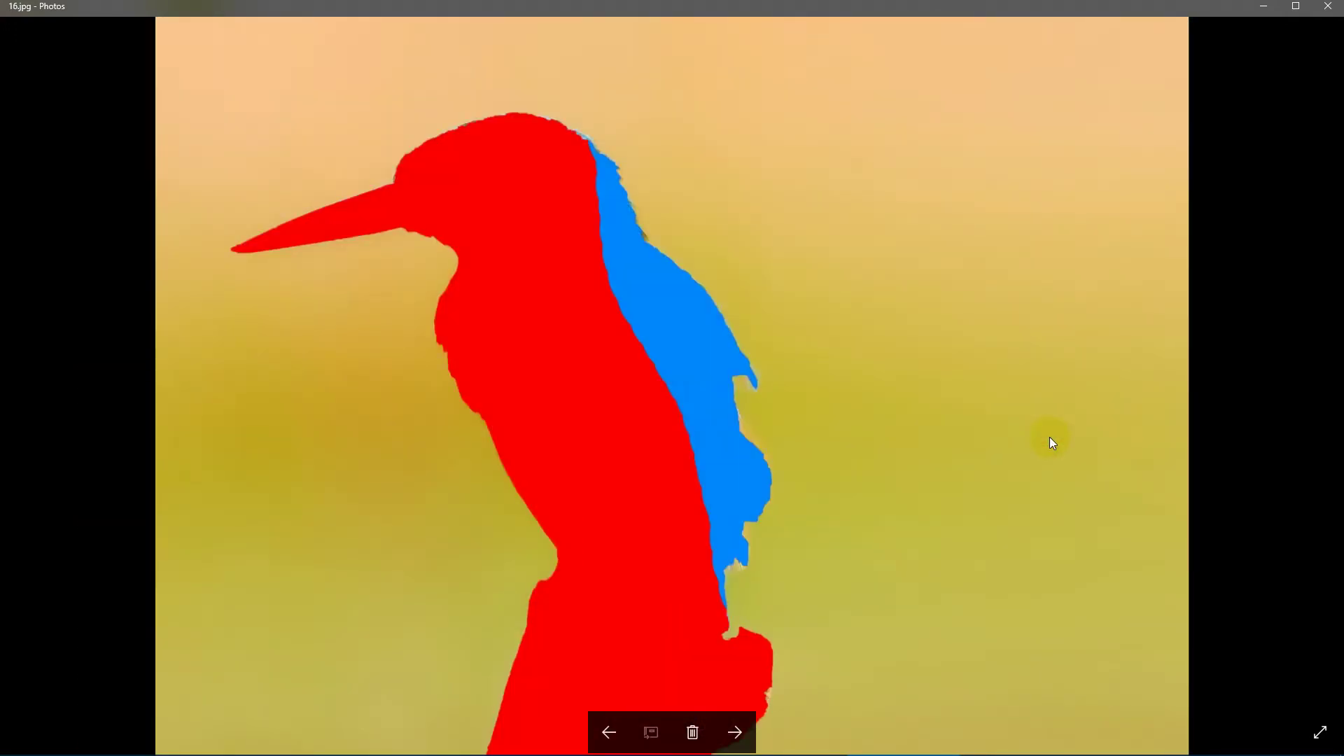
key(Right)
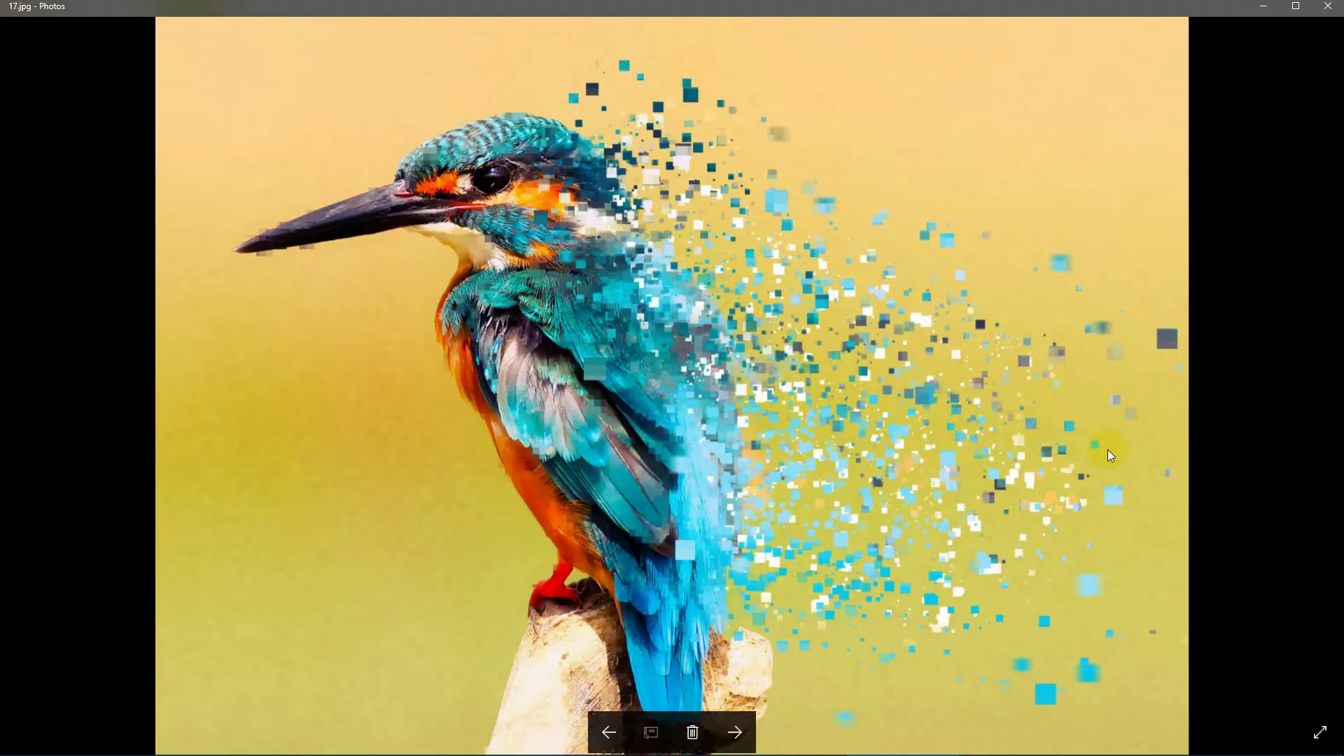
key(Right)
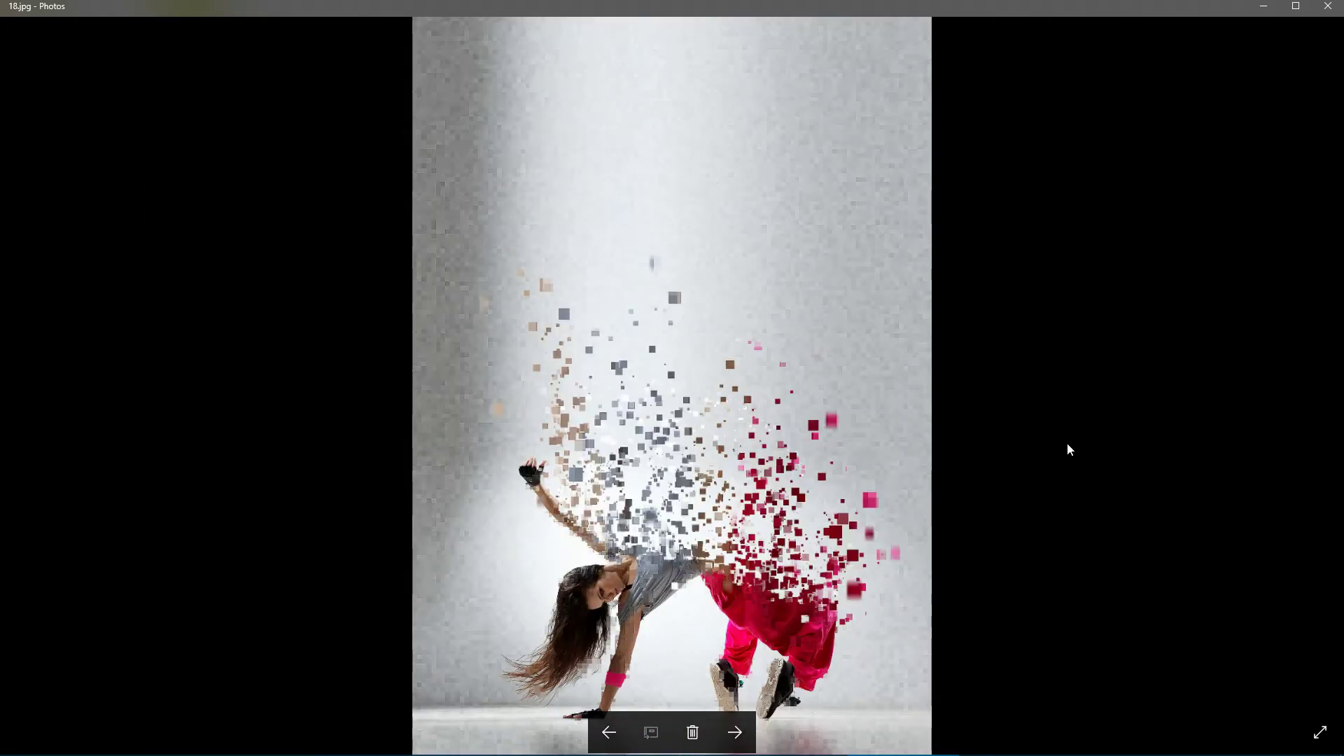
scroll(763, 535, up, 2)
drag(762, 535, 761, 477)
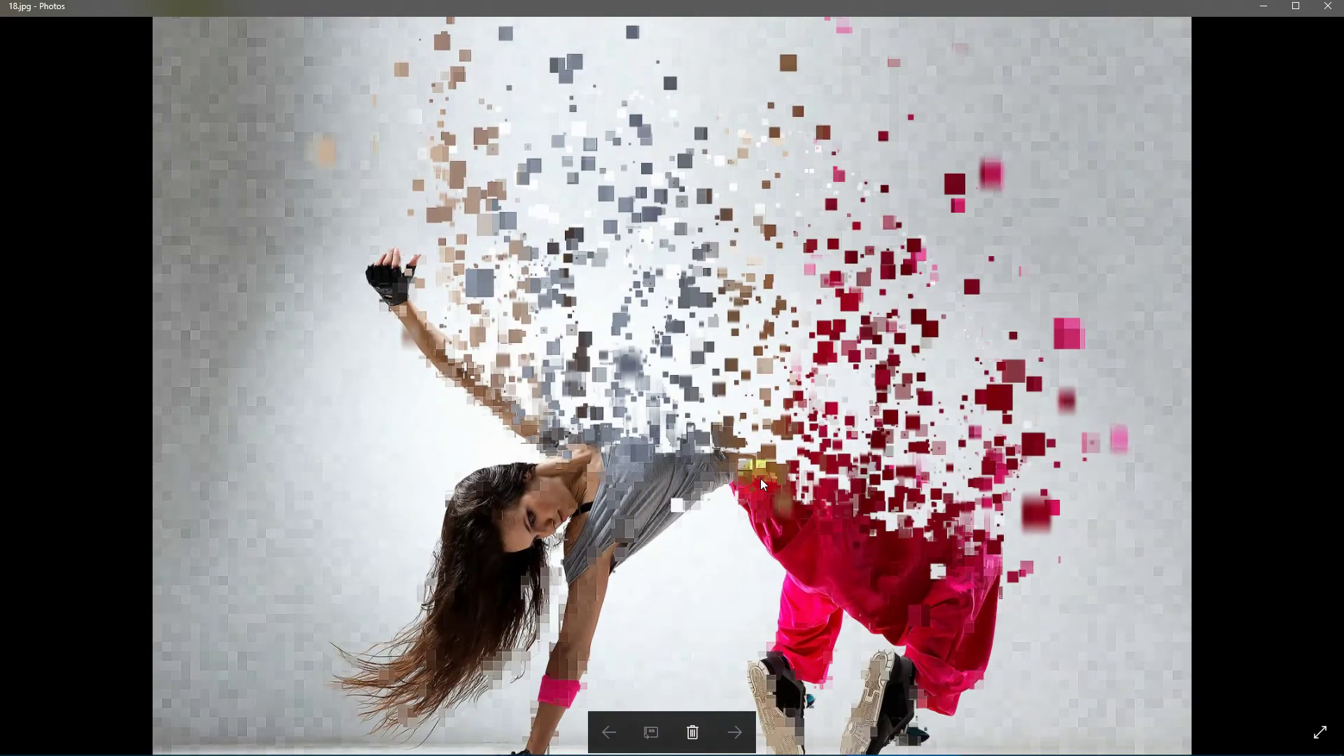
scroll(767, 432, up, 3)
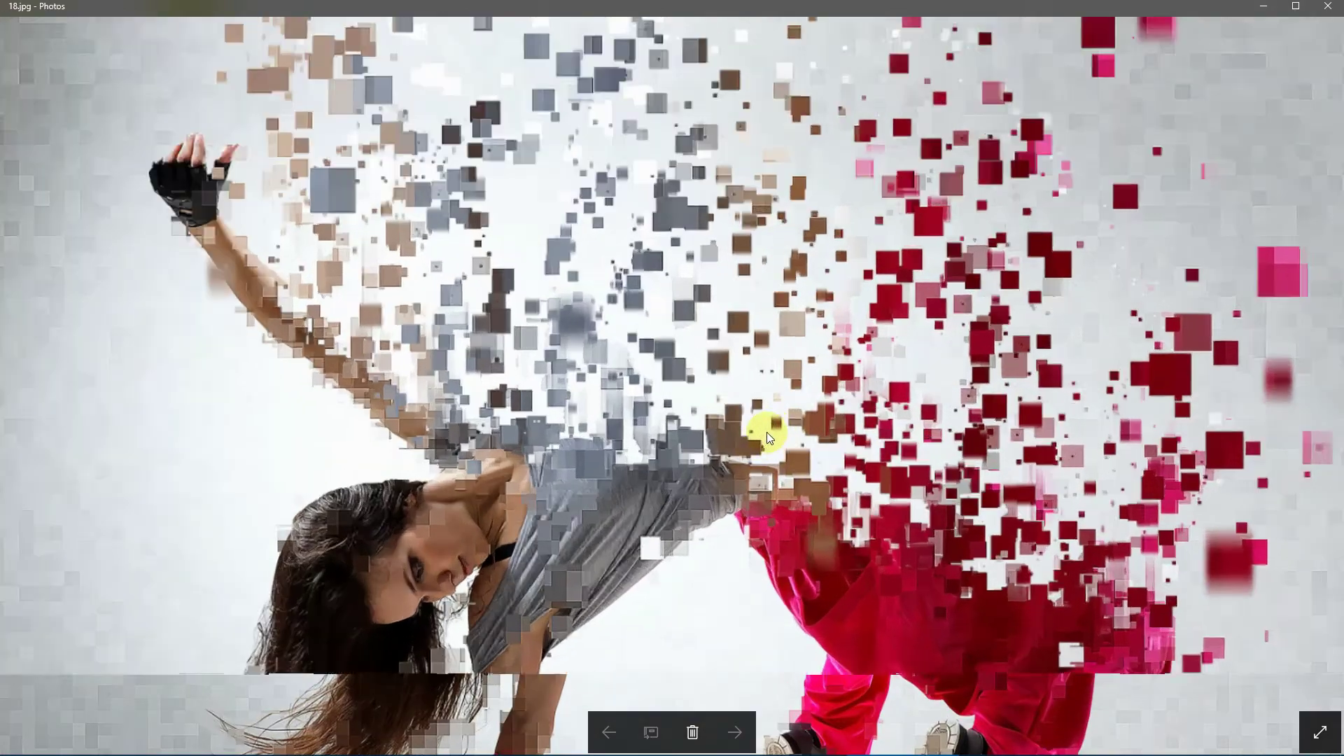
scroll(654, 544, down, 3)
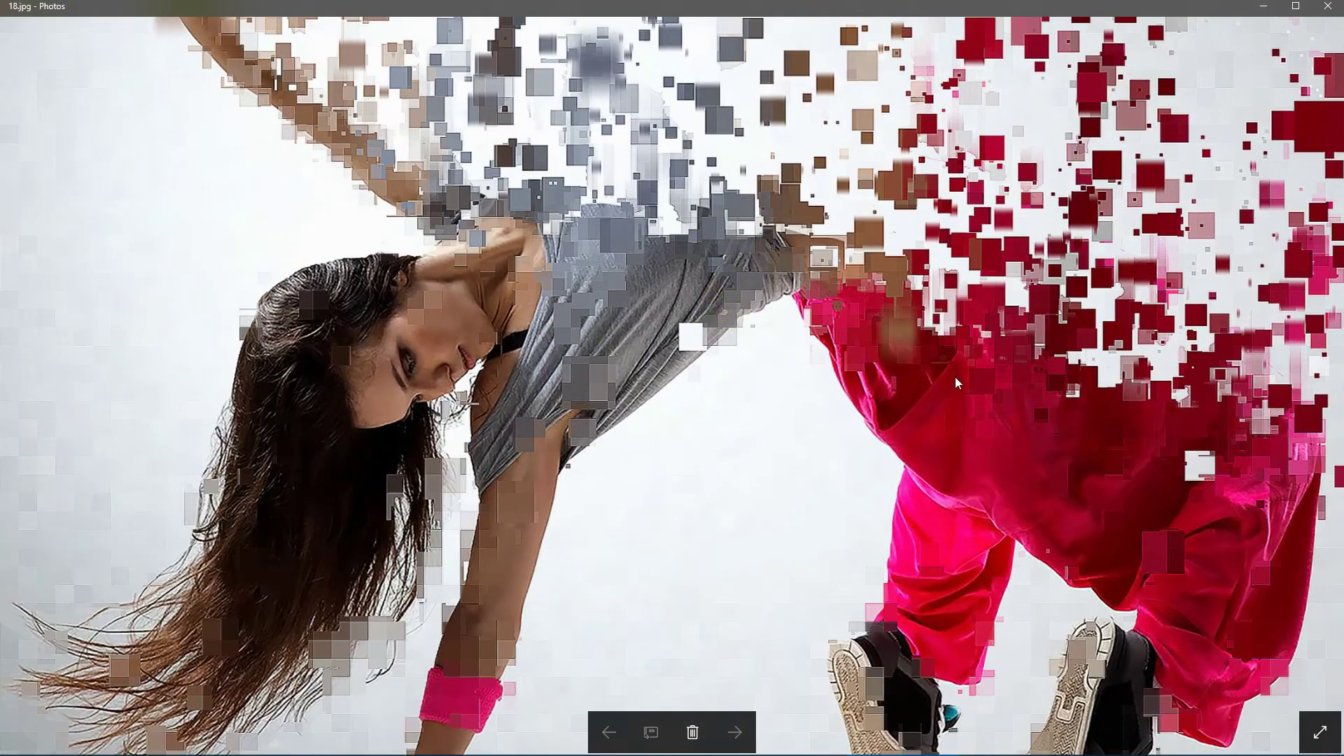
scroll(728, 375, up, 3)
scroll(706, 455, down, 3)
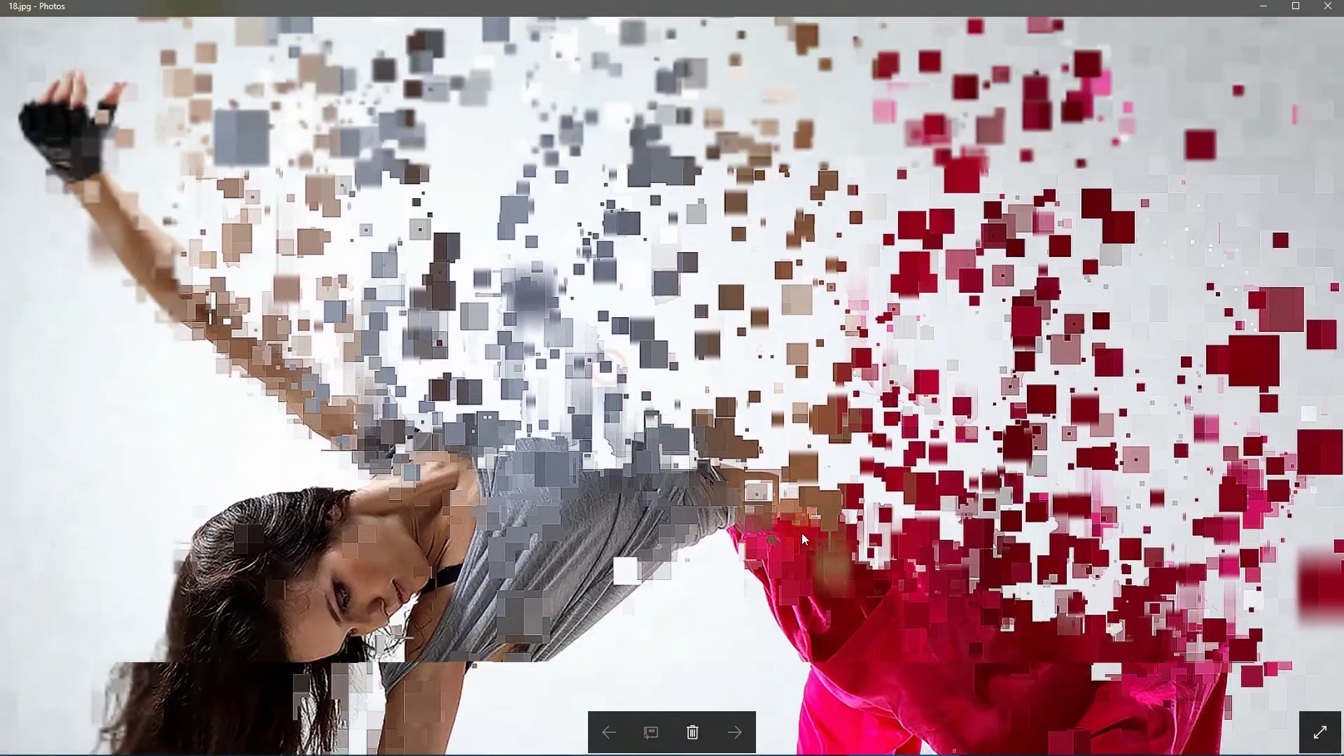
scroll(814, 405, up, 3)
scroll(860, 405, down, 3)
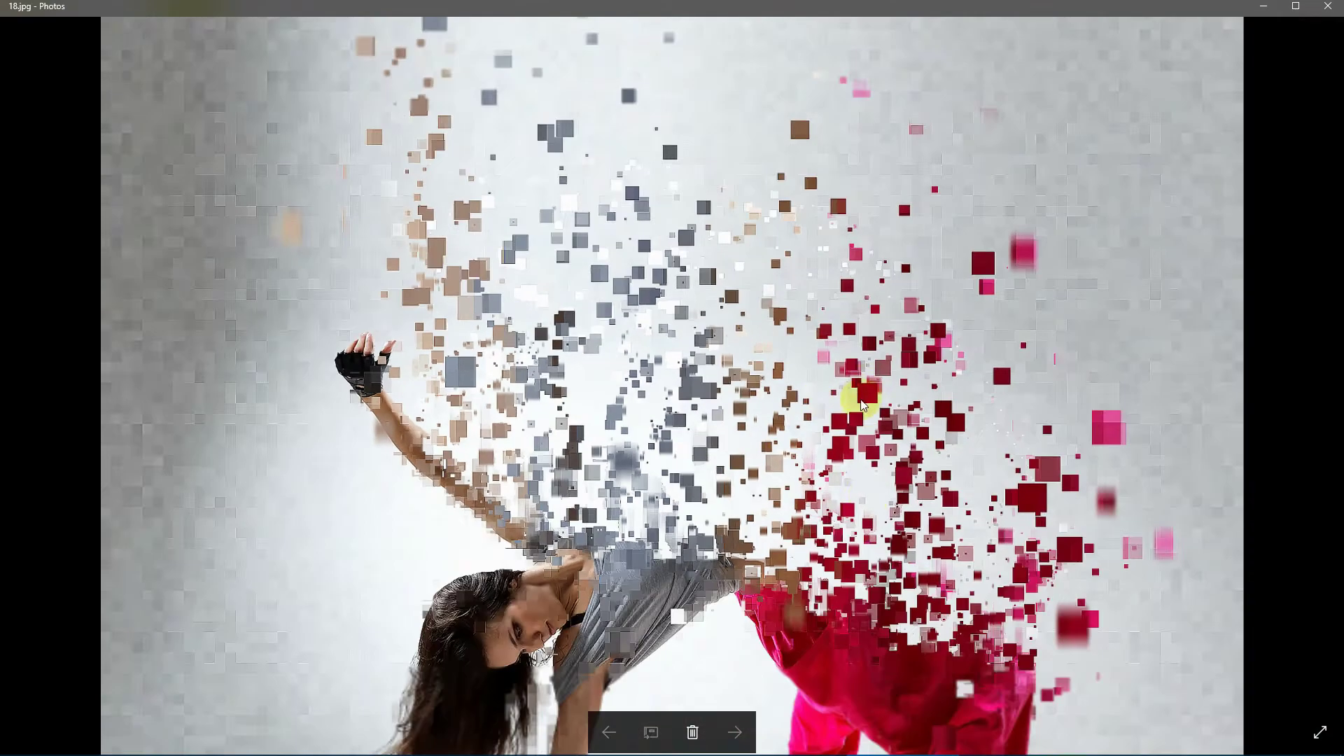
scroll(830, 424, down, 3)
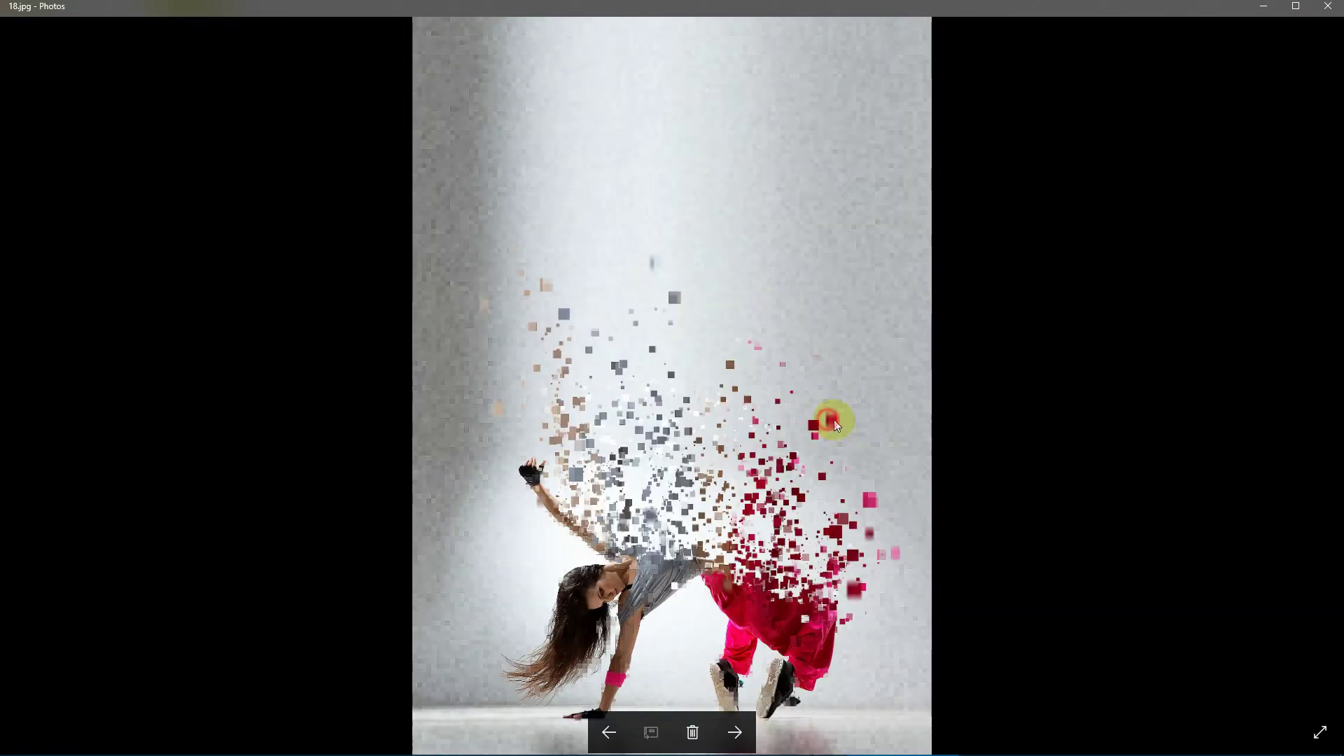
Inspect the sepia dancer 19.jpg at legs and gloved hand, then step on through 20.jpg to 21.jpg.
key(Right)
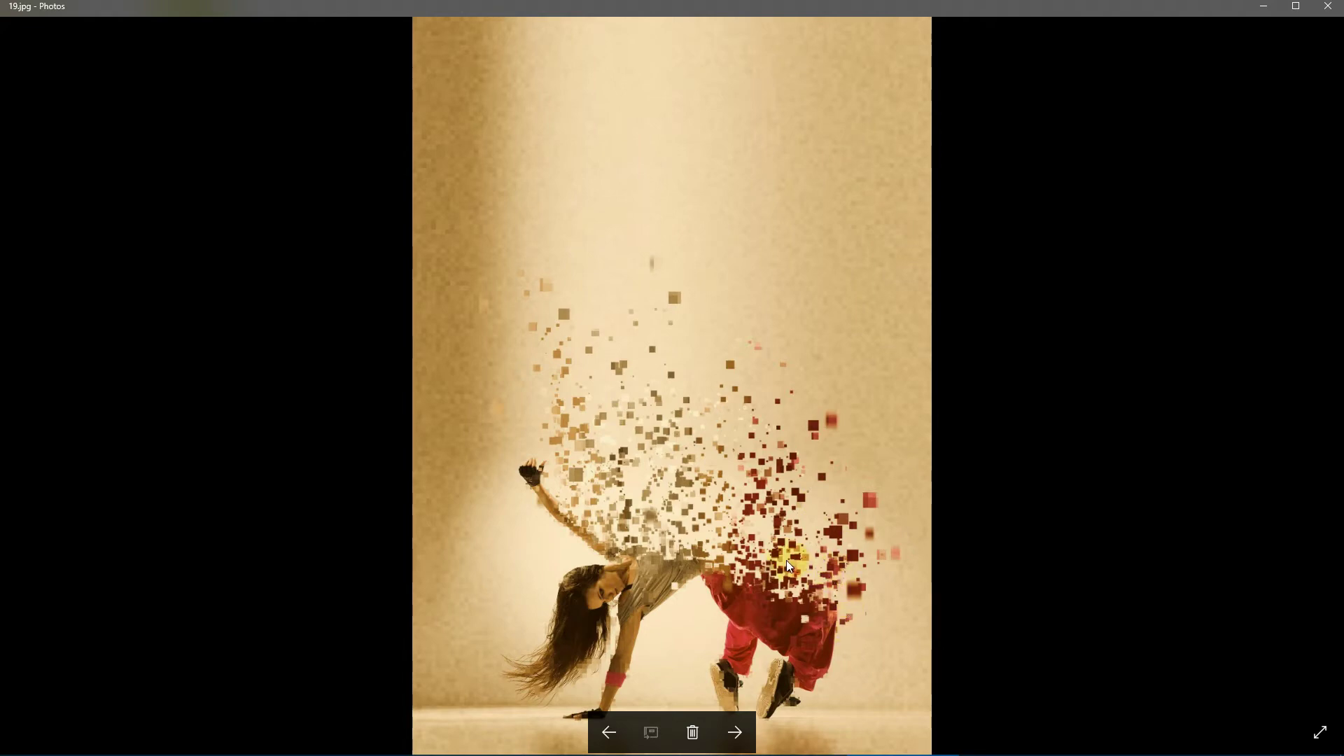
scroll(739, 544, up, 1)
scroll(755, 565, up, 3)
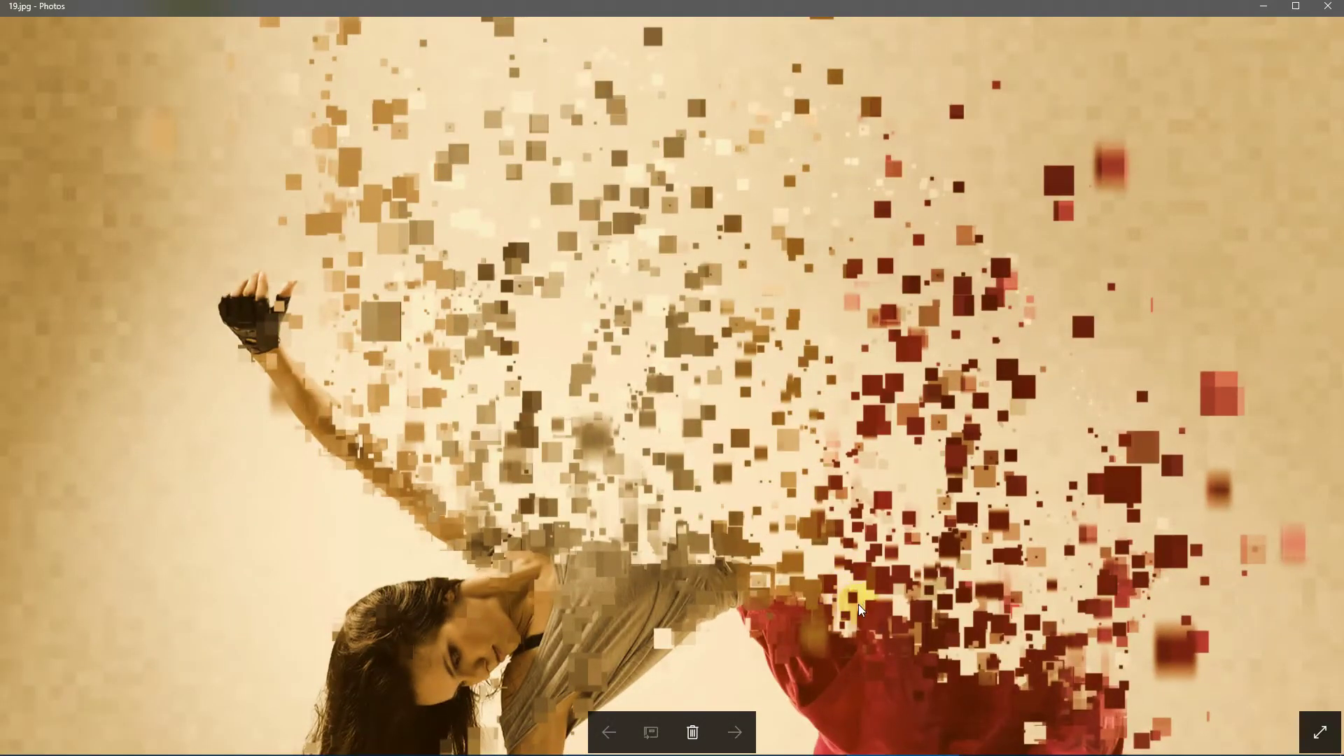
drag(858, 604, 921, 443)
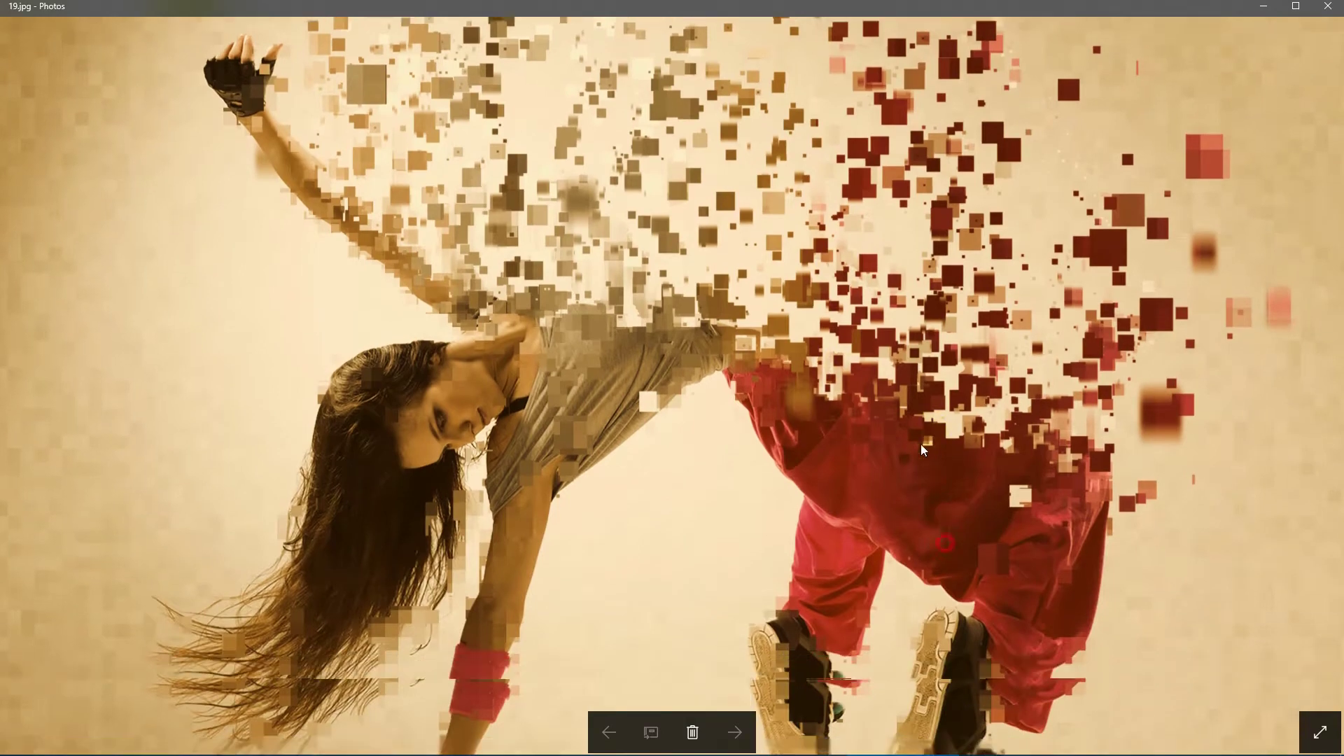
drag(809, 384, 790, 507)
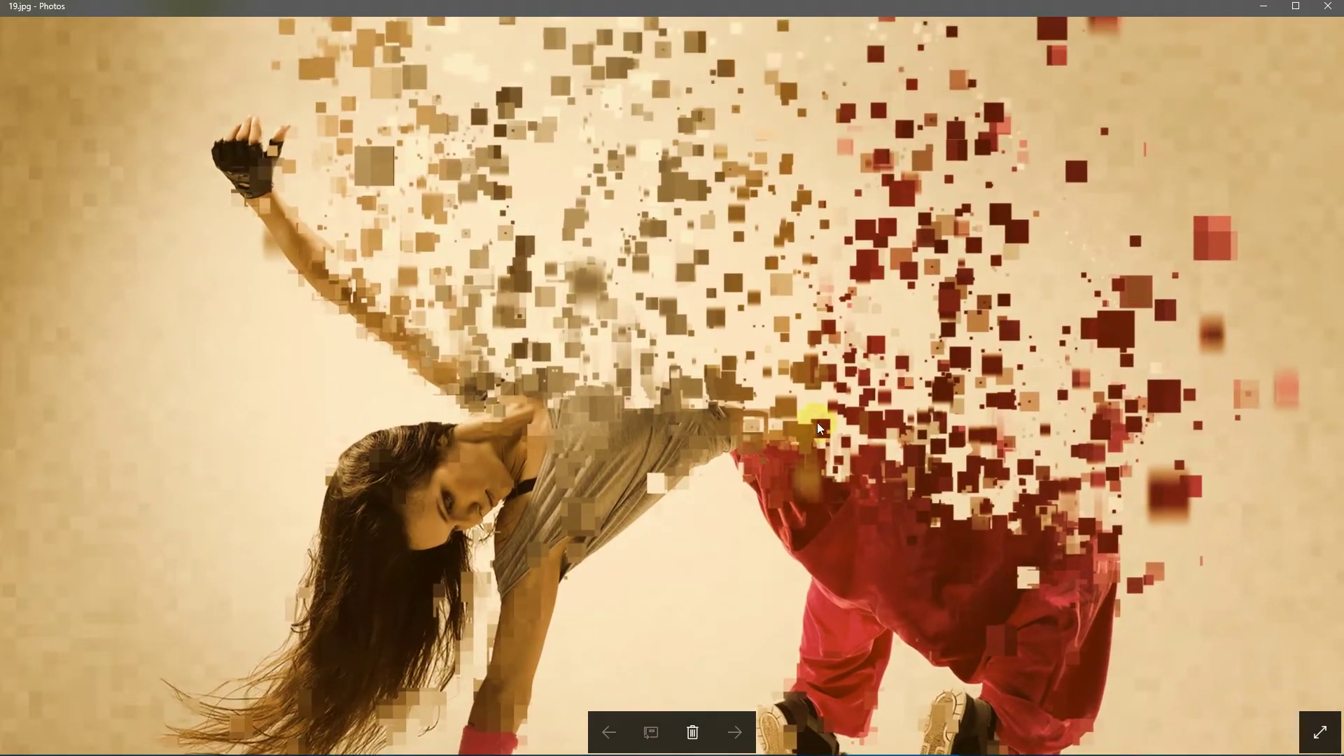
double_click(837, 462)
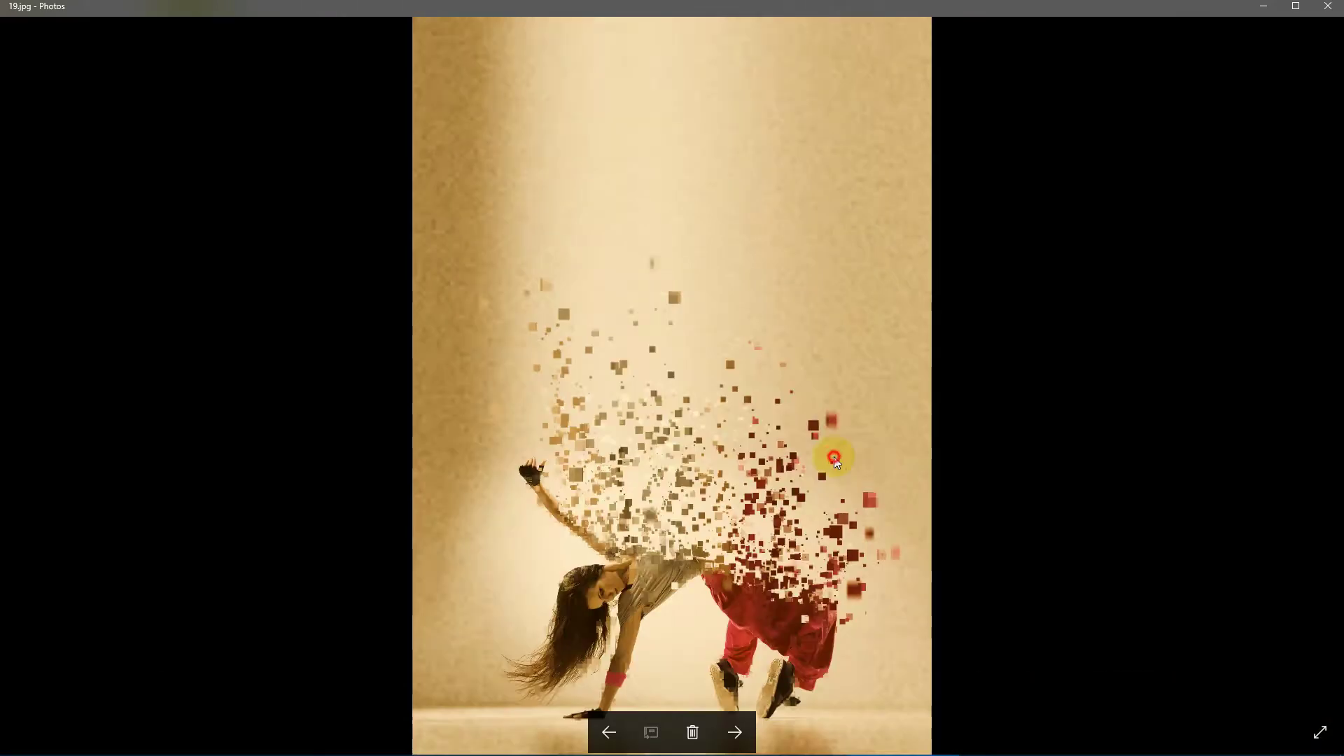
key(Right)
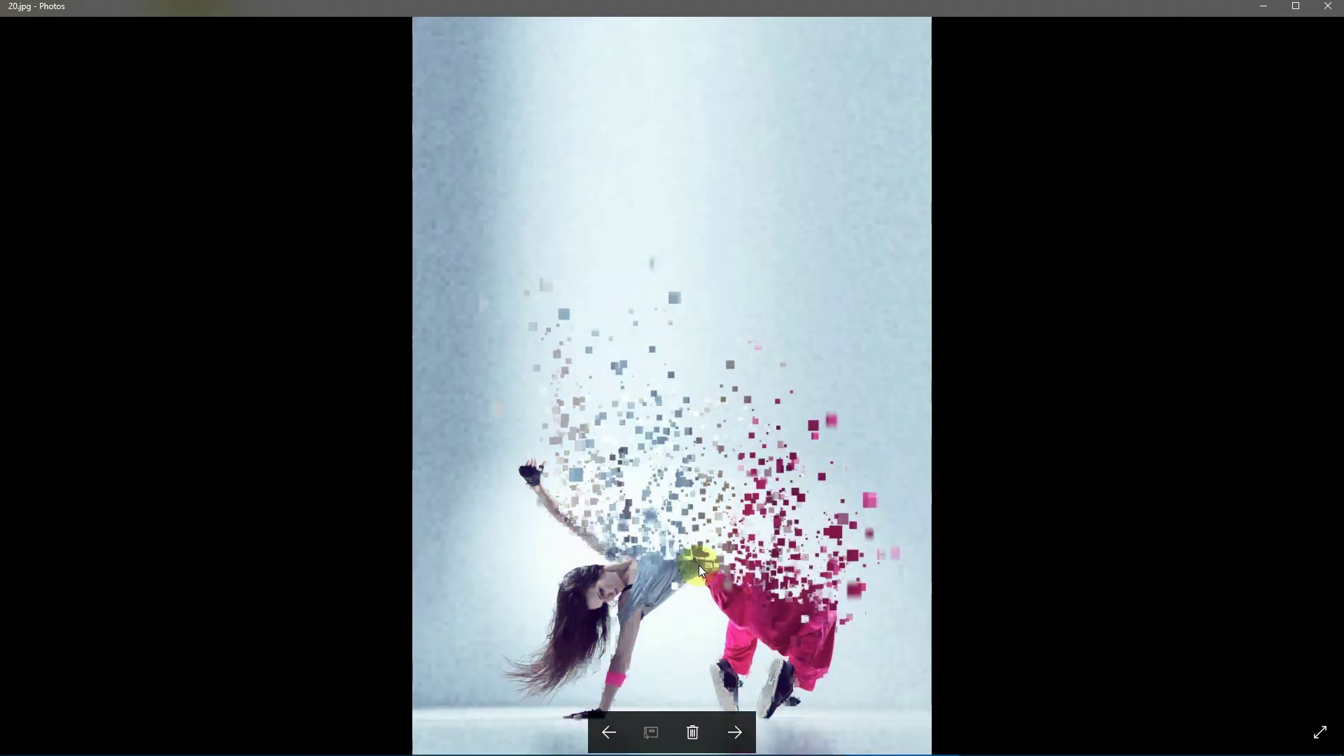
key(Right)
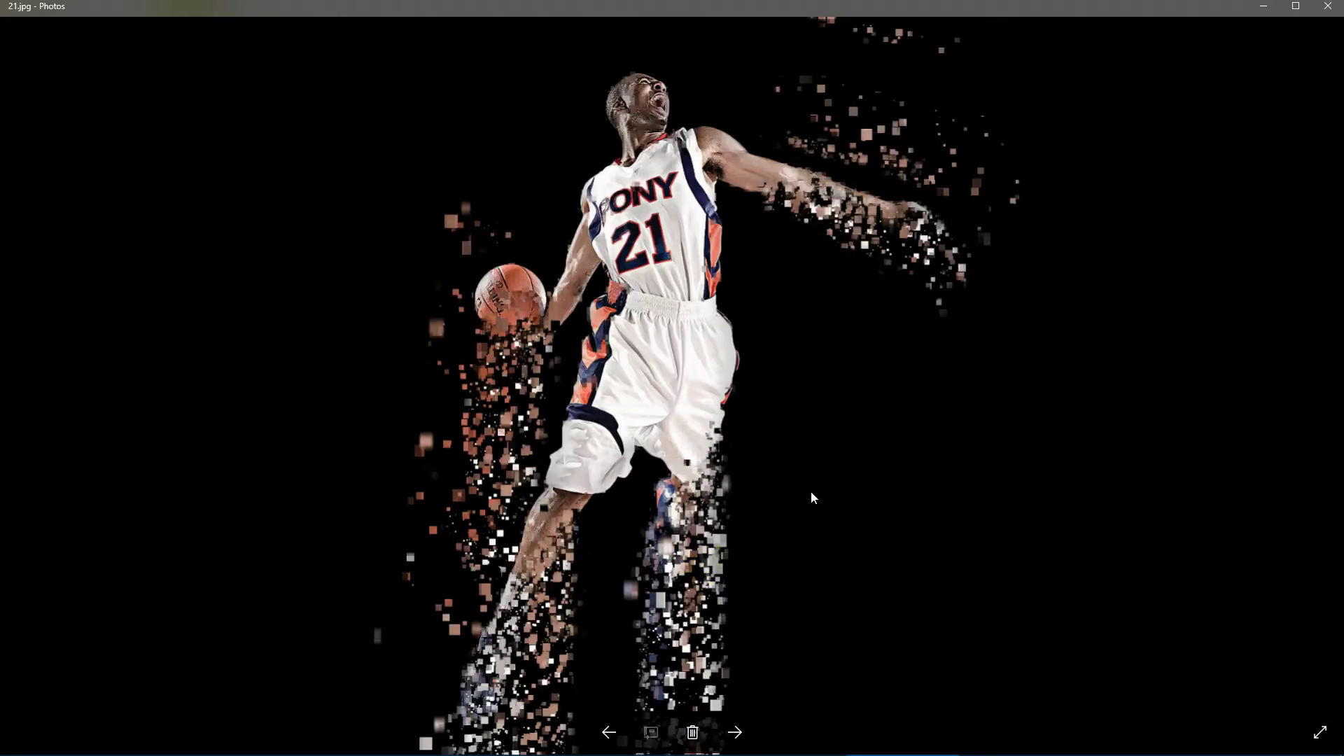
Inspect basketball player 21.jpg close up across the shorts, lower legs, face and jersey.
scroll(777, 413, up, 5)
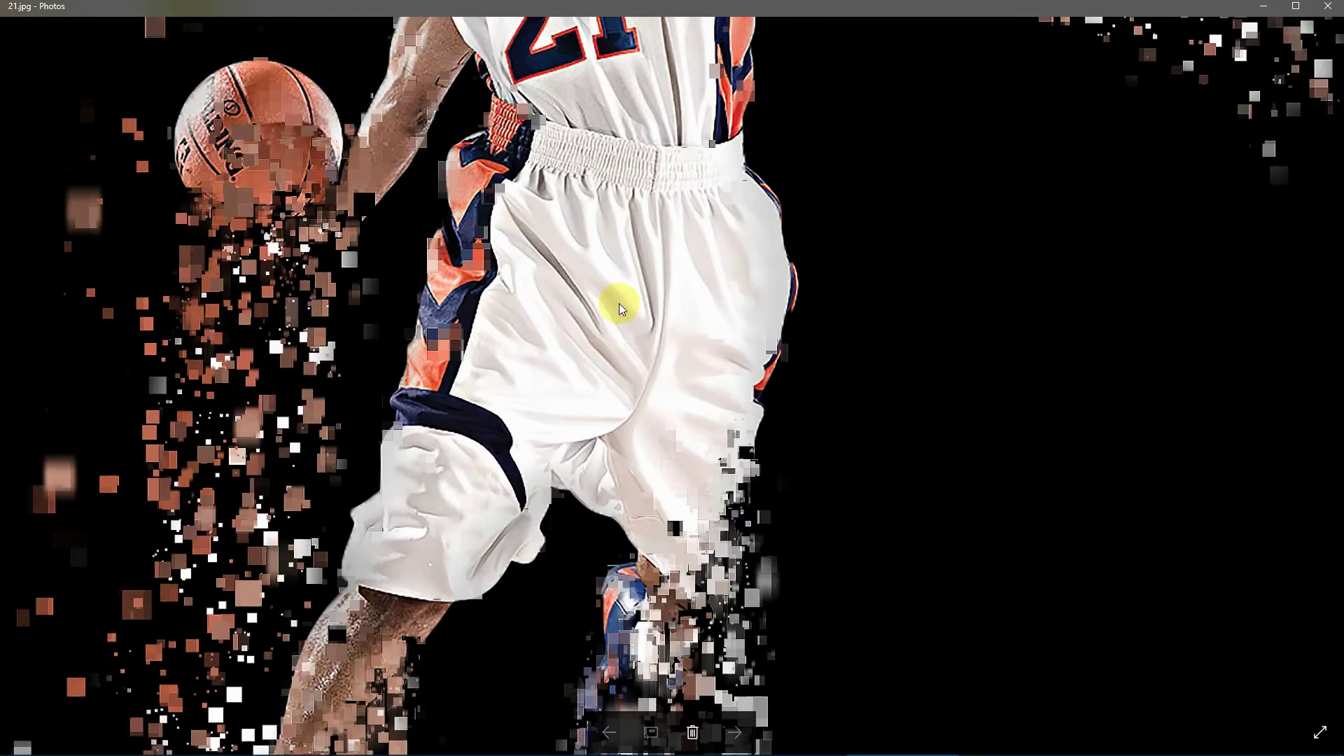
drag(619, 304, 814, 321)
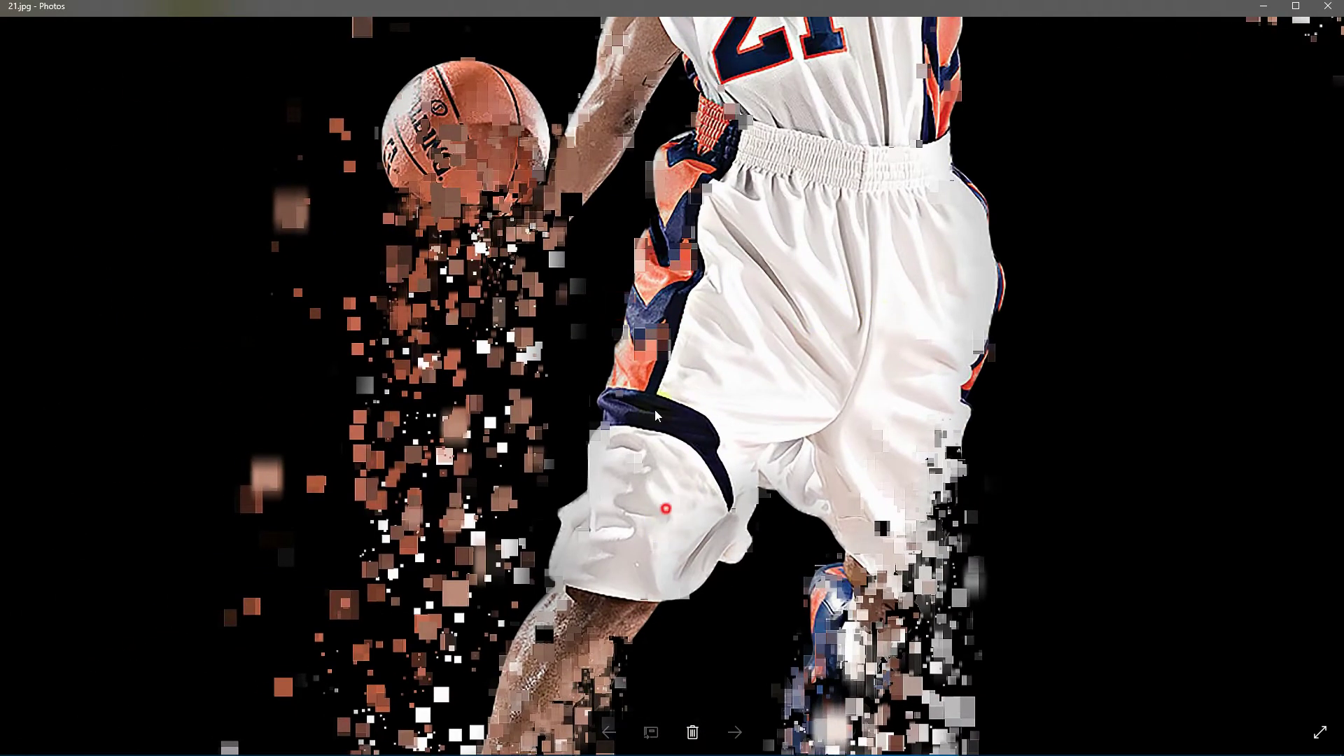
scroll(657, 417, down, 5)
drag(1027, 304, 845, 598)
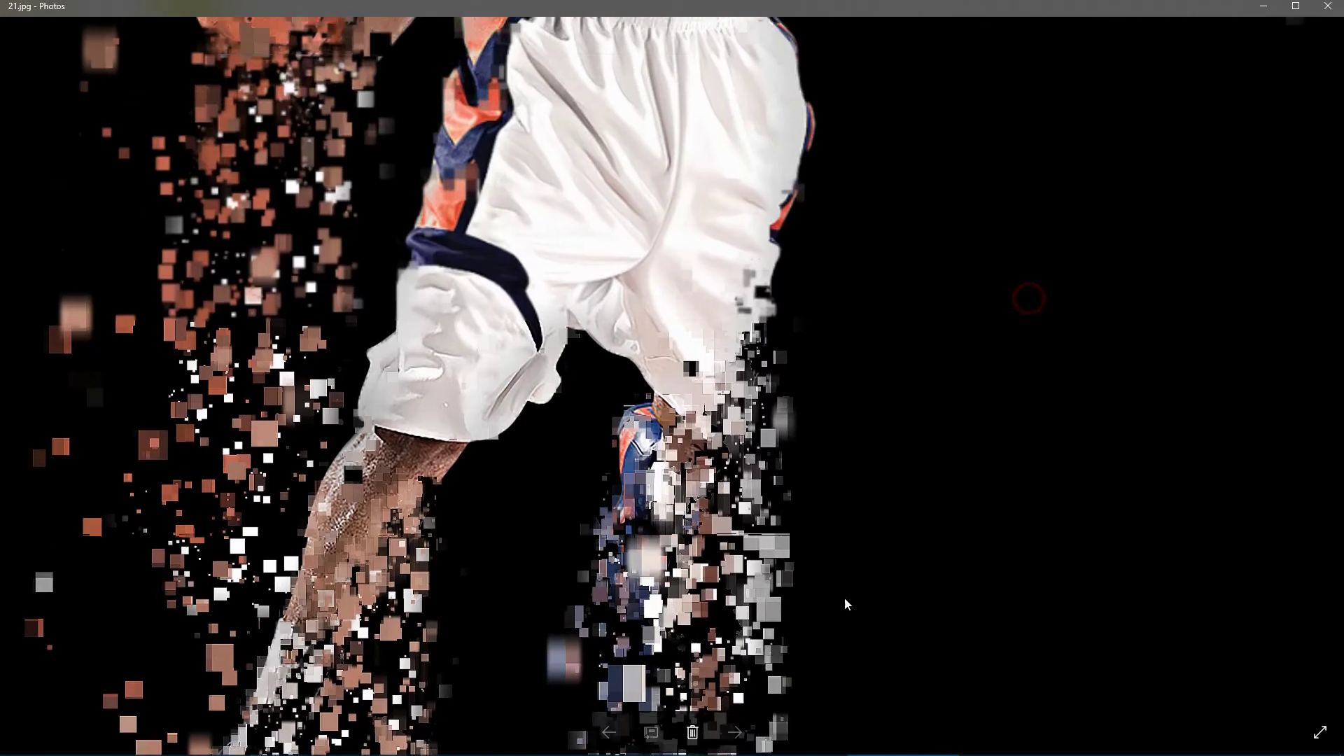
scroll(1011, 231, down, 5)
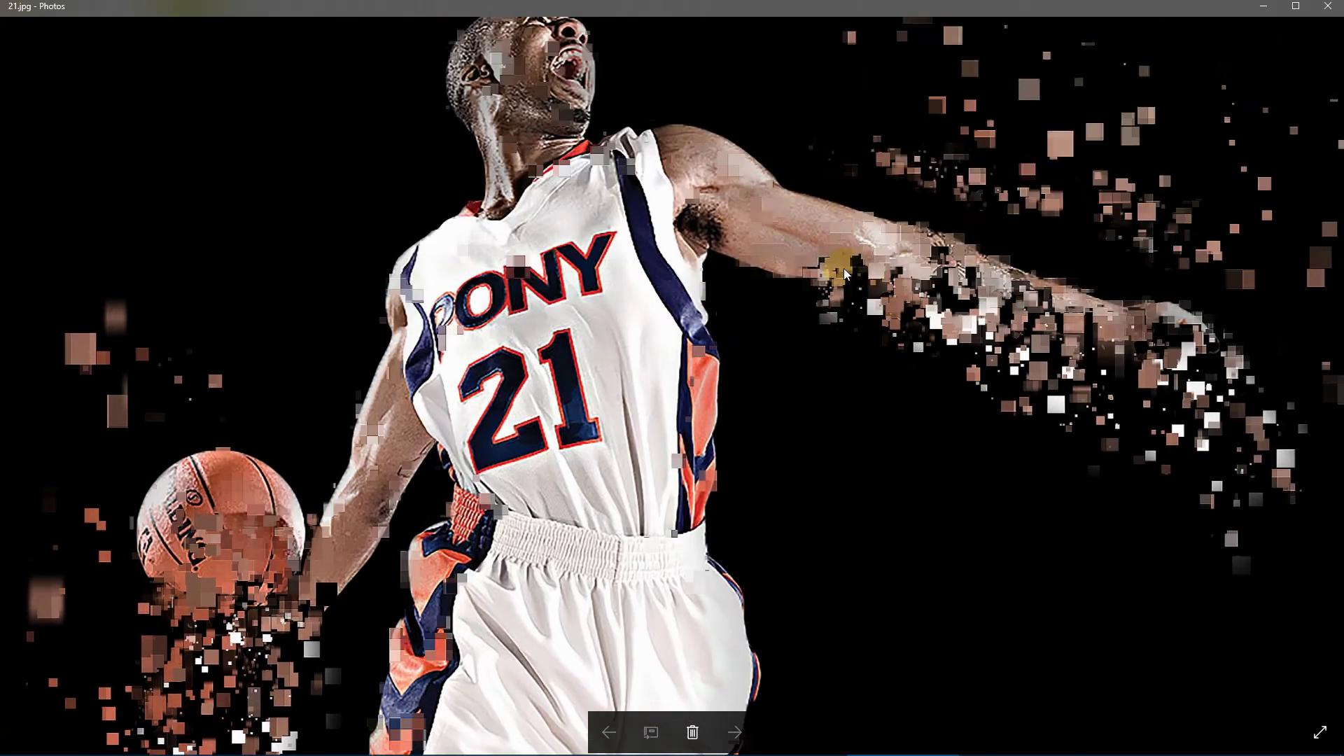
drag(844, 273, 852, 371)
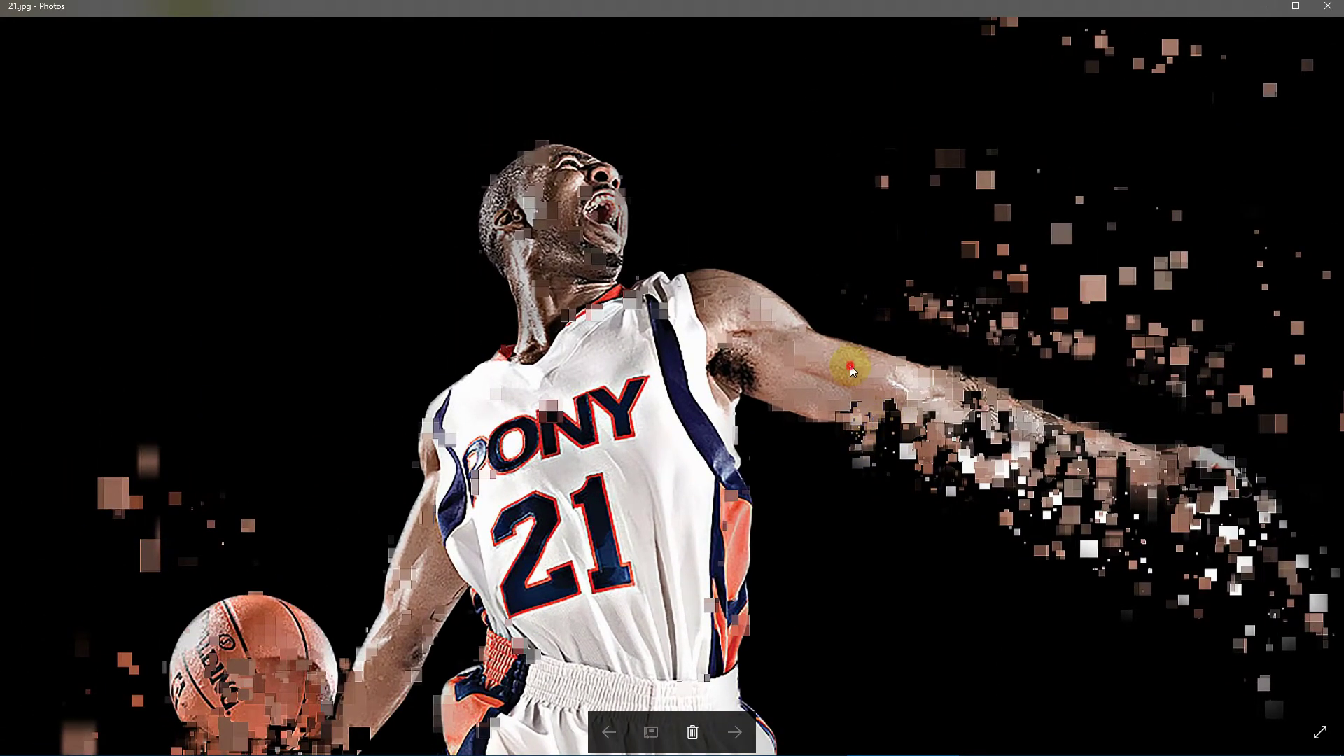
scroll(841, 418, down, 2)
scroll(840, 418, down, 3)
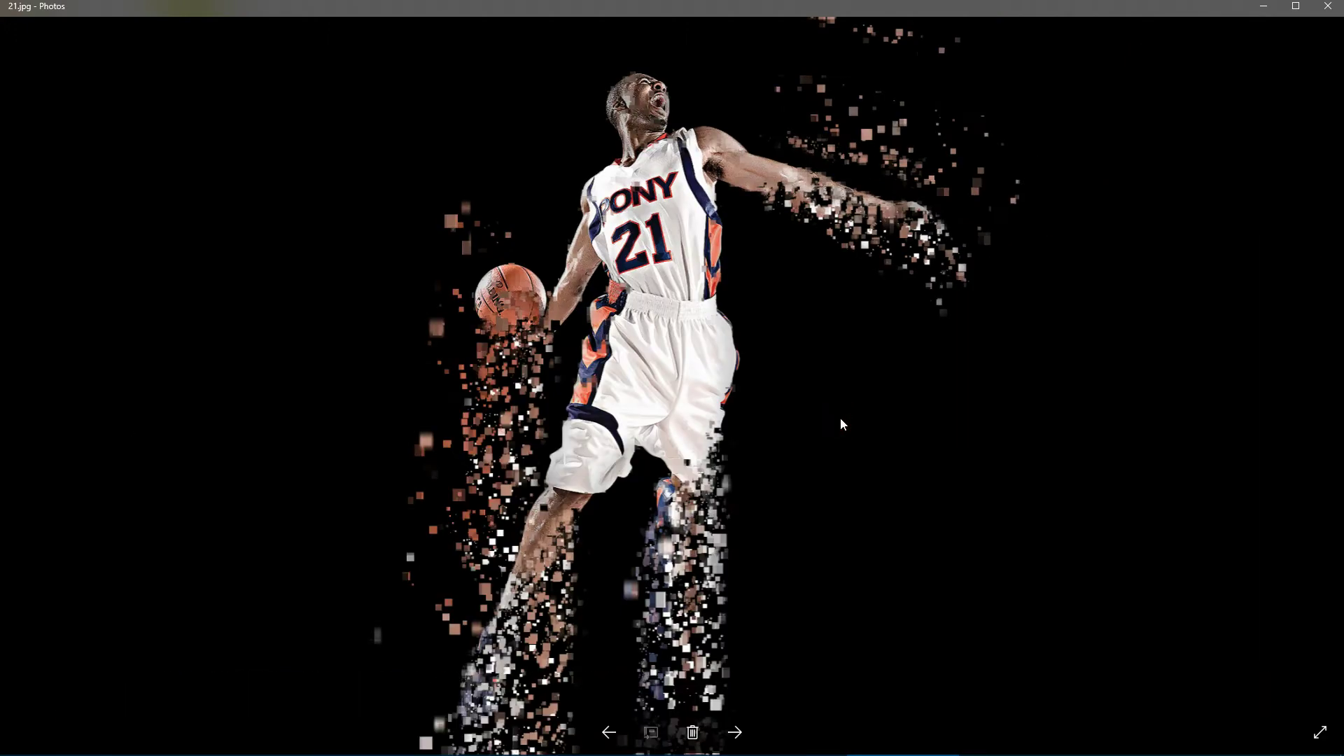
Zoom into 22.jpg at the woman's belt and gloved hand, then fit it back.
key(Right)
scroll(679, 344, up, 1)
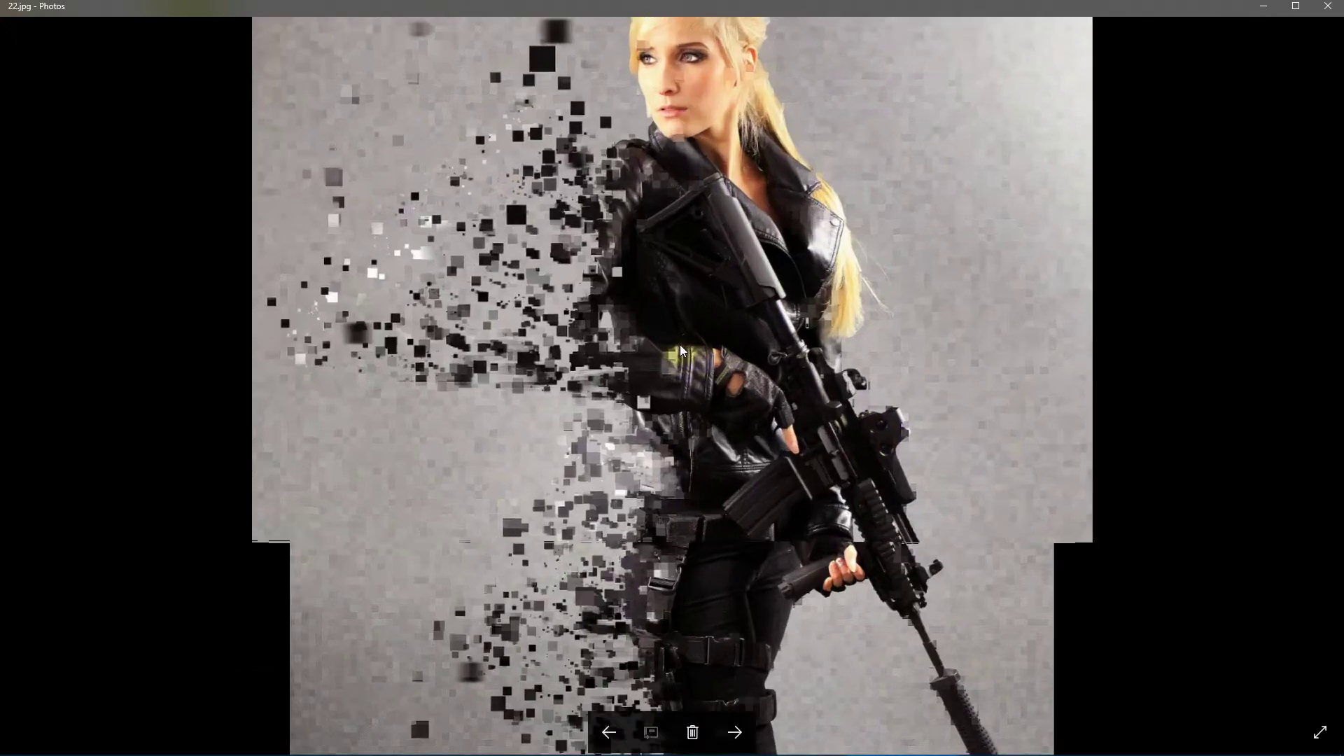
scroll(676, 343, up, 1)
scroll(679, 342, up, 1)
drag(792, 225, 1029, 252)
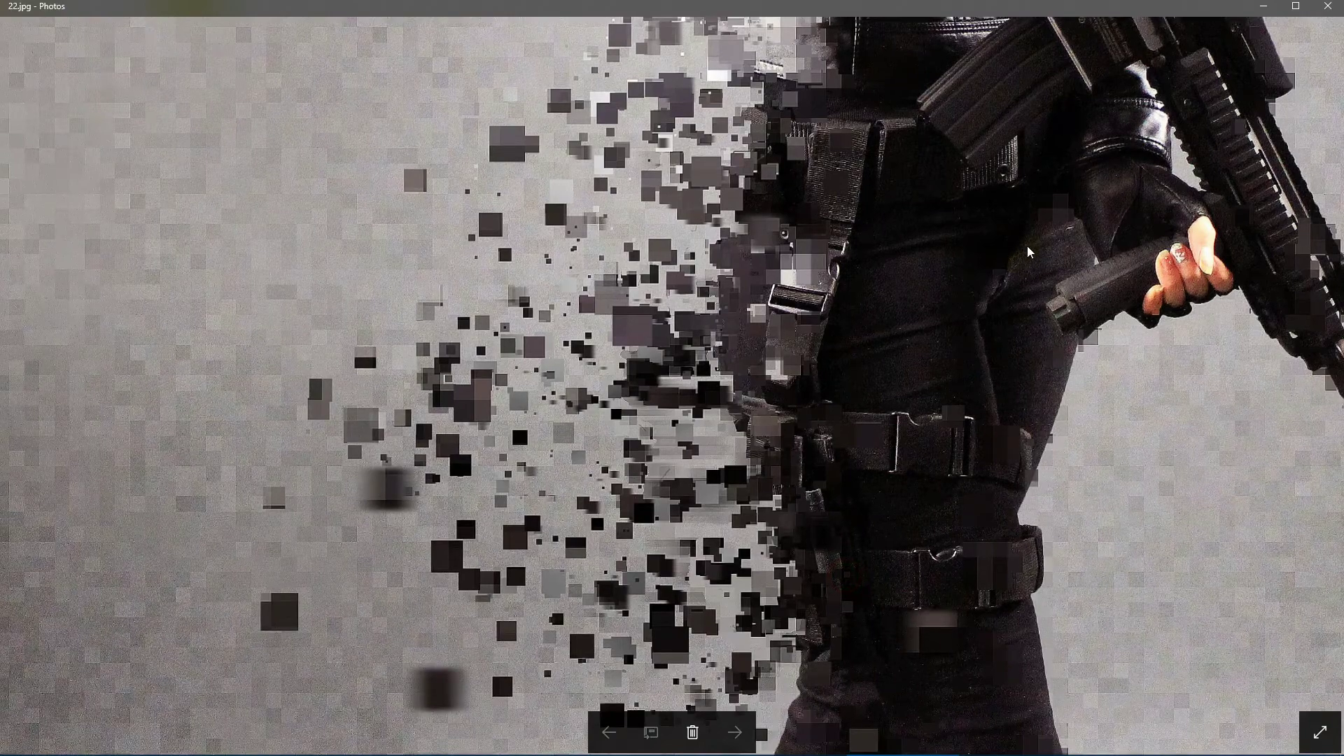
scroll(1031, 242, up, 3)
scroll(1084, 283, up, 3)
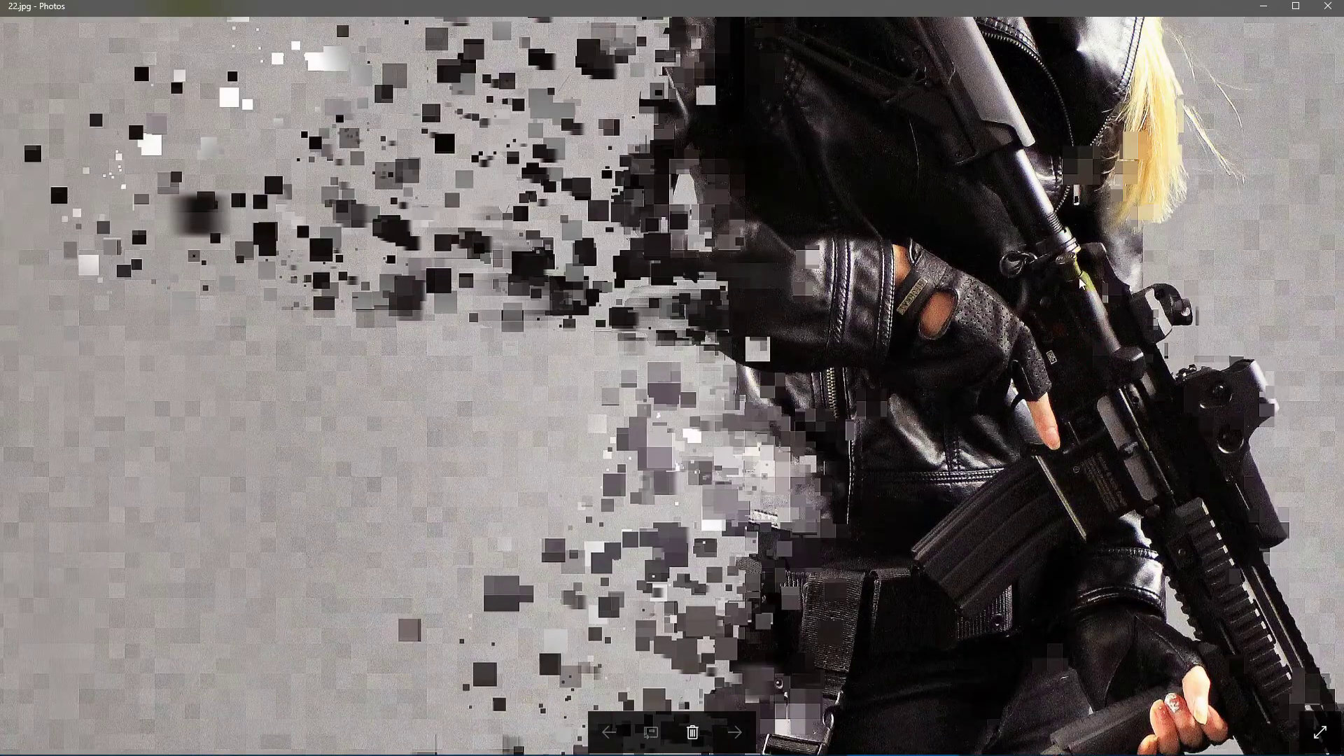
scroll(1080, 284, up, 3)
scroll(922, 494, up, 3)
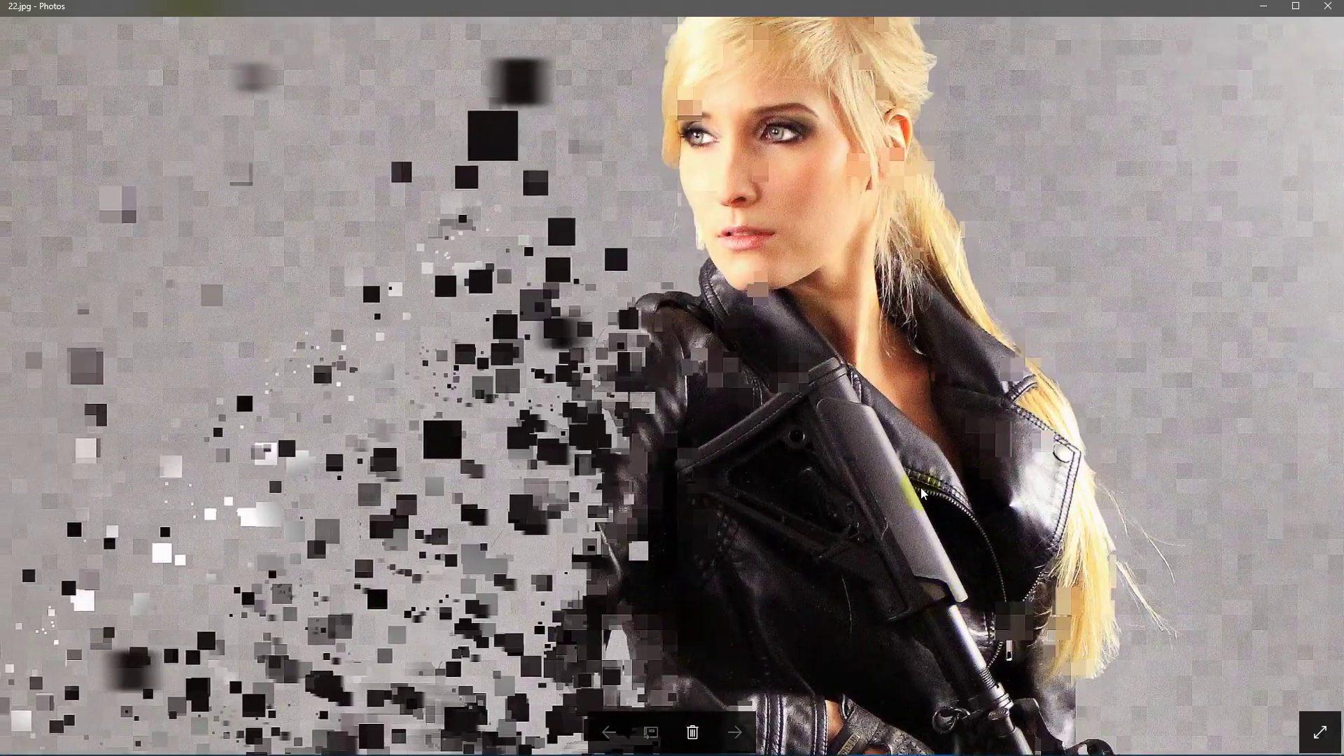
double_click(921, 495)
Zoom into the dancer's head, face and legs, then return to the fit view.
scroll(921, 494, down, 1)
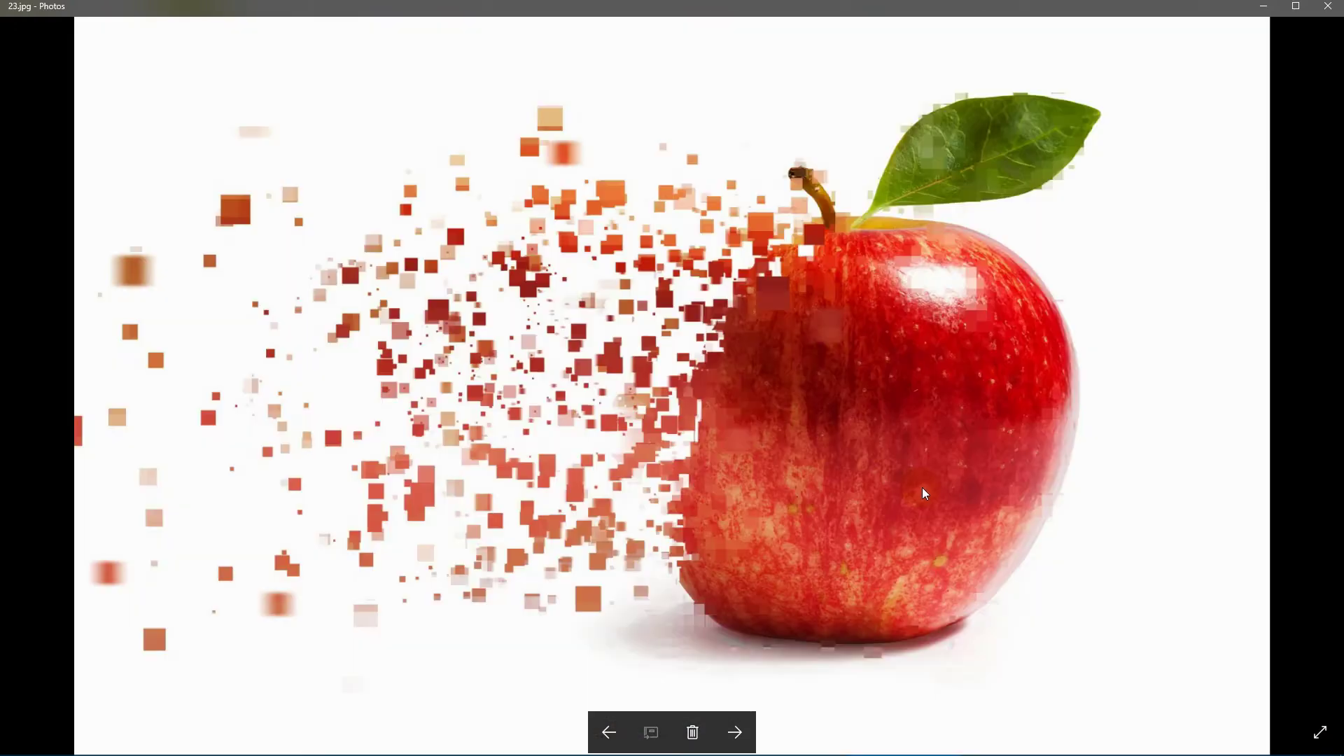
scroll(923, 486, down, 1)
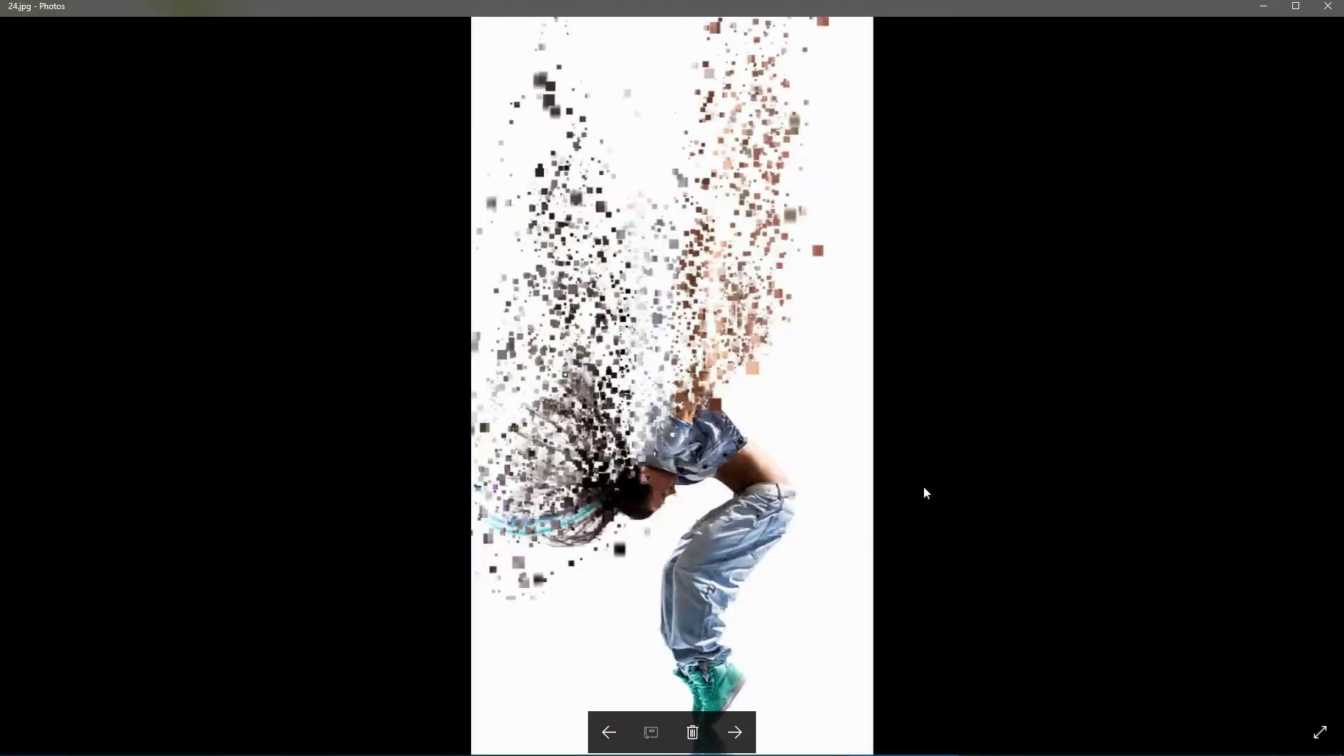
double_click(616, 409)
scroll(636, 435, up, 1)
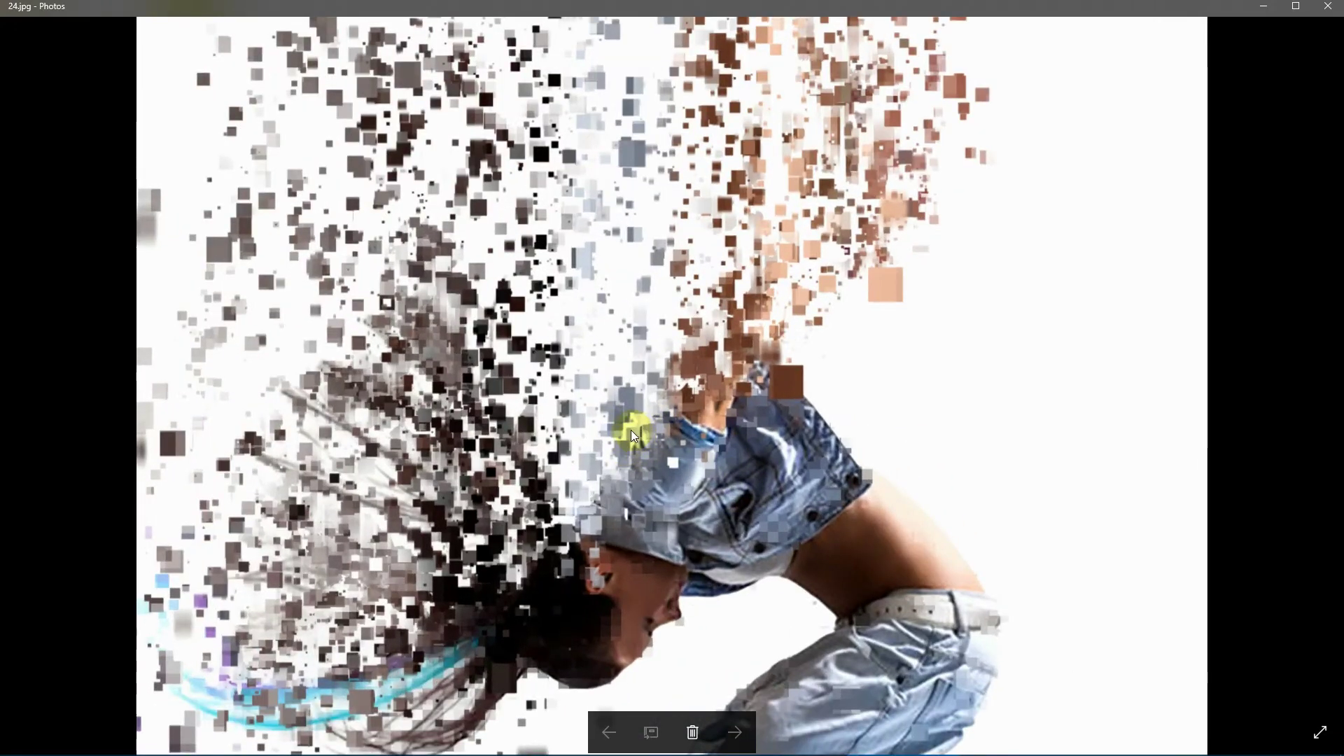
scroll(632, 430, up, 1)
drag(645, 471, 695, 171)
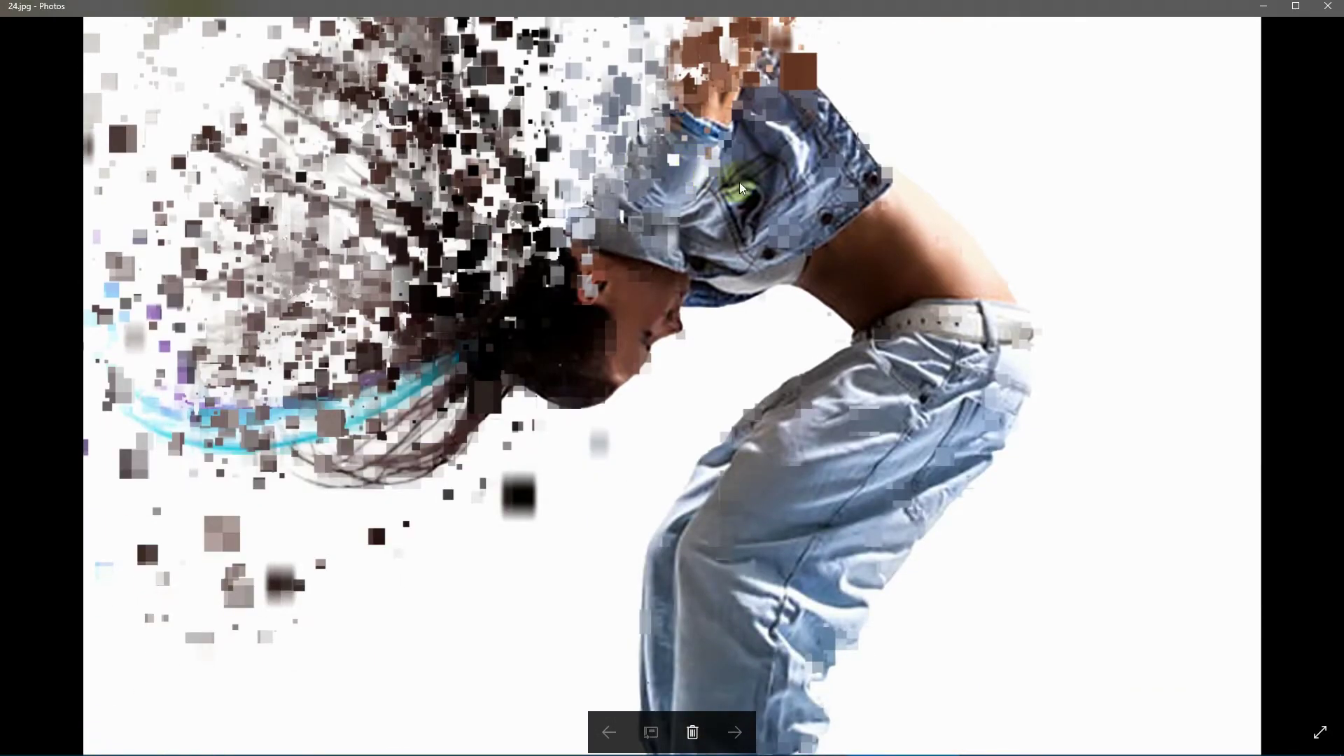
scroll(745, 179, down, 1)
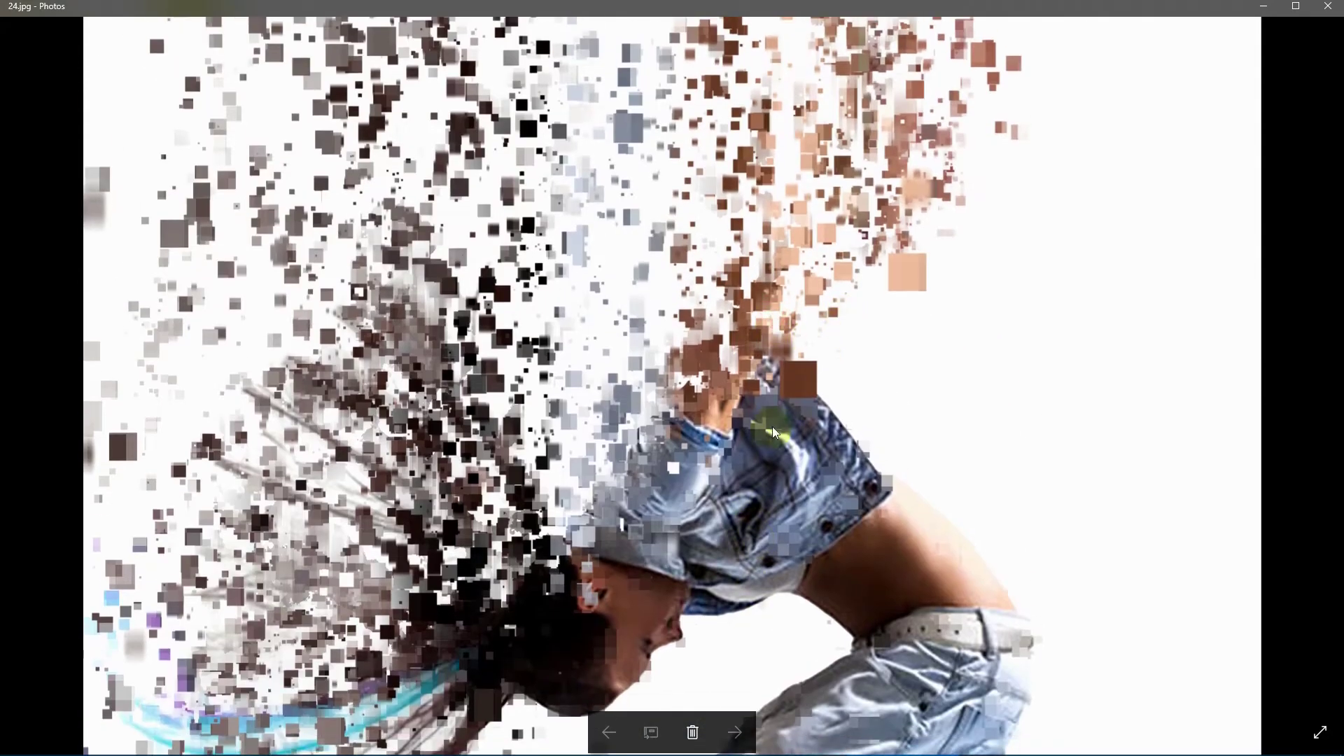
double_click(771, 429)
Step through the butterfly, dancer, blue car and gymnast photos to the woman in white dress.
key(Right)
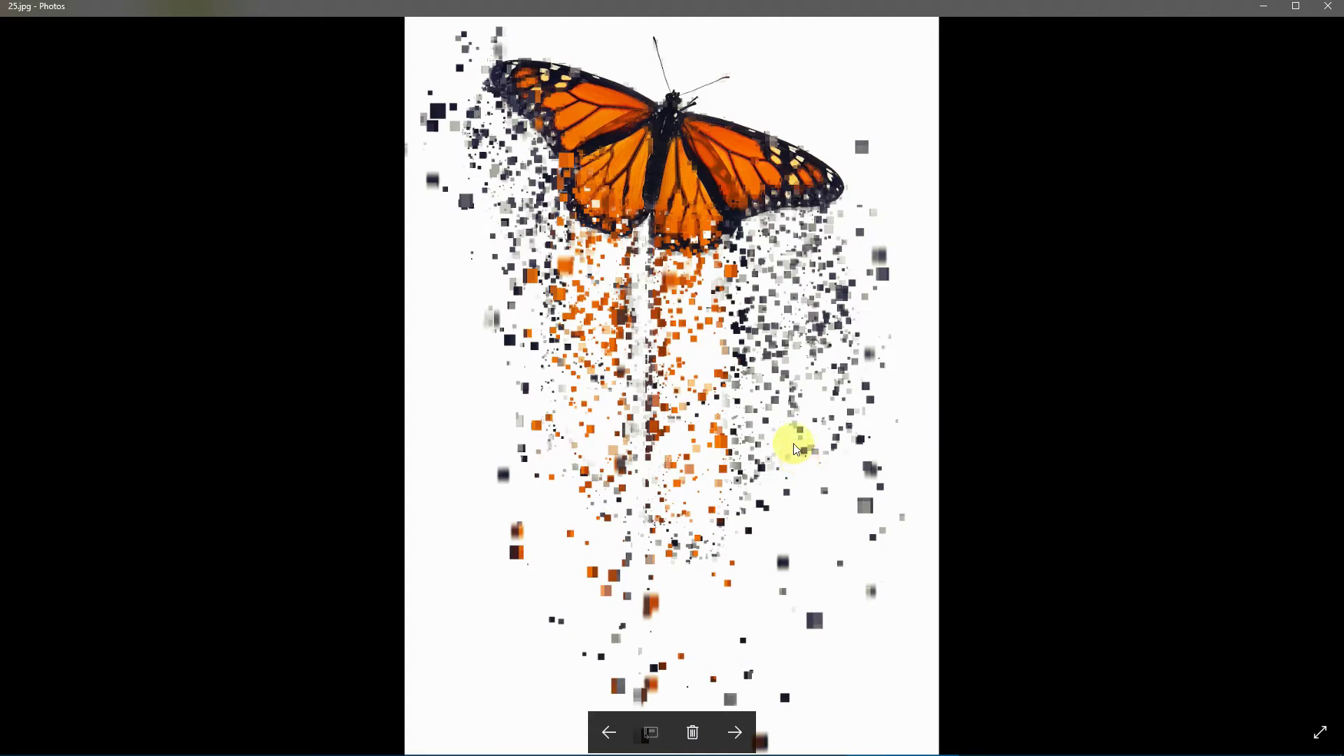
key(Right)
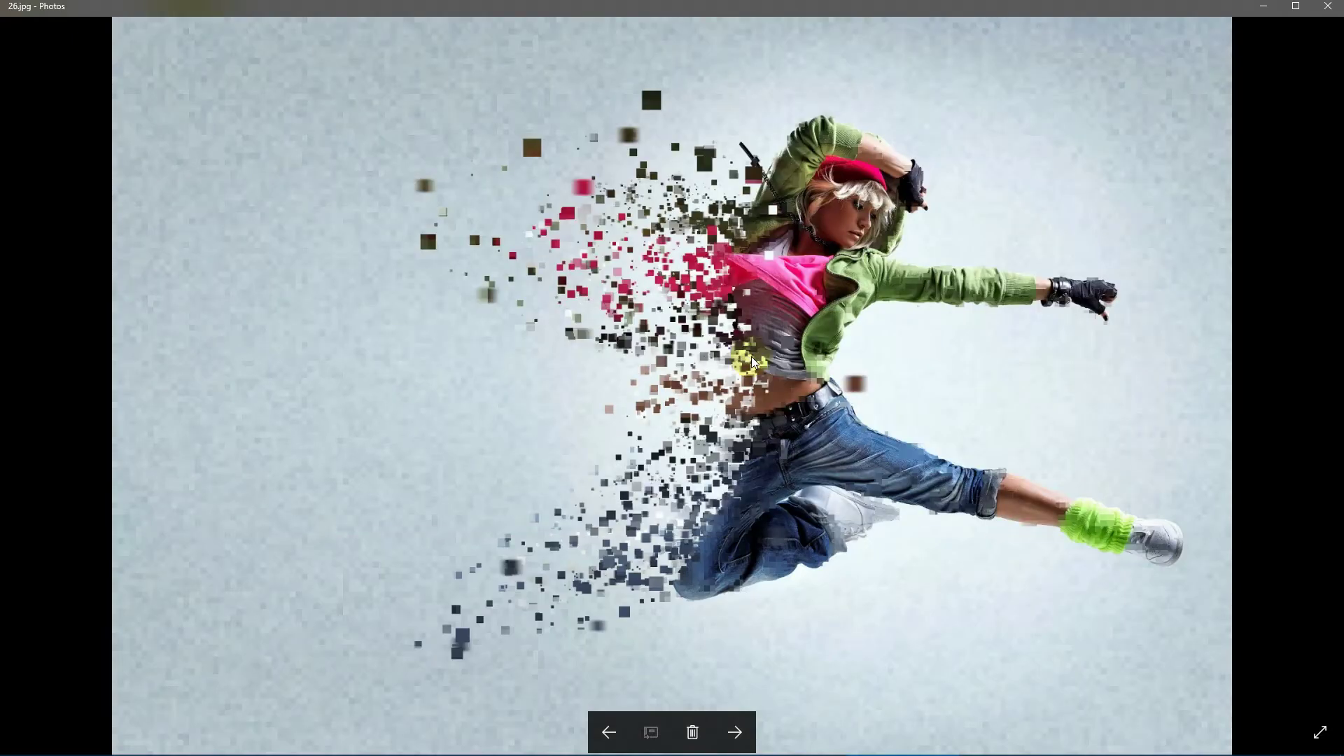
key(Right)
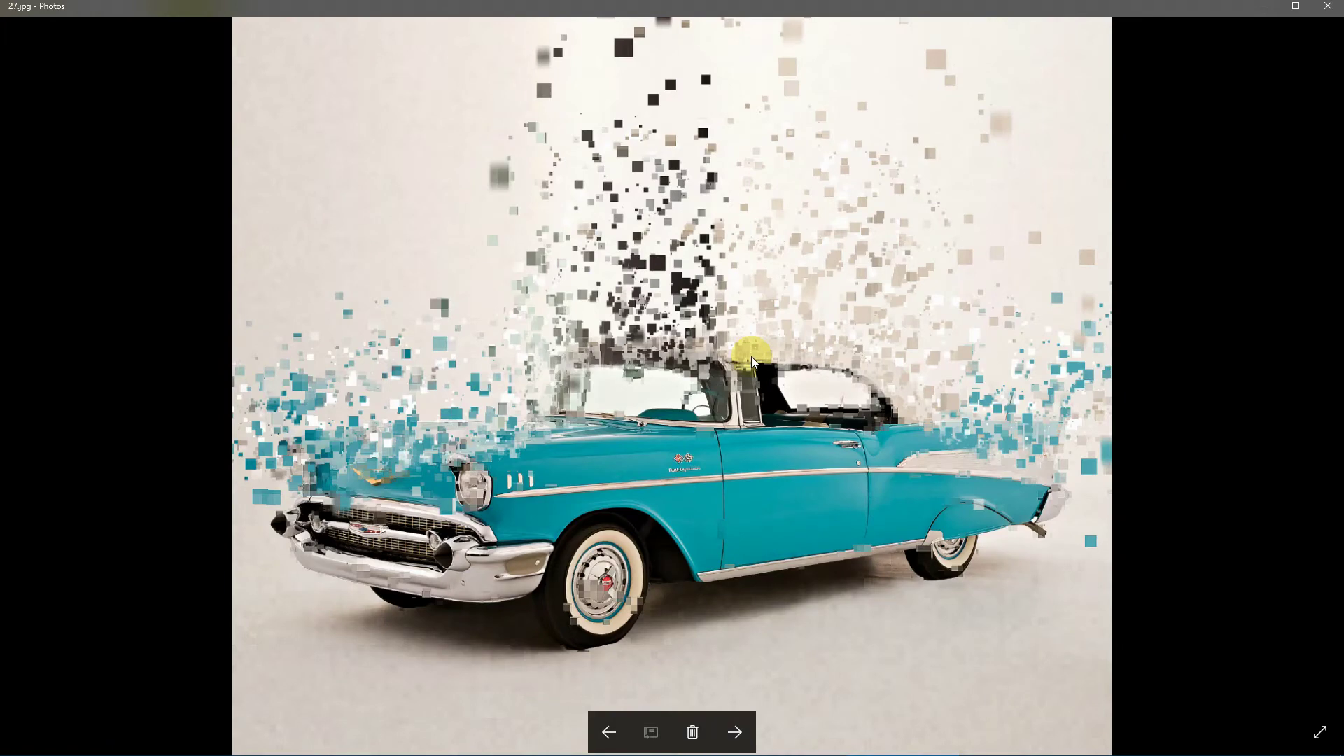
key(Right)
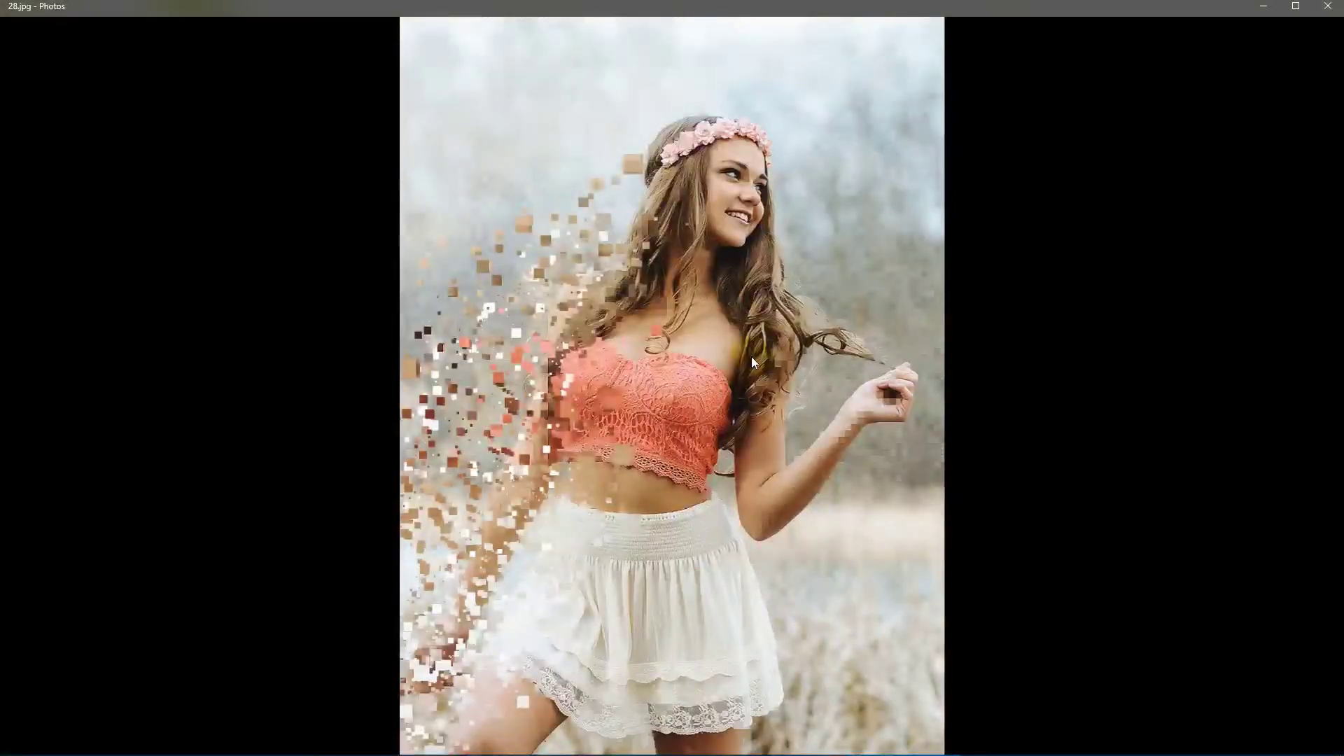
click(754, 361)
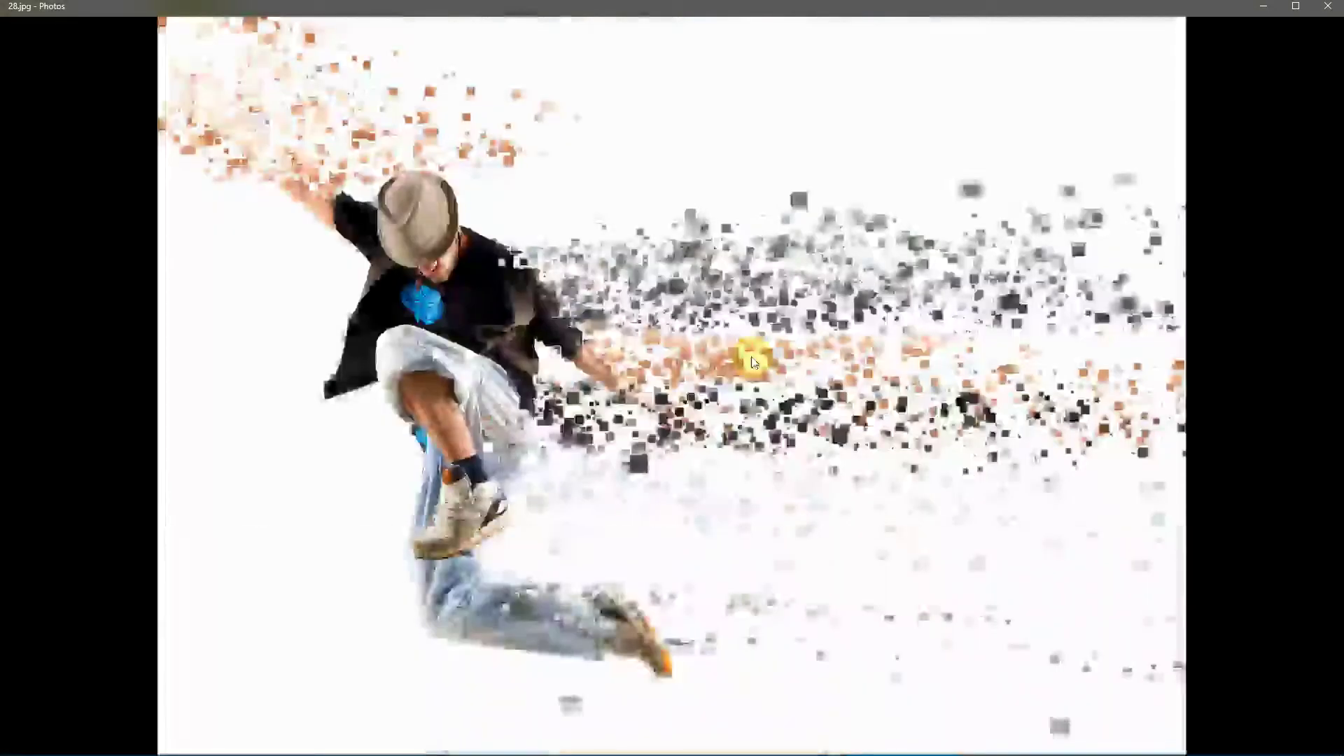
click(753, 362)
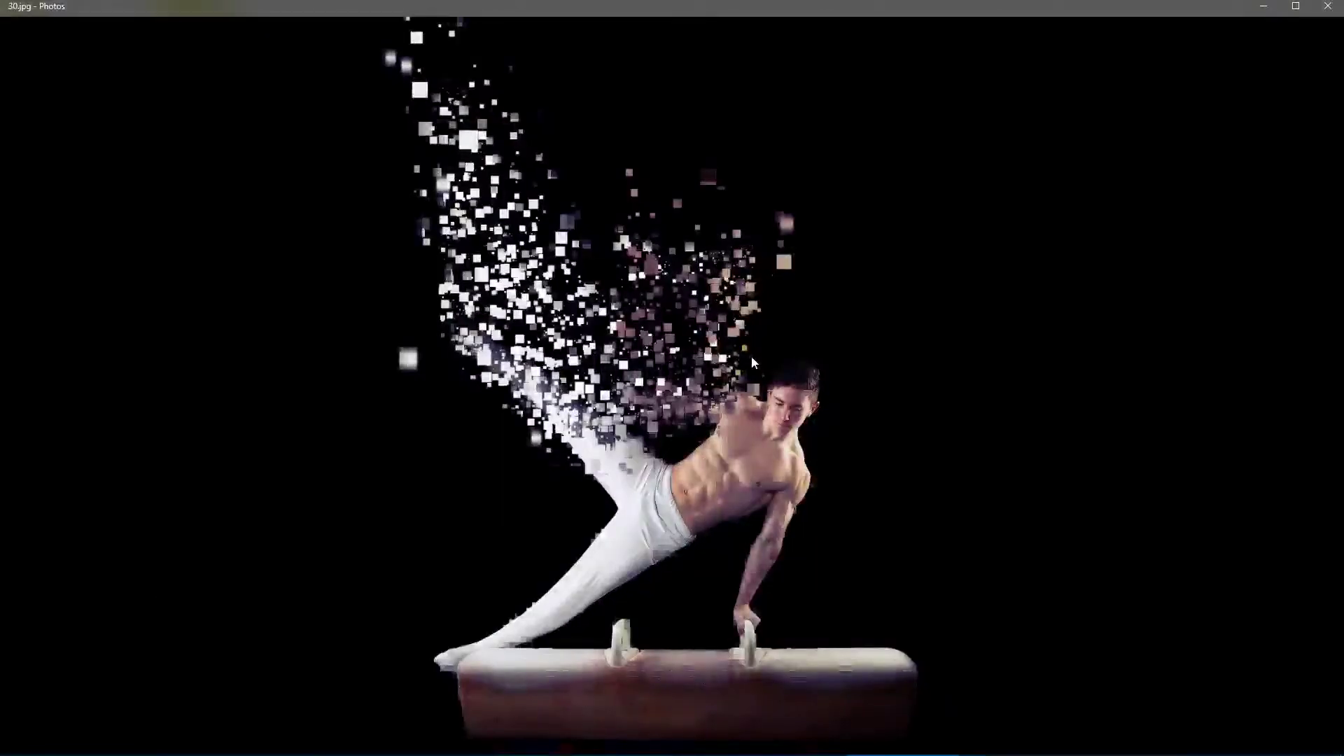
click(754, 361)
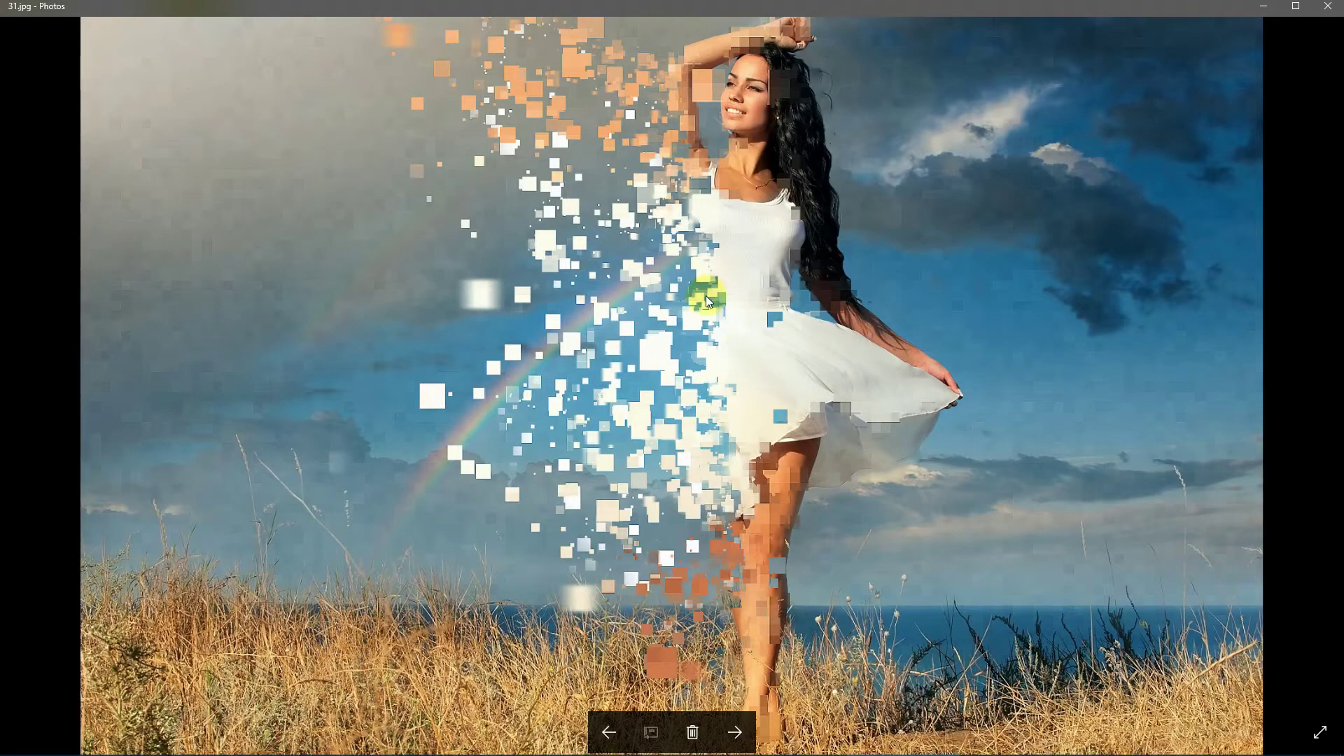
key(Left)
click(691, 300)
Inspect the woman in white dress close up from face to dress and grass, then fit.
scroll(691, 300, up, 2)
drag(734, 244, 792, 318)
drag(792, 510, 789, 287)
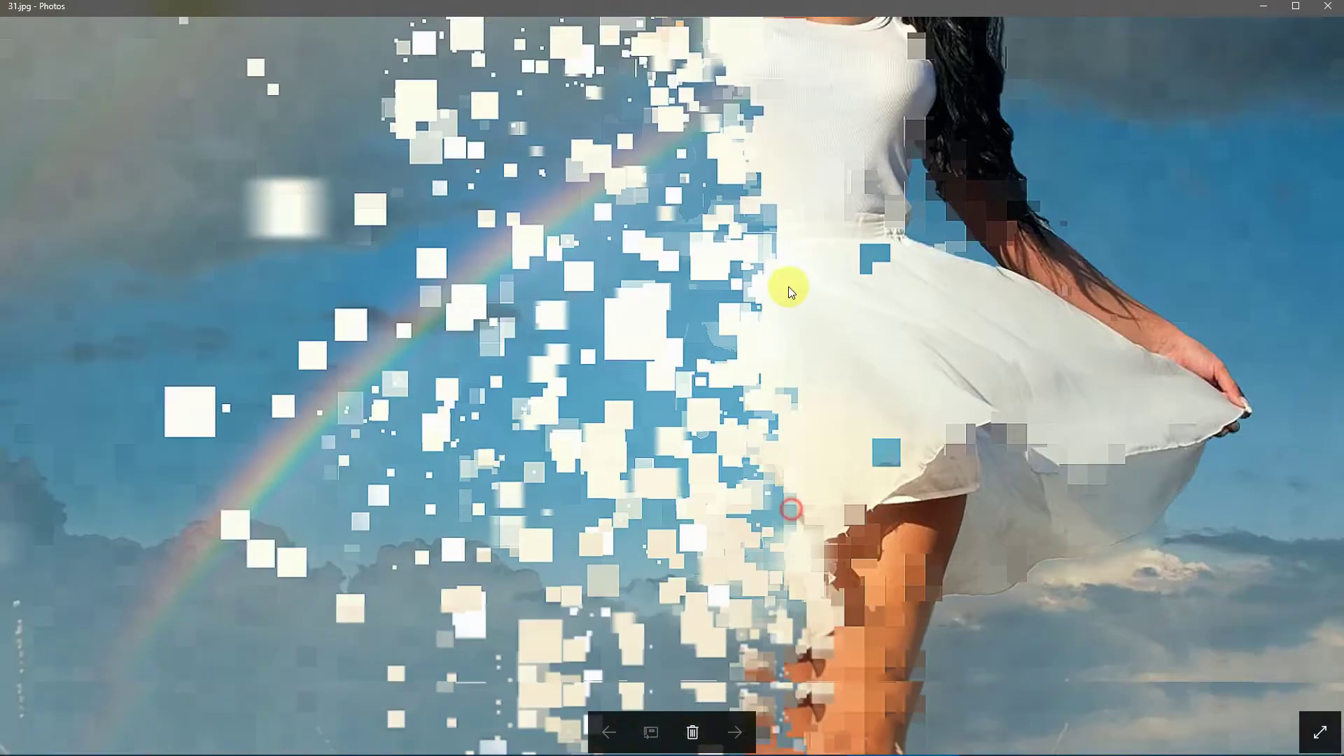
drag(781, 519, 784, 271)
mouse_move(805, 220)
mouse_down()
mouse_move(801, 426)
mouse_move(780, 425)
mouse_up()
drag(756, 278, 755, 452)
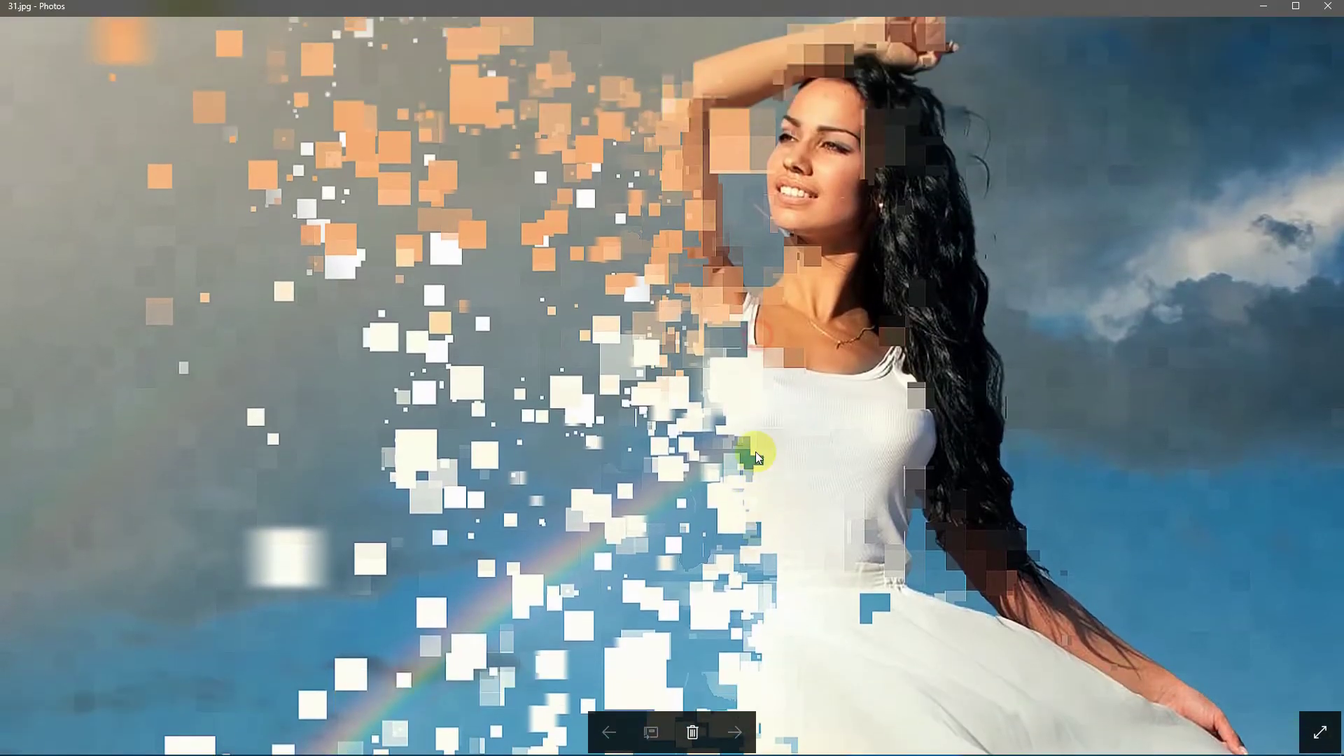
double_click(755, 452)
Advance through the ladybug, motocross, astronaut and quarterback photos to skateboarder 36.jpg.
key(Right)
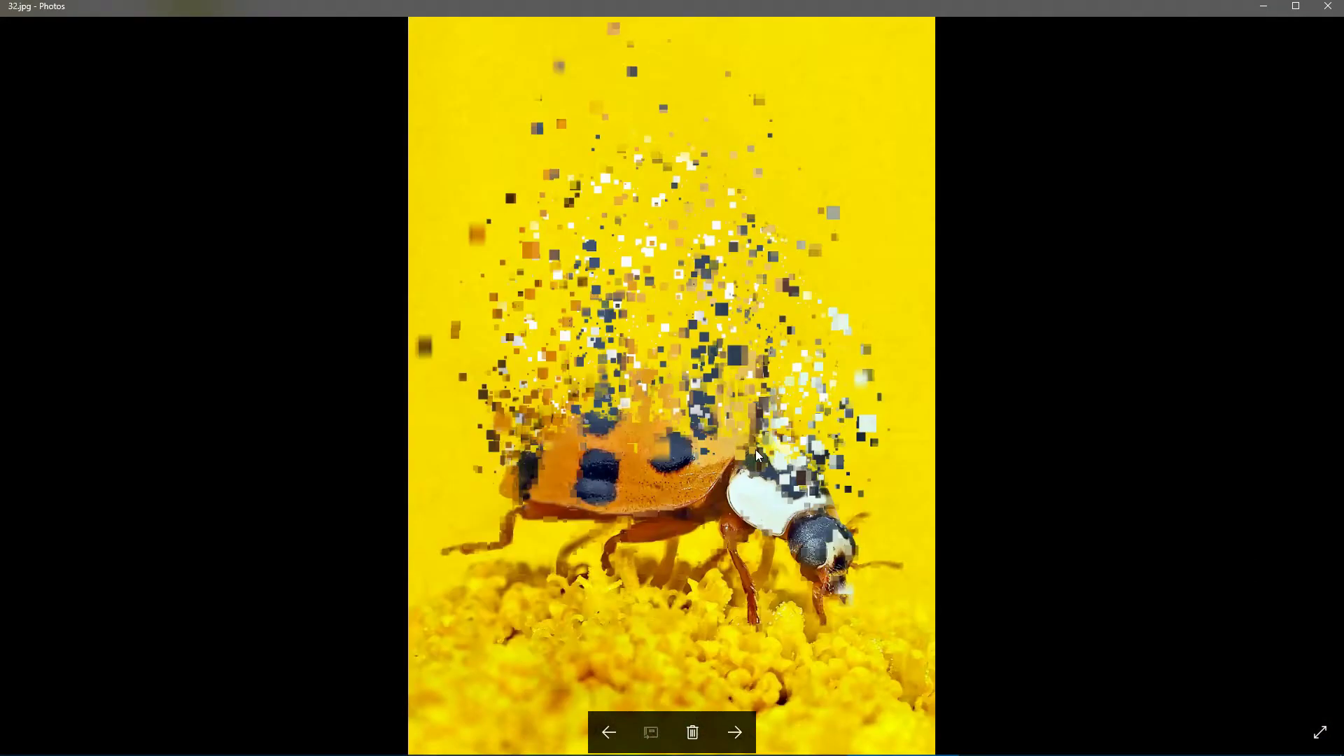
key(Right)
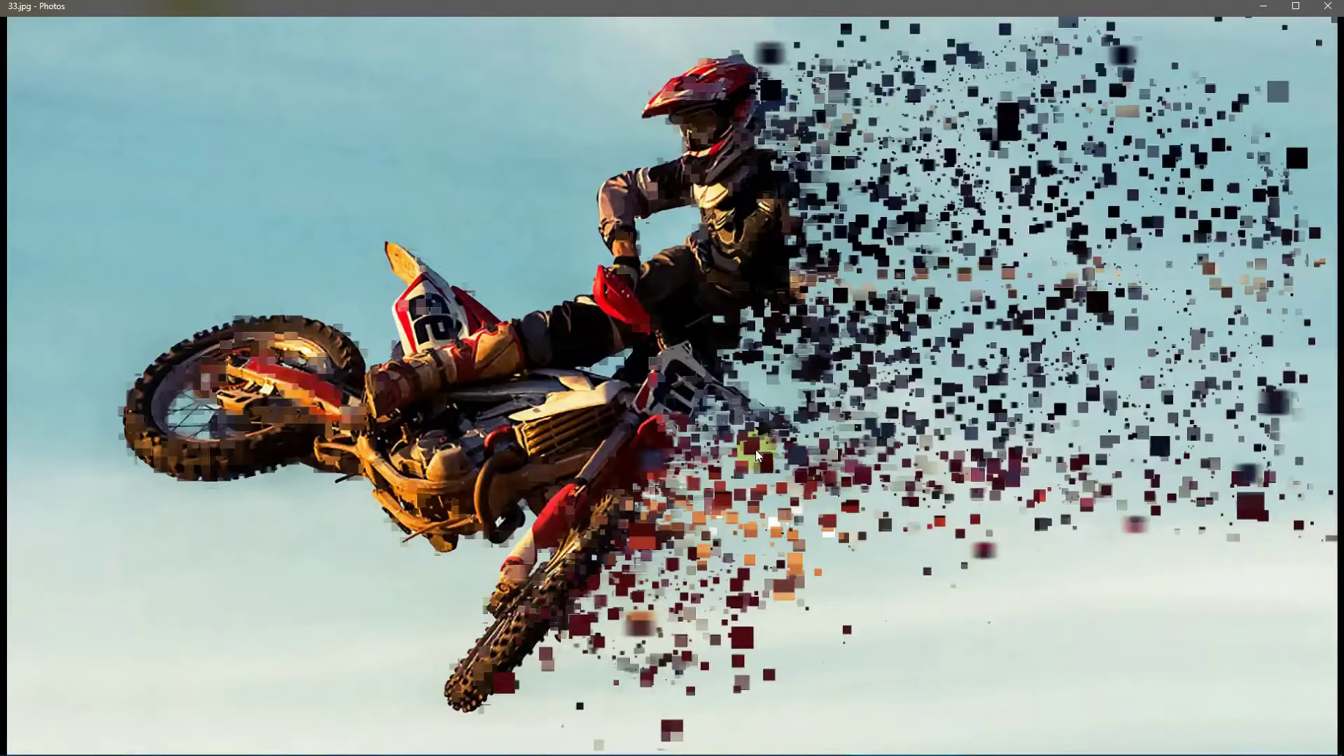
key(Right)
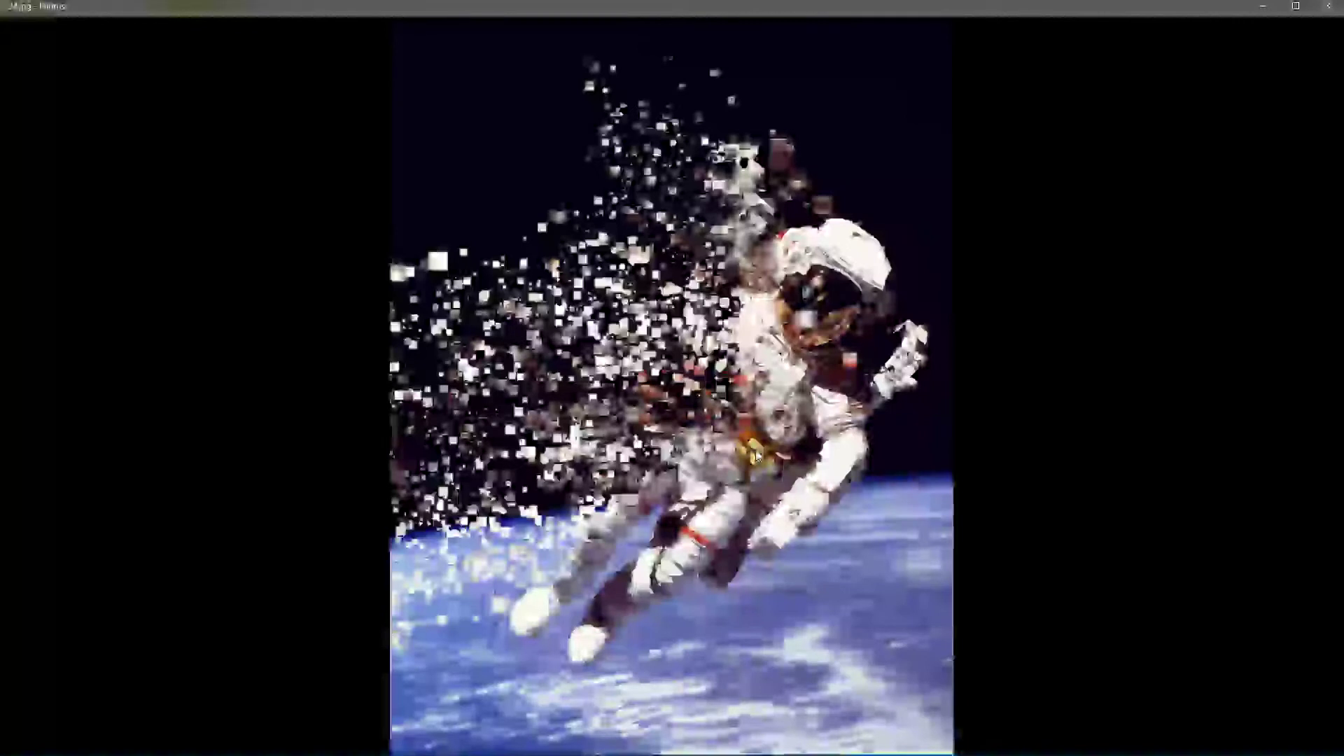
key(Right)
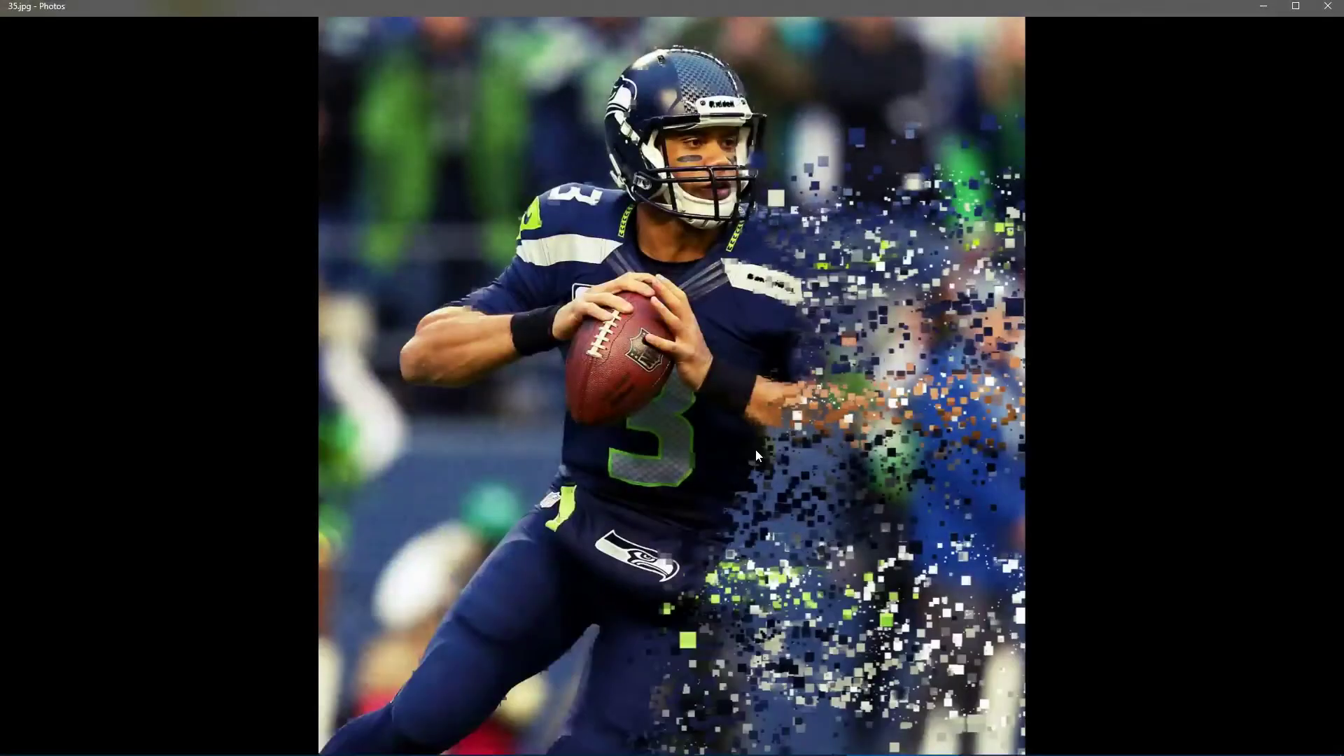
key(Right)
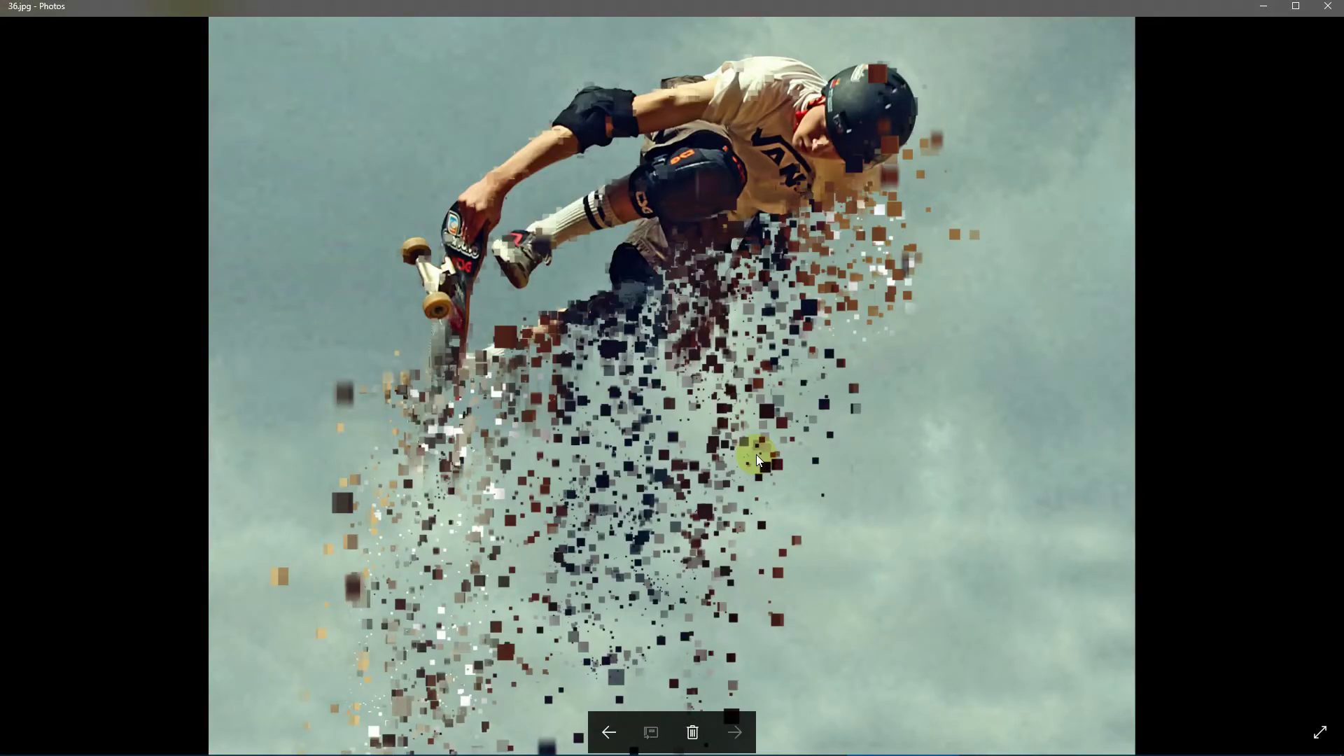
scroll(945, 348, up, 3)
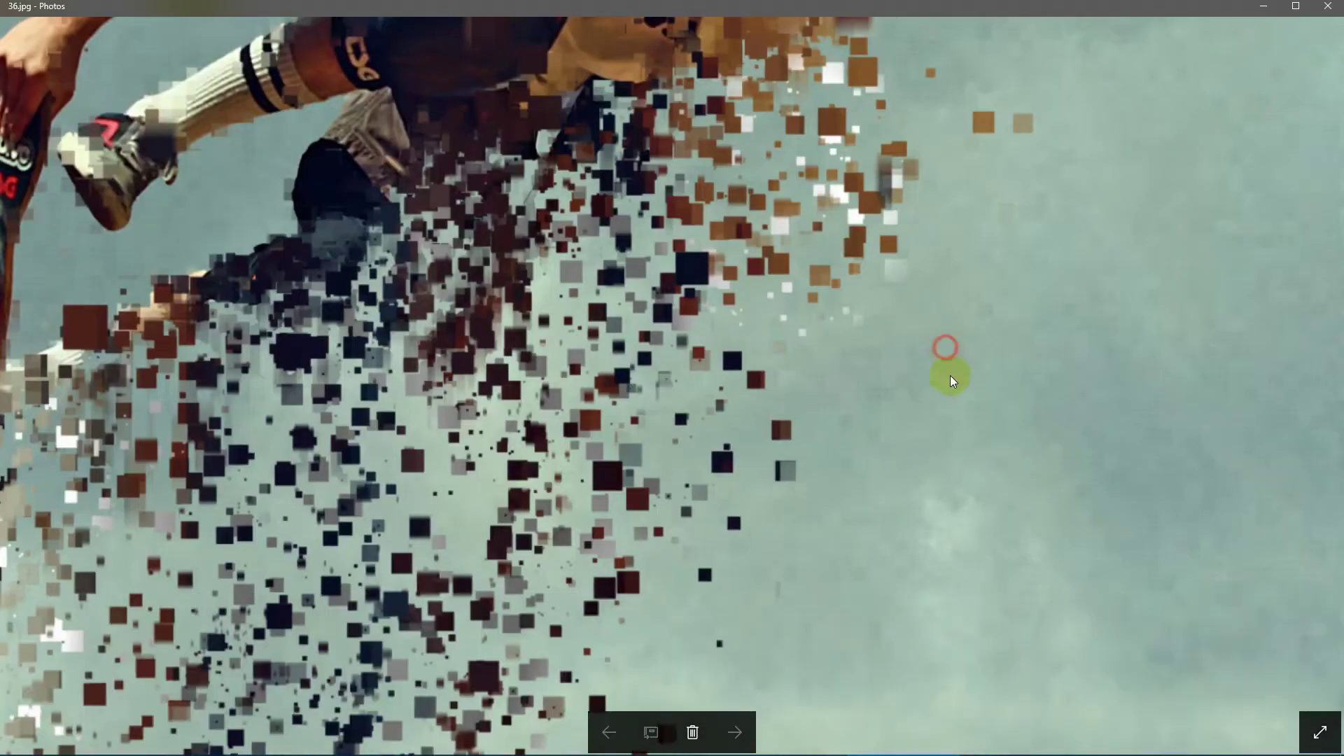
scroll(868, 204, down, 3)
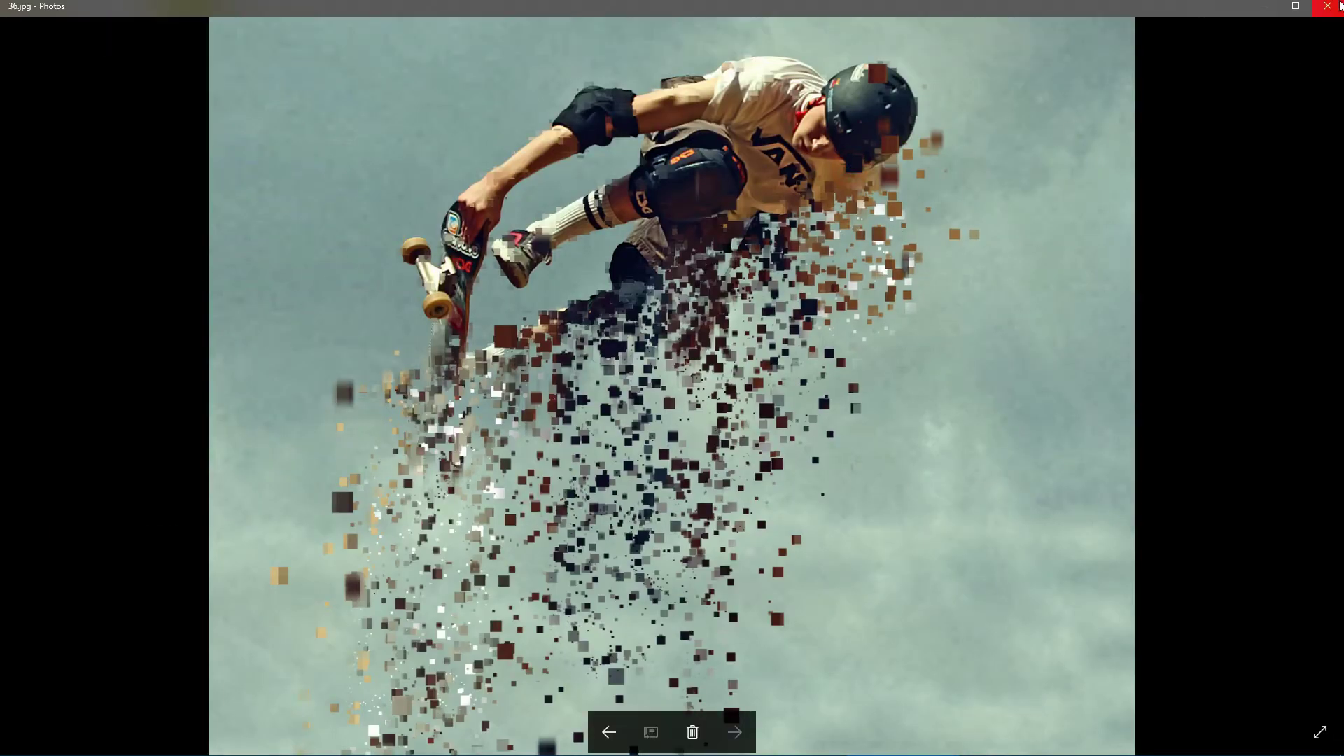
Close Photos and close the Pixelate poster in Photoshop without saving.
key(alt+F4)
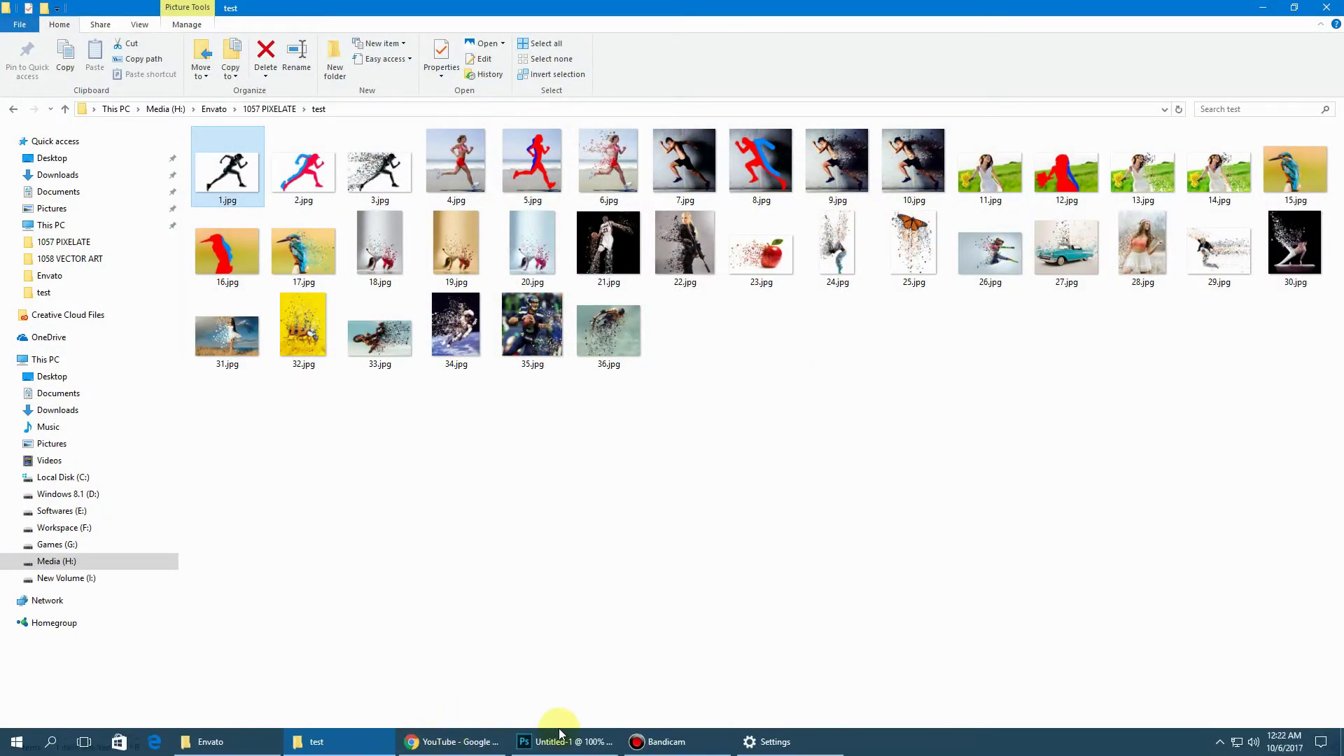
click(564, 742)
click(178, 53)
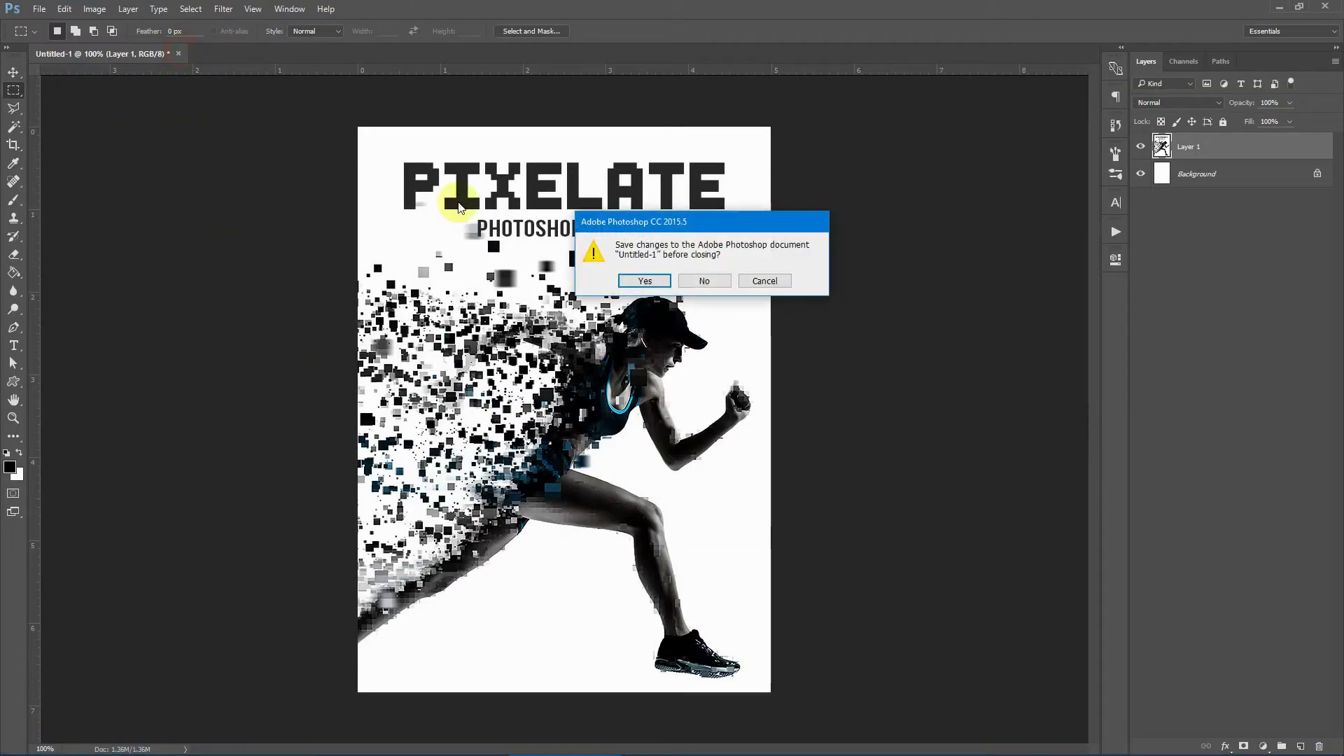
click(702, 280)
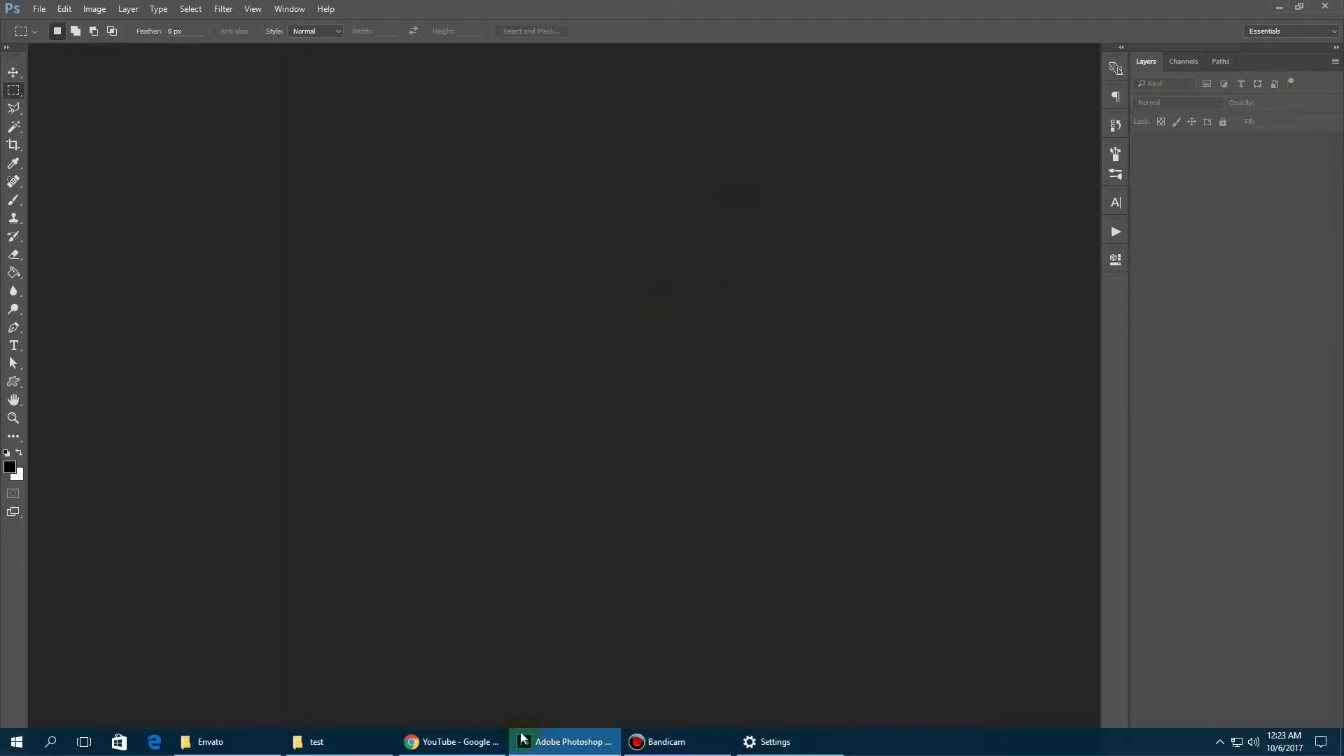
Drag 4.jpg from the test folder into Photoshop to open it.
click(363, 746)
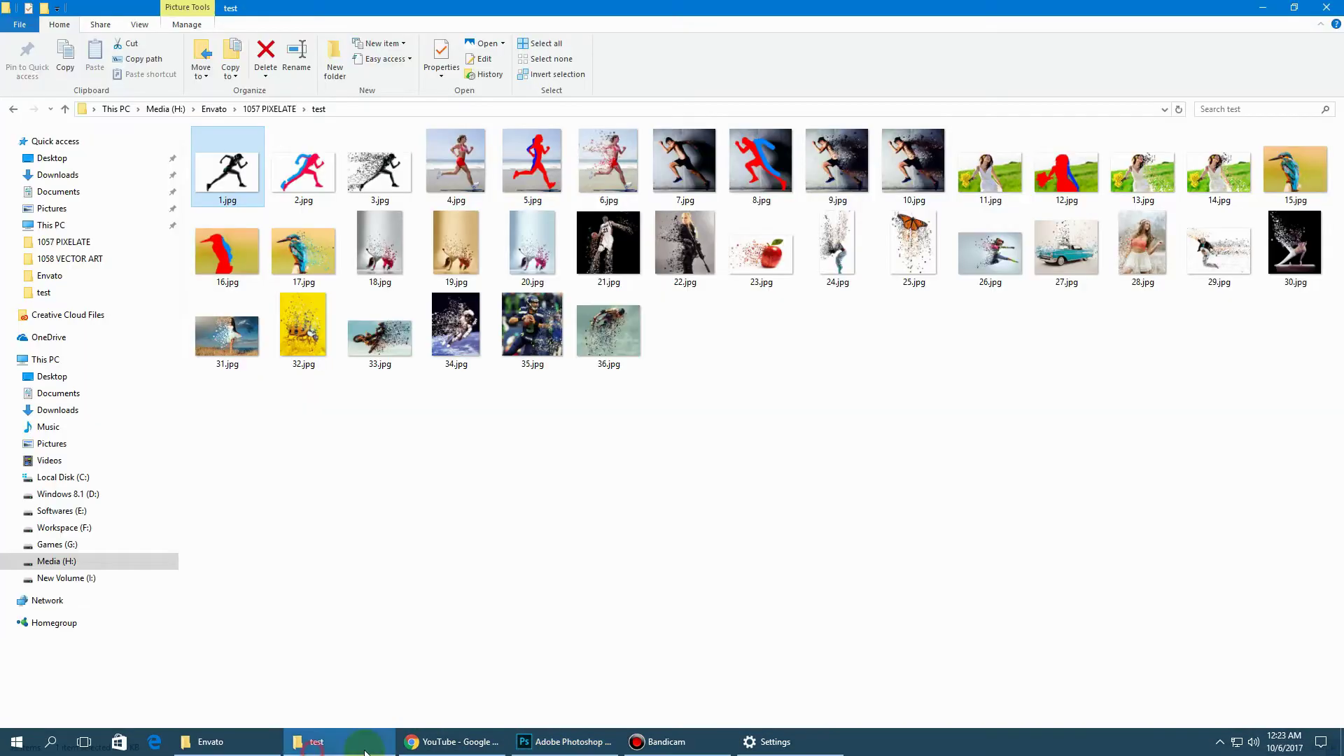
click(430, 158)
drag(471, 164, 466, 371)
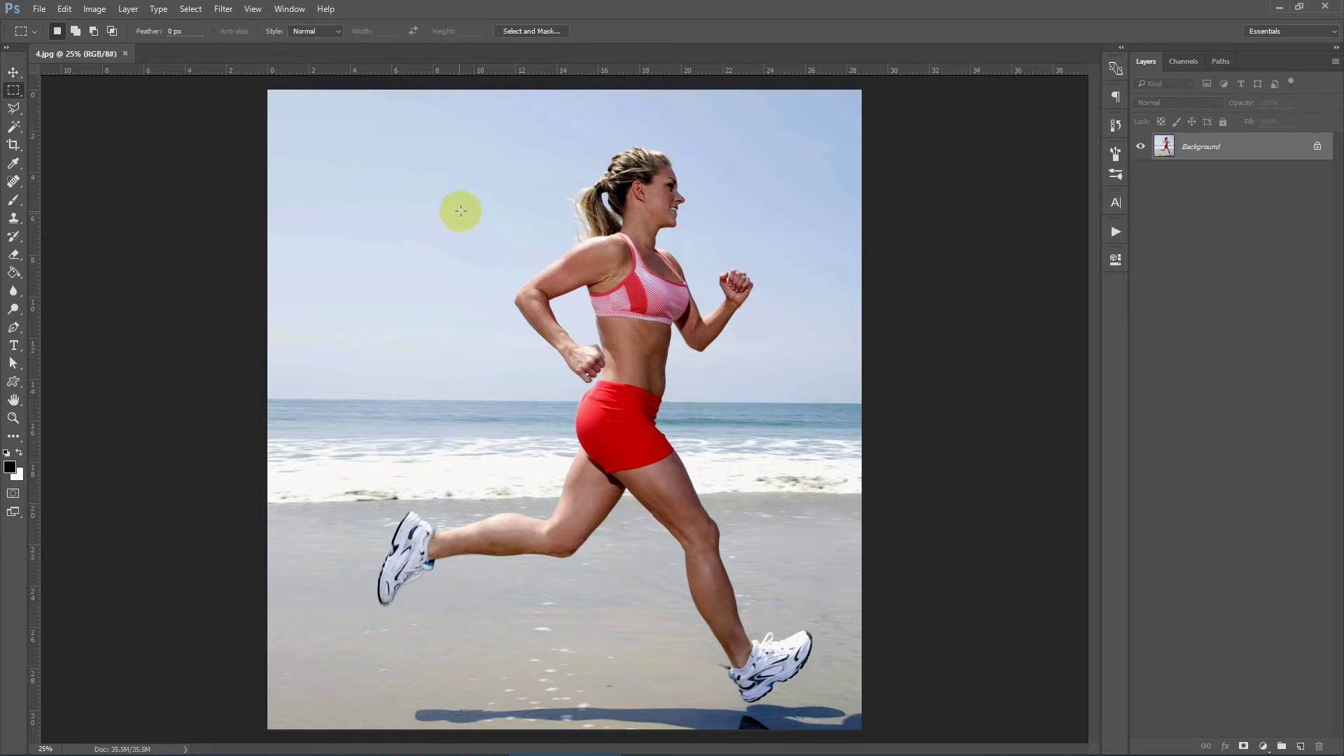
Confirm the image mode is RGB Color, 8 Bits/Channel, leaving it unchanged.
click(91, 9)
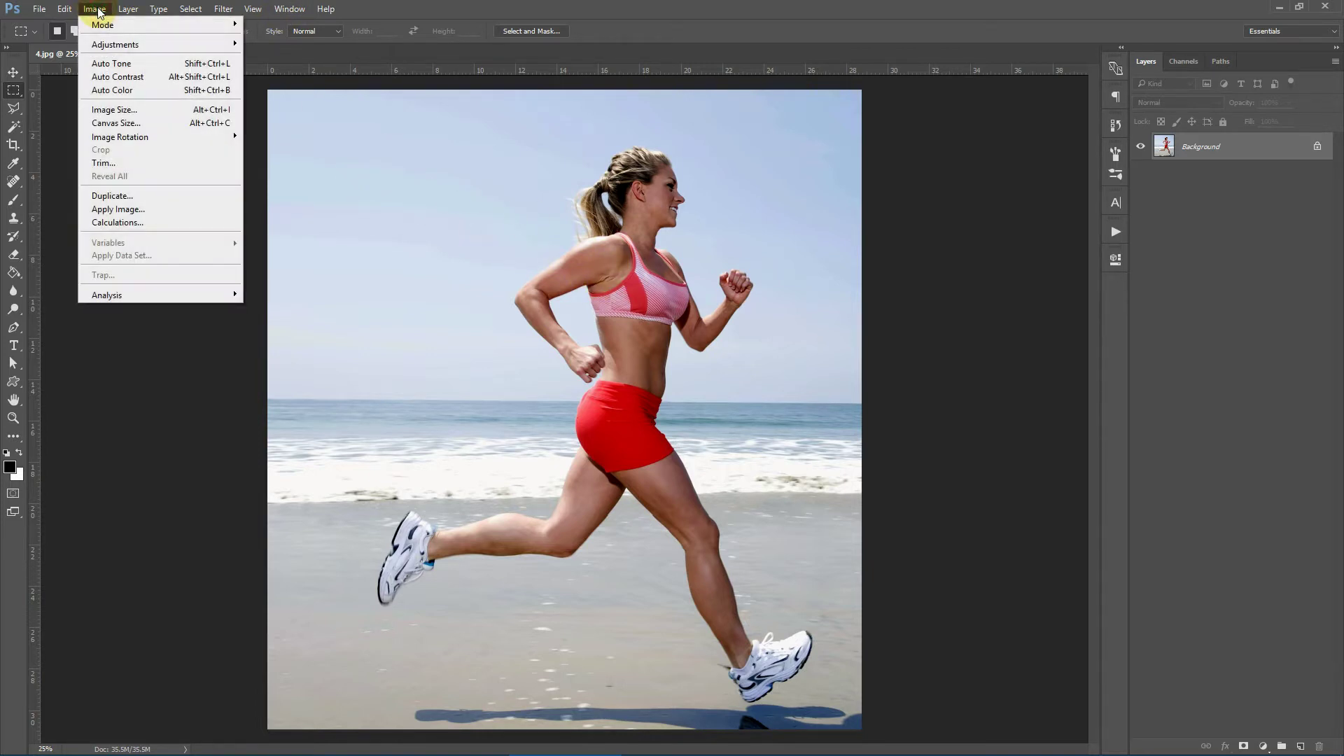
mouse_move(140, 24)
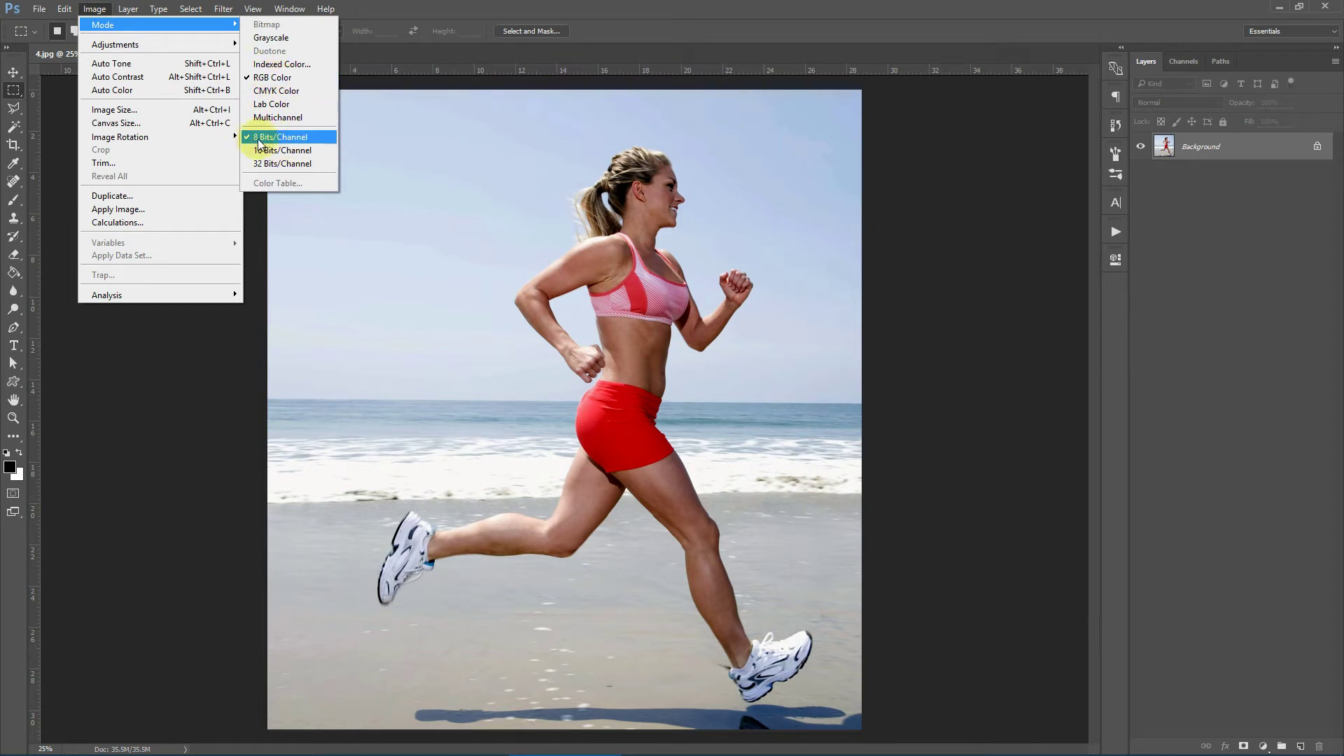
click(674, 14)
Turn off Use Default Masks on Fill Layers in the Layers Panel Options.
click(1335, 62)
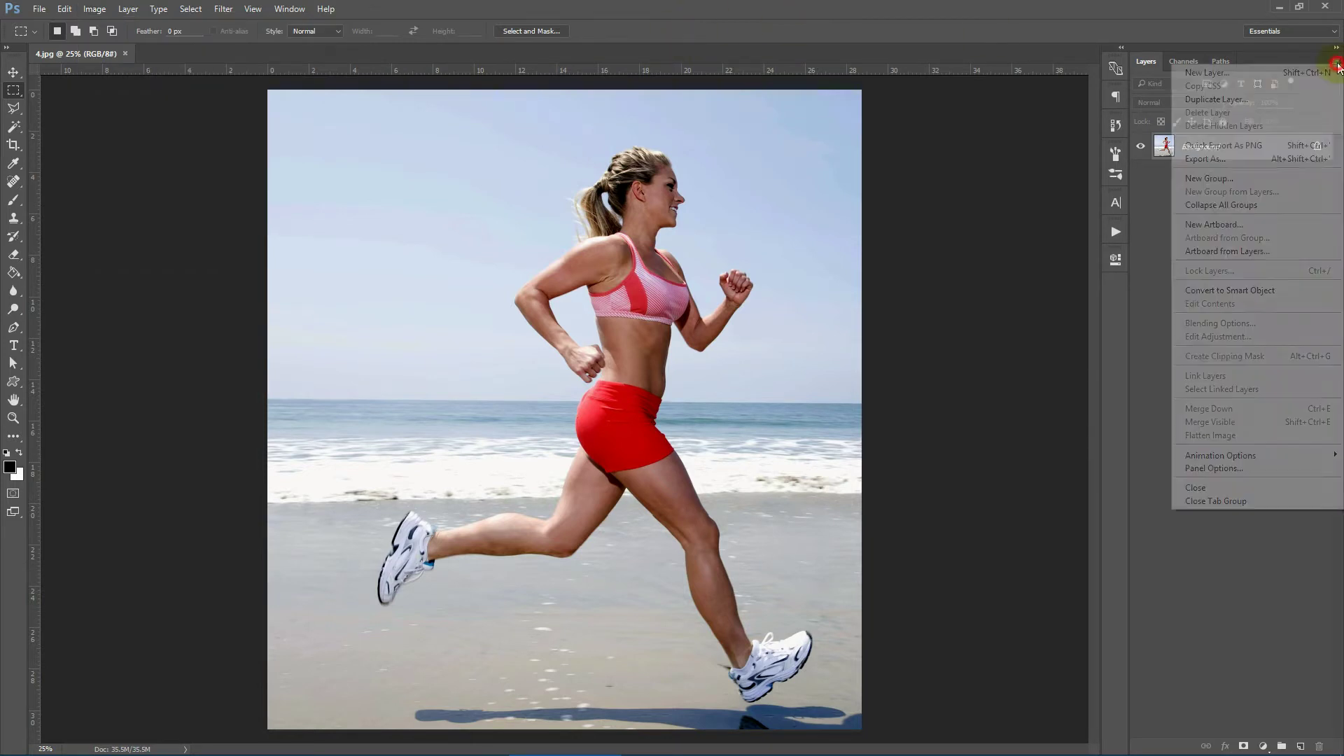
click(1234, 469)
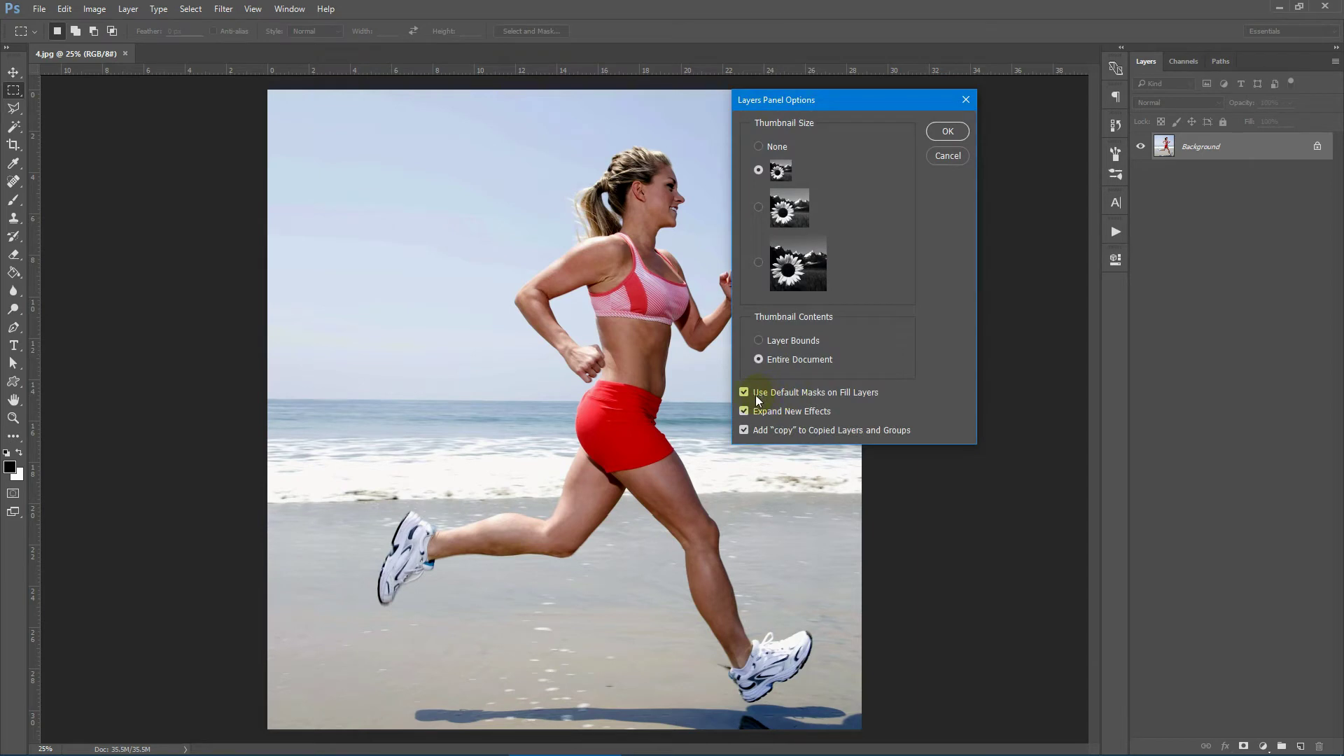
click(745, 393)
click(947, 133)
click(94, 10)
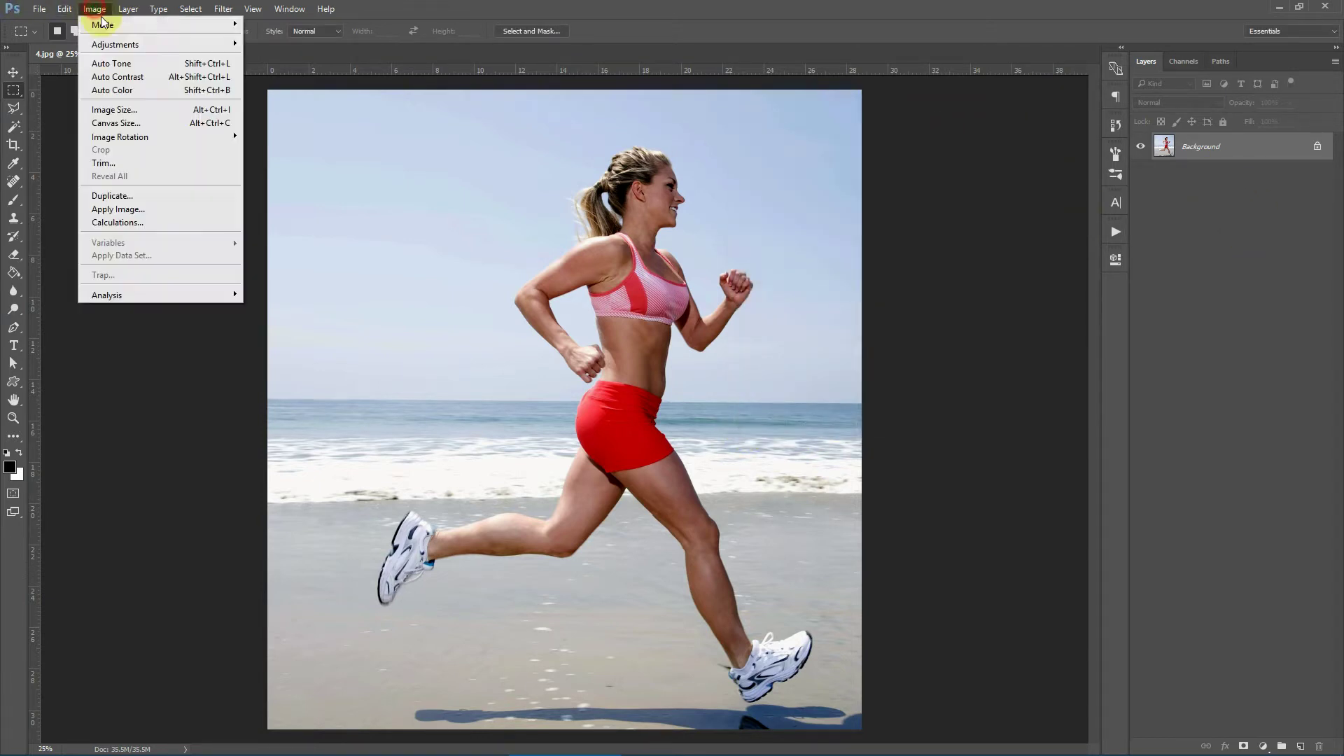
click(114, 110)
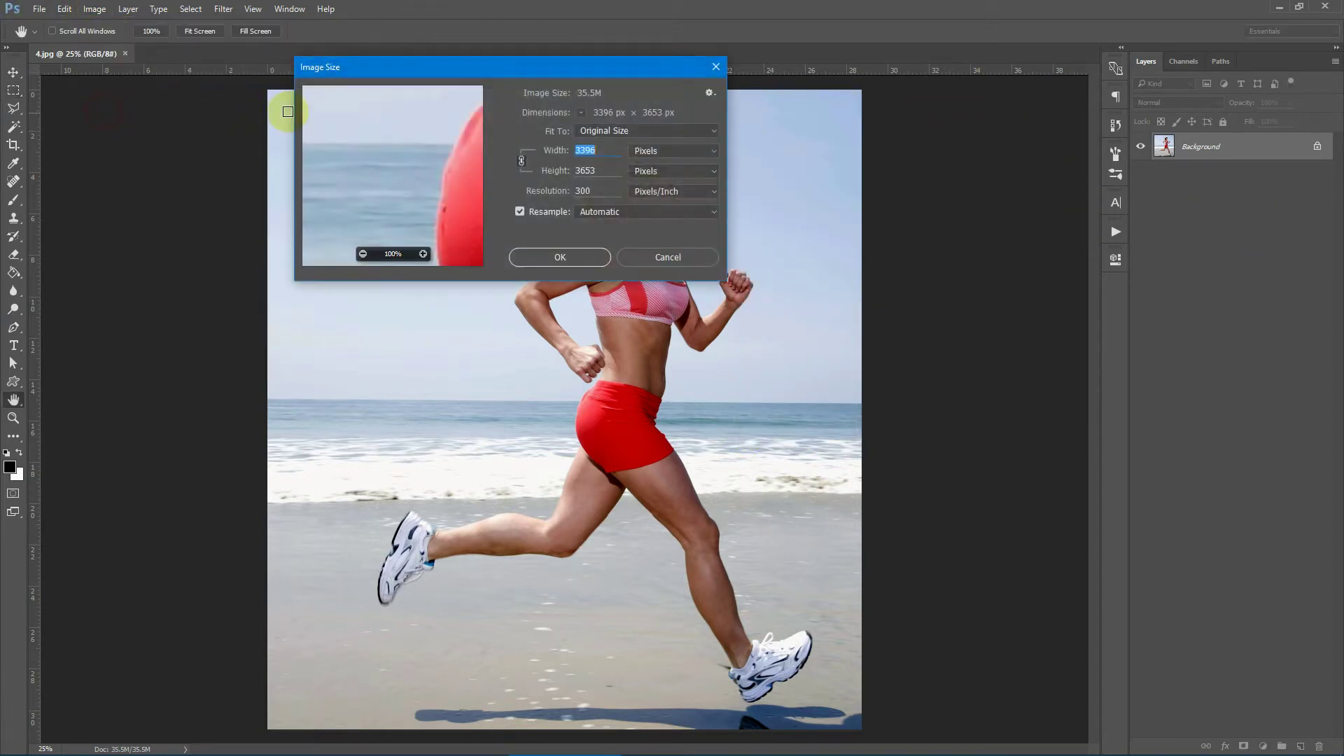
drag(540, 65, 271, 16)
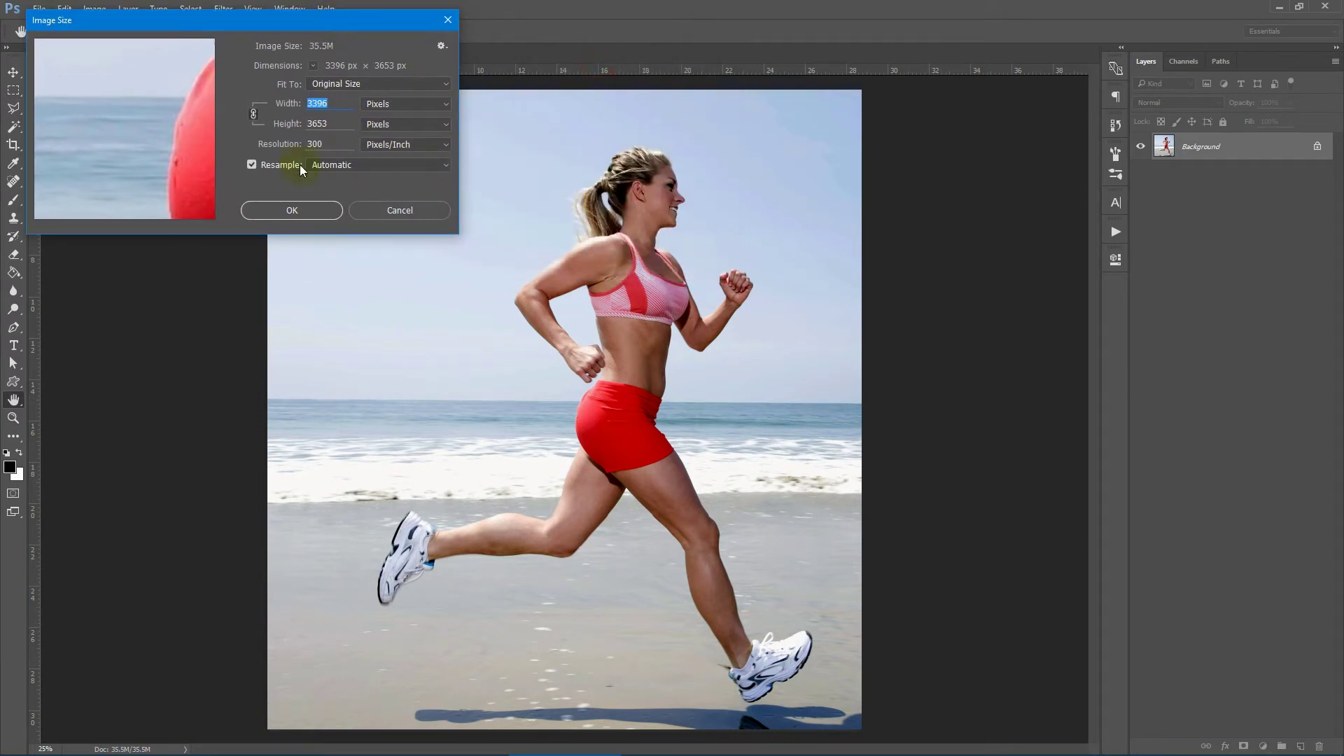
double_click(338, 105)
double_click(327, 145)
click(309, 144)
double_click(318, 143)
click(398, 210)
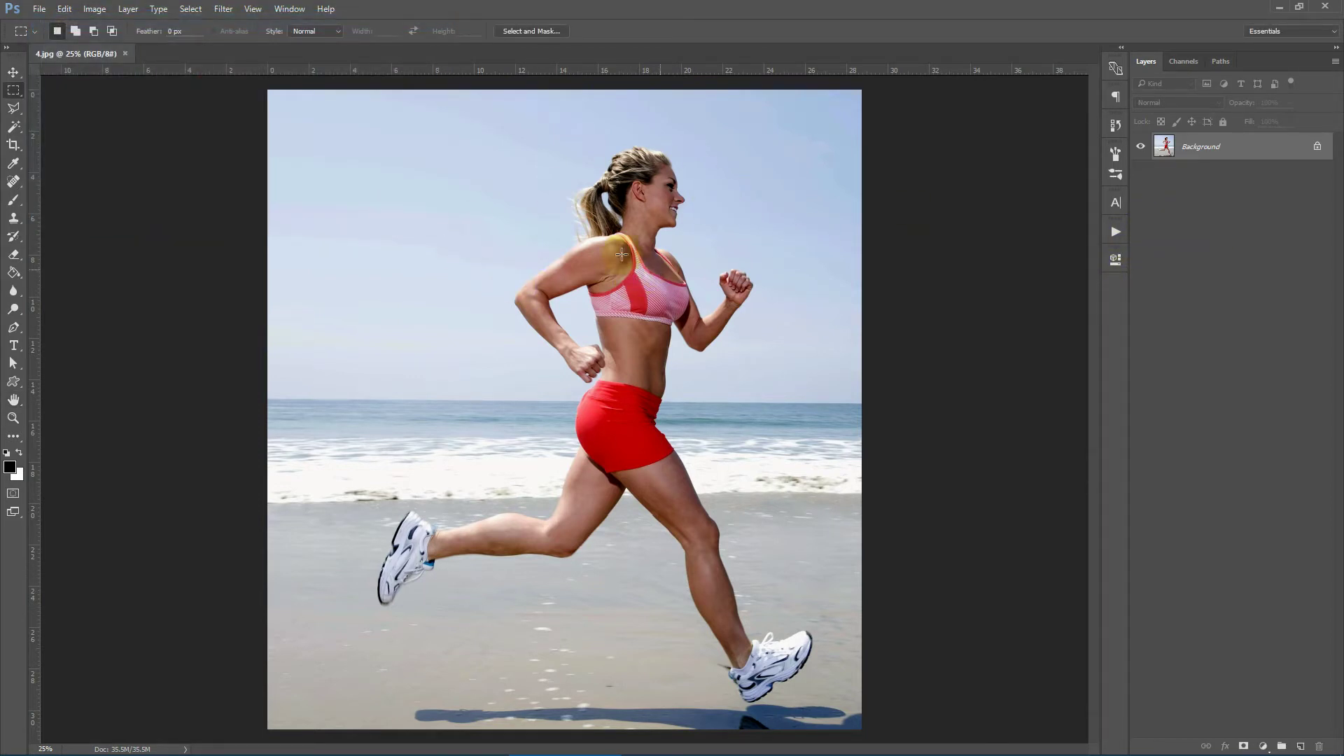
Show the Actions panel and load the Pixelate Photoshop Action.atn set.
click(289, 8)
click(294, 109)
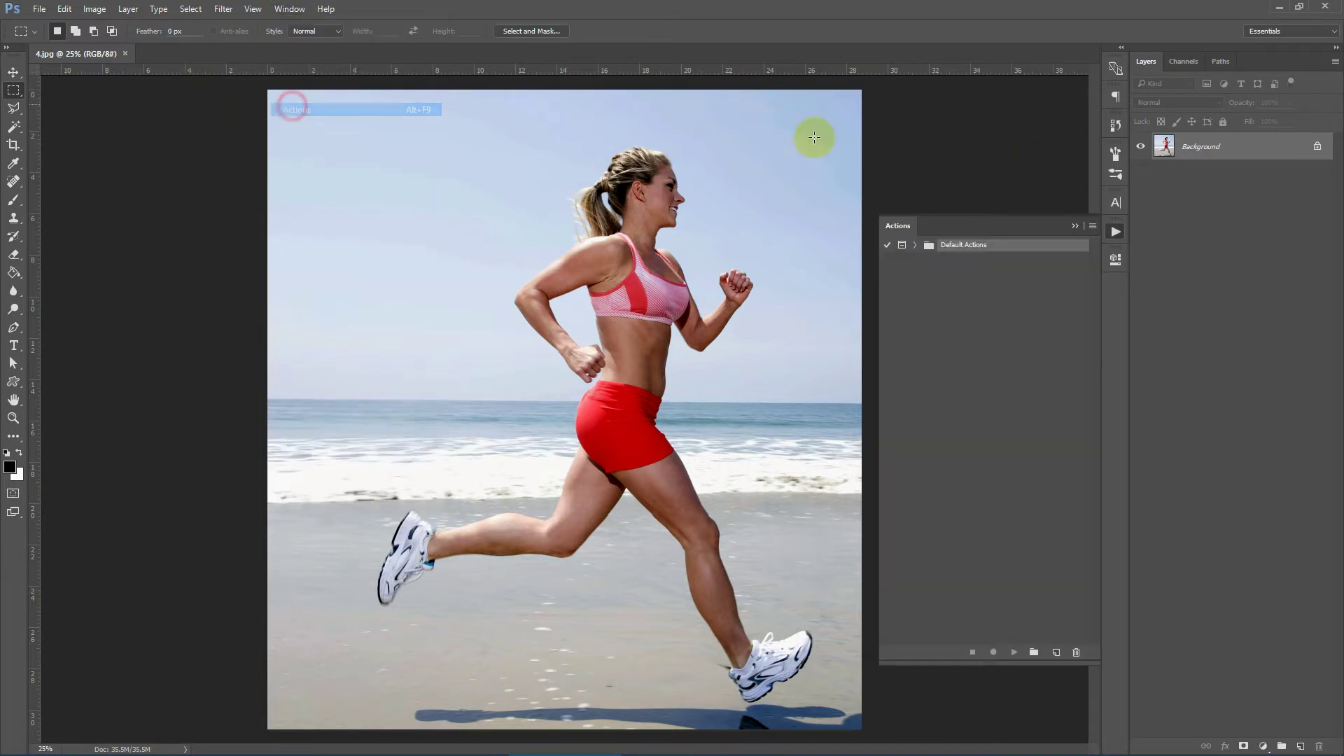
click(1091, 225)
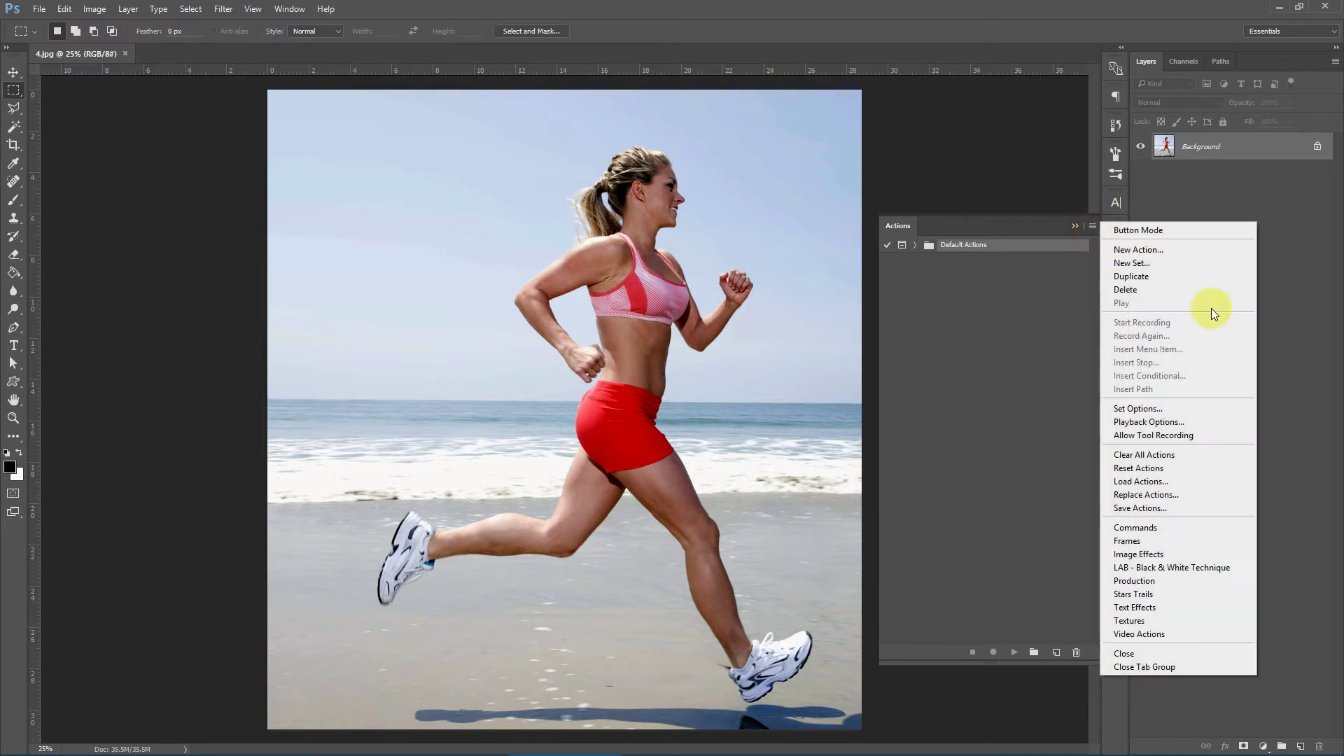
click(1140, 482)
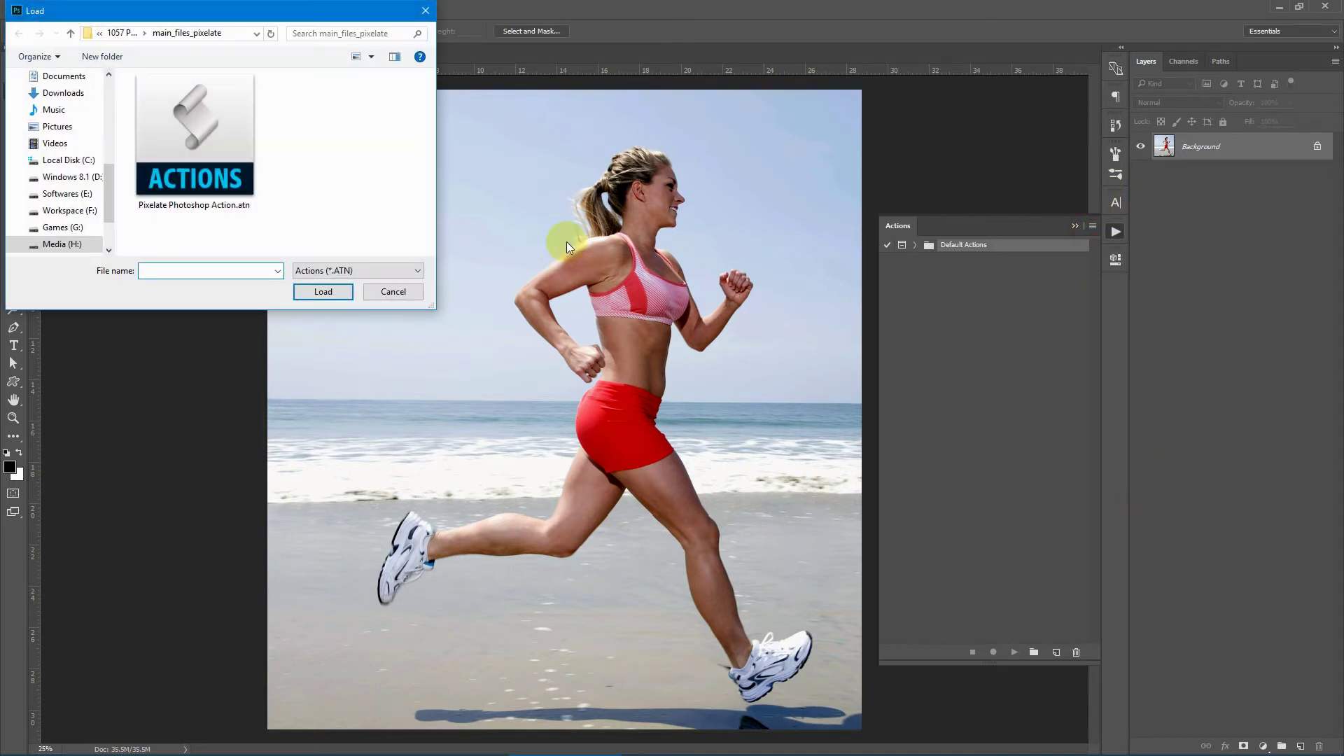
click(188, 132)
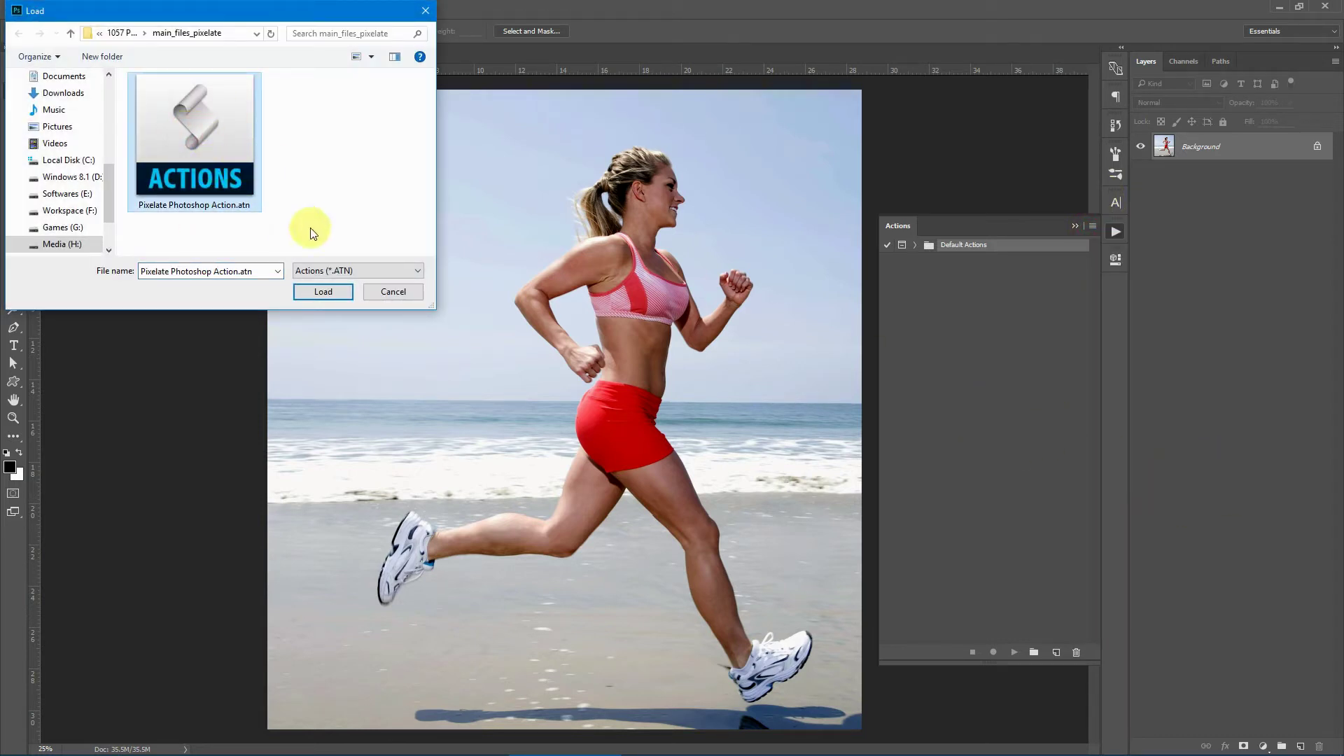
click(324, 294)
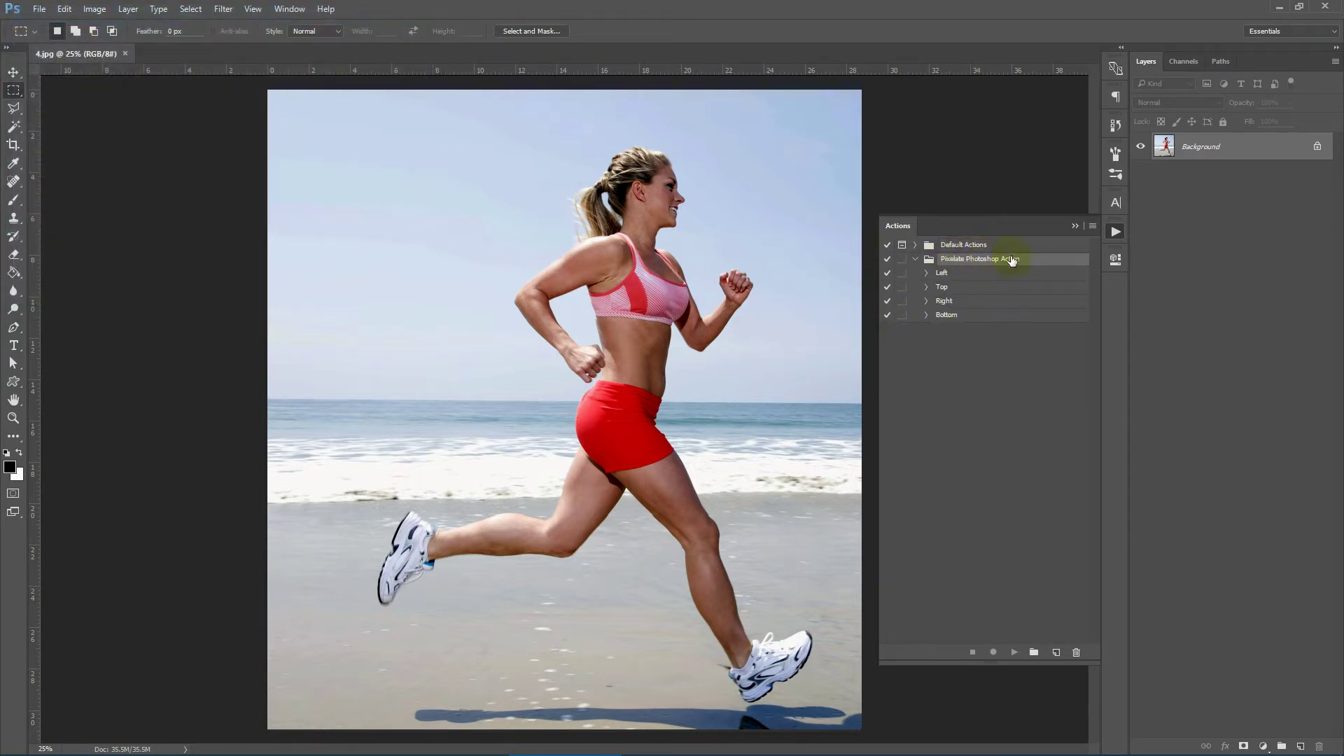
Review the Left, Top, Right and Bottom actions, ending with Left selected.
click(959, 274)
click(943, 287)
click(944, 301)
click(945, 315)
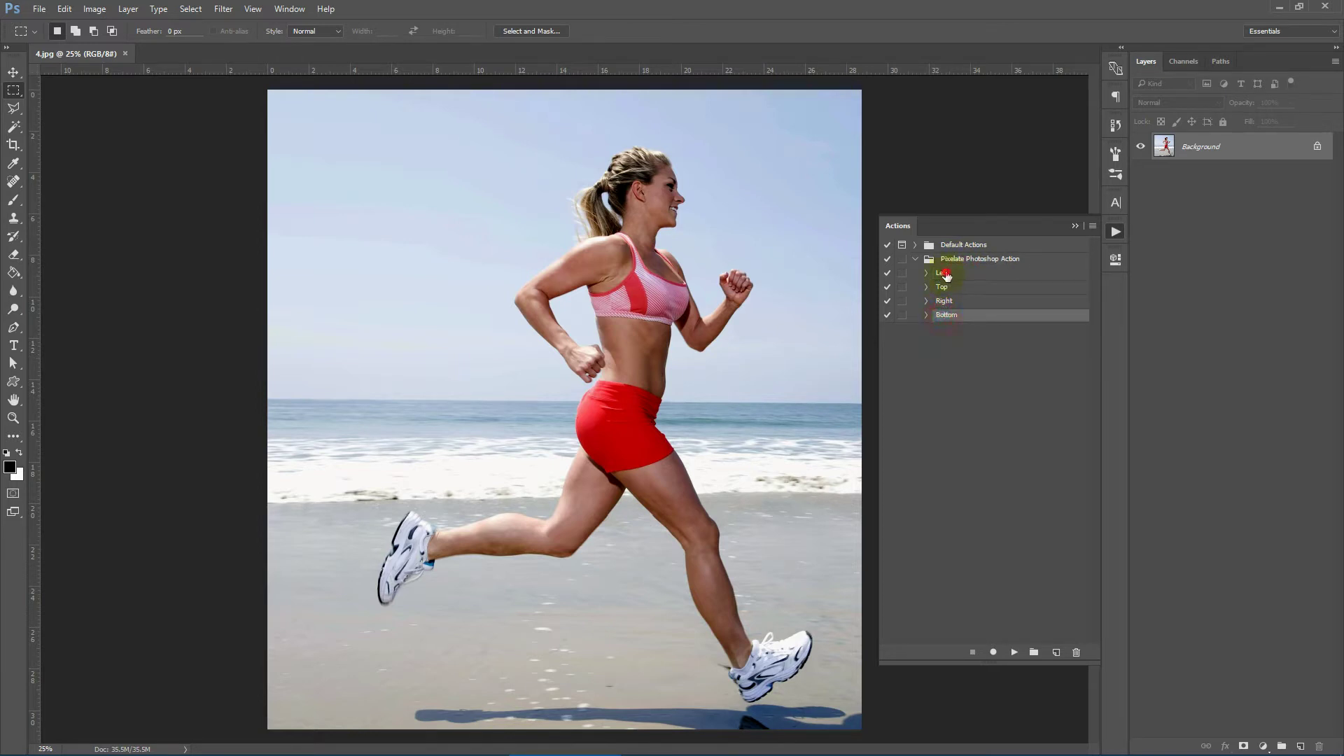
click(945, 275)
click(946, 287)
click(945, 315)
click(945, 275)
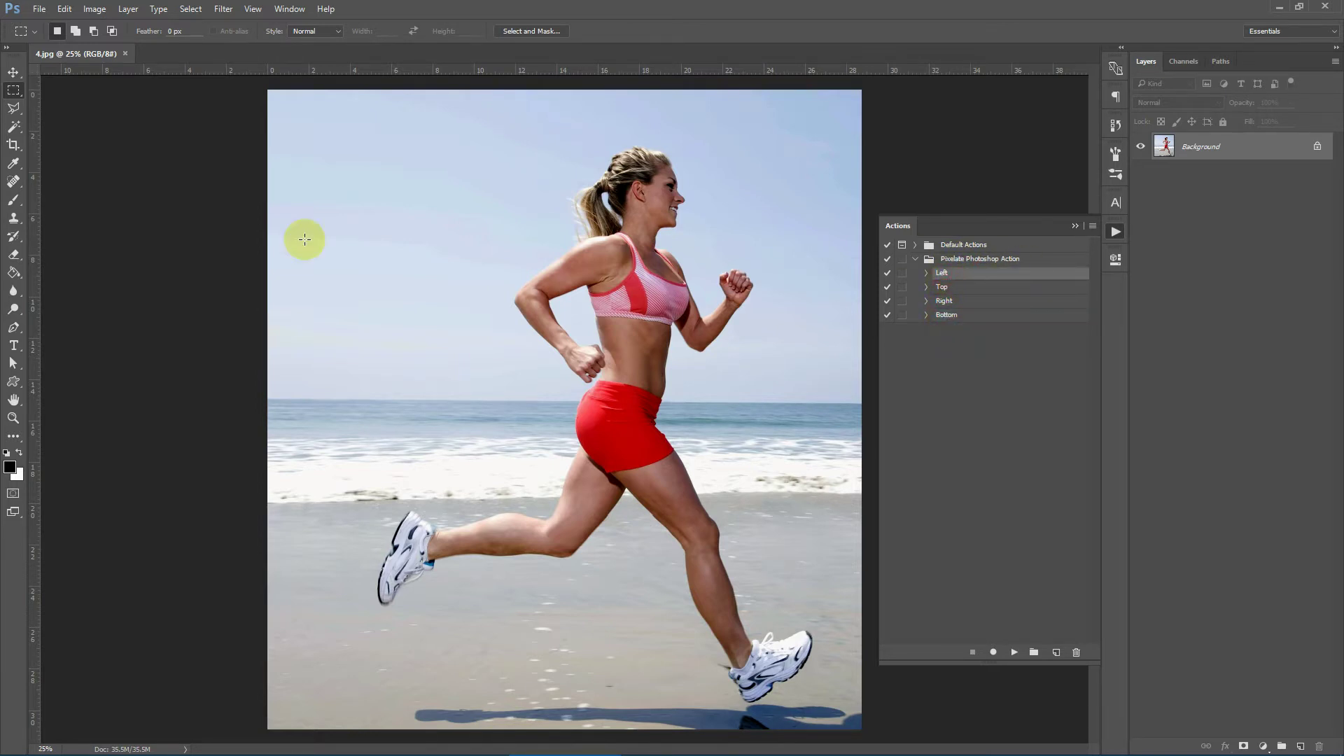
With the Brush tool, load Pixelate Brushes.abr into the presets and collapse the Actions panel.
click(14, 201)
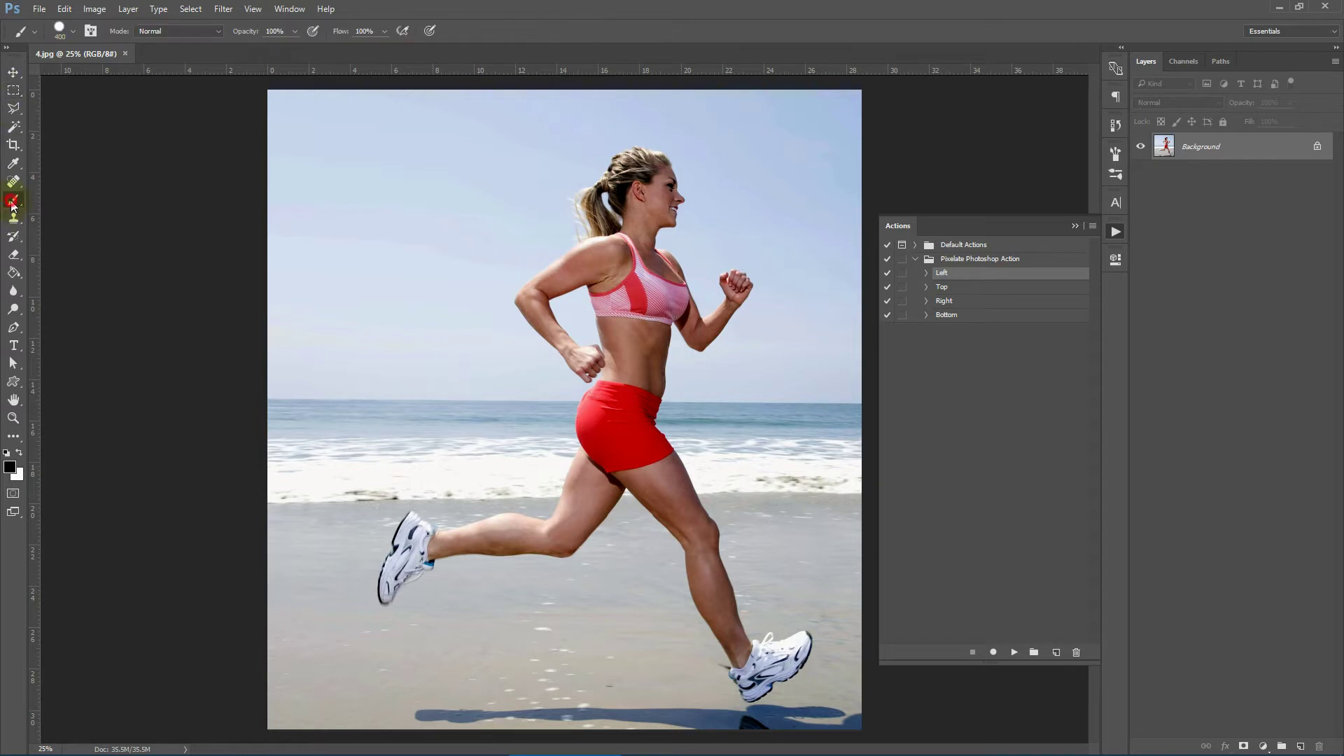
click(72, 32)
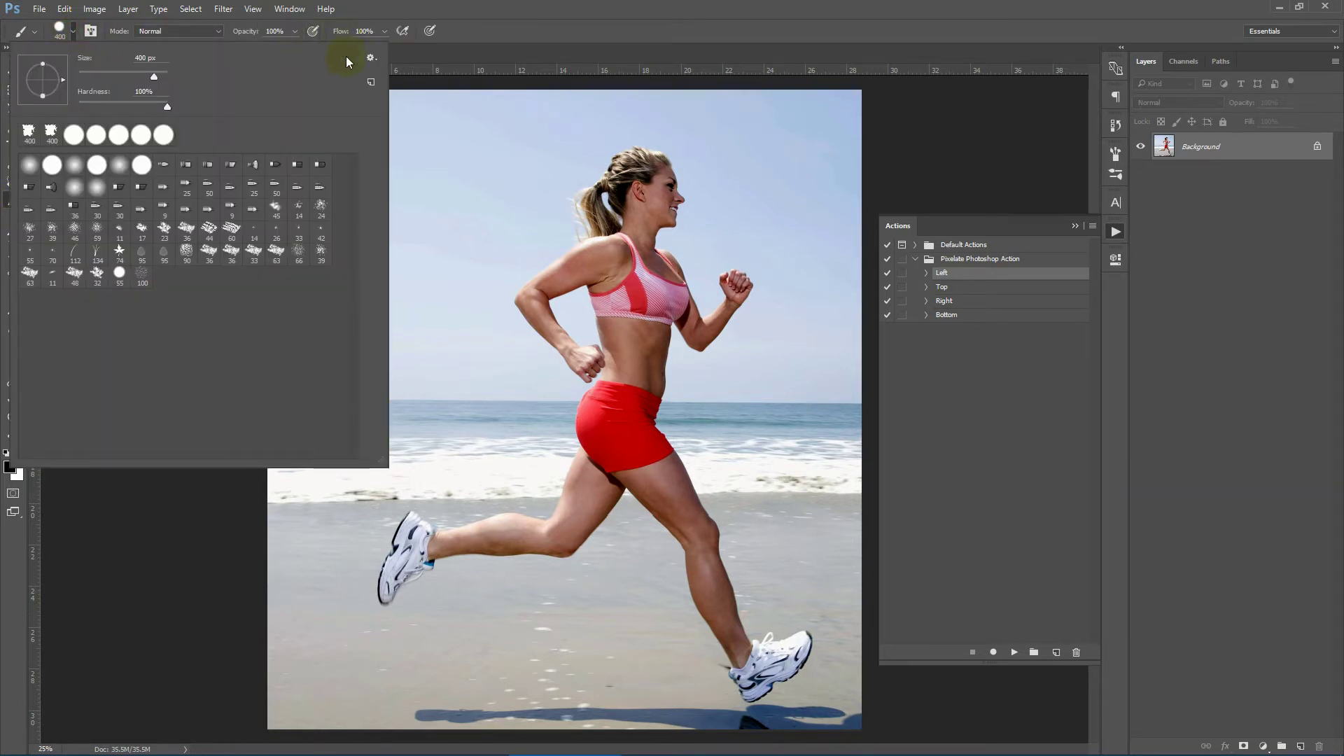
click(371, 60)
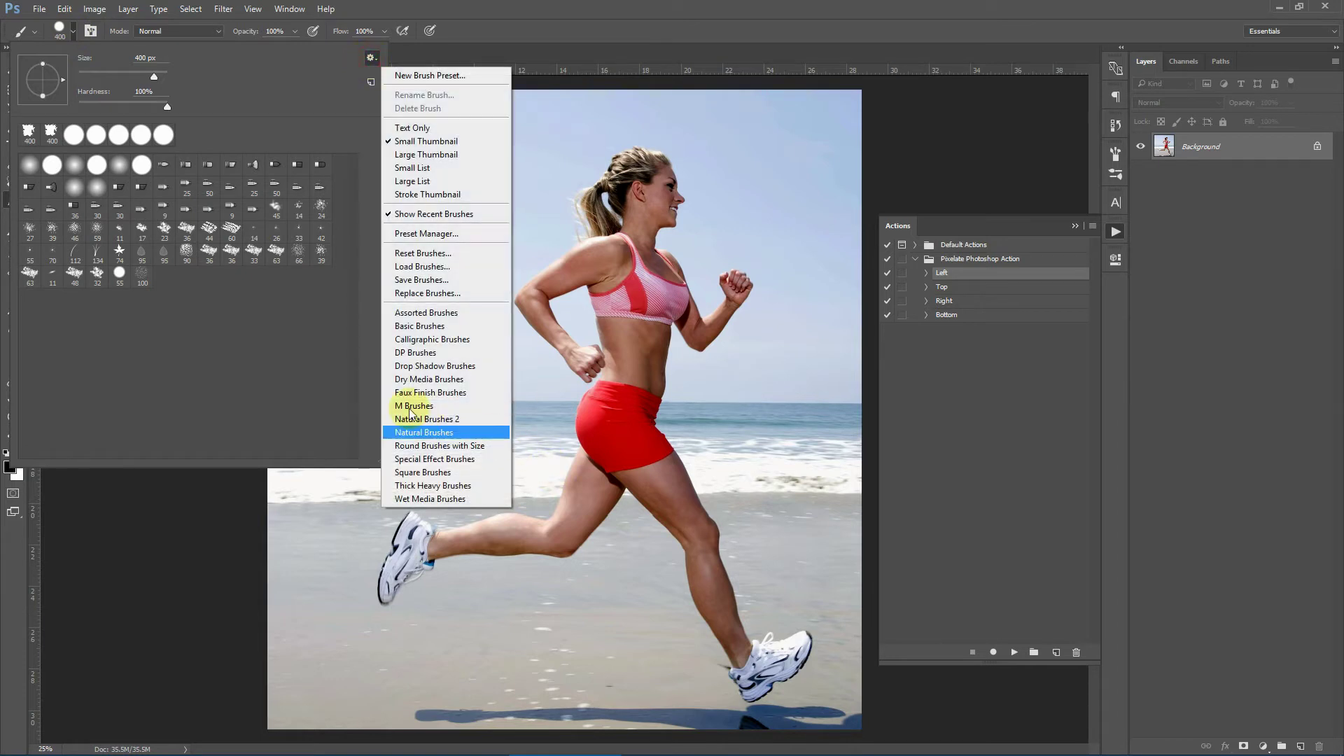
click(416, 271)
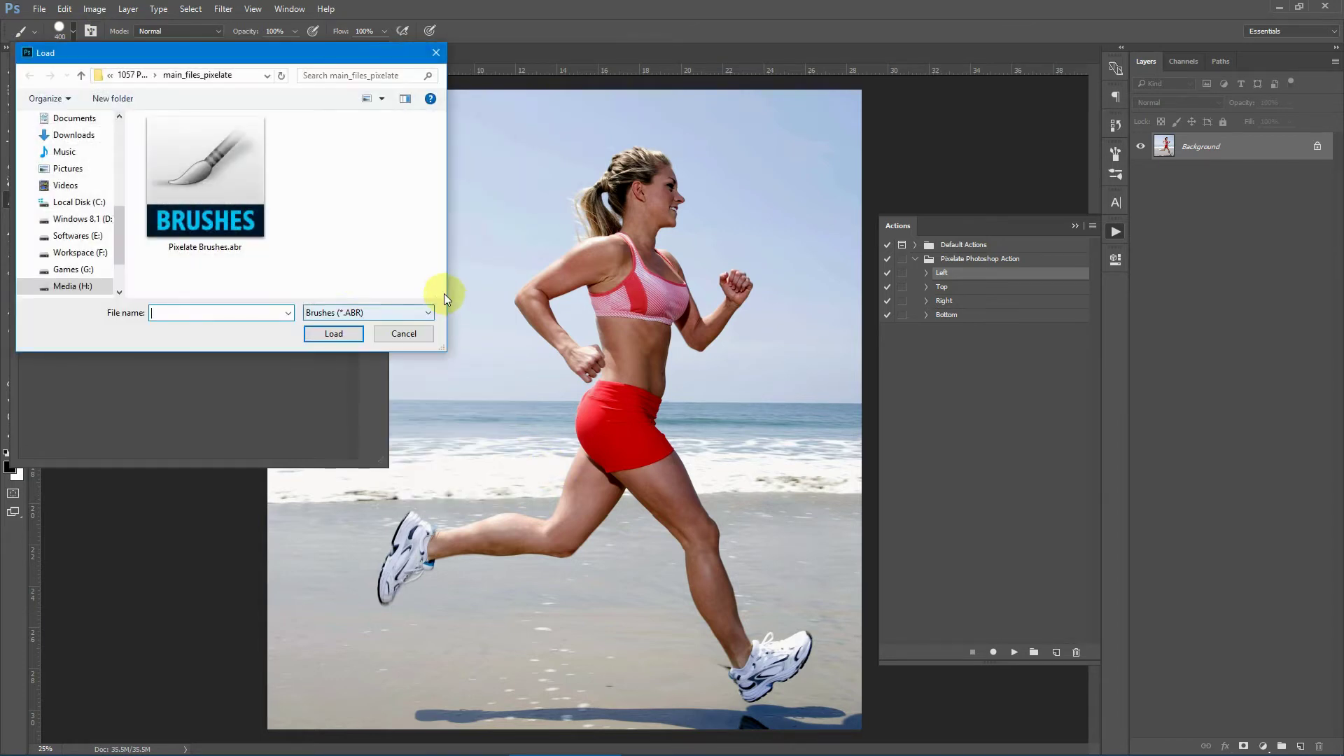
click(220, 190)
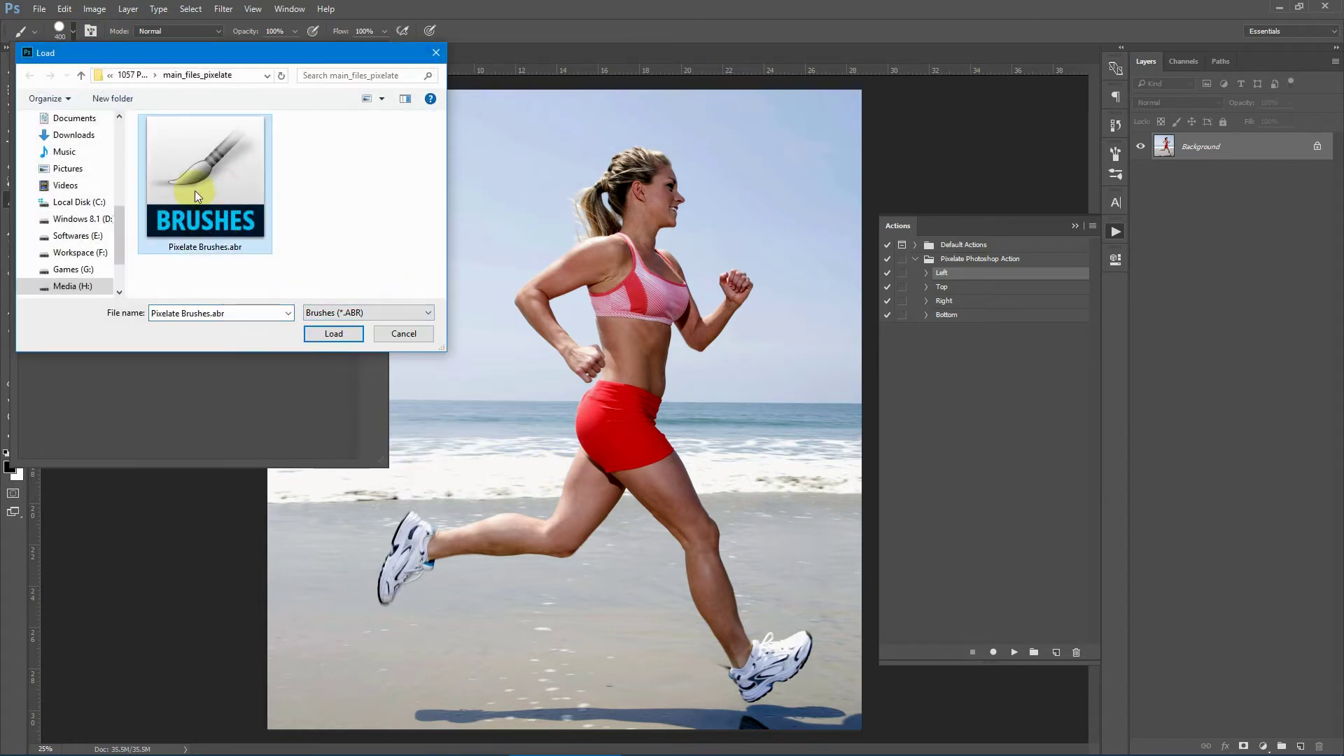
click(337, 335)
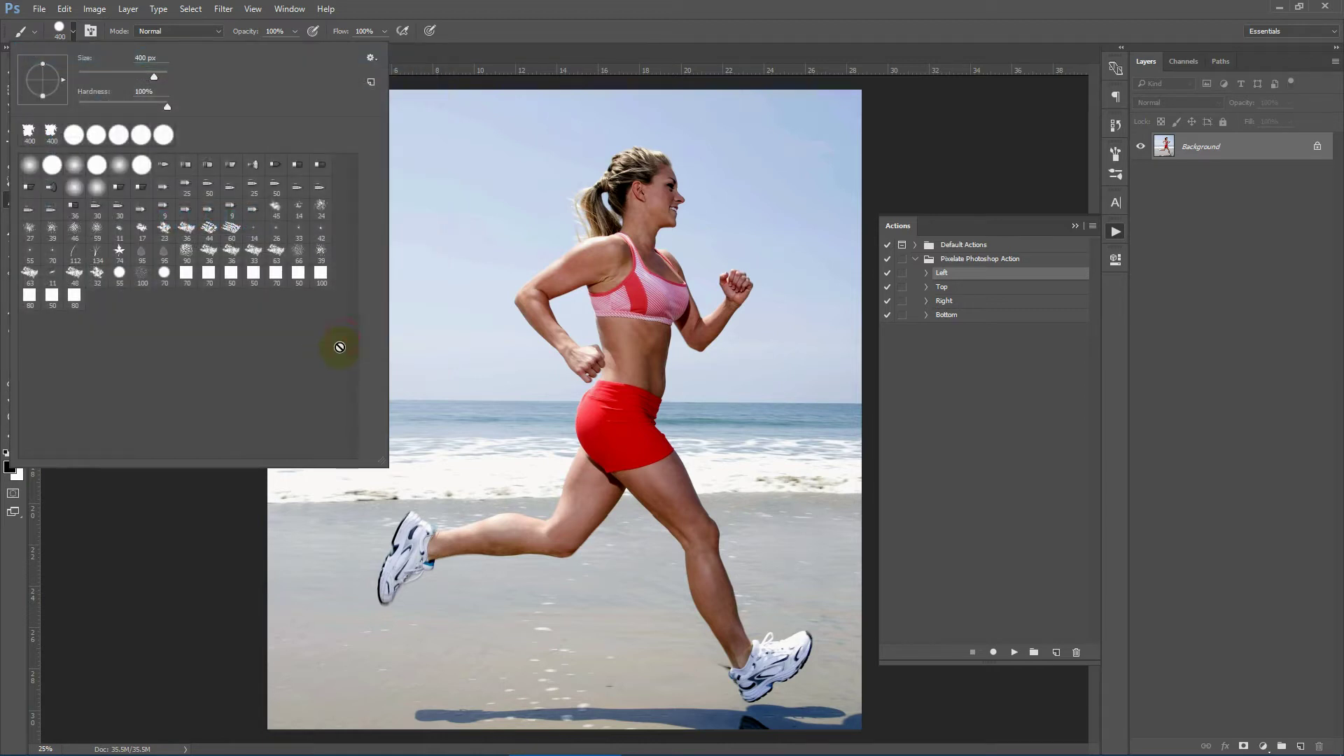
click(784, 8)
click(1074, 226)
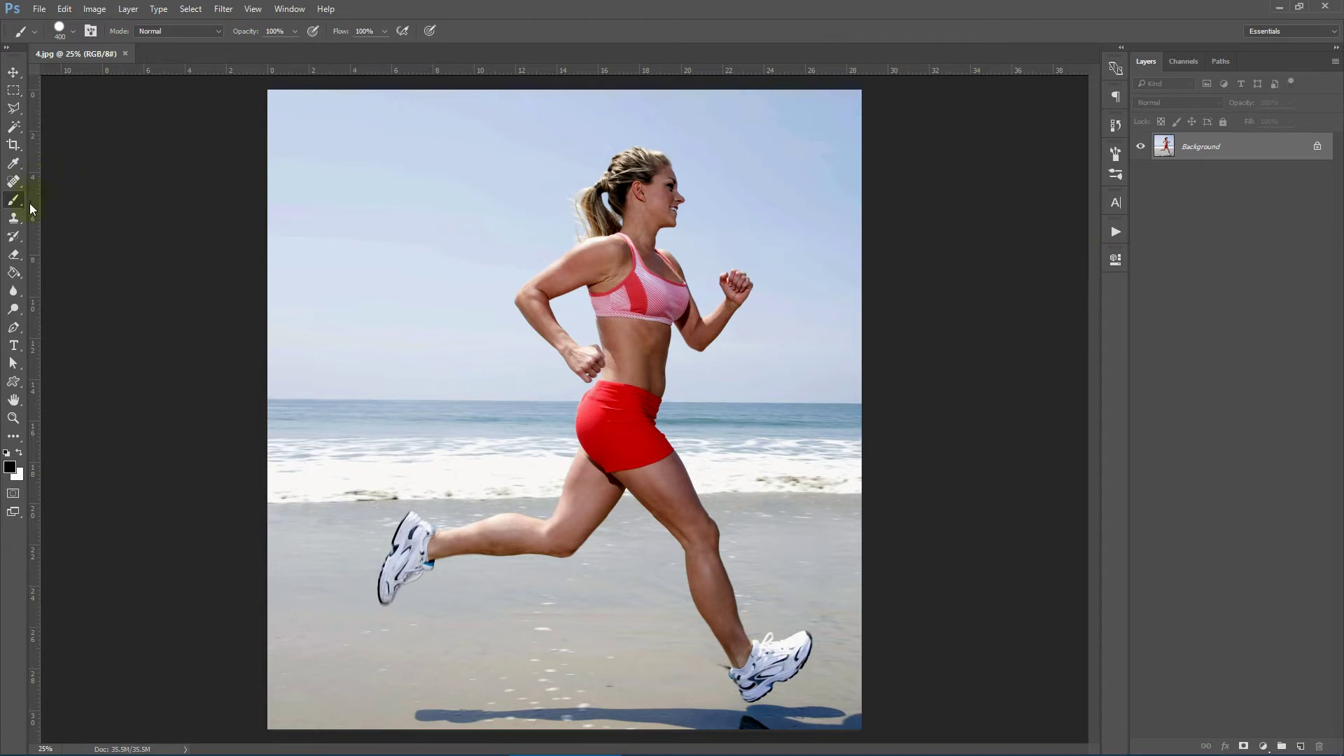
click(282, 30)
click(365, 31)
click(1237, 147)
key(c)
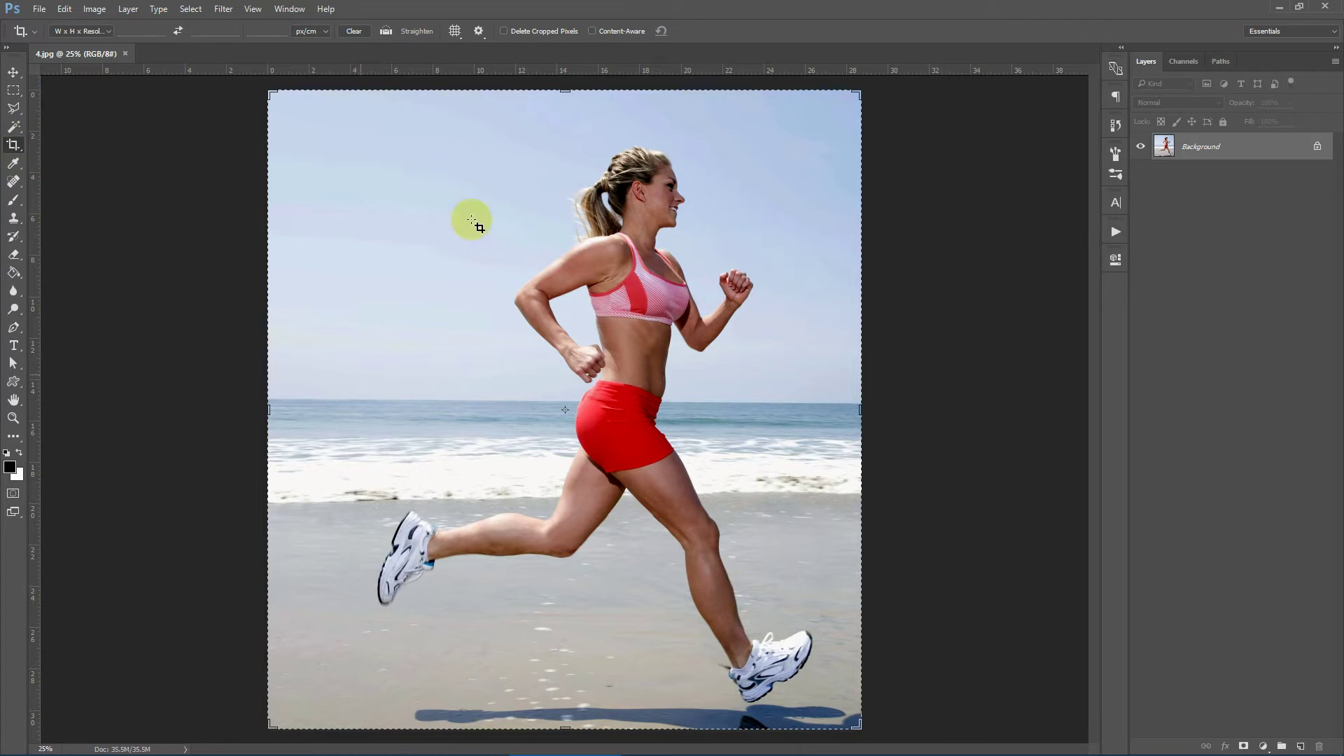
click(1329, 154)
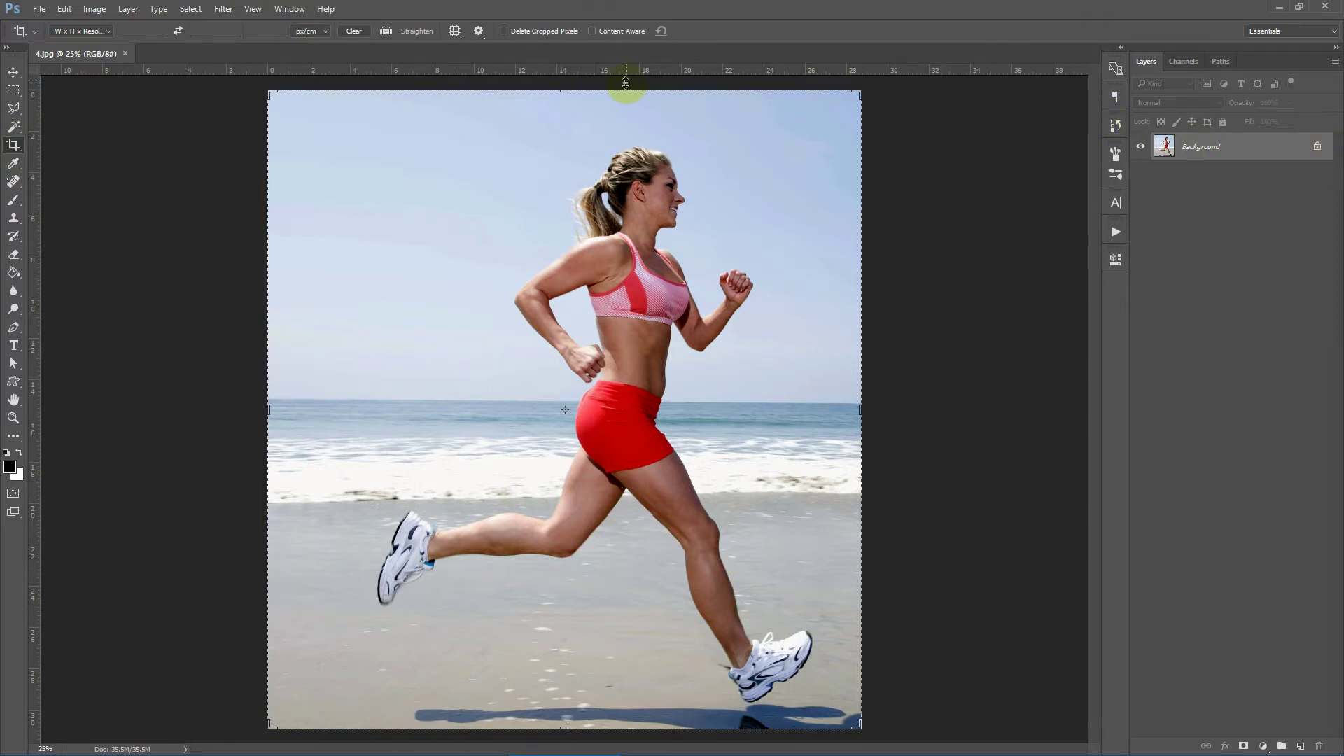
double_click(539, 208)
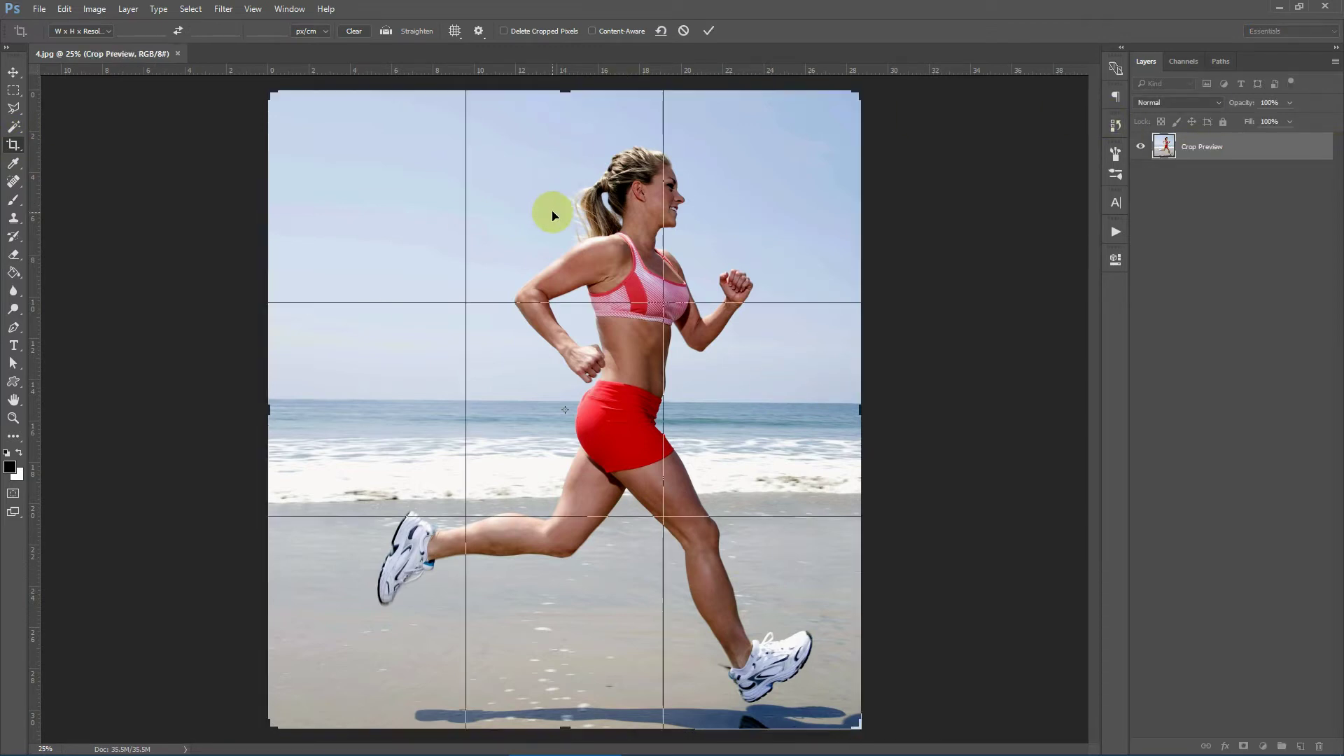
click(13, 90)
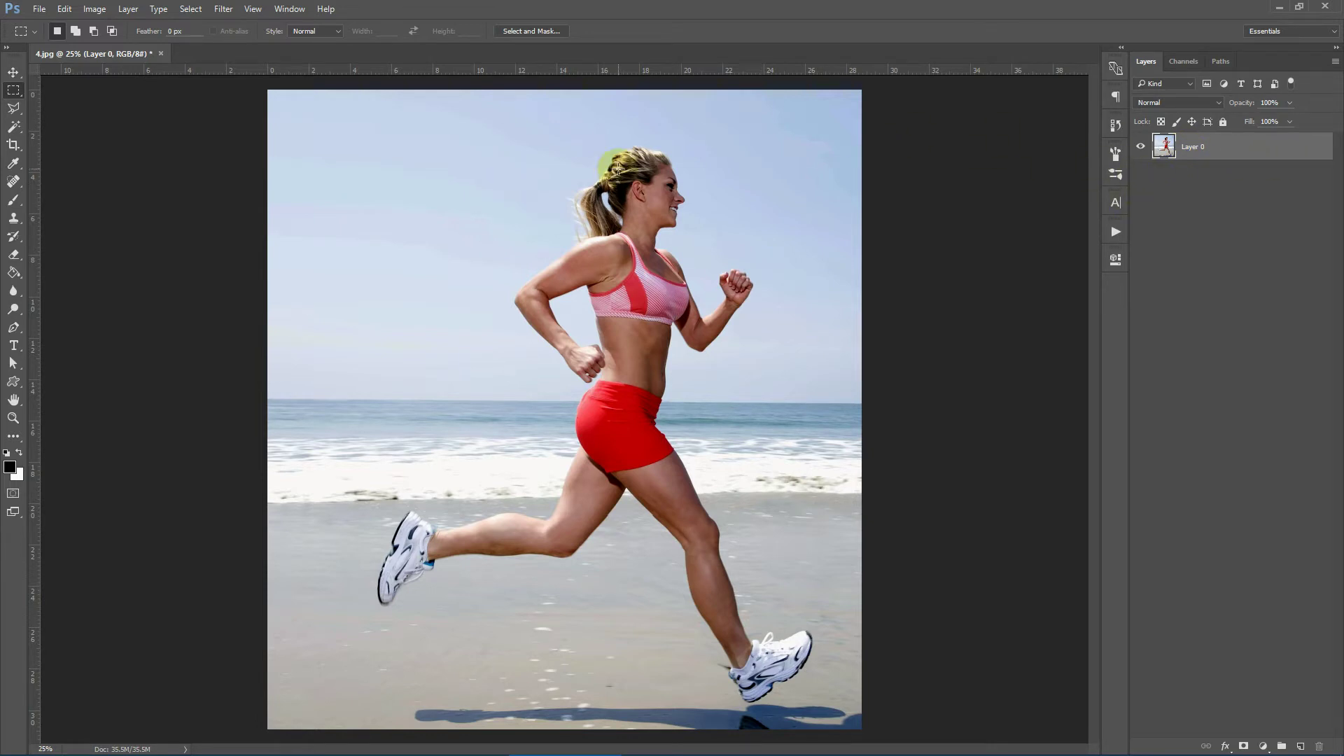
click(128, 8)
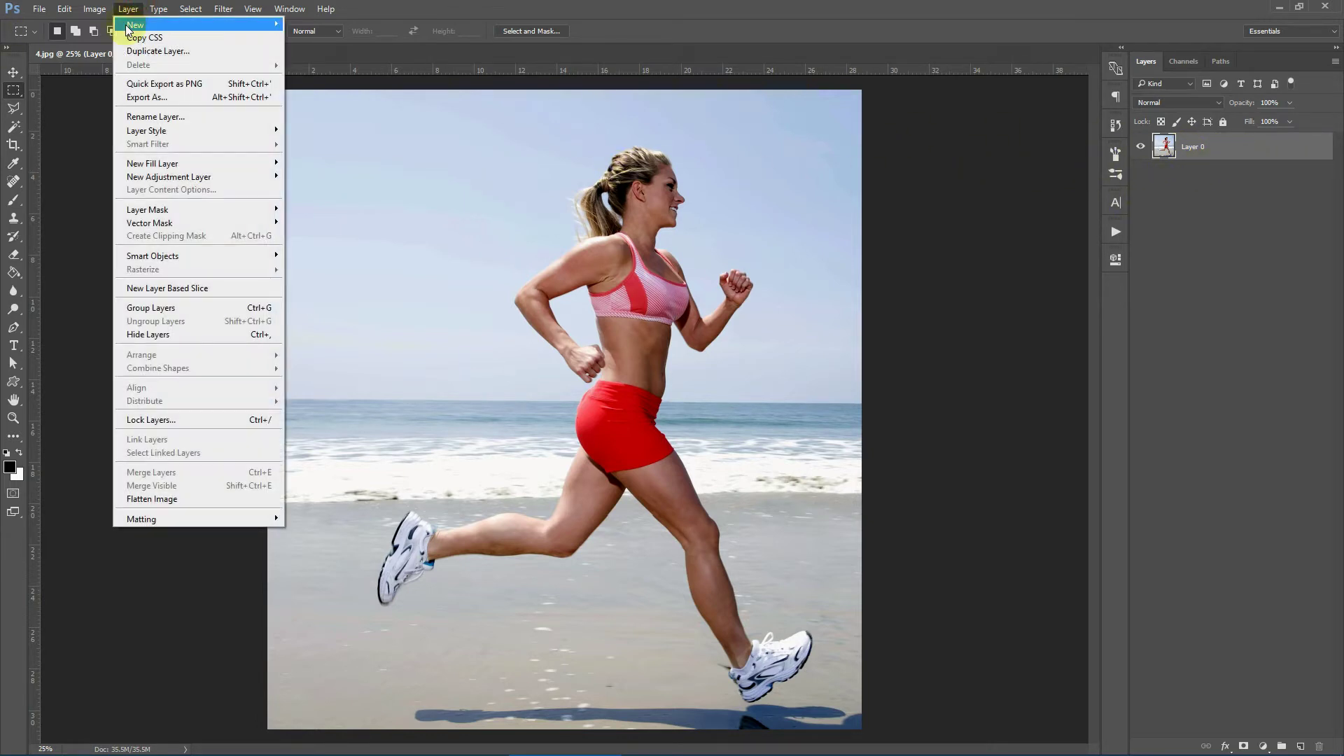
mouse_move(135, 25)
click(354, 41)
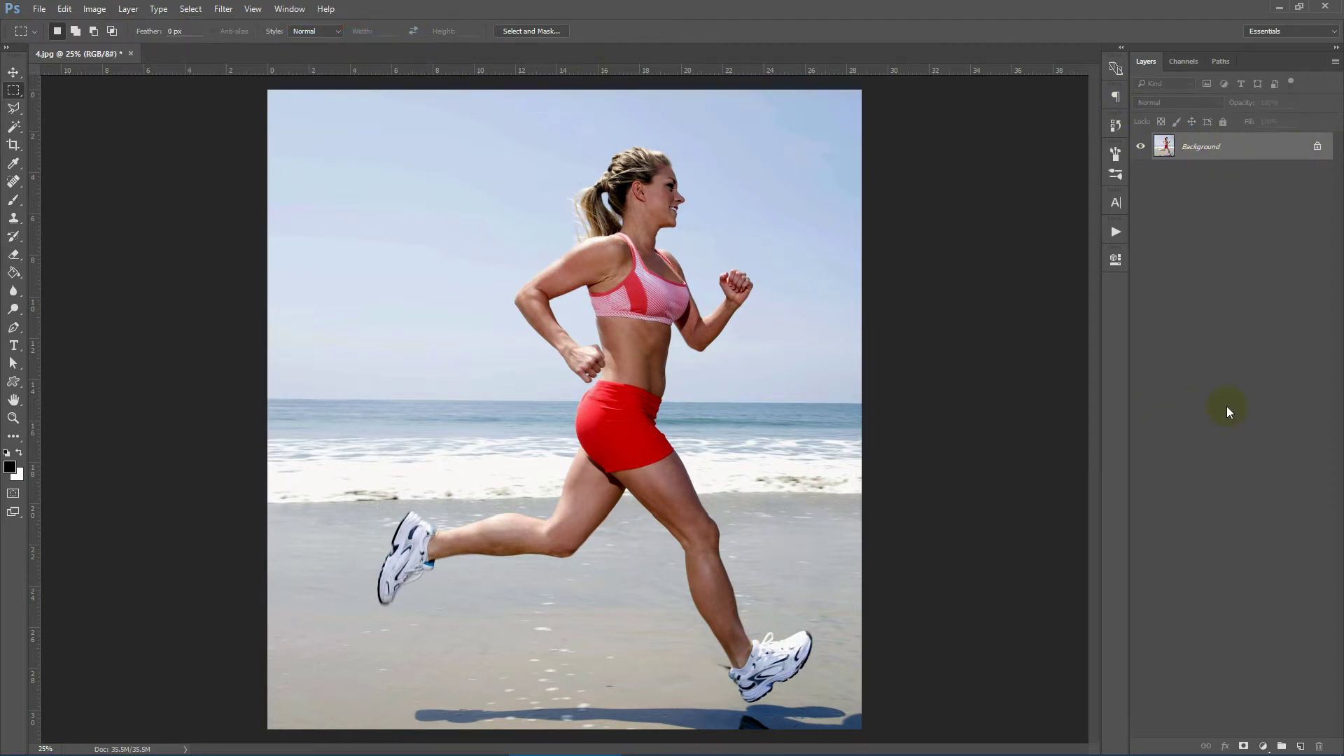
click(1301, 748)
Rename Layer 1 to 'subject', then make the Background layer active.
double_click(1192, 147)
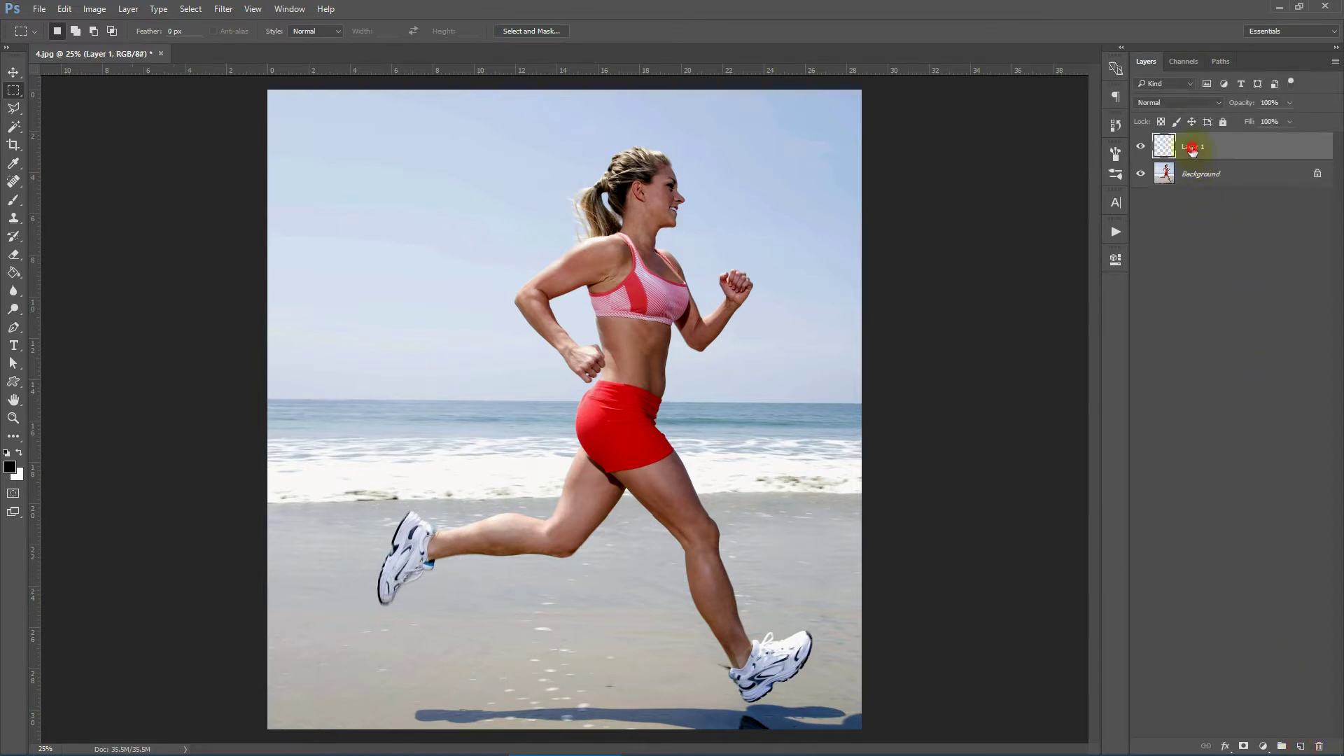
text(subject)
drag(1204, 147, 1172, 150)
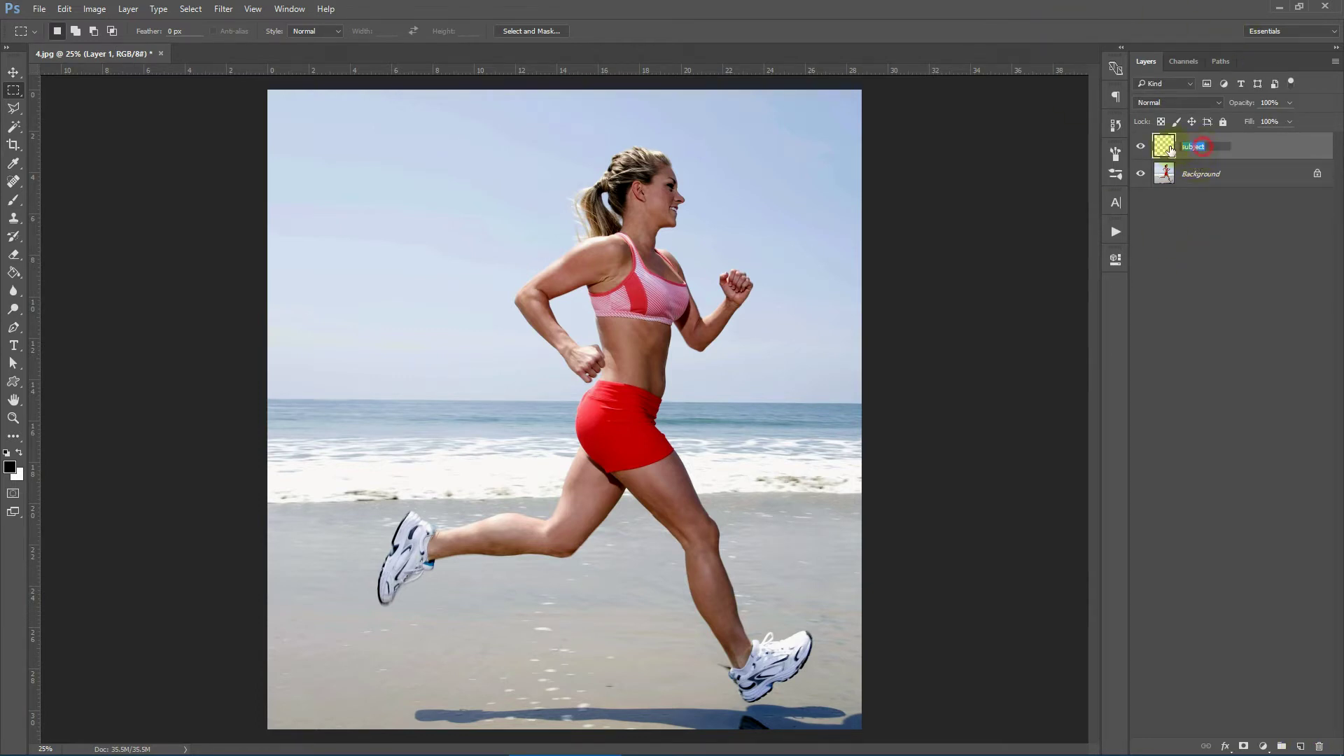
click(1208, 146)
click(1258, 152)
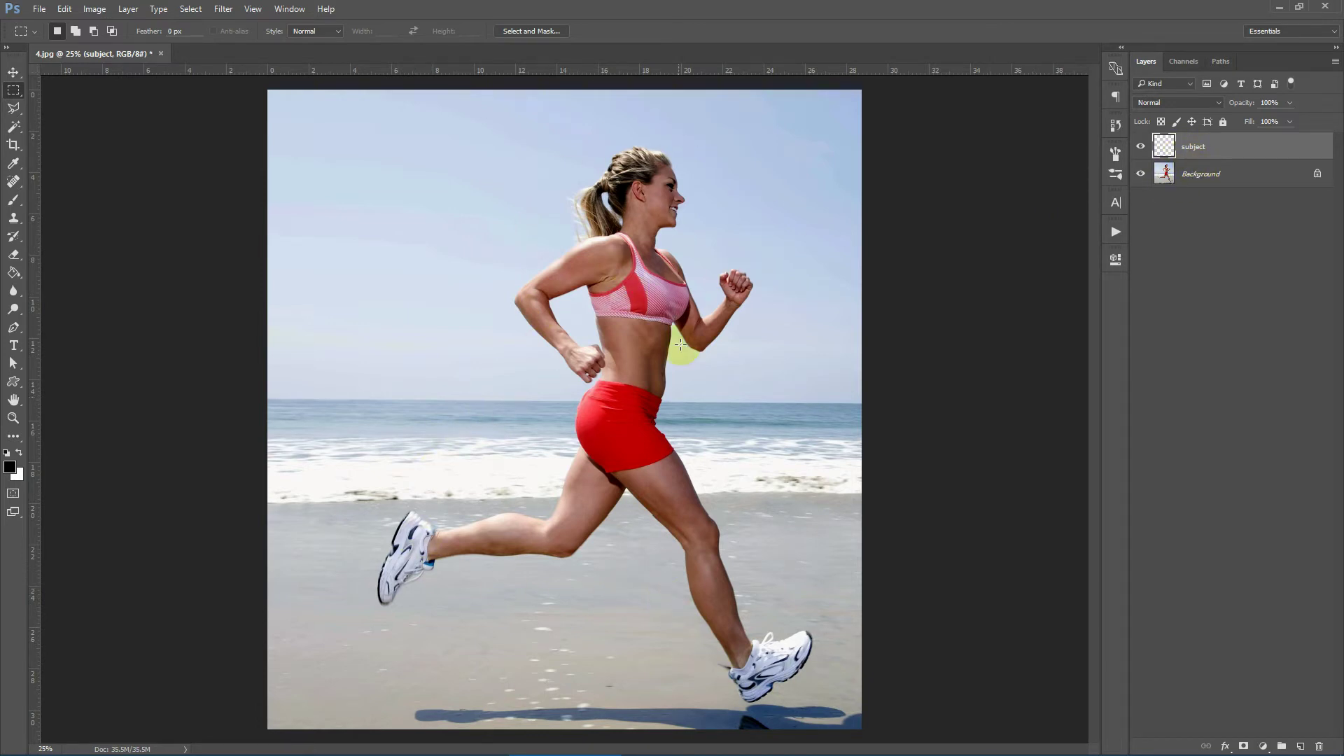
click(1212, 179)
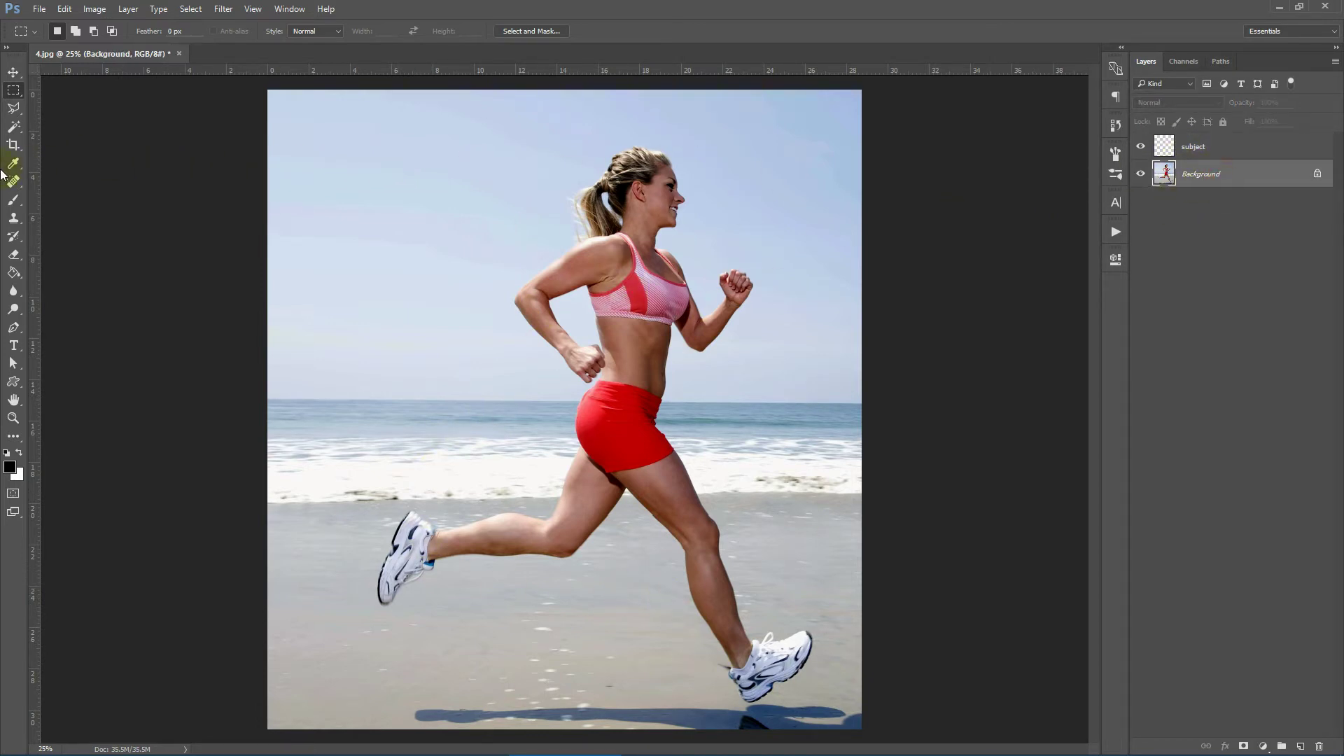
Quick-select the runner's head, shoulders, forearm, fist and rear leg.
click(13, 129)
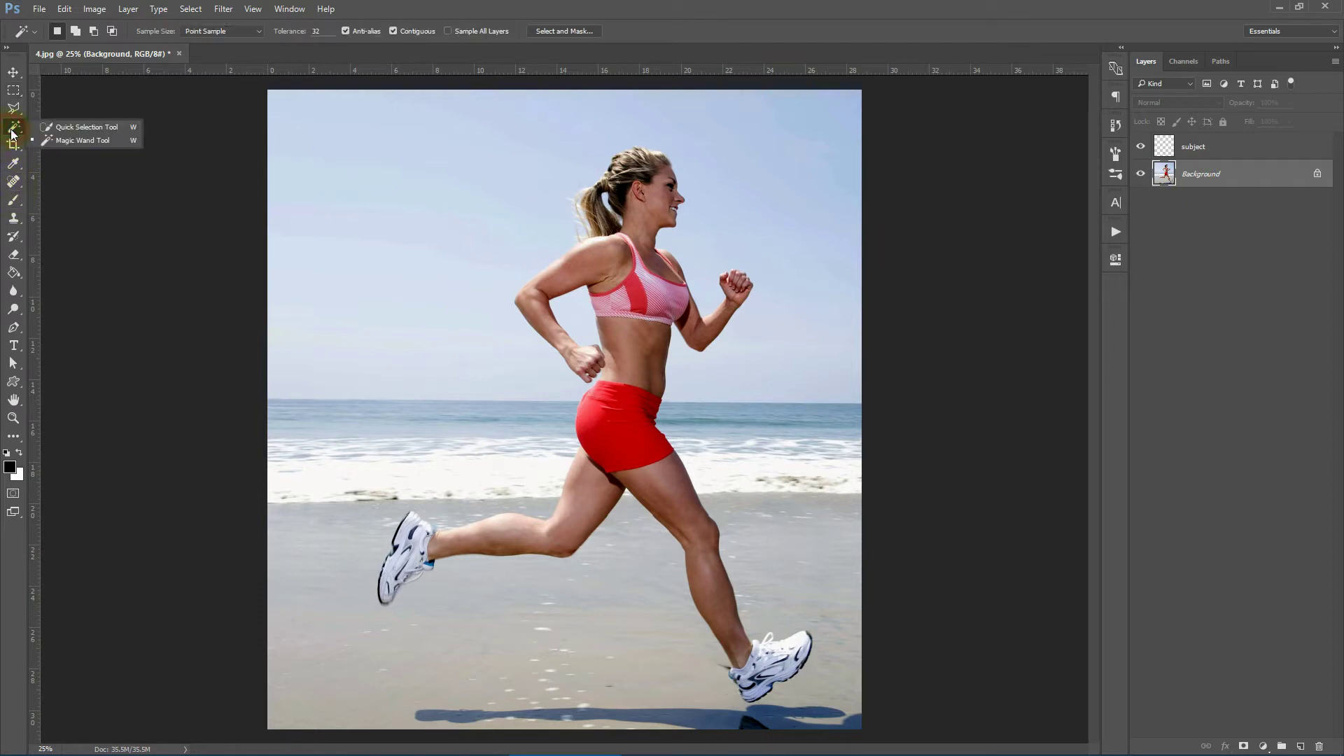
click(66, 126)
mouse_move(670, 292)
mouse_down()
mouse_move(612, 297)
mouse_move(636, 311)
mouse_move(606, 245)
mouse_move(639, 217)
mouse_move(642, 175)
mouse_move(621, 152)
mouse_move(661, 149)
mouse_move(581, 198)
mouse_up()
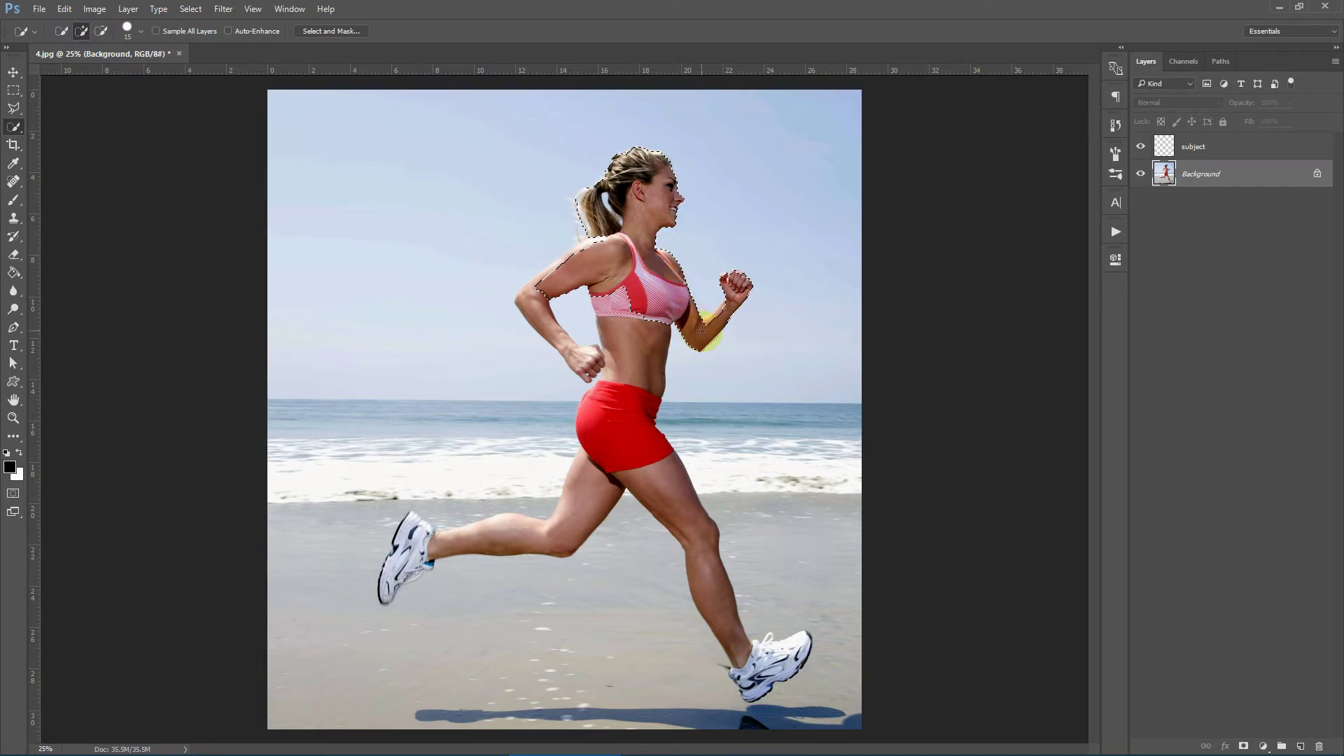
drag(705, 329, 735, 278)
mouse_move(569, 345)
mouse_down()
mouse_move(619, 338)
mouse_move(647, 372)
mouse_move(603, 409)
mouse_move(632, 428)
mouse_move(691, 524)
mouse_move(699, 619)
mouse_move(730, 639)
mouse_move(745, 693)
mouse_up()
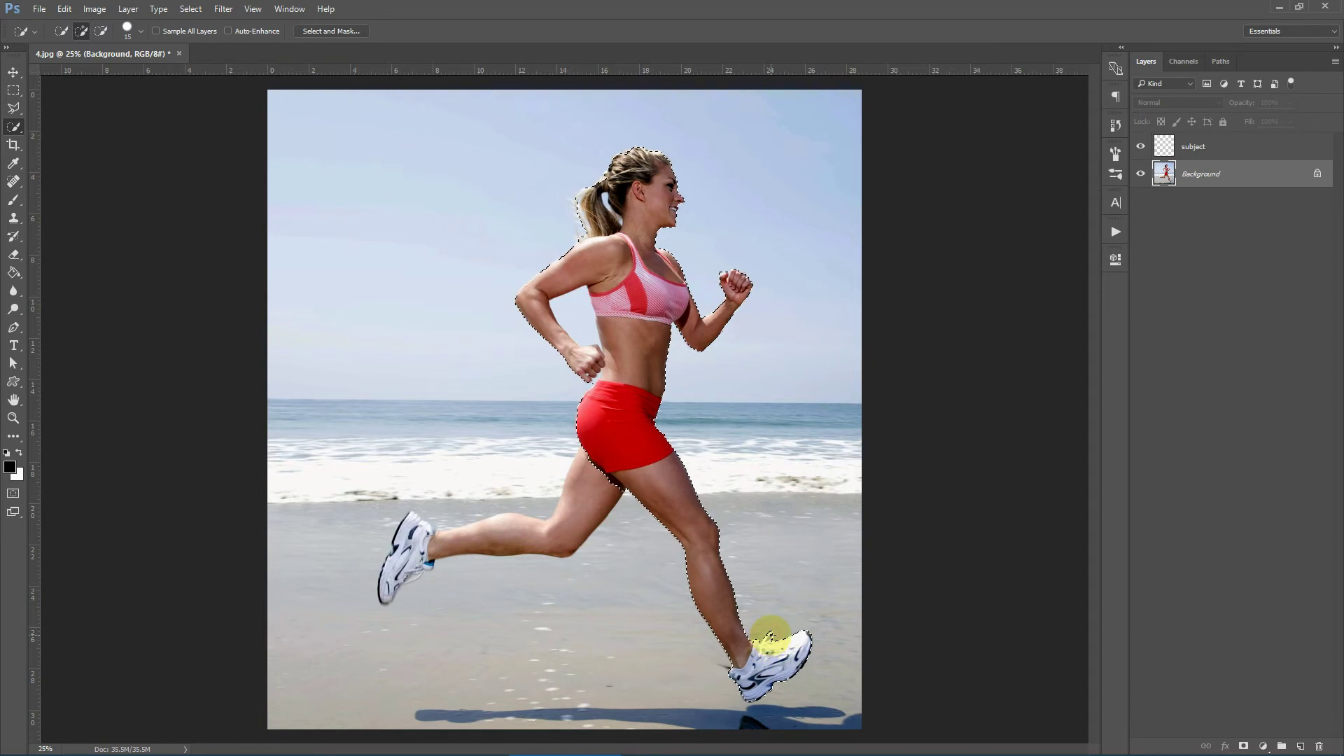
mouse_move(532, 546)
mouse_down()
mouse_move(476, 537)
mouse_move(575, 517)
mouse_move(589, 489)
mouse_move(625, 498)
mouse_move(440, 540)
mouse_move(403, 525)
mouse_move(391, 576)
mouse_move(430, 564)
mouse_up()
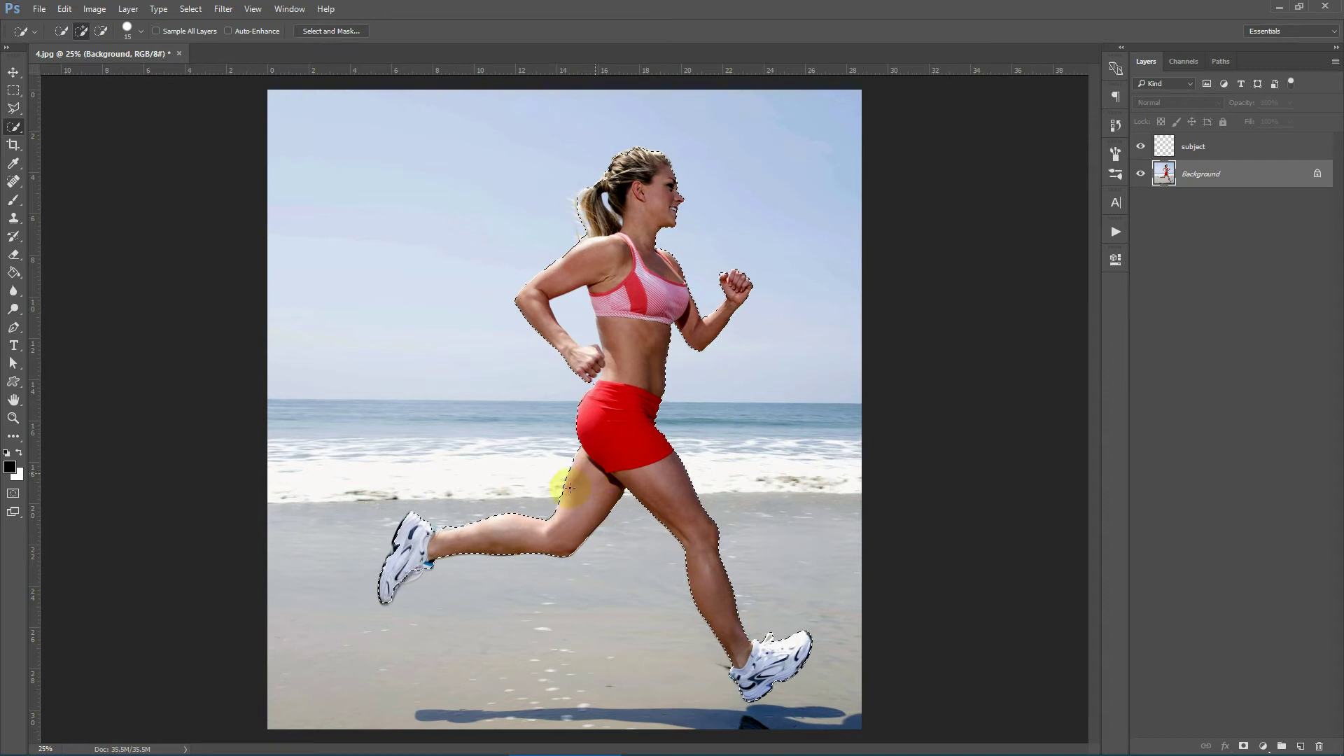
Subtract stray background along the torso, then make the subject layer active.
key(alt)
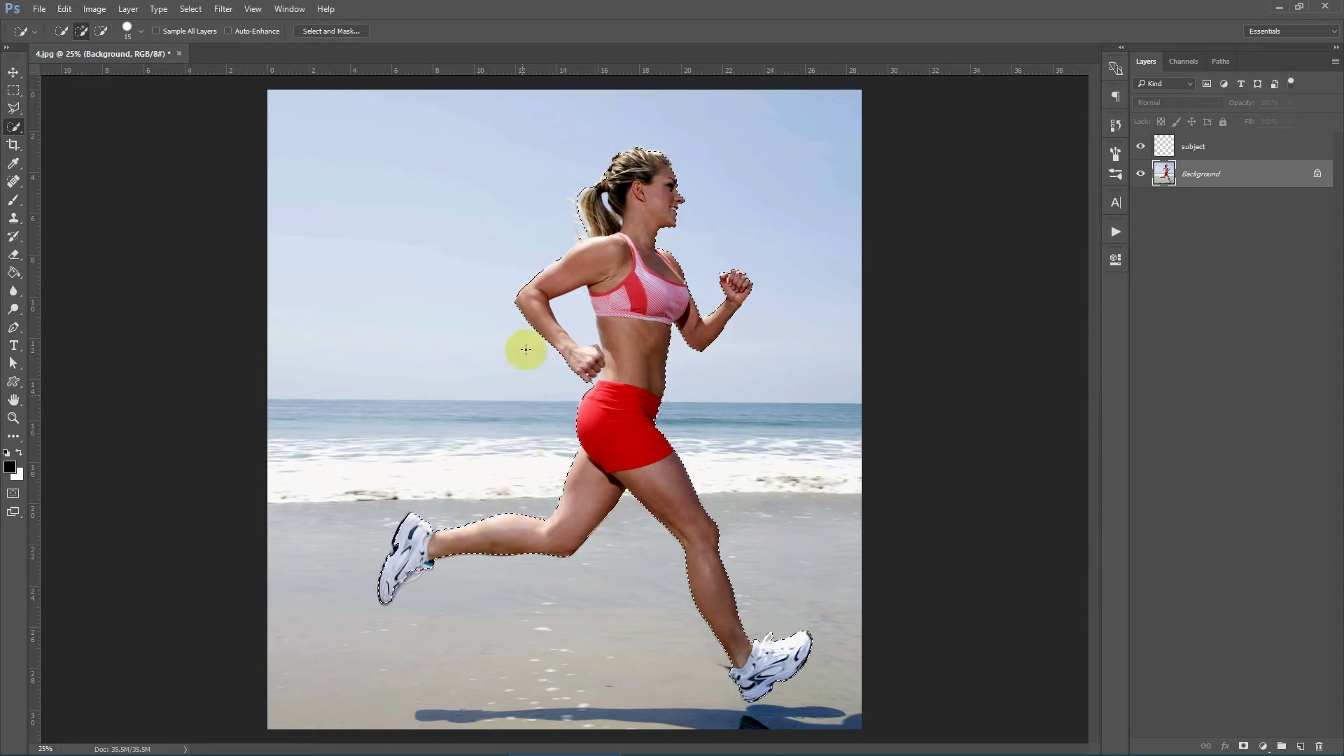
key(alt)
drag(584, 318, 612, 362)
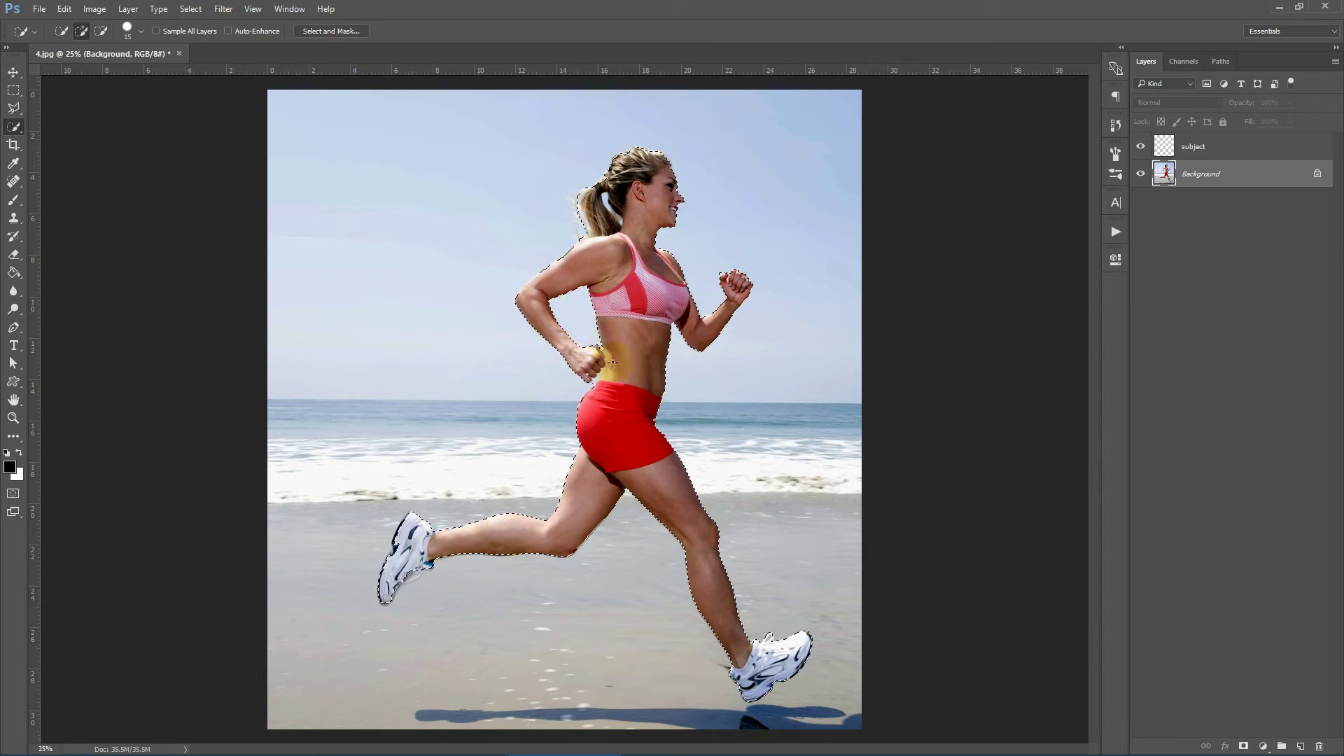
key(alt)
click(1192, 147)
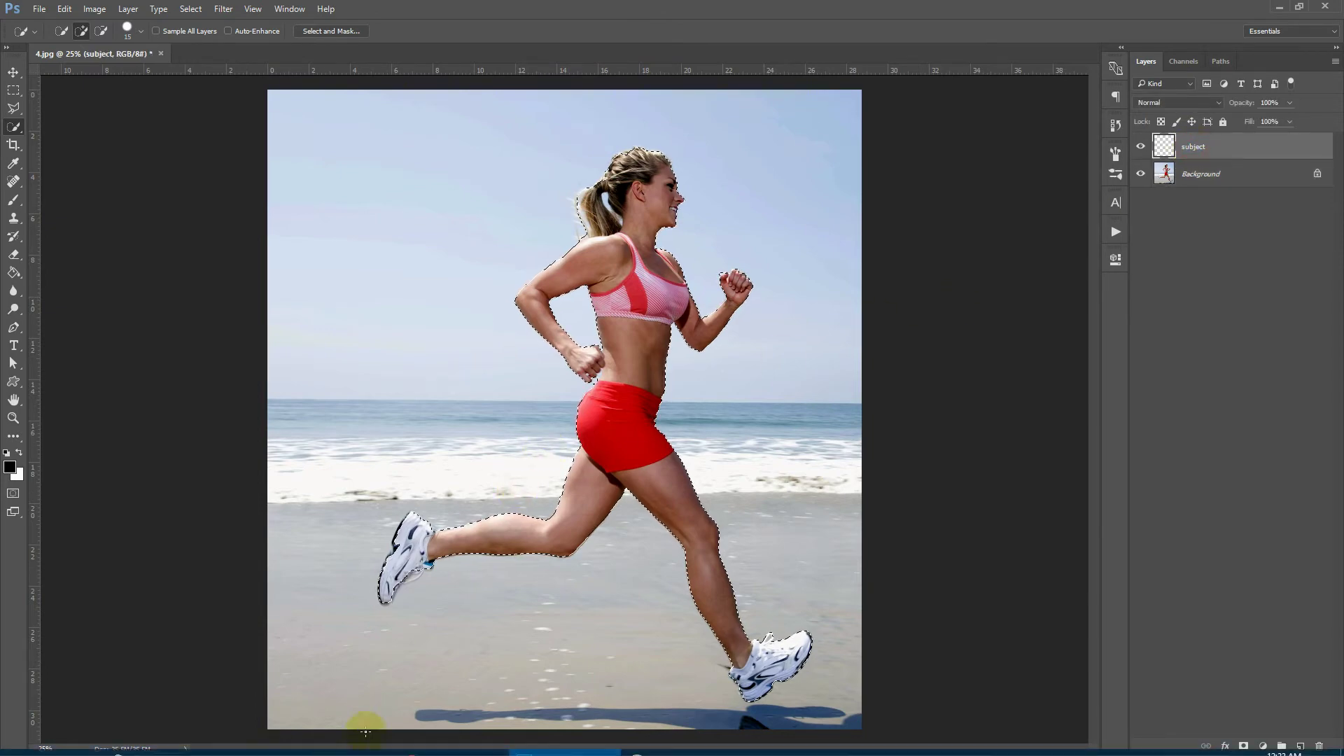
Set the foreground colour to bright red.
click(322, 744)
click(323, 747)
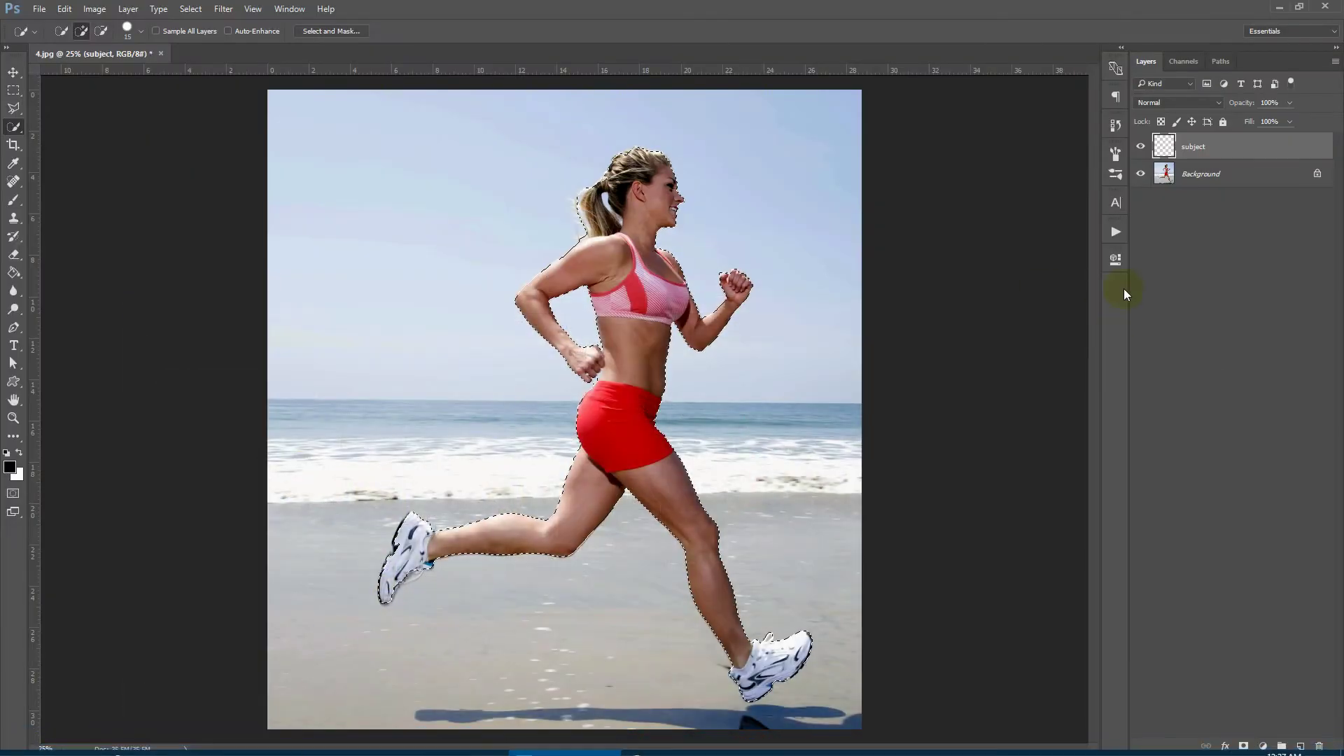
click(10, 467)
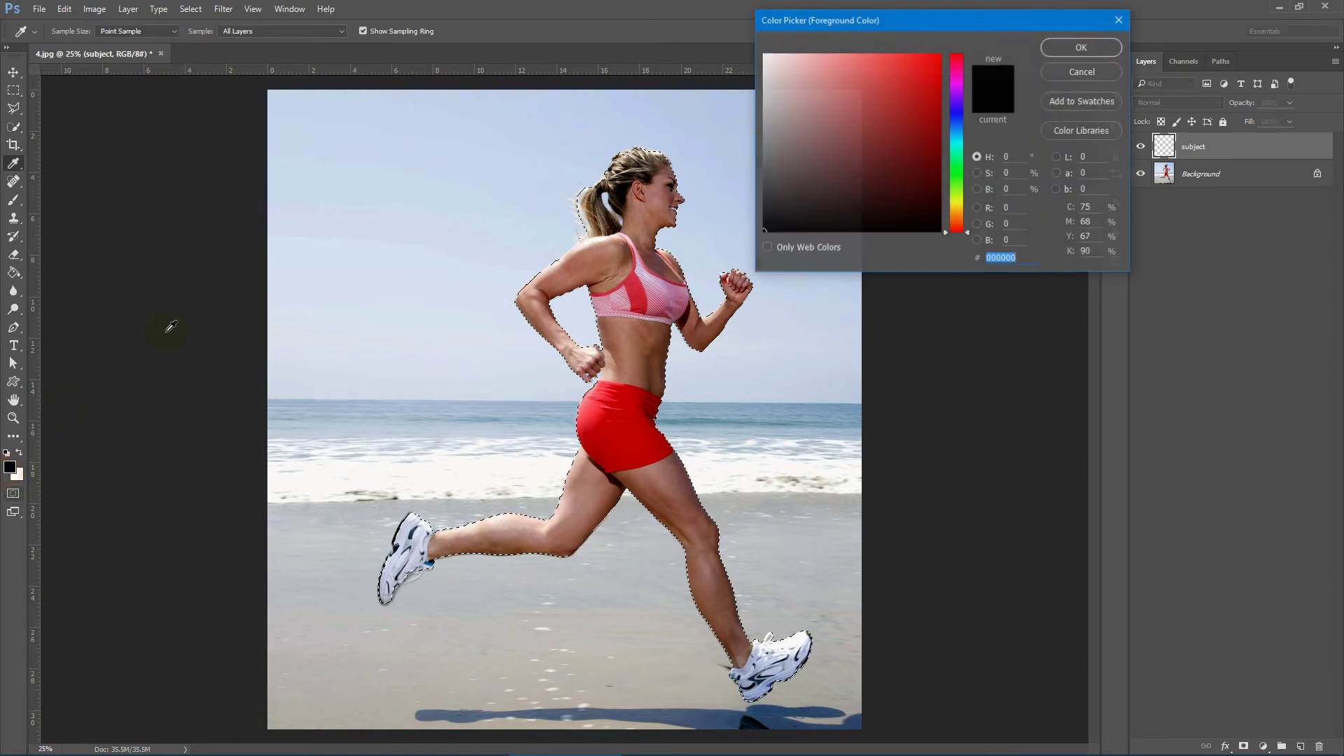
click(922, 54)
click(1082, 47)
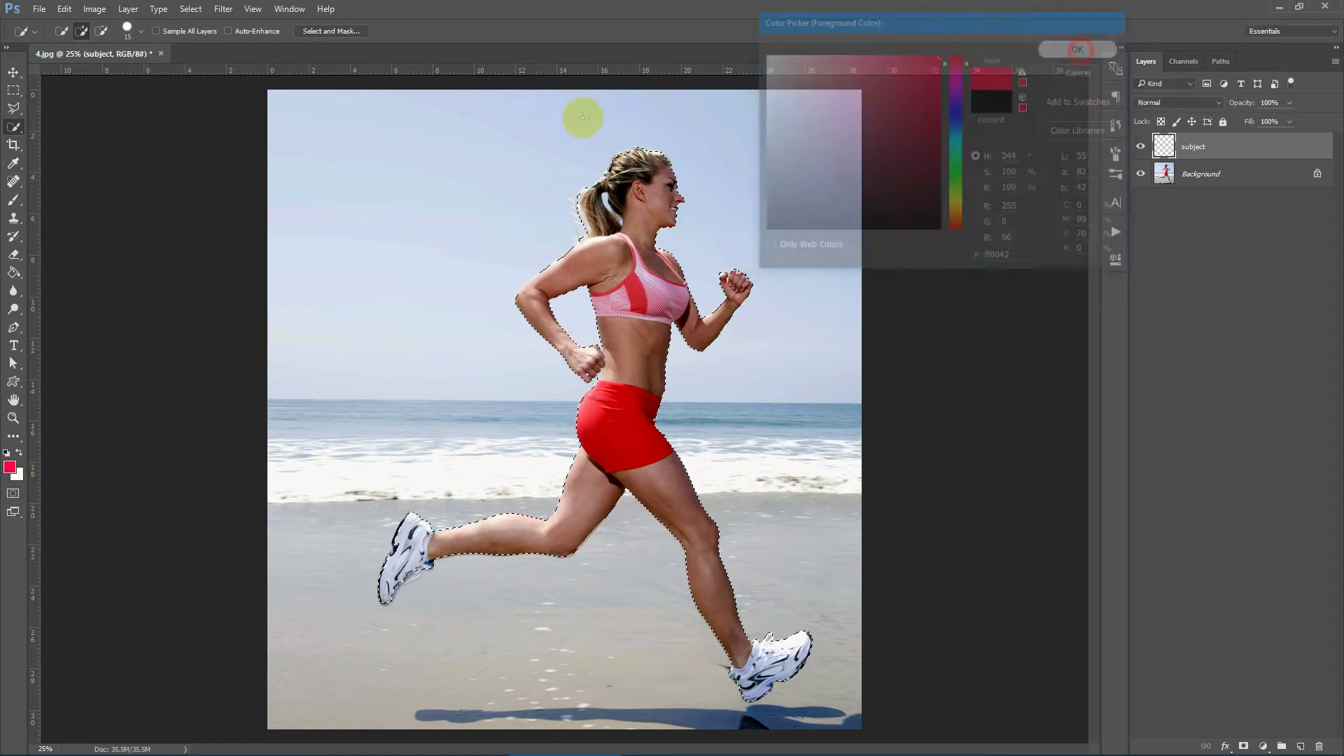
Choose a 70 px round brush and enlarge it to 243 px, dabbing red at the neck.
click(19, 202)
click(72, 31)
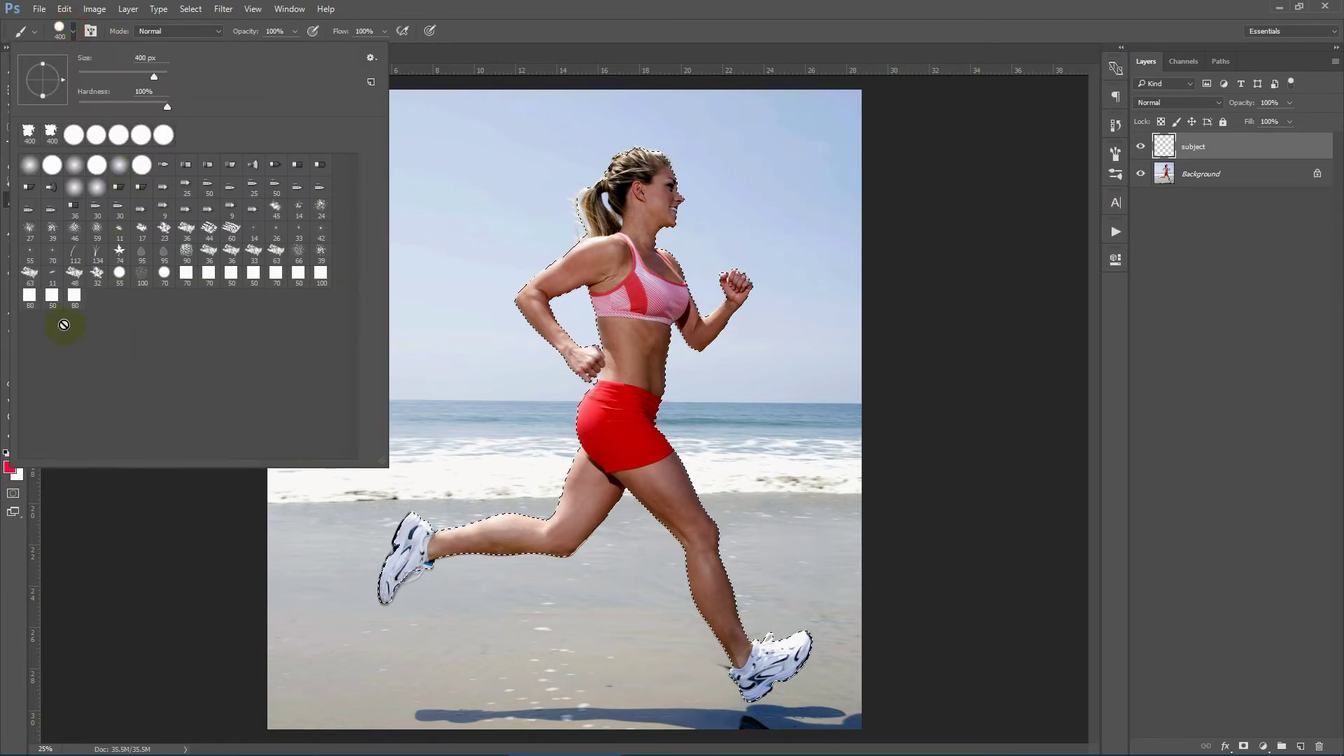
click(161, 278)
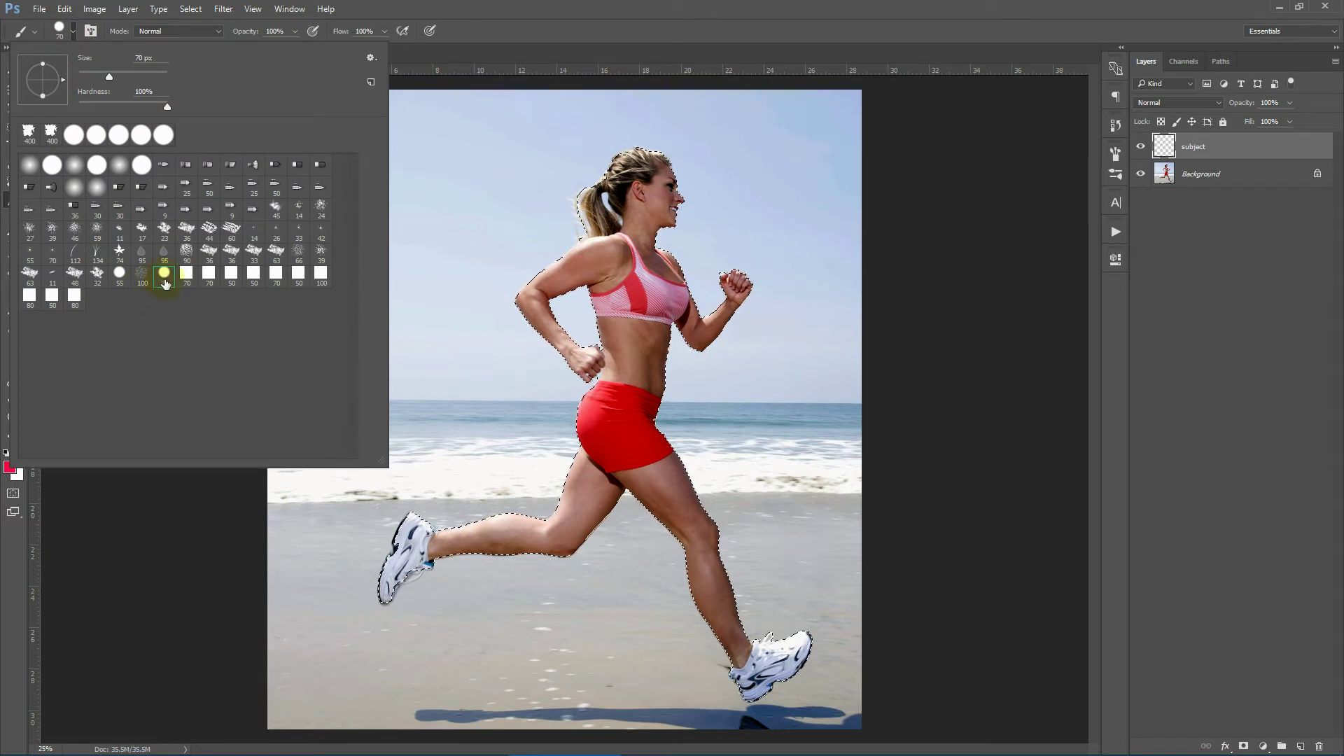
click(417, 155)
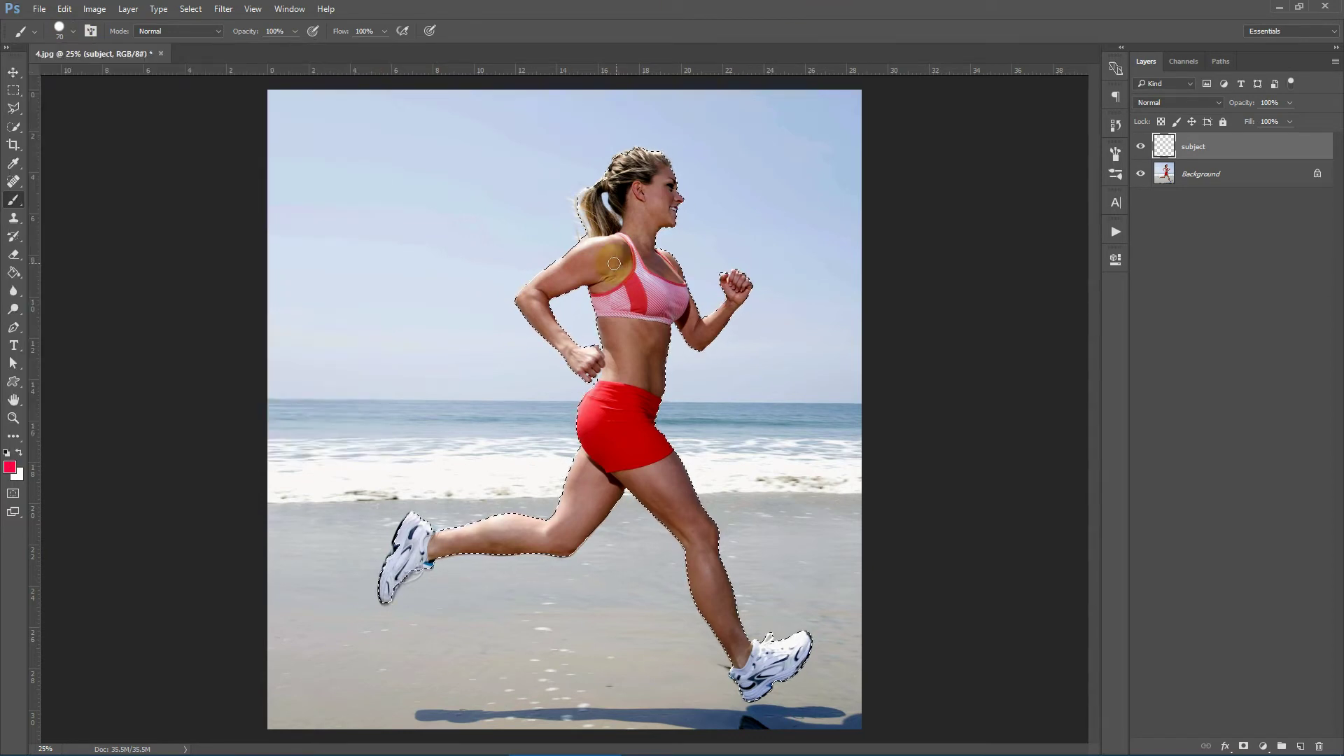
key(bracketright)
key(bracketright)
key(bracketright)
key(bracketright)
key(bracketright)
key(bracketright)
key(bracketright)
key(bracketright)
key(bracketright)
drag(624, 211, 626, 211)
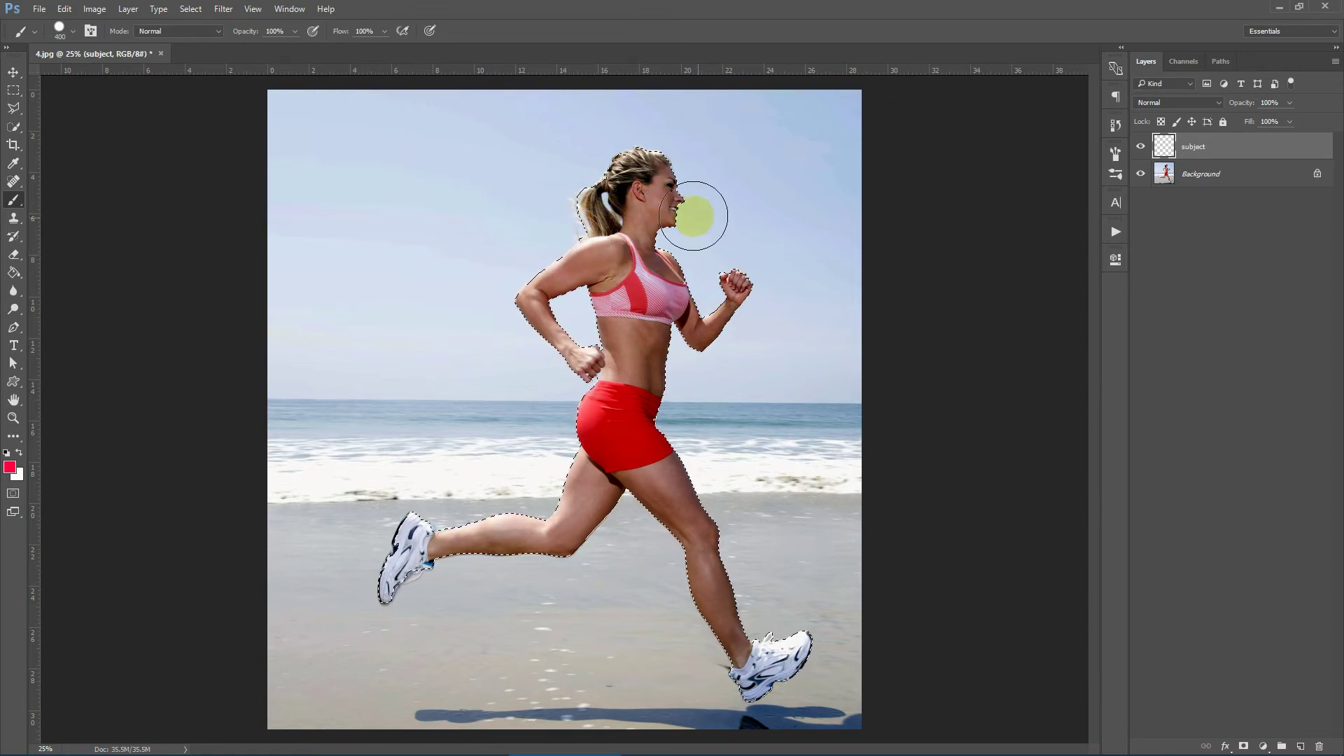
click(70, 31)
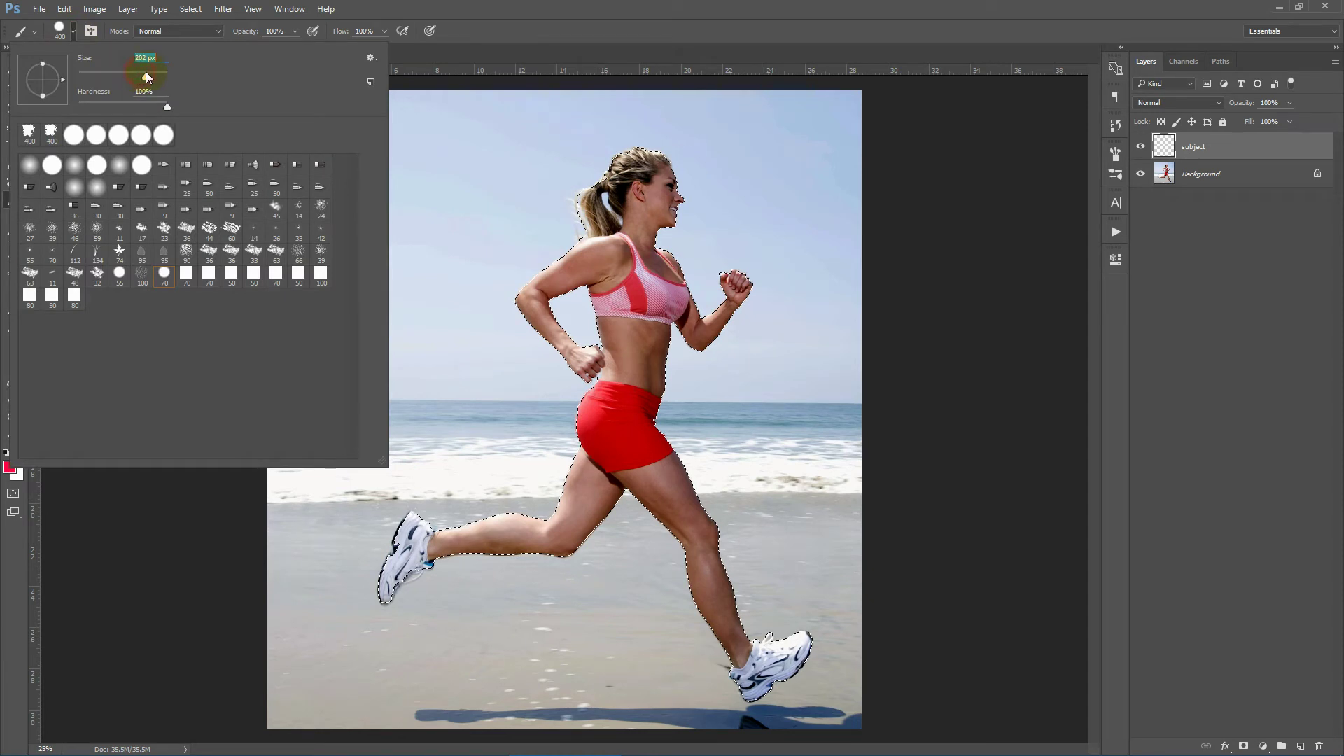
drag(146, 72, 148, 71)
click(628, 180)
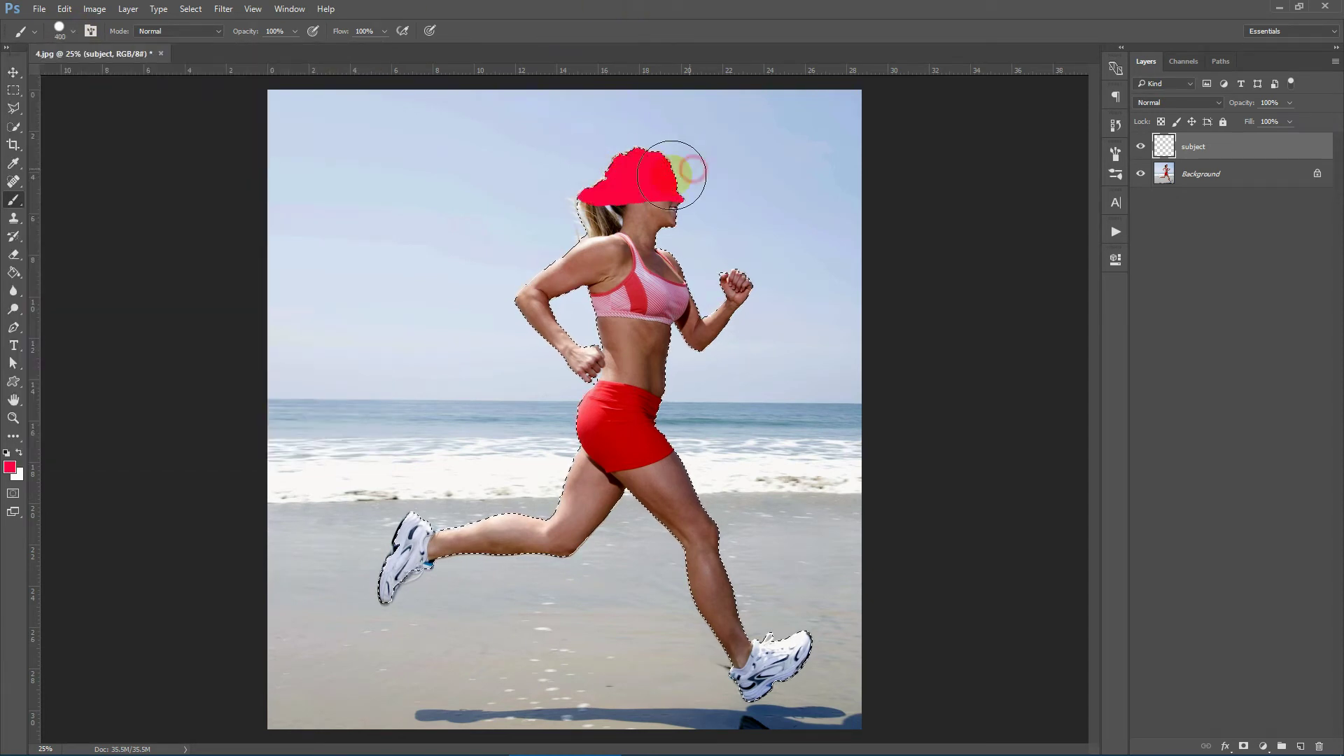
Paint the runner's head, body and back leg red, deselect, and bring up the test folder.
mouse_move(672, 174)
mouse_down()
mouse_move(486, 264)
mouse_move(450, 299)
mouse_move(470, 328)
mouse_move(656, 451)
mouse_move(803, 517)
mouse_move(824, 572)
mouse_move(768, 616)
mouse_up()
mouse_move(740, 704)
mouse_down()
mouse_move(330, 516)
mouse_move(301, 585)
mouse_move(444, 594)
mouse_move(394, 524)
mouse_up()
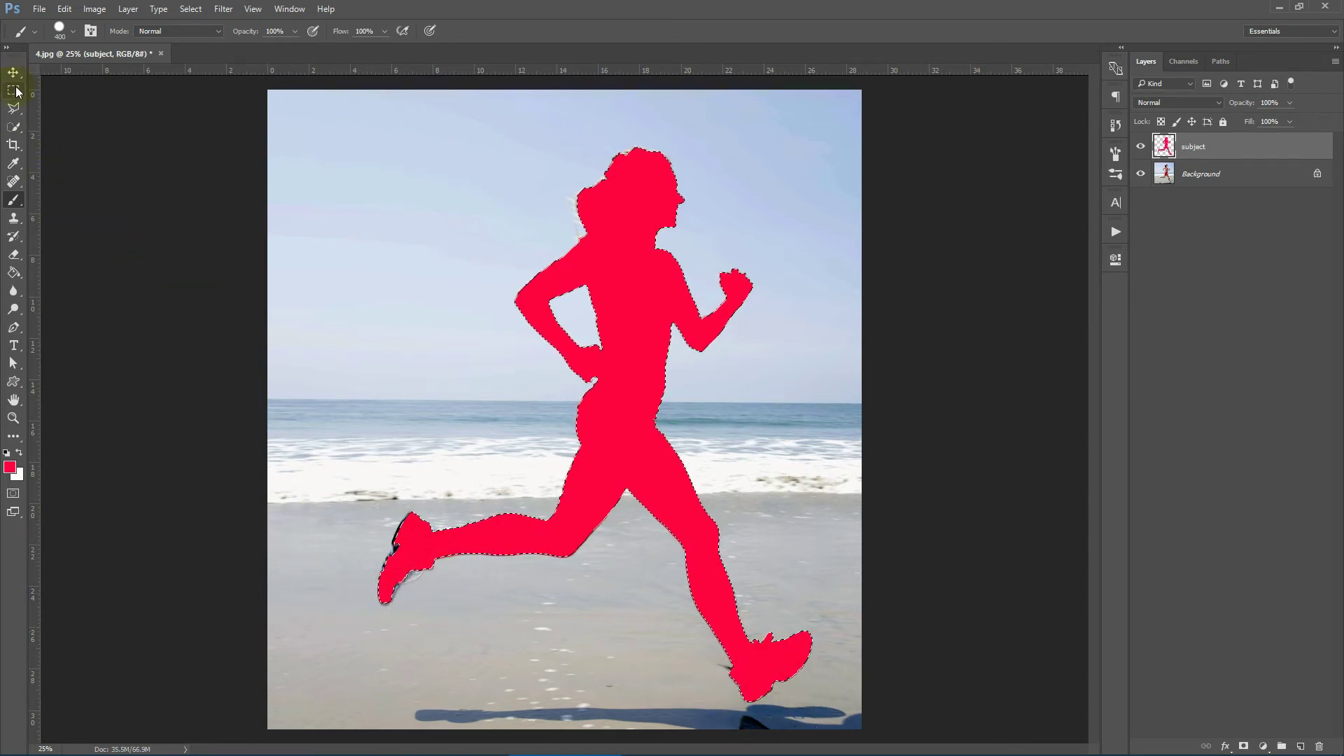
click(14, 89)
right_click(485, 197)
click(499, 203)
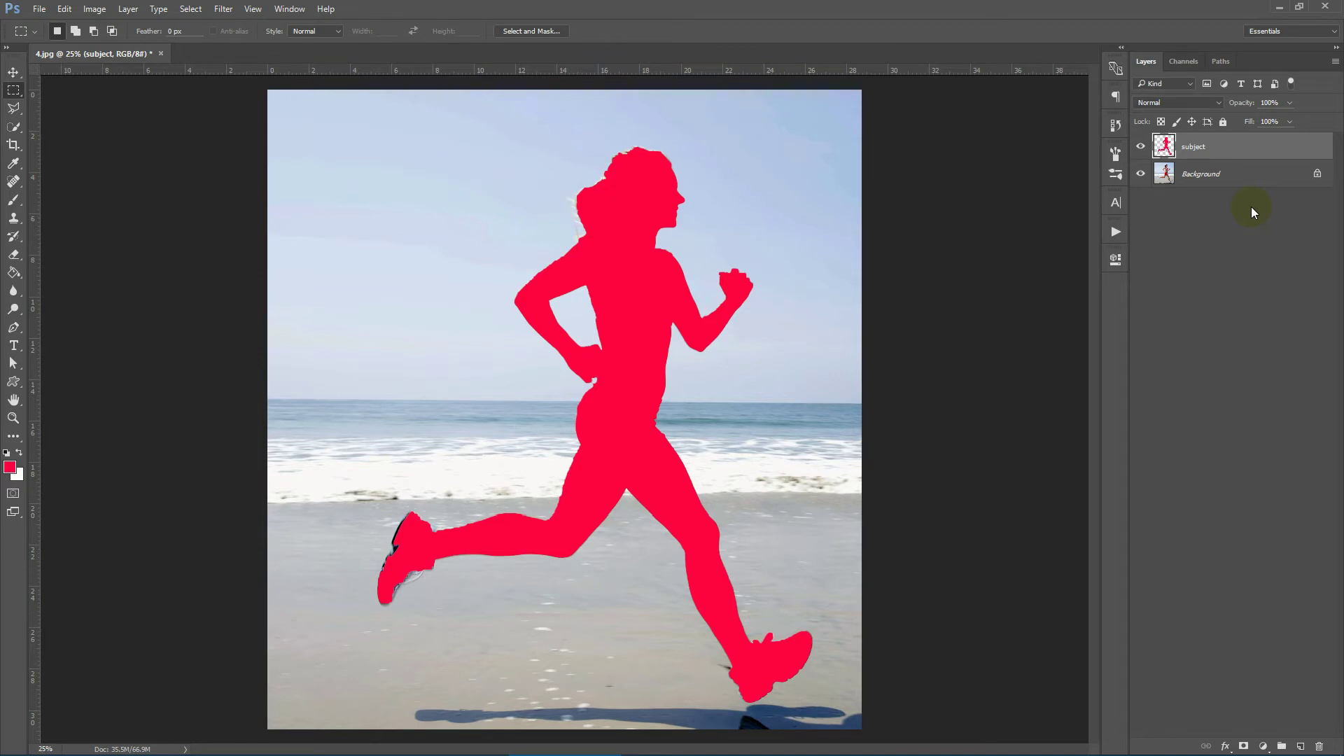
click(317, 742)
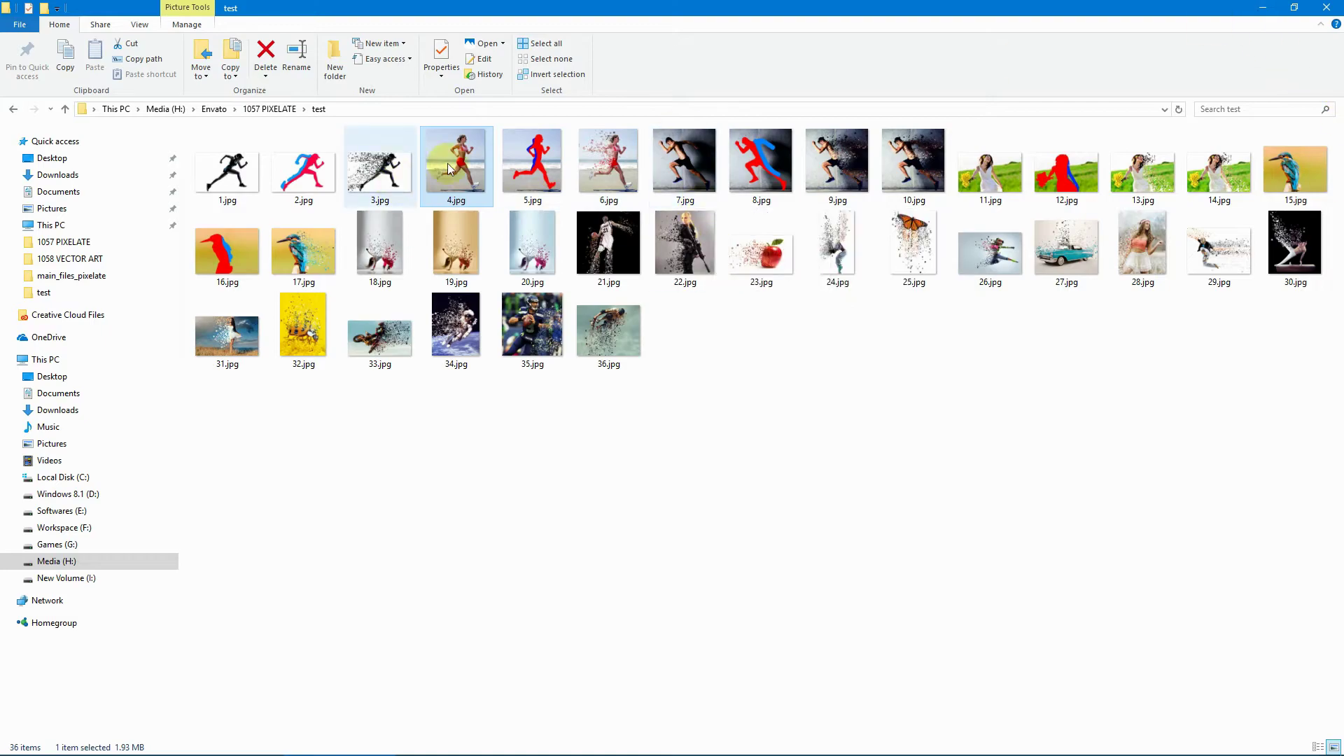
double_click(532, 165)
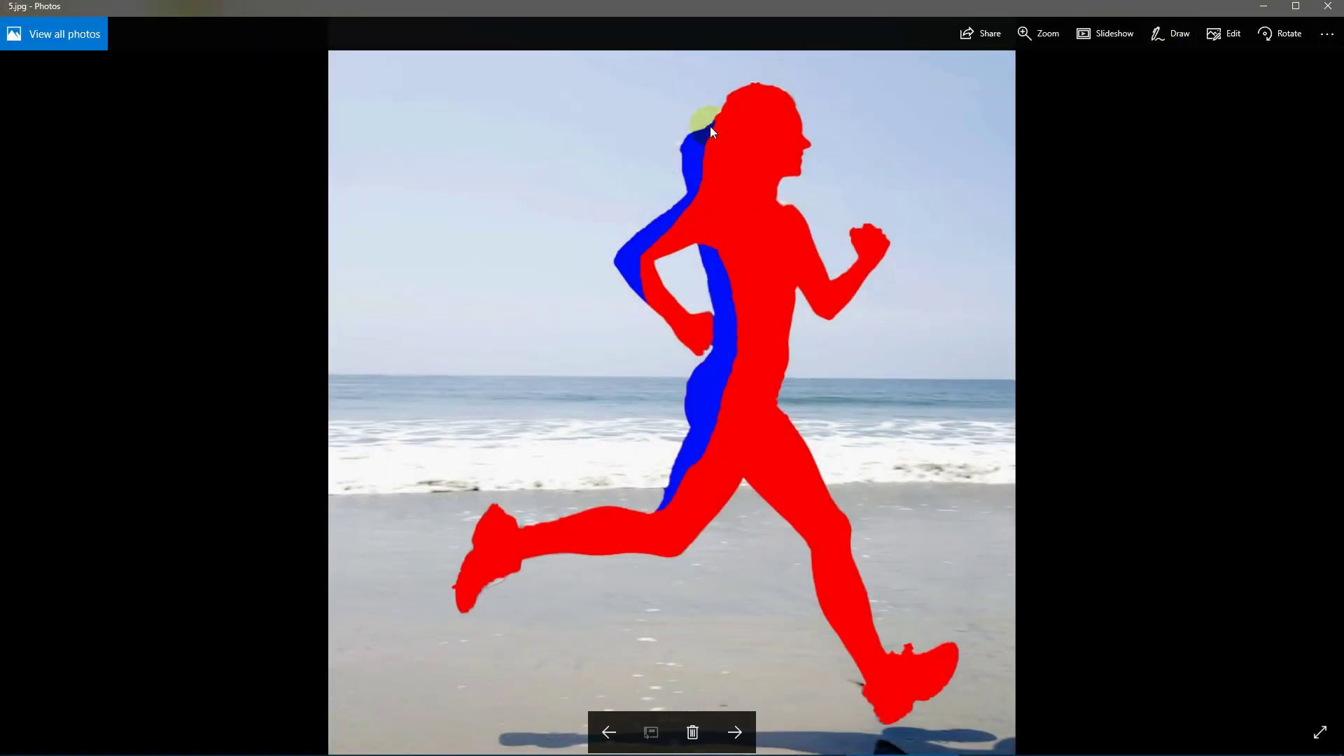
key(Right)
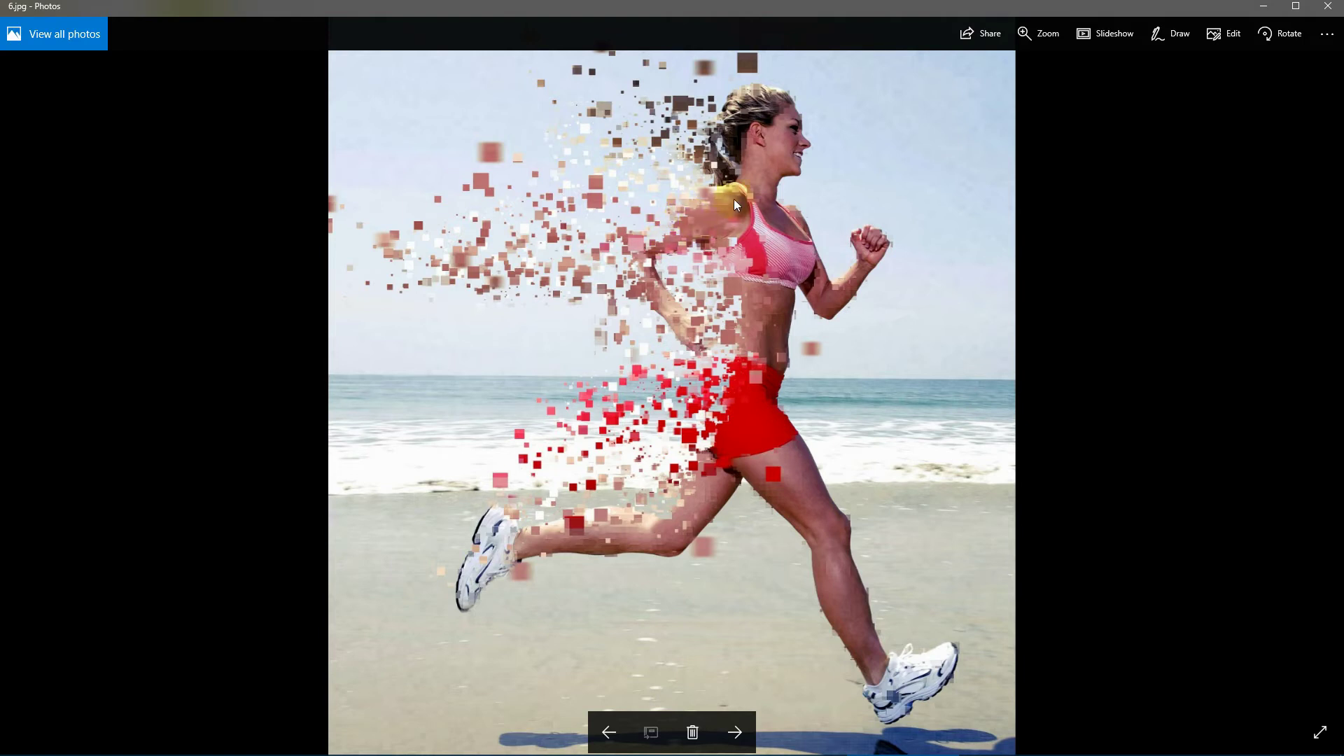
key(Left)
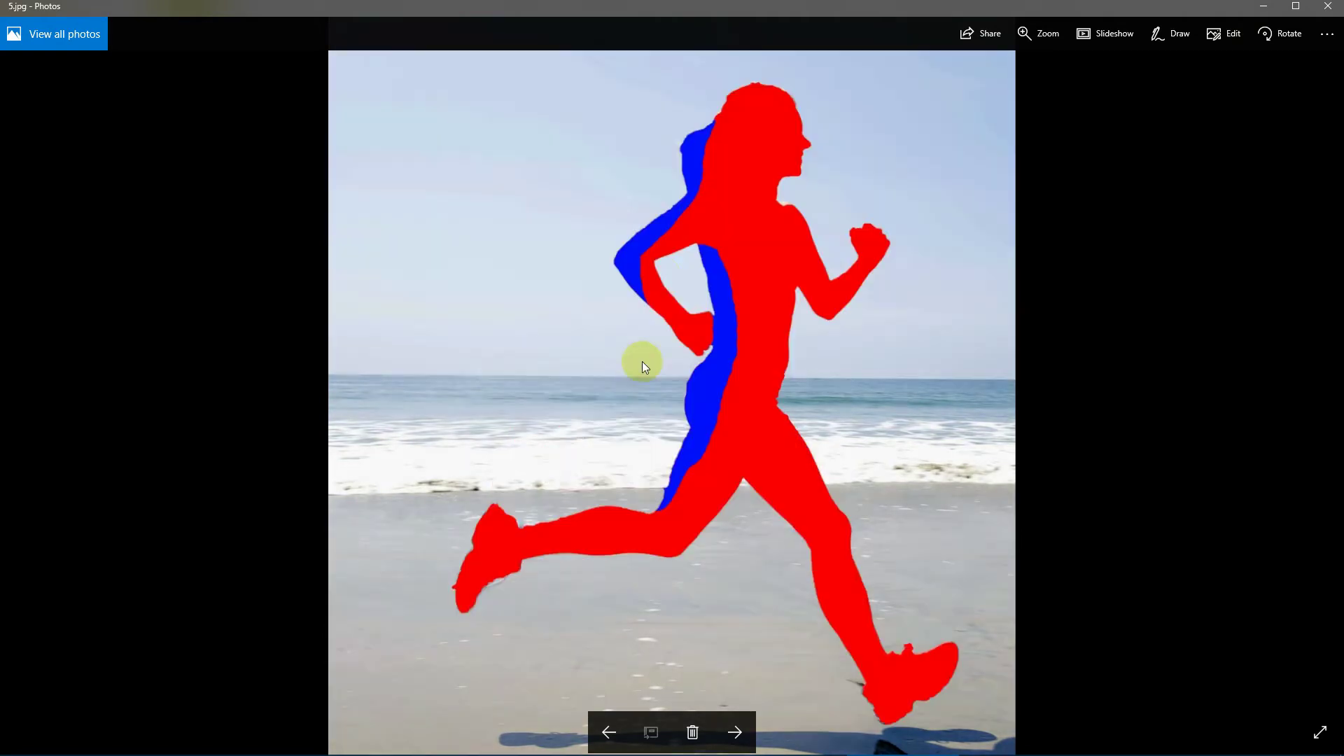
key(Right)
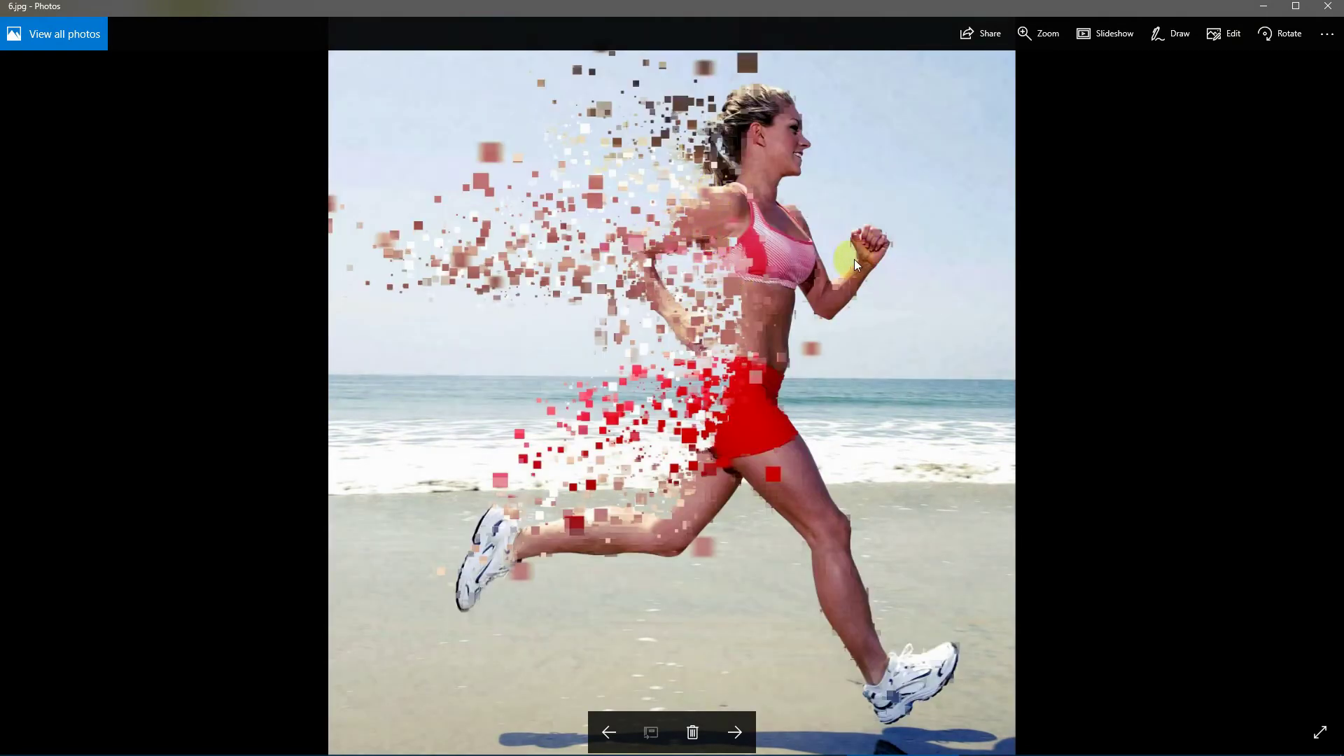
key(Left)
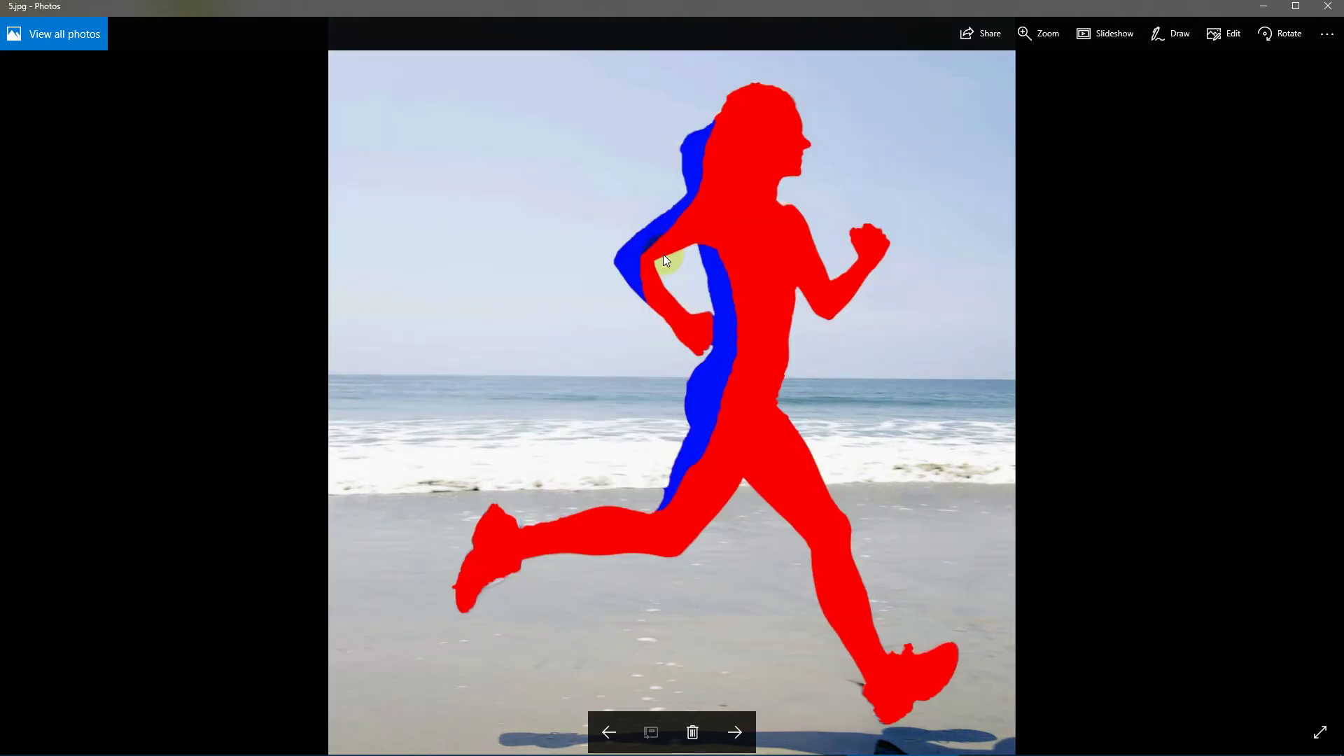
click(1336, 7)
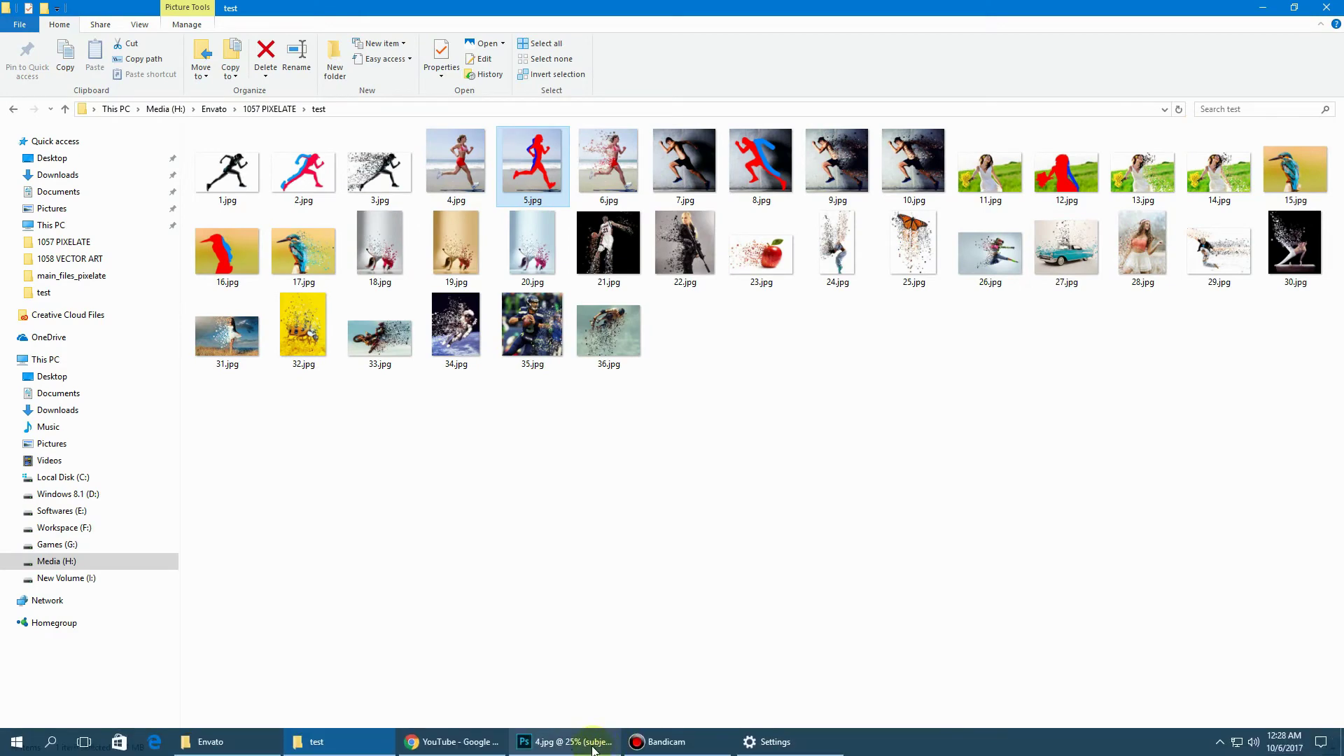
Return to 4.jpg and add a new layer named 'area' above subject.
click(591, 743)
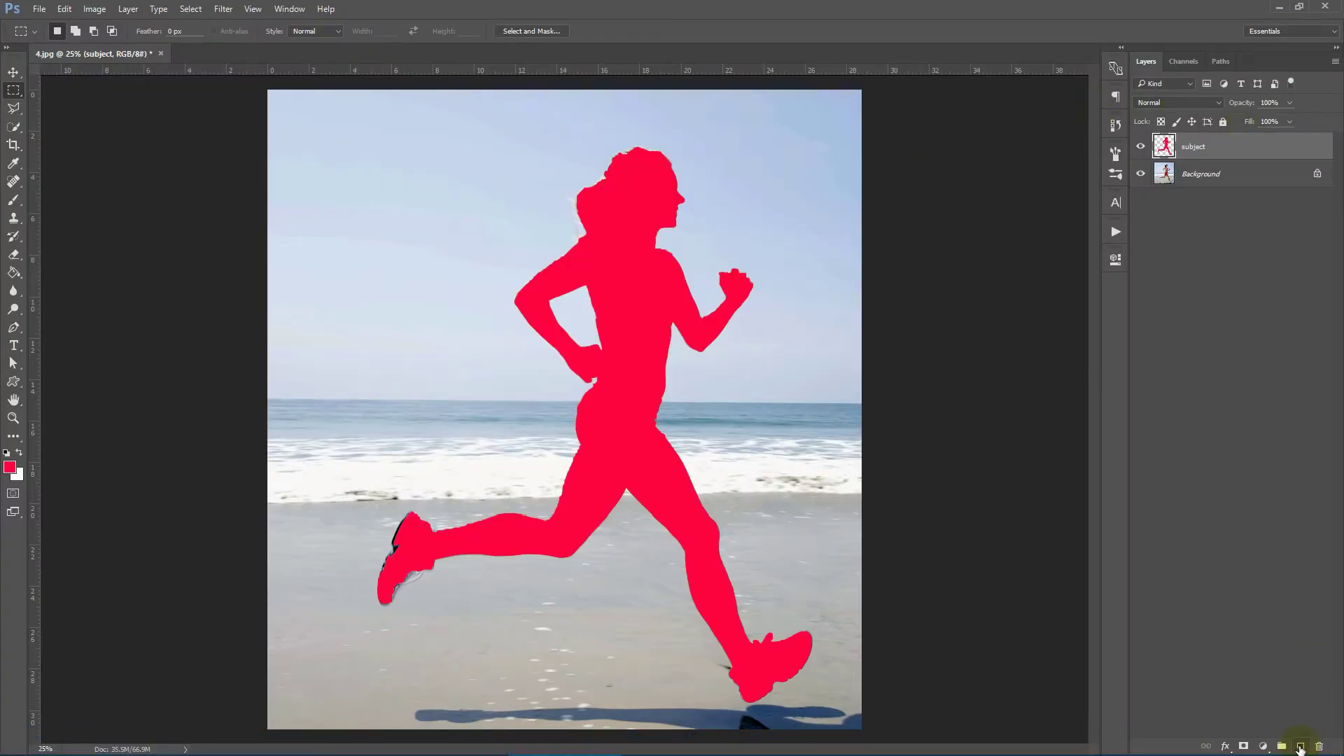
click(1300, 747)
double_click(1191, 145)
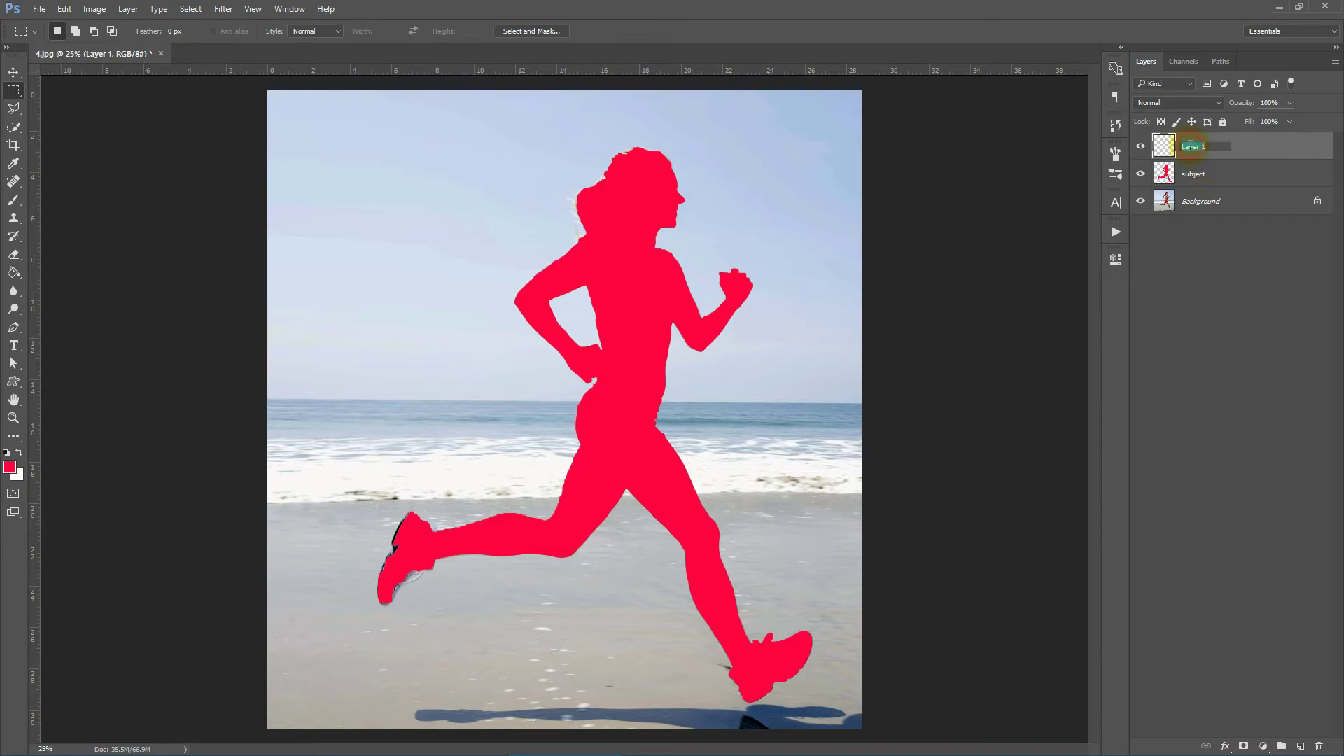
text(area)
double_click(1218, 147)
click(1250, 145)
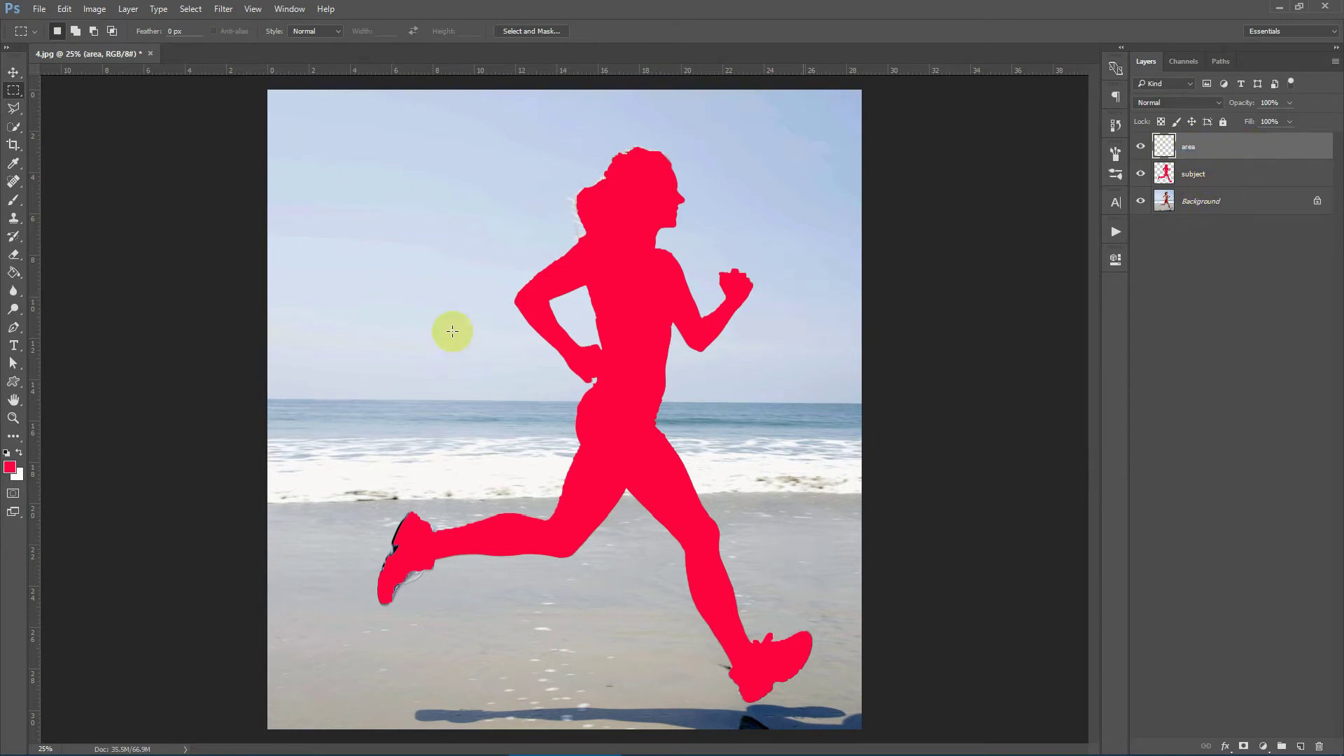
click(13, 200)
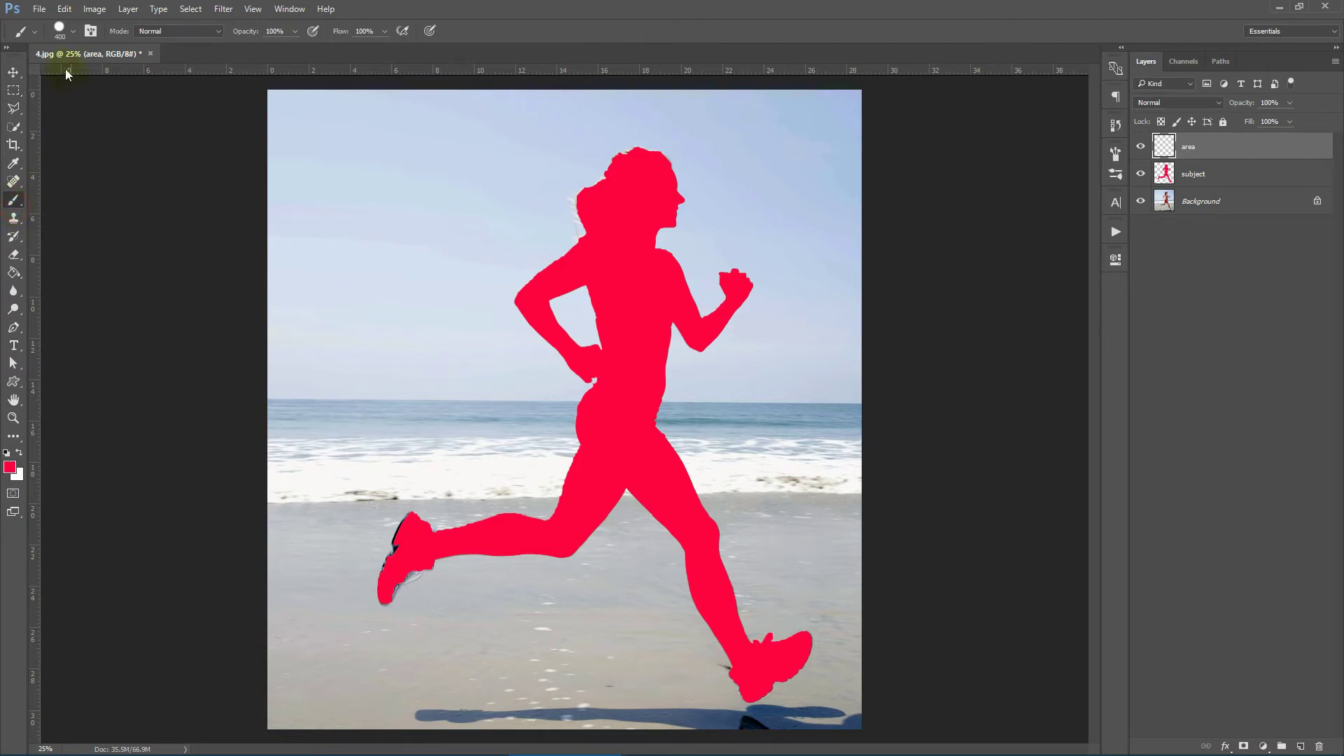
Pick the 70 px hard round brush and set the foreground colour to blue #0072ff.
click(73, 30)
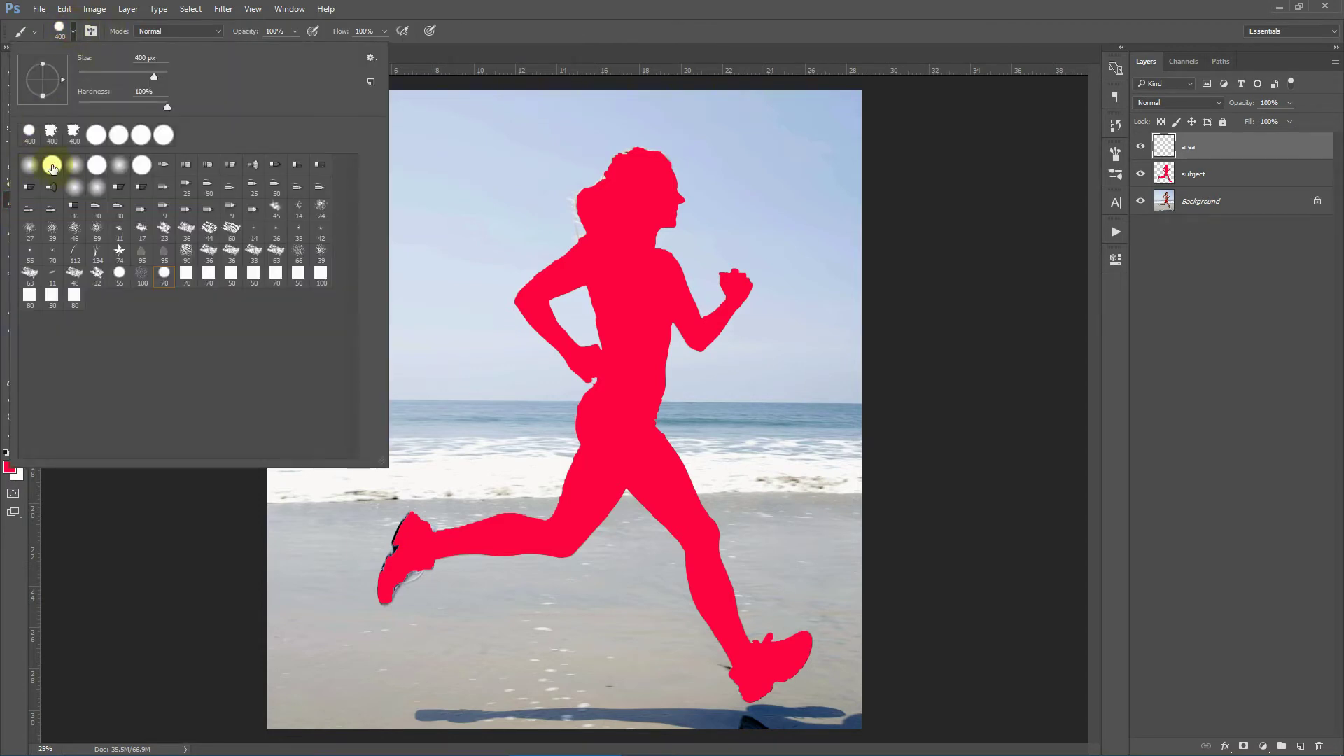
click(164, 274)
key(Return)
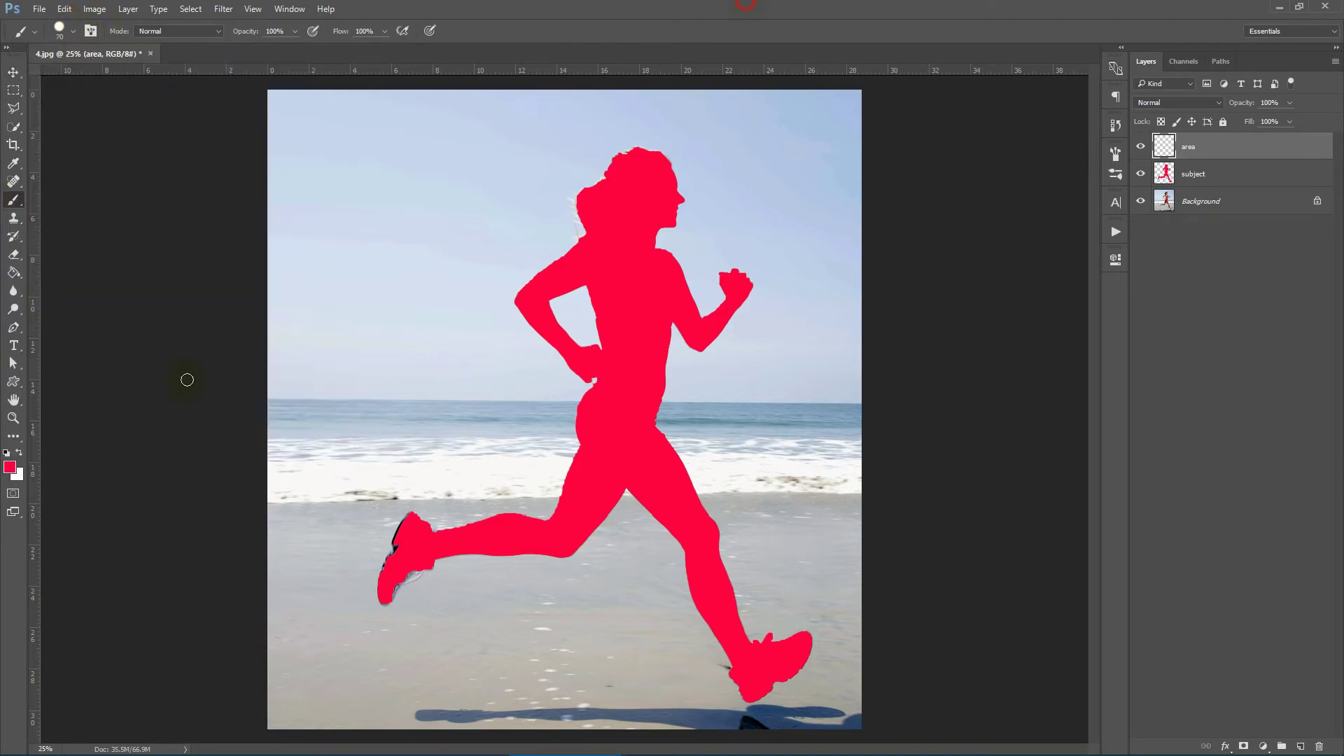
click(9, 467)
drag(956, 112, 958, 127)
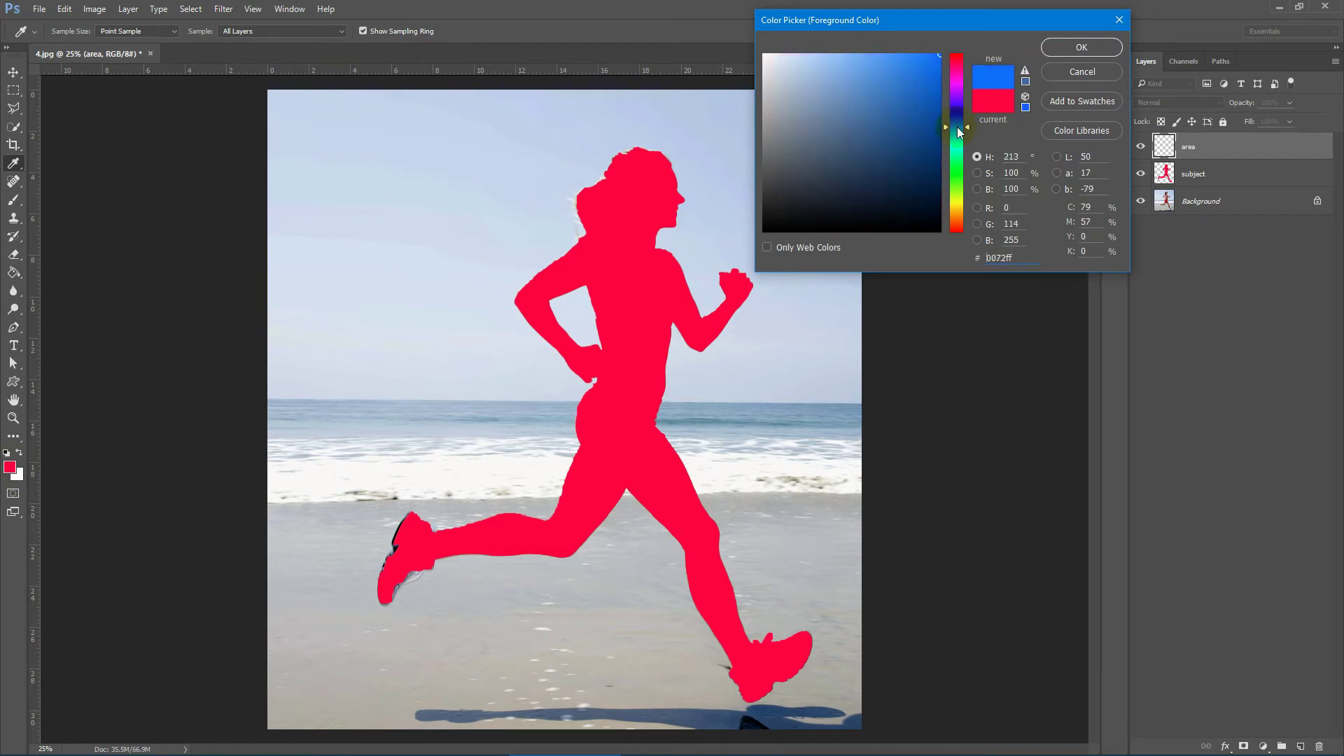
click(1078, 46)
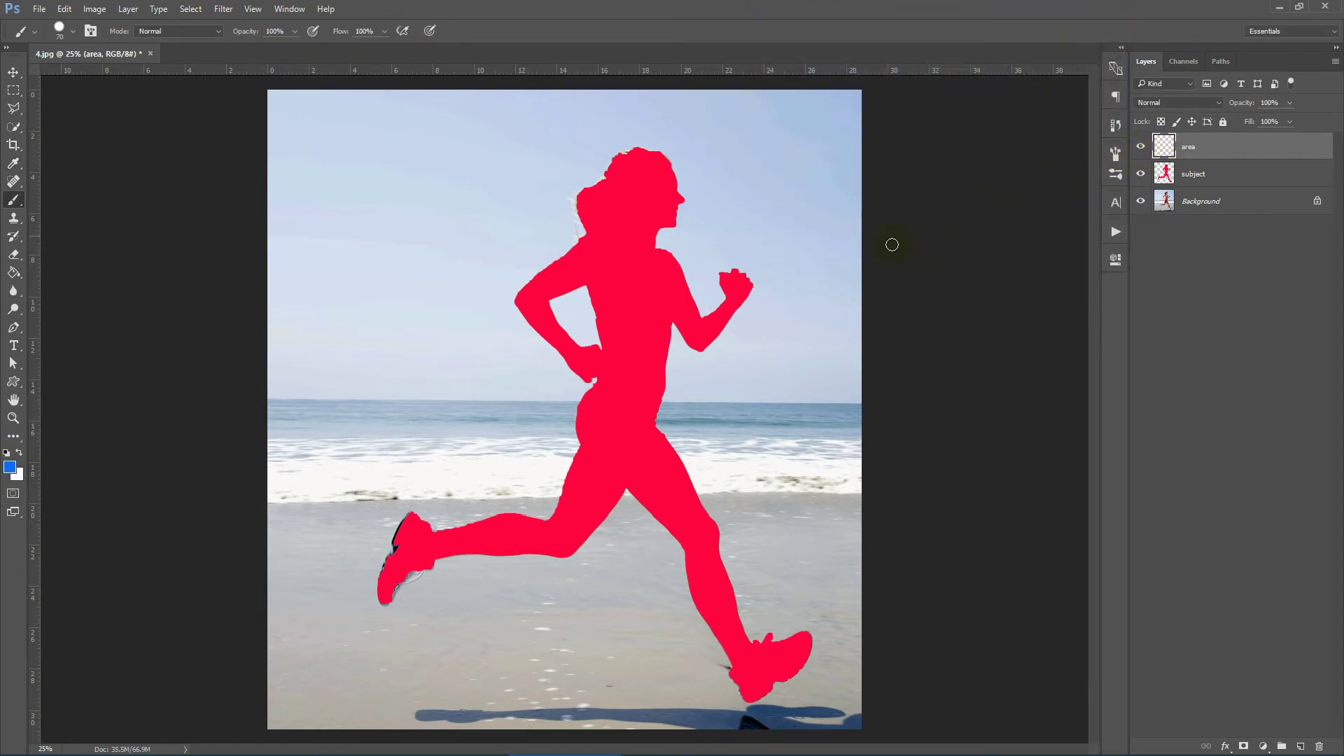
Paint a blue band behind the runner's head and back, down to the hip.
click(594, 230)
key(bracketright)
key(bracketright)
key(bracketright)
key(bracketright)
click(597, 171)
mouse_move(595, 175)
mouse_down()
mouse_move(588, 228)
mouse_move(516, 302)
mouse_move(530, 350)
mouse_up()
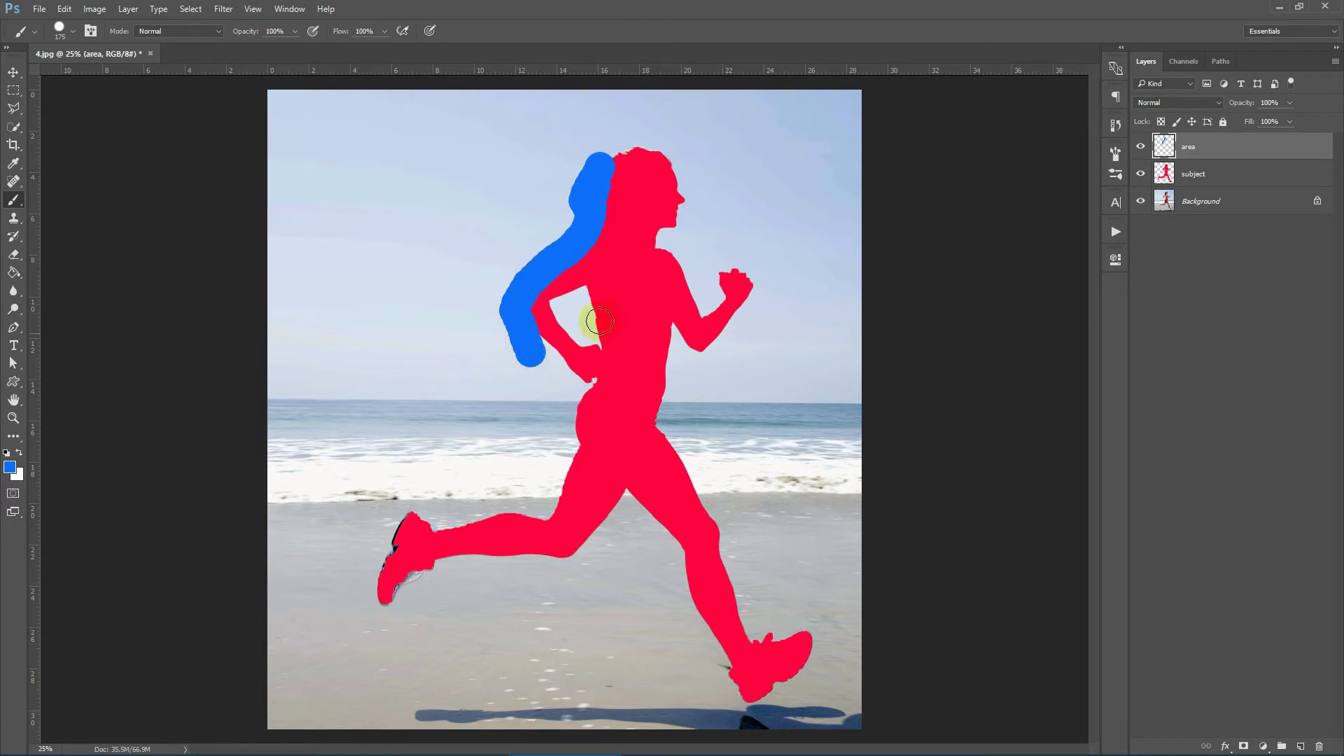
key(bracketleft)
key(bracketleft)
key(bracketleft)
mouse_move(588, 290)
mouse_down()
mouse_move(610, 377)
mouse_move(582, 445)
mouse_up()
drag(571, 471, 541, 493)
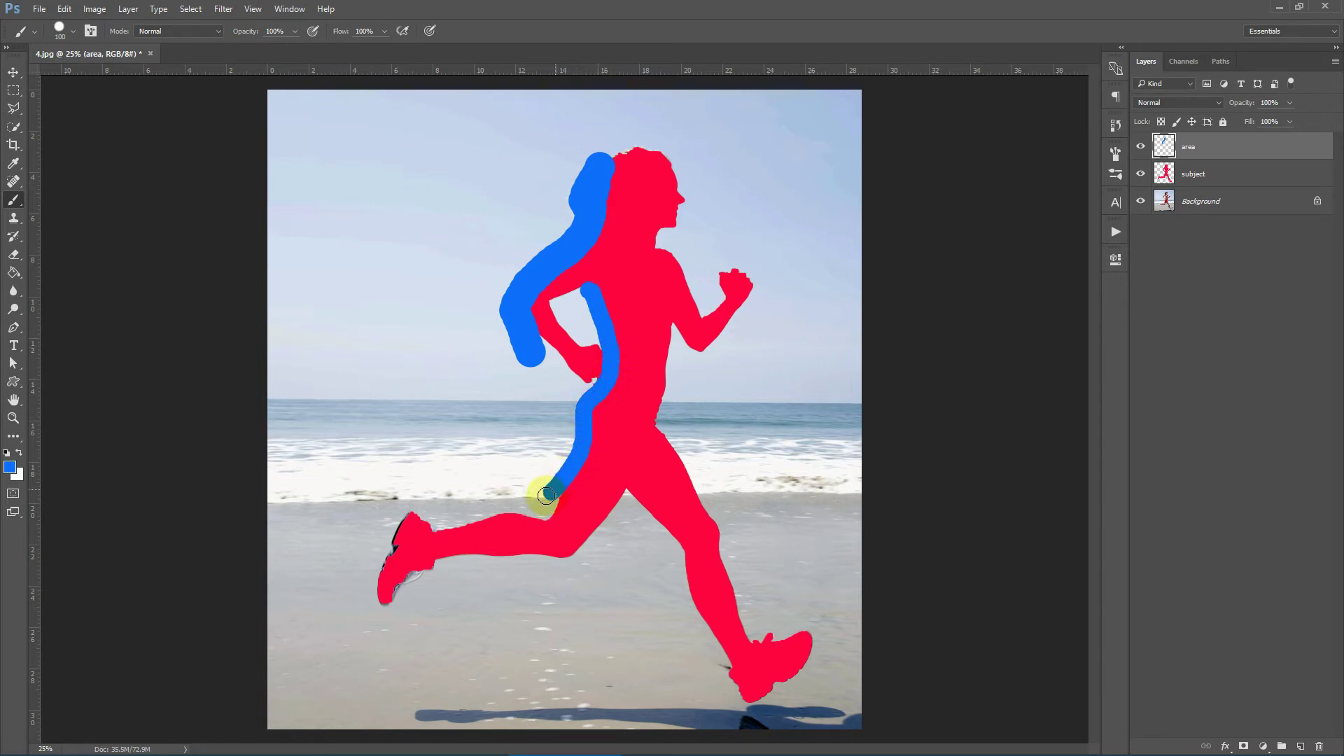
key(bracketright)
click(595, 295)
mouse_move(595, 298)
mouse_down()
mouse_move(611, 340)
mouse_move(598, 296)
mouse_move(619, 364)
mouse_move(577, 445)
mouse_move(540, 449)
mouse_up()
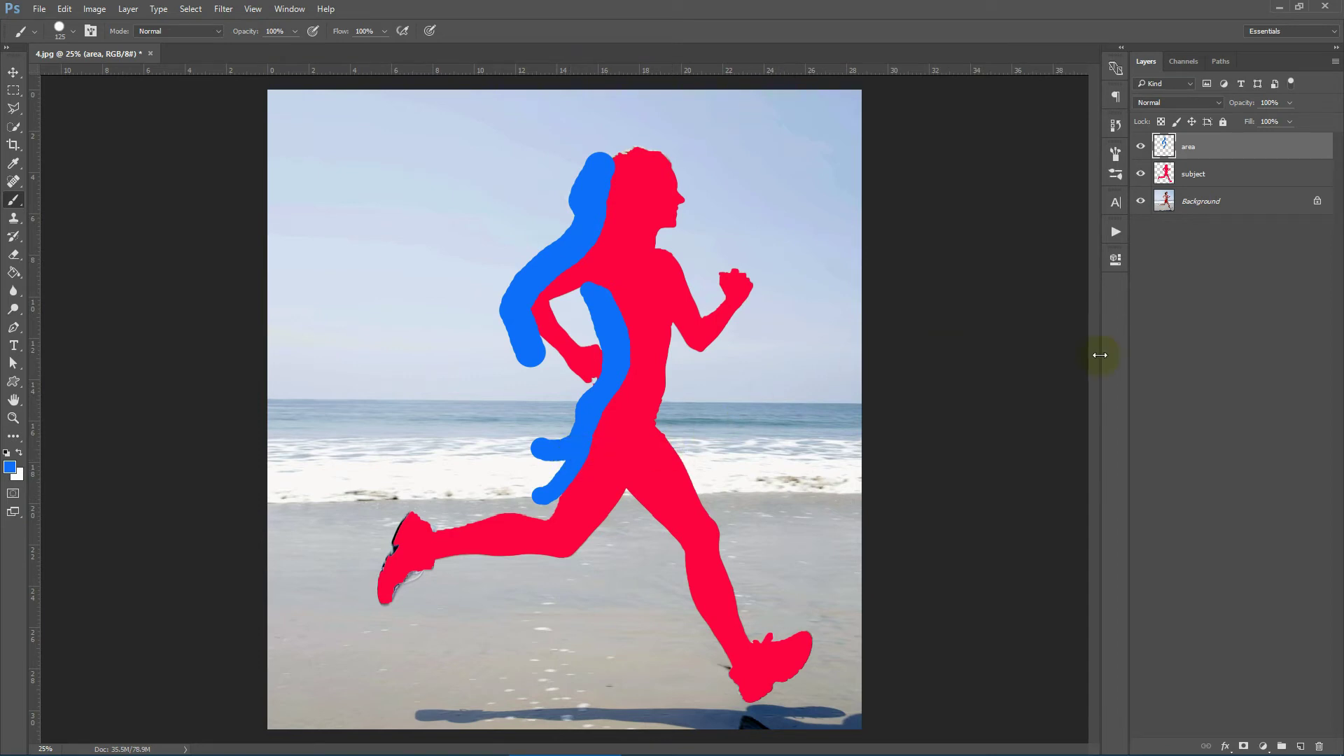
Toggle the area layer's visibility to compare, leaving it hidden.
click(1141, 146)
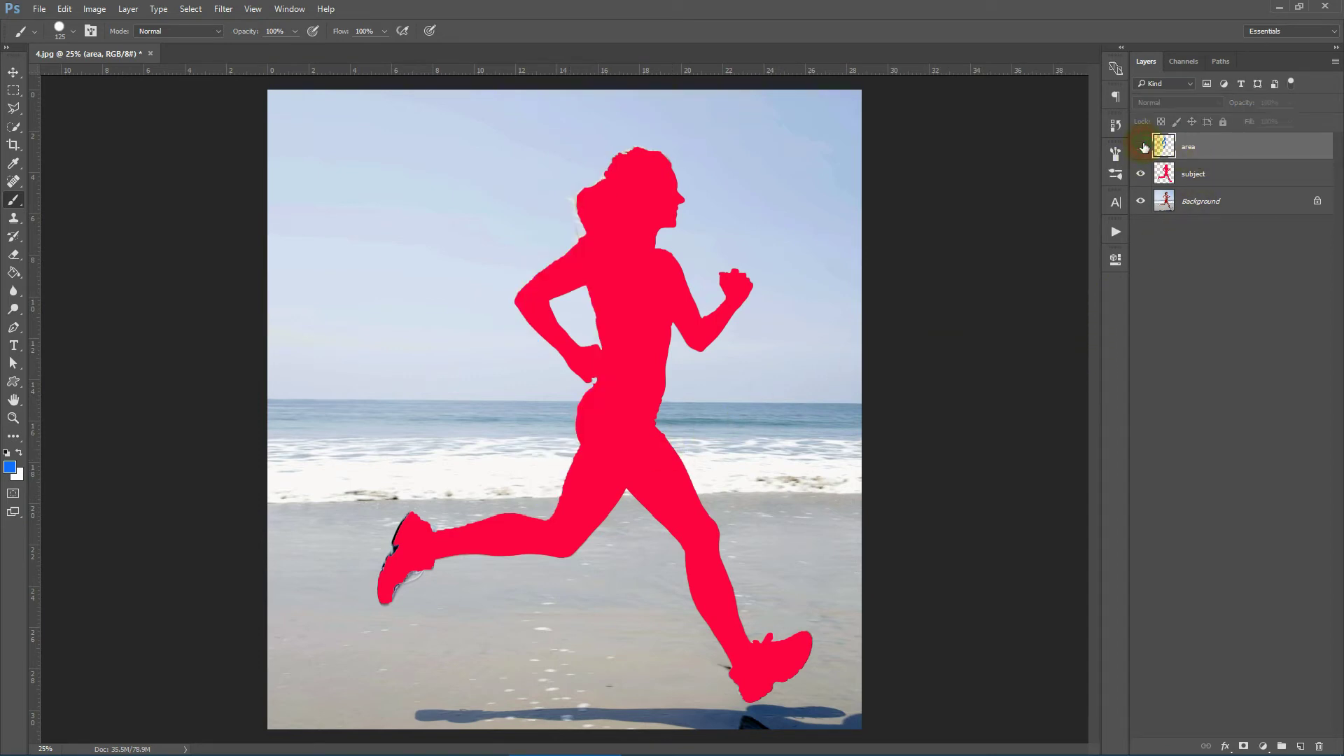
click(1141, 146)
click(1142, 146)
click(1142, 146)
click(1142, 147)
Show the area layer and play the Left action from Pixelate Photoshop Action.
click(1142, 146)
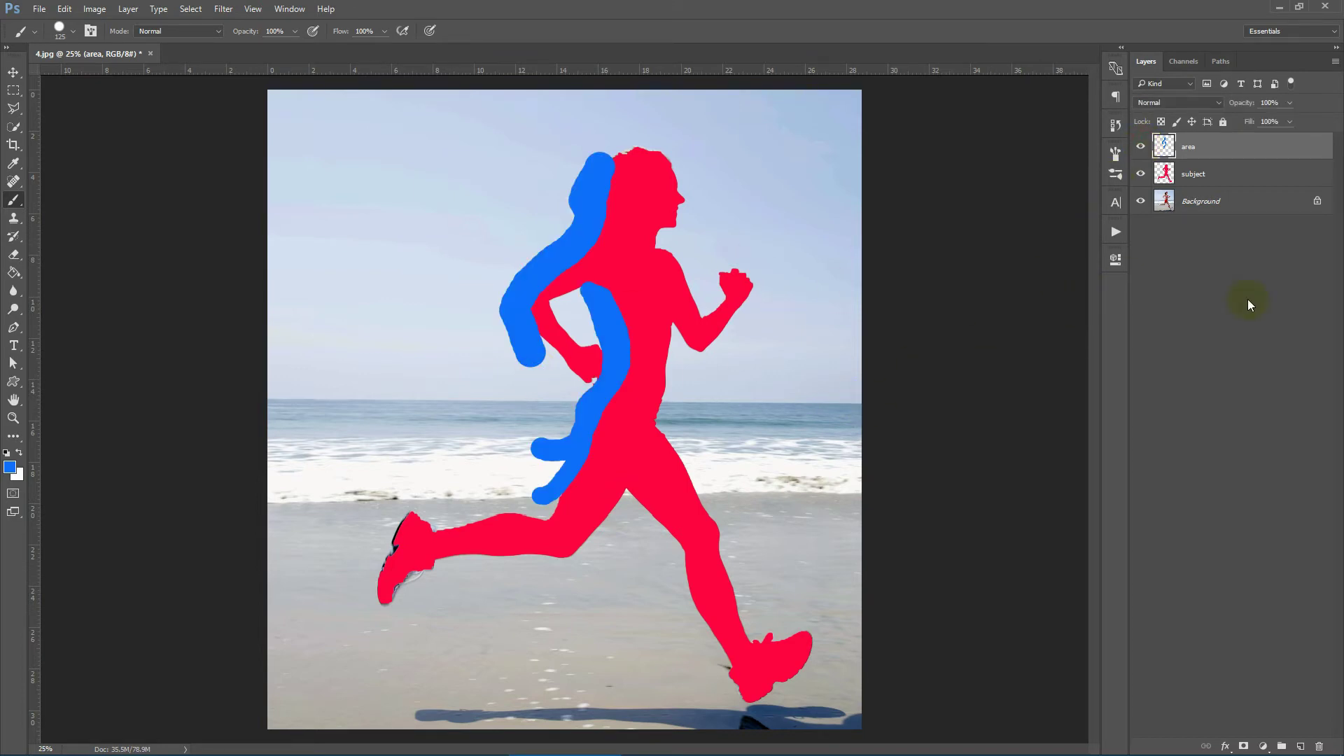
click(1115, 231)
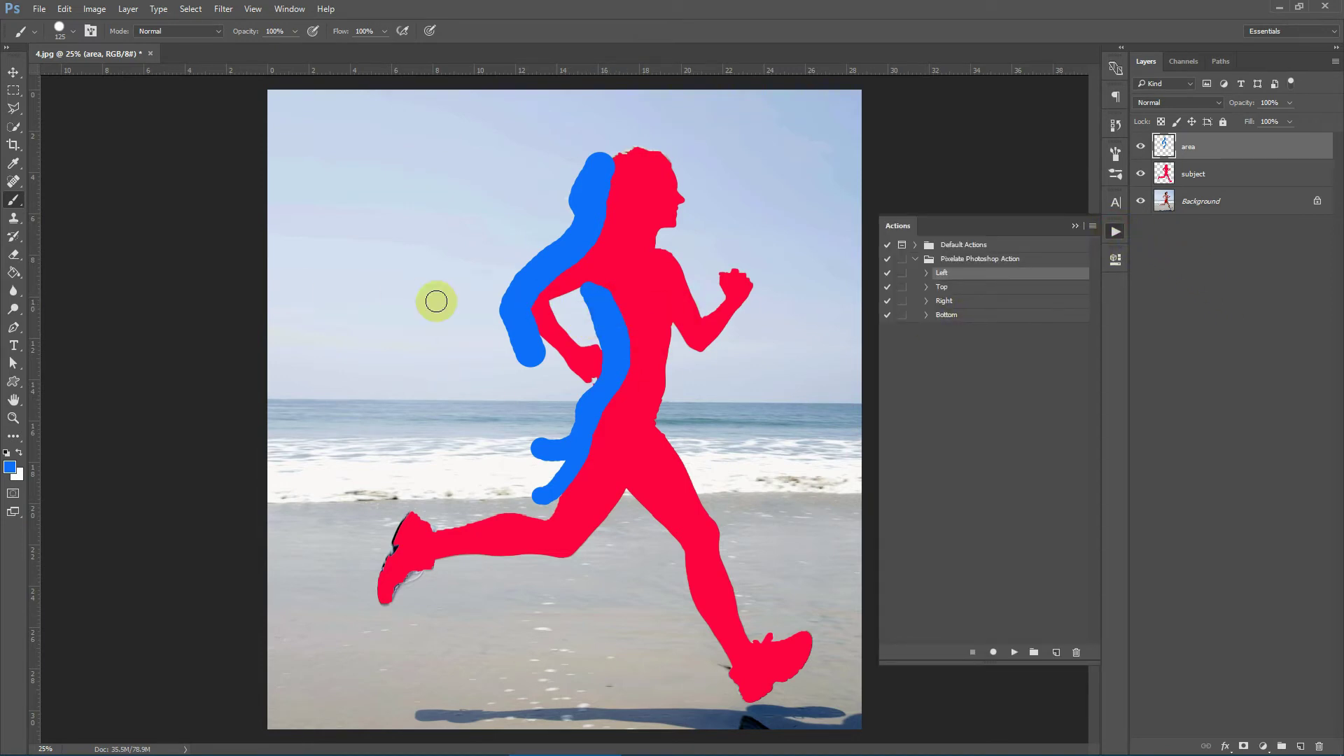
click(971, 273)
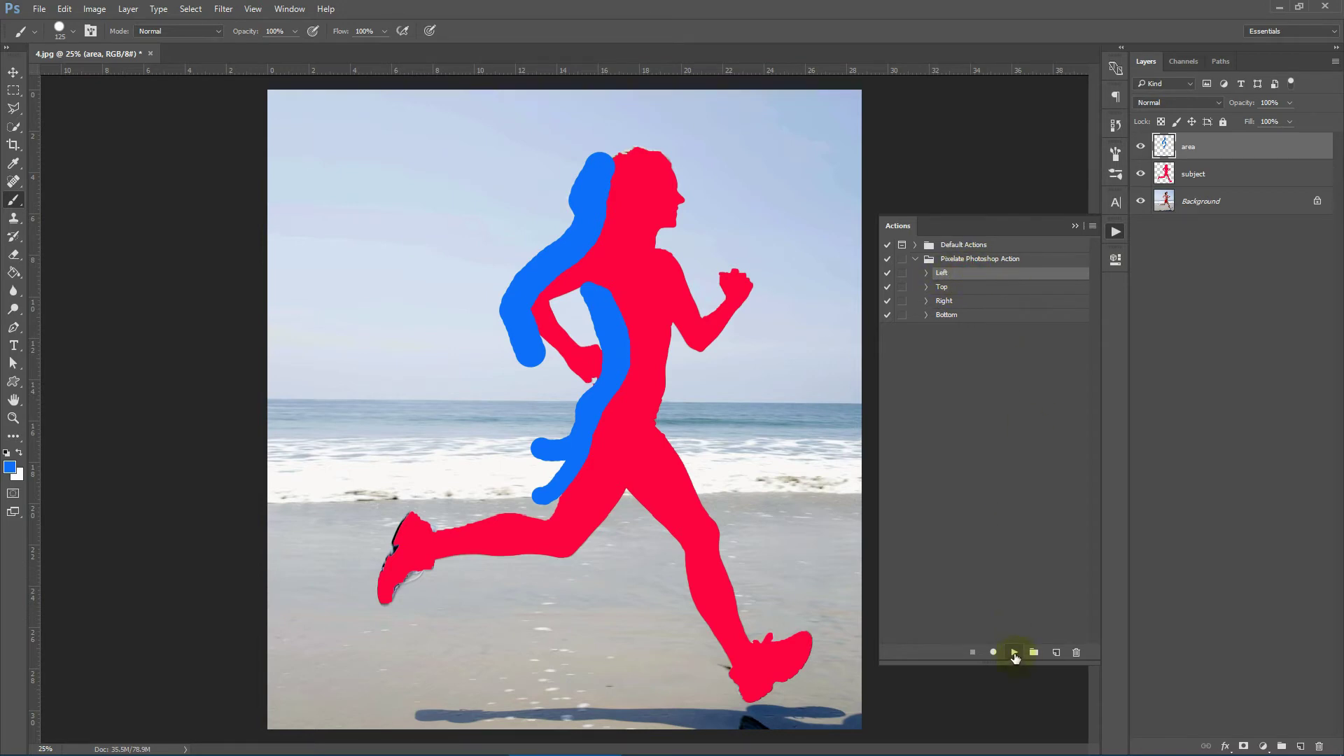
click(1014, 653)
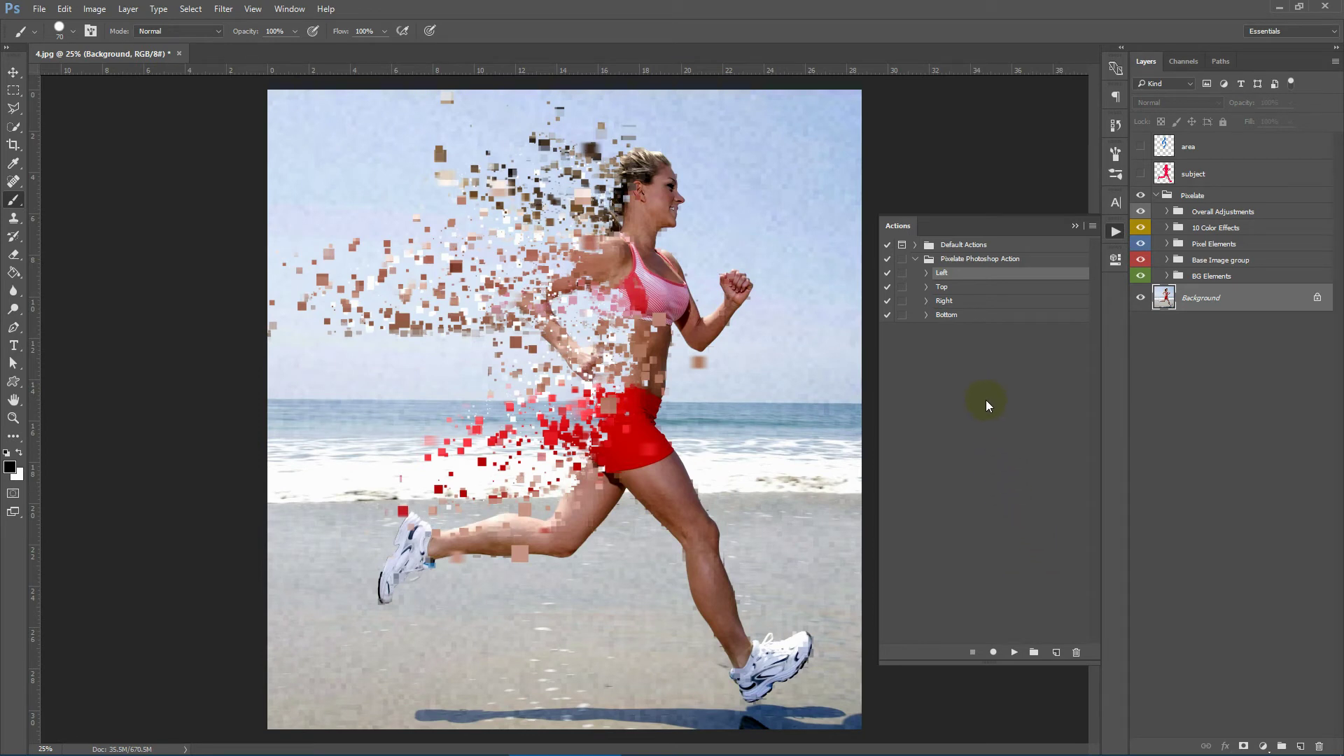
click(1076, 226)
click(12, 418)
click(519, 406)
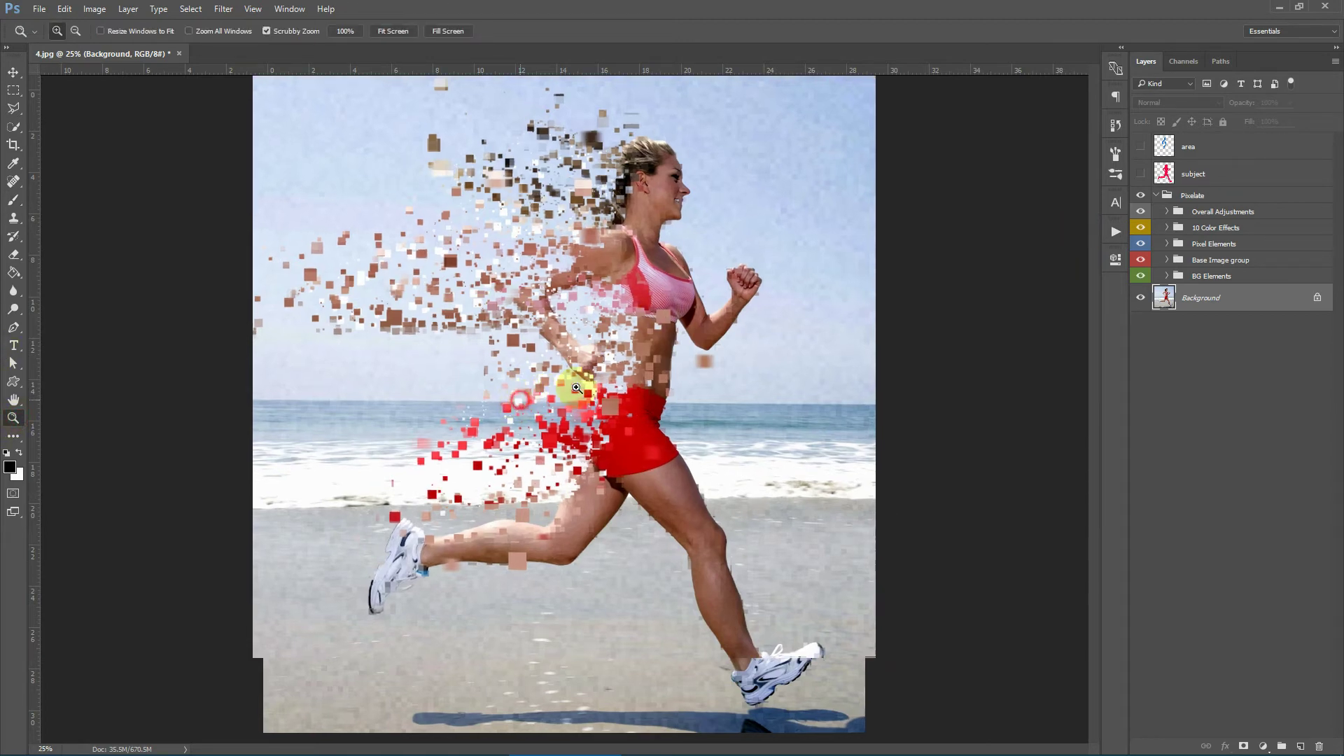
click(693, 295)
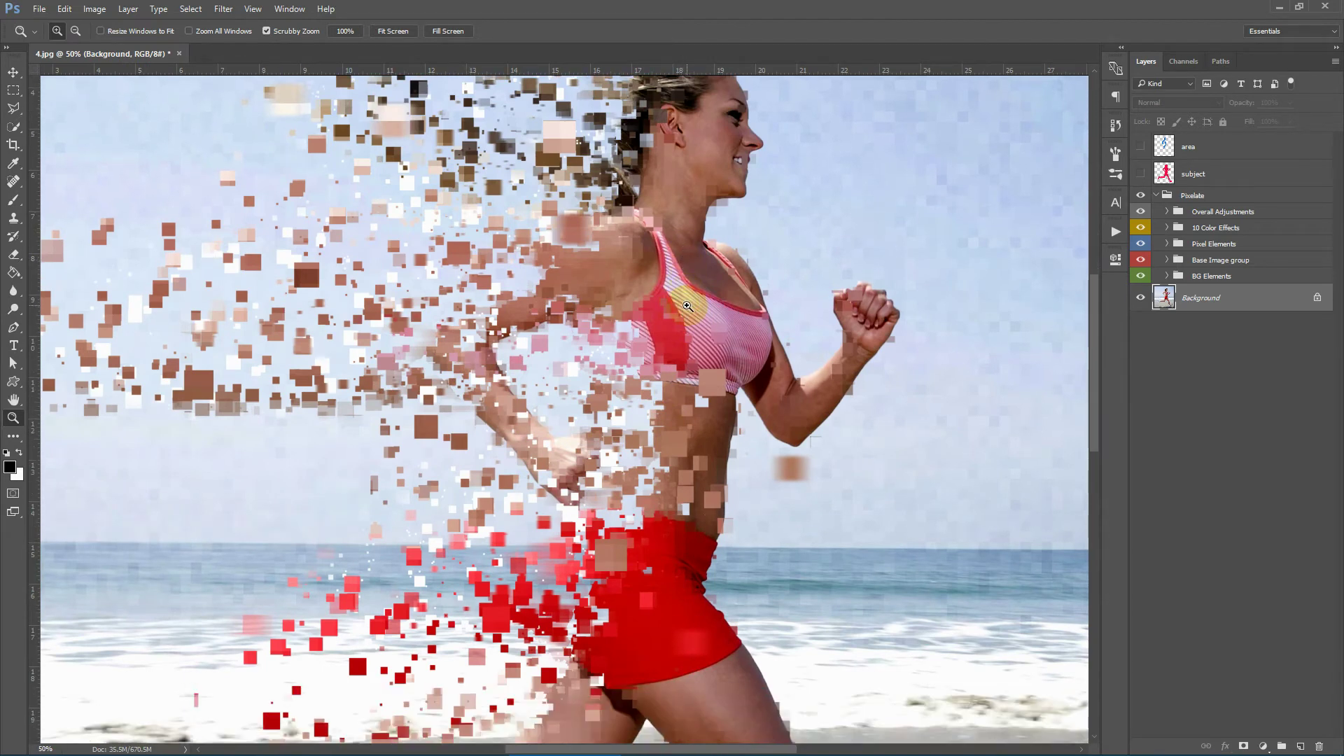
scroll(691, 302, up, 3)
scroll(700, 299, down, 2)
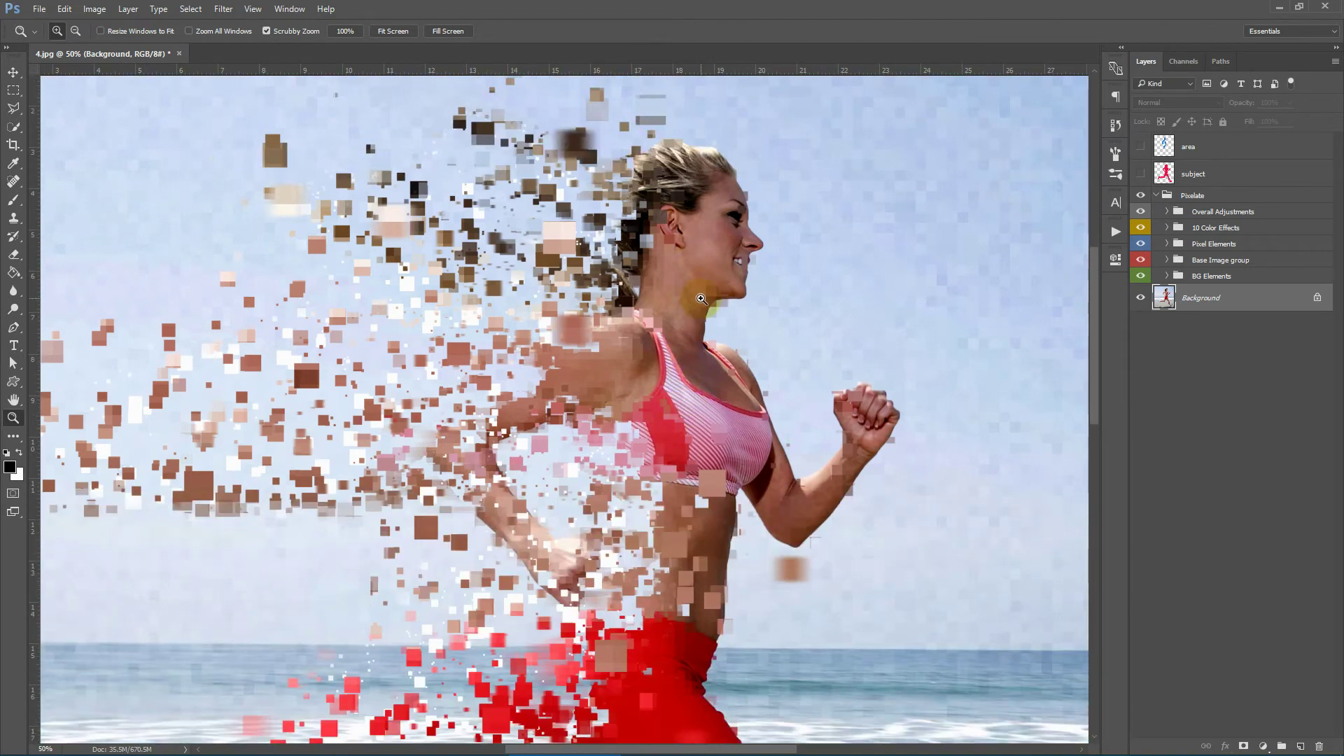
scroll(709, 299, down, 12)
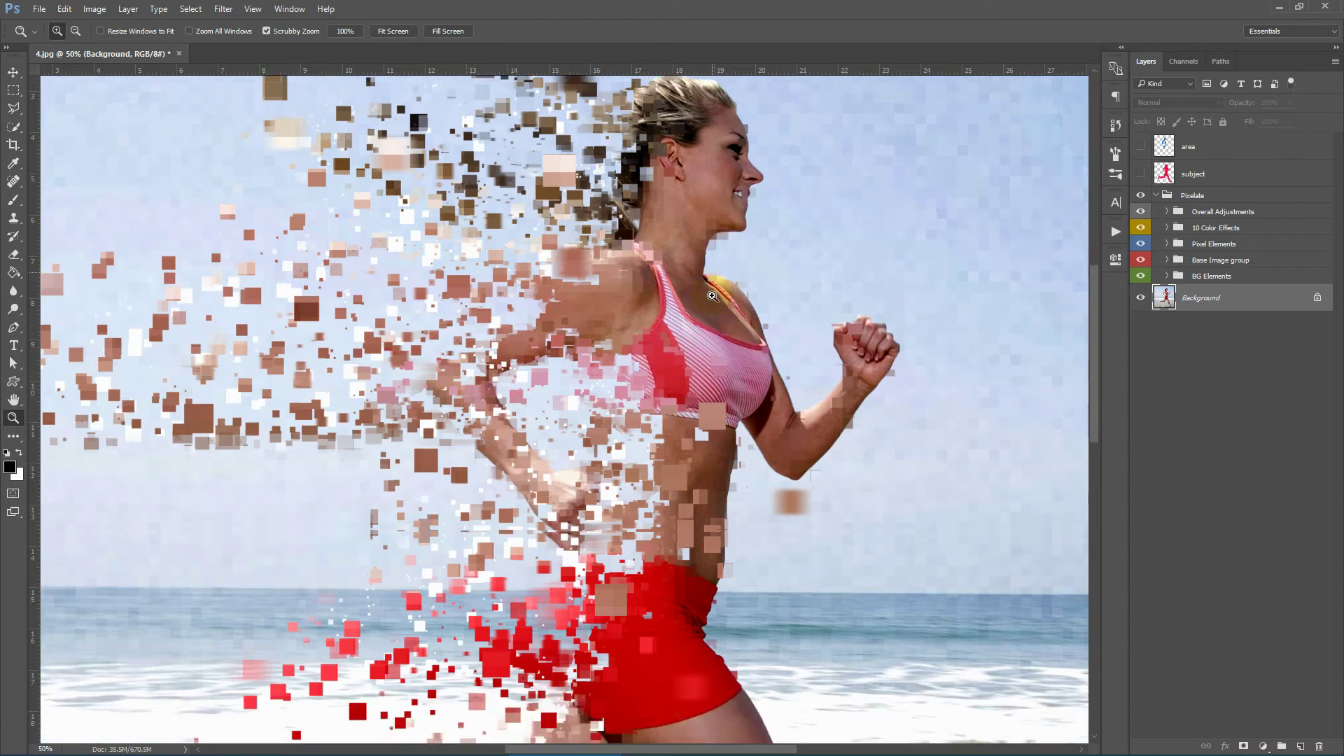
scroll(663, 287, down, 2)
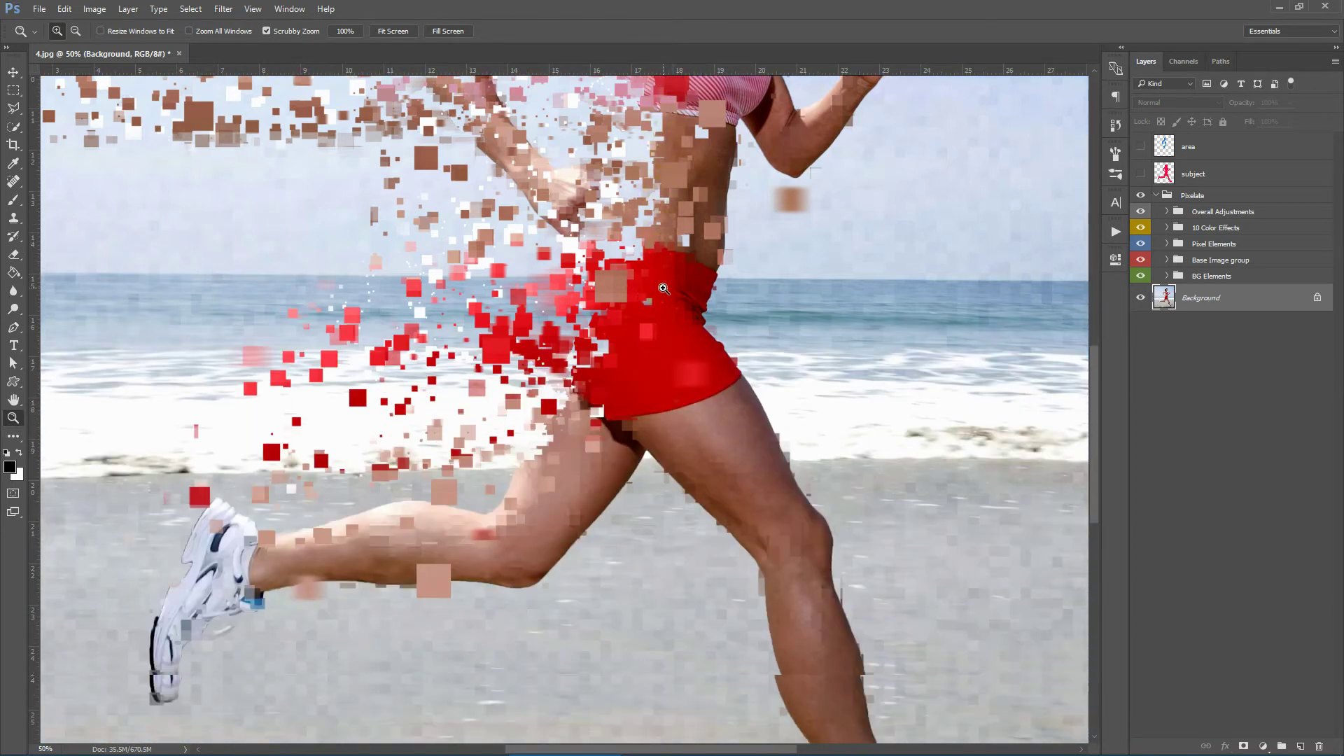
scroll(663, 289, up, 3)
scroll(662, 289, up, 9)
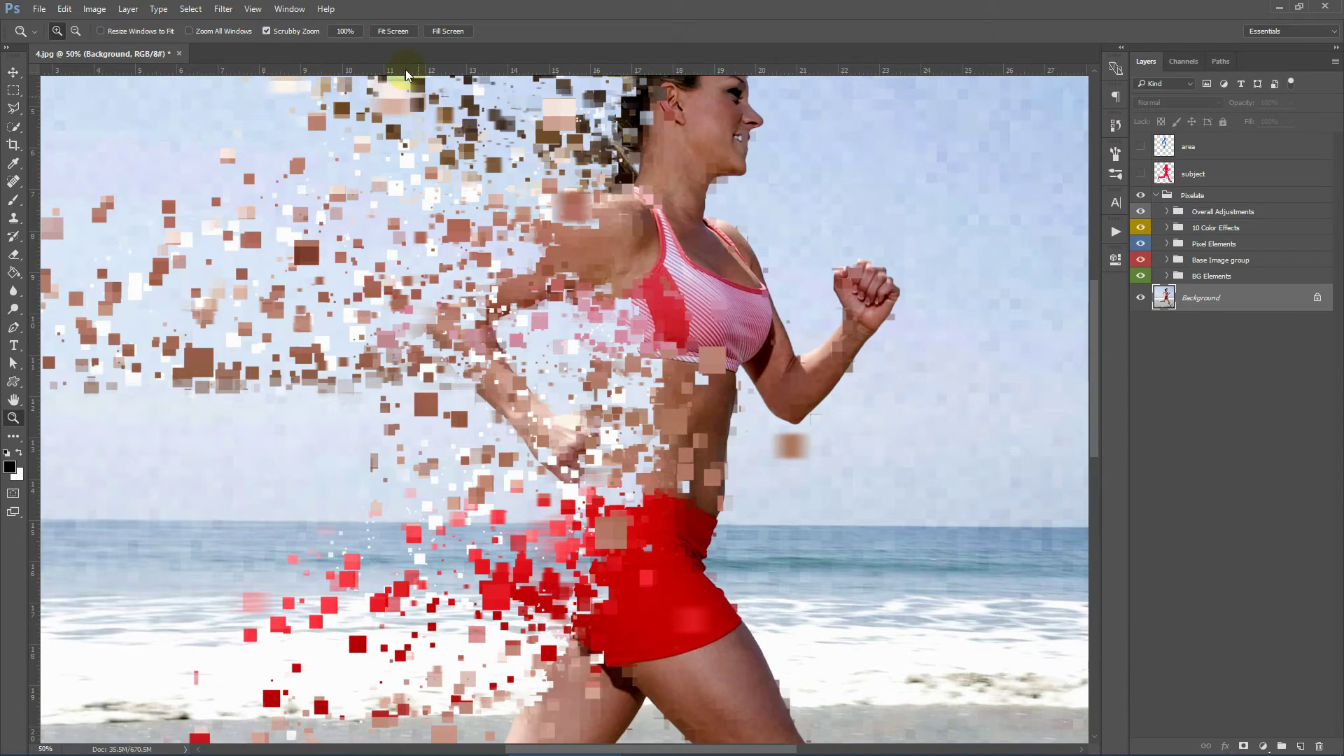
click(396, 32)
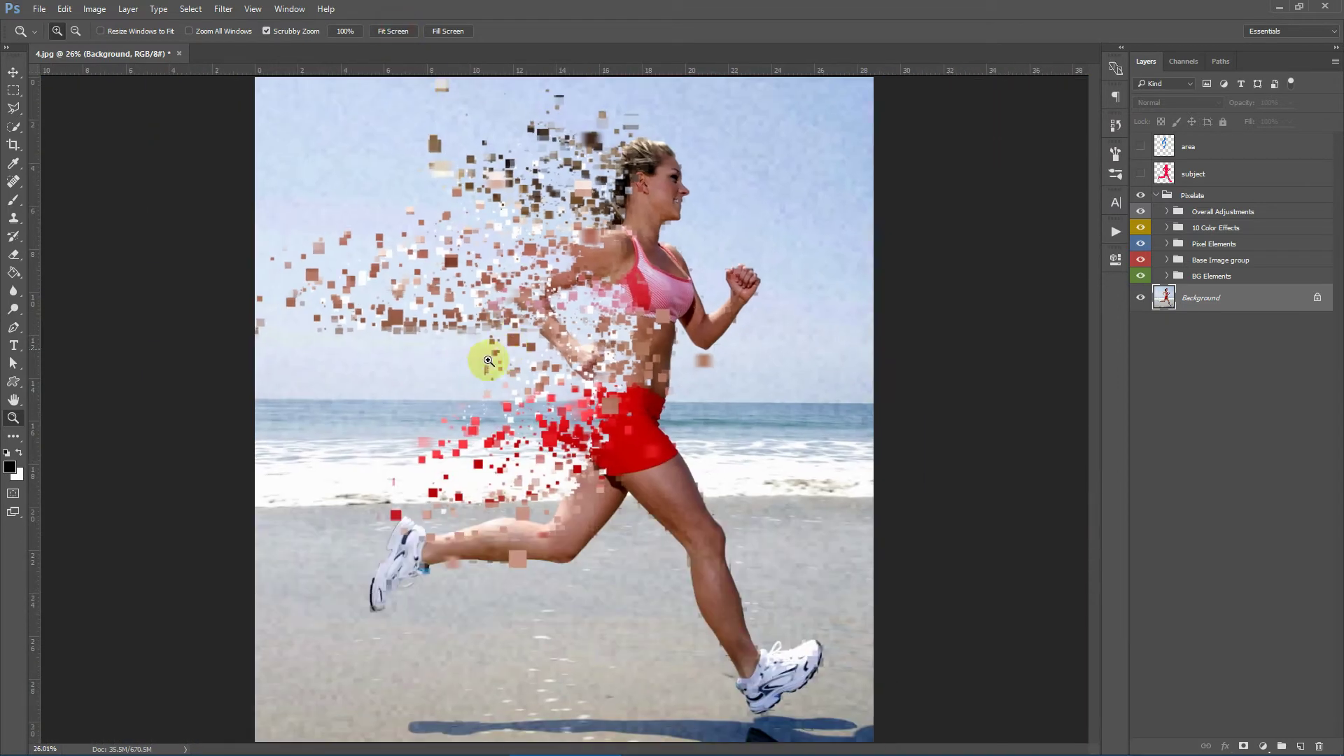
click(480, 359)
scroll(612, 347, up, 2)
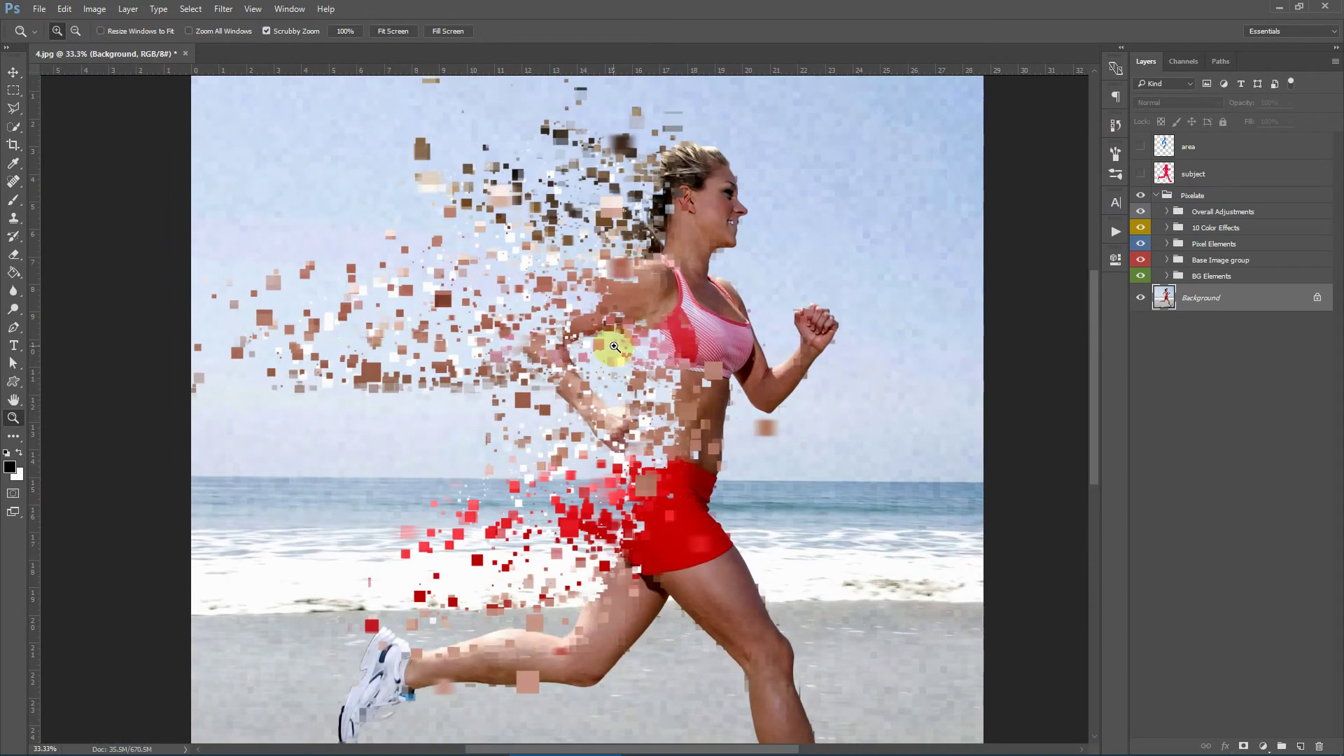
click(1233, 276)
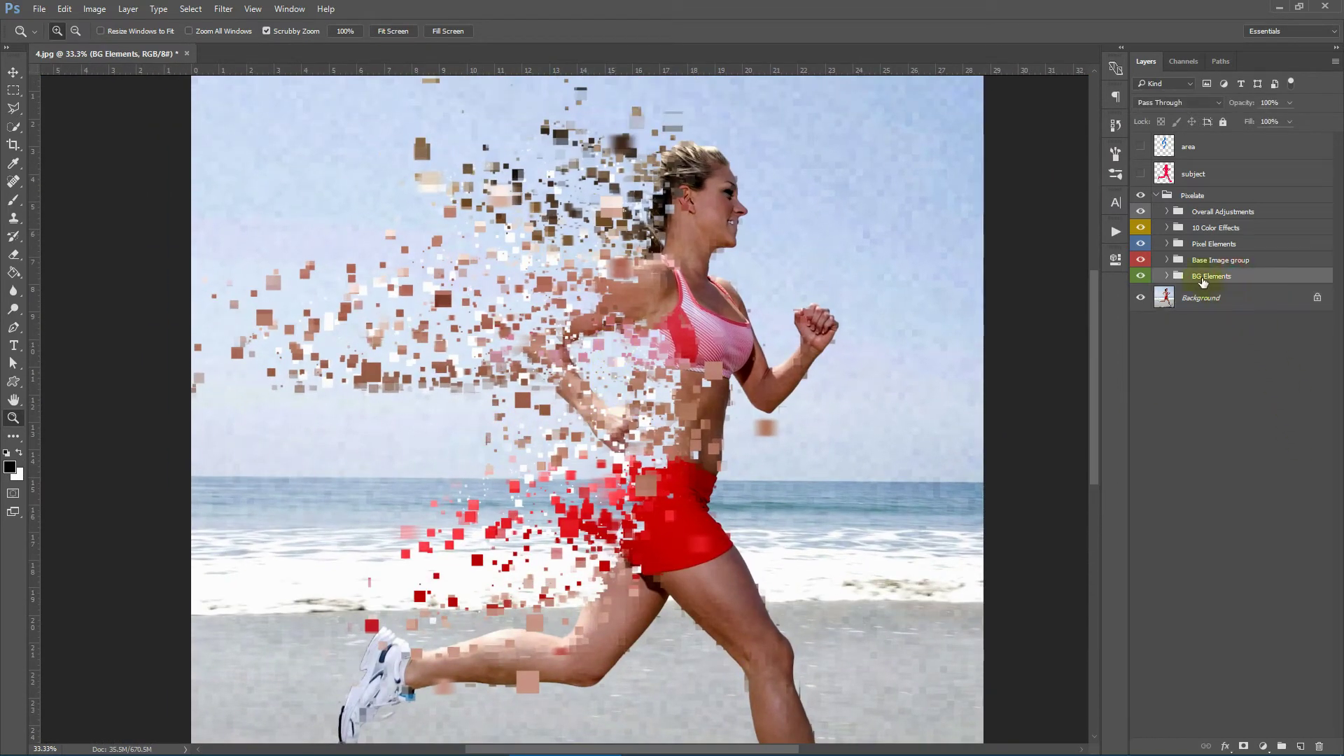
Toggle visibility of BG Elements, Base Image and Pixel Elements groups to compare.
click(1140, 277)
click(1236, 260)
click(1140, 260)
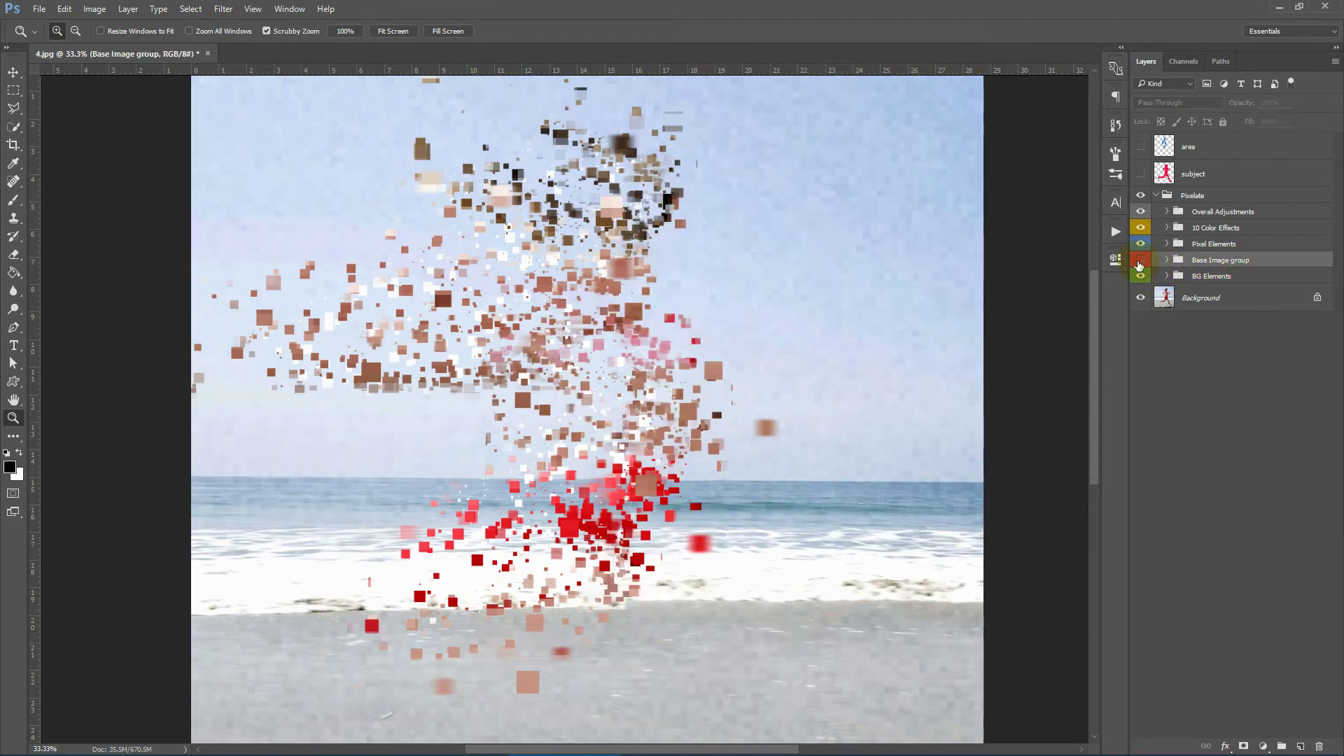
click(1140, 261)
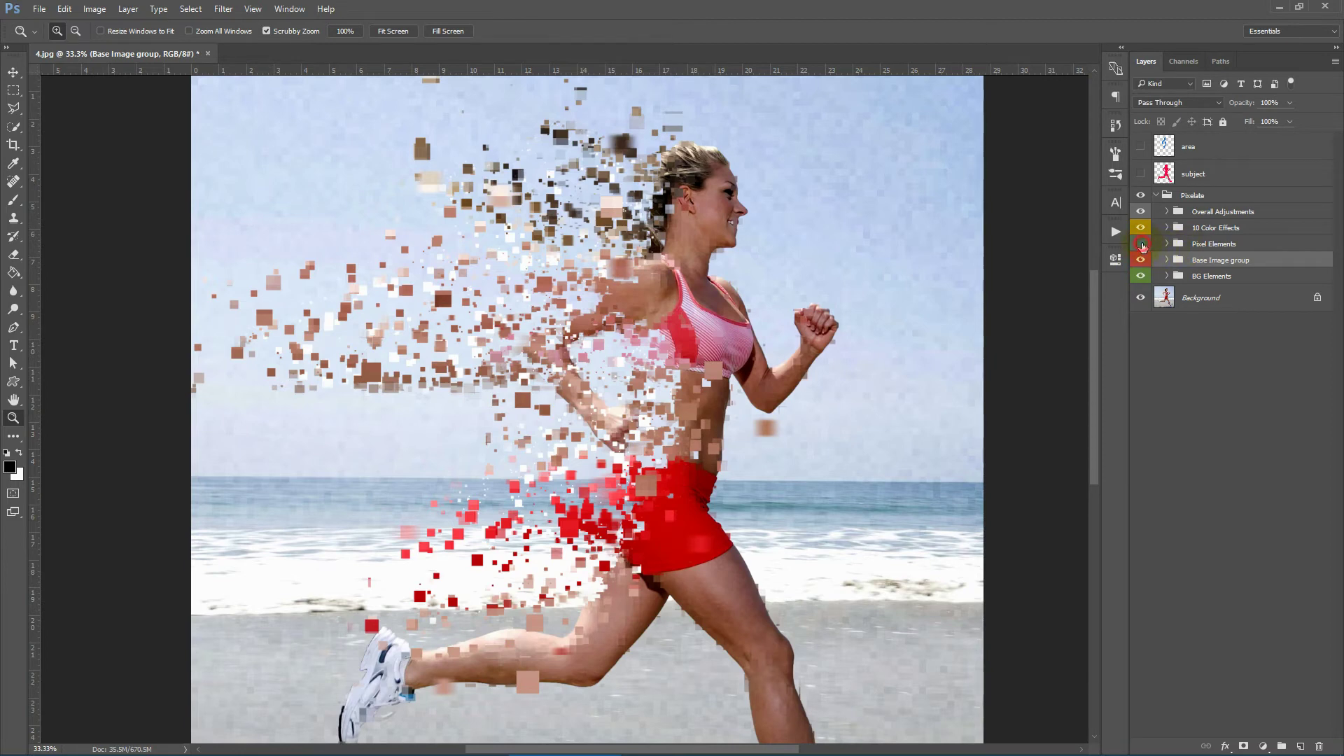
click(1141, 244)
click(1141, 244)
Peek inside 10 Color Effects and Overall Adjustments, then expand BG Elements.
click(1167, 228)
click(1167, 228)
click(1167, 212)
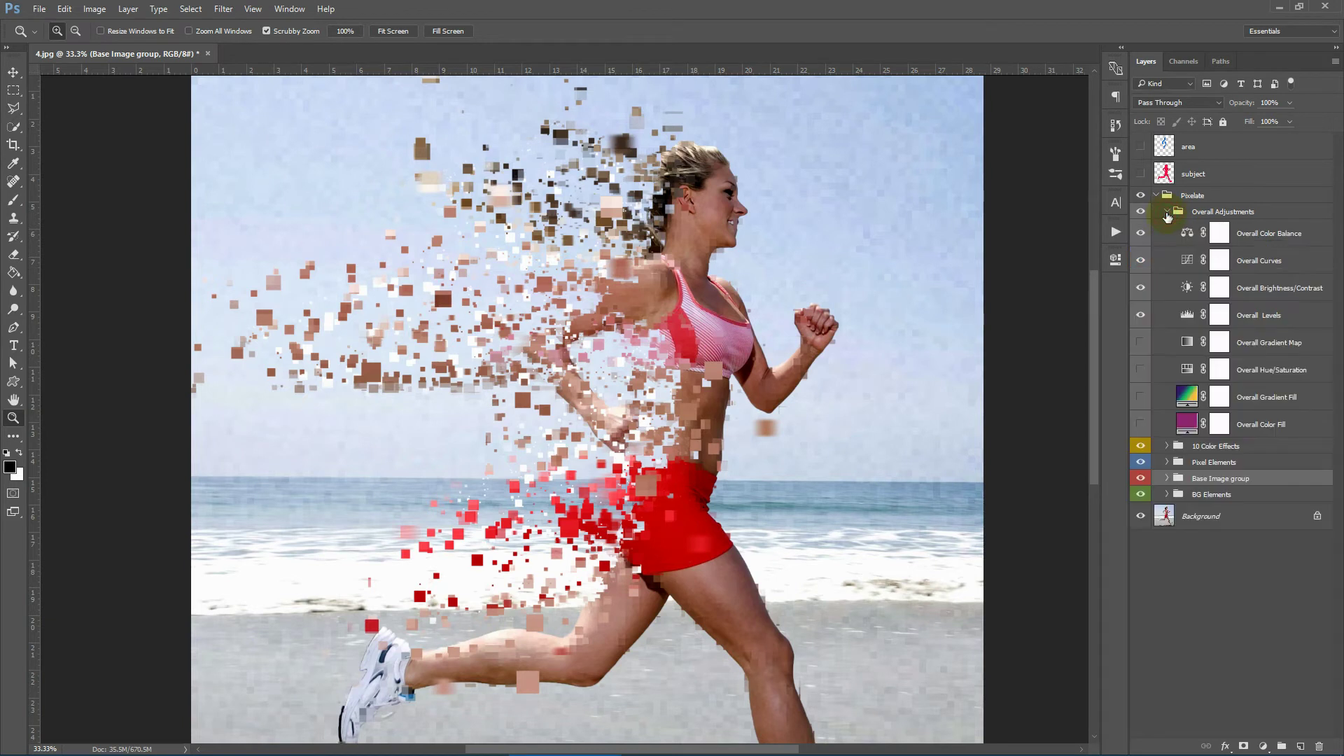
click(1166, 212)
click(1227, 278)
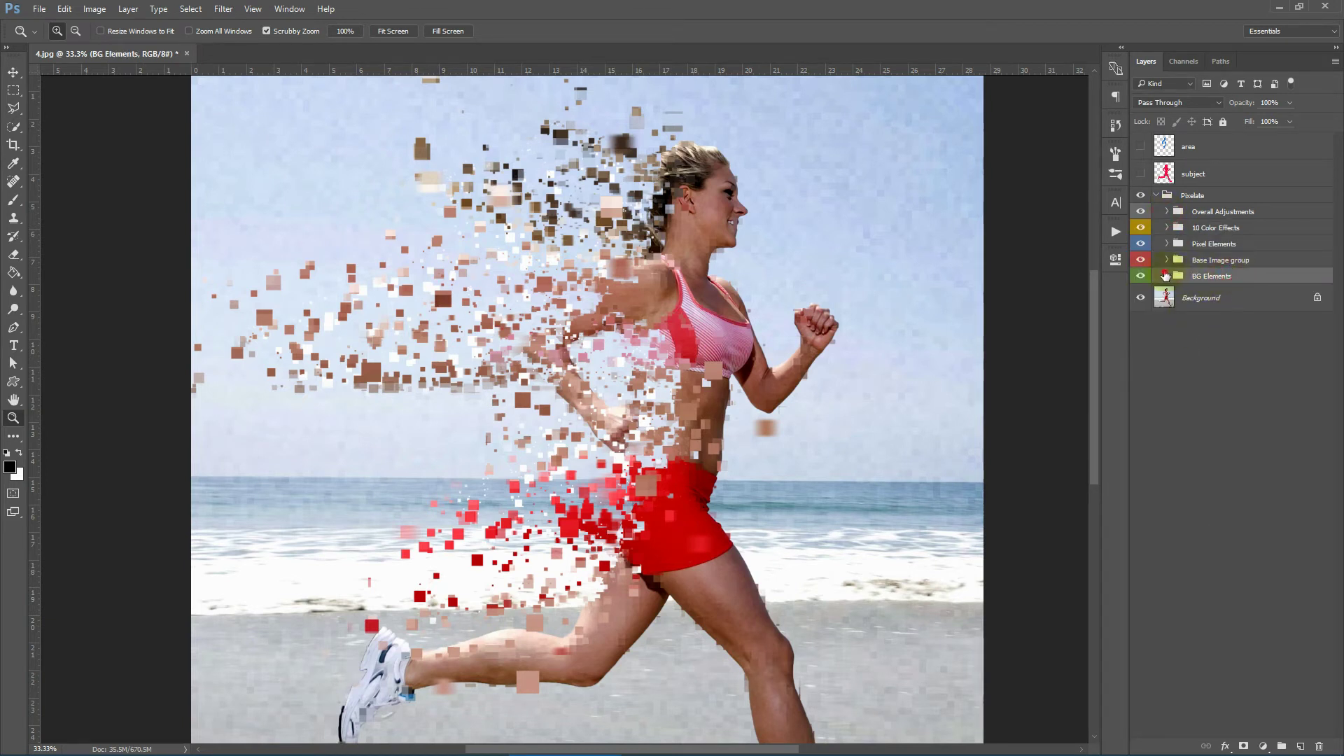
click(1168, 277)
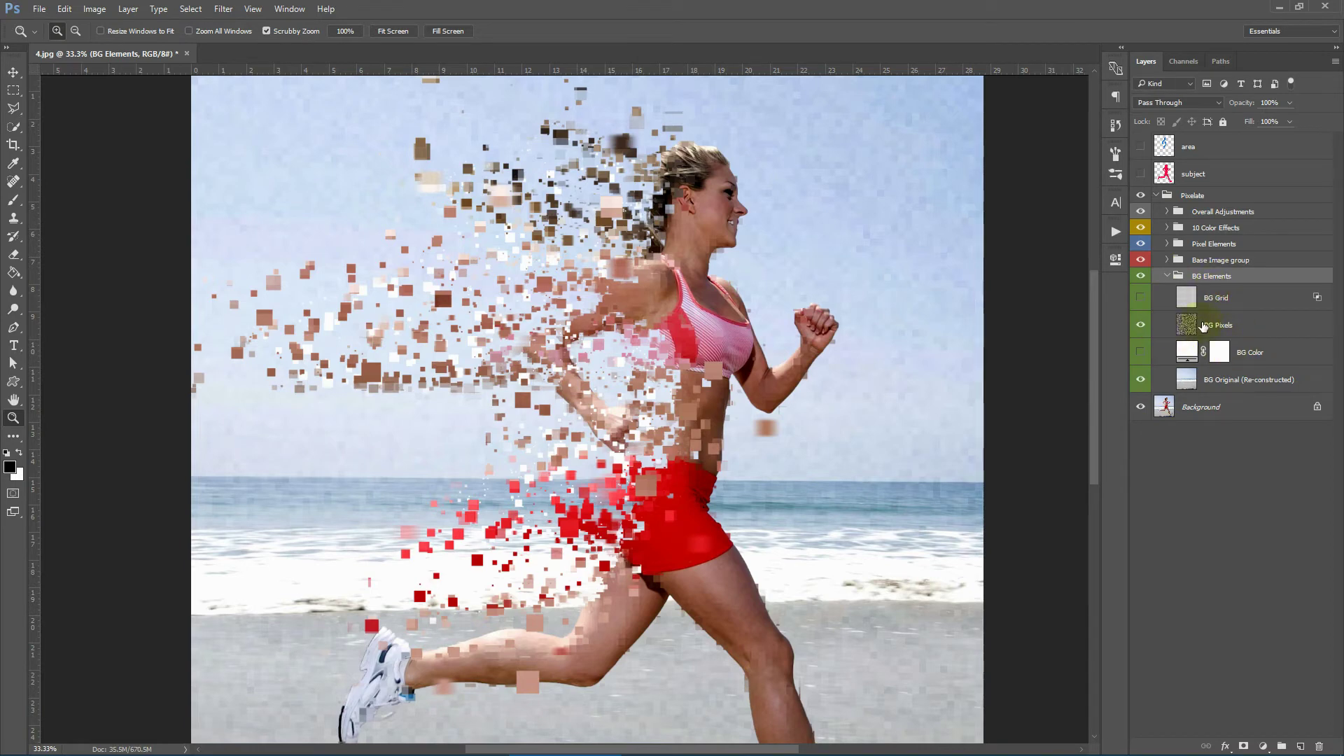
click(1204, 326)
click(912, 225)
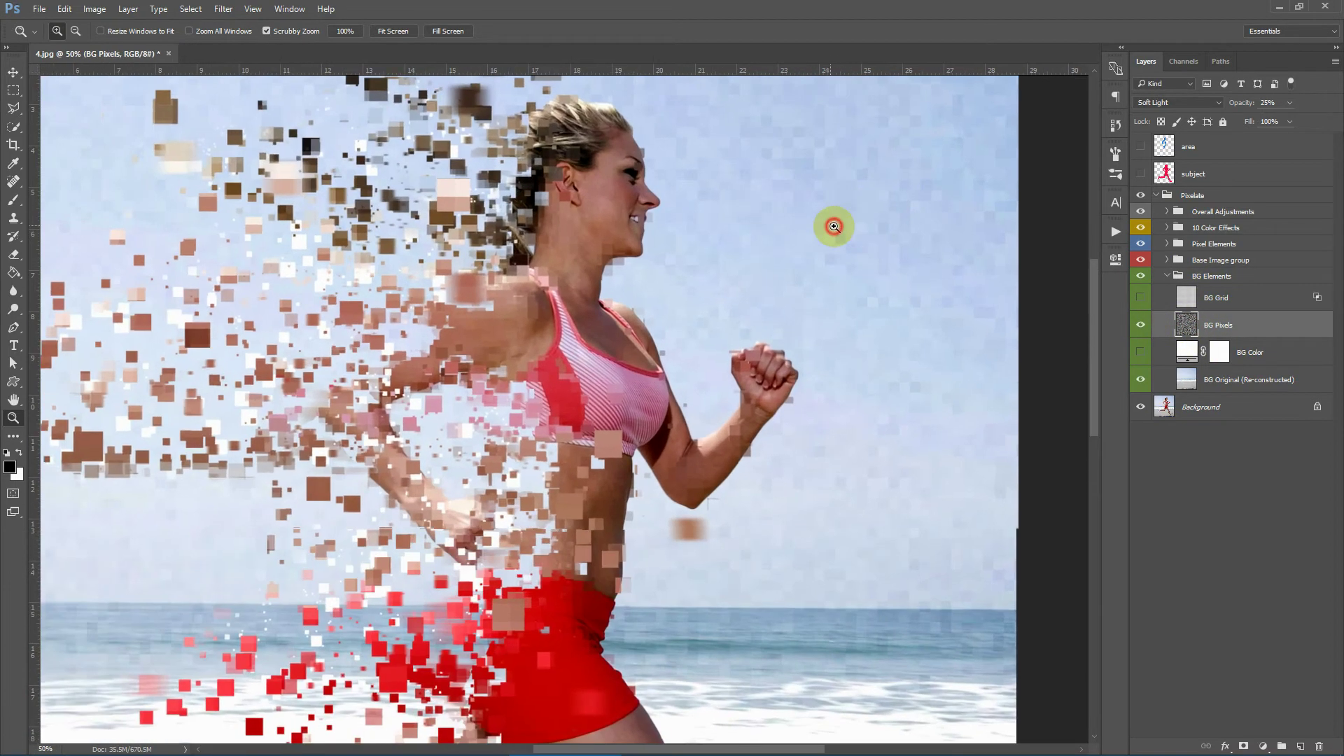
click(834, 226)
click(1141, 324)
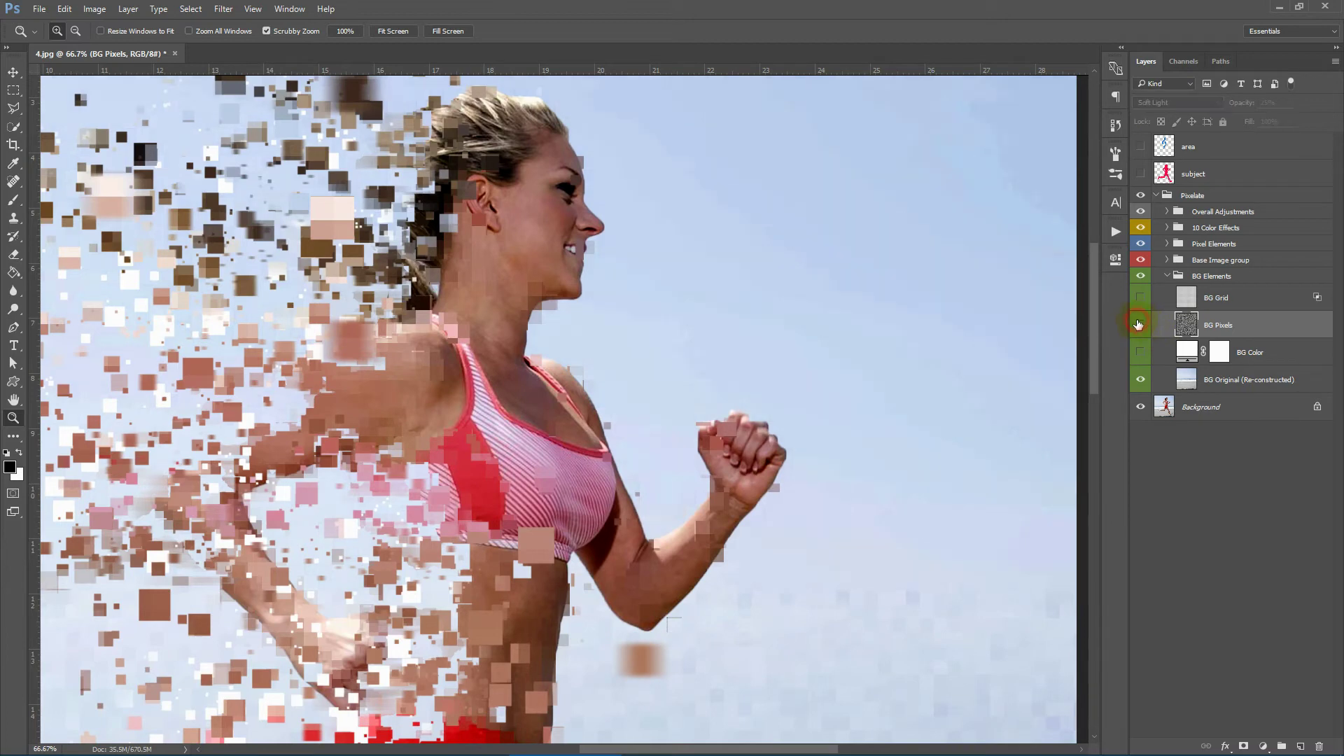
click(394, 31)
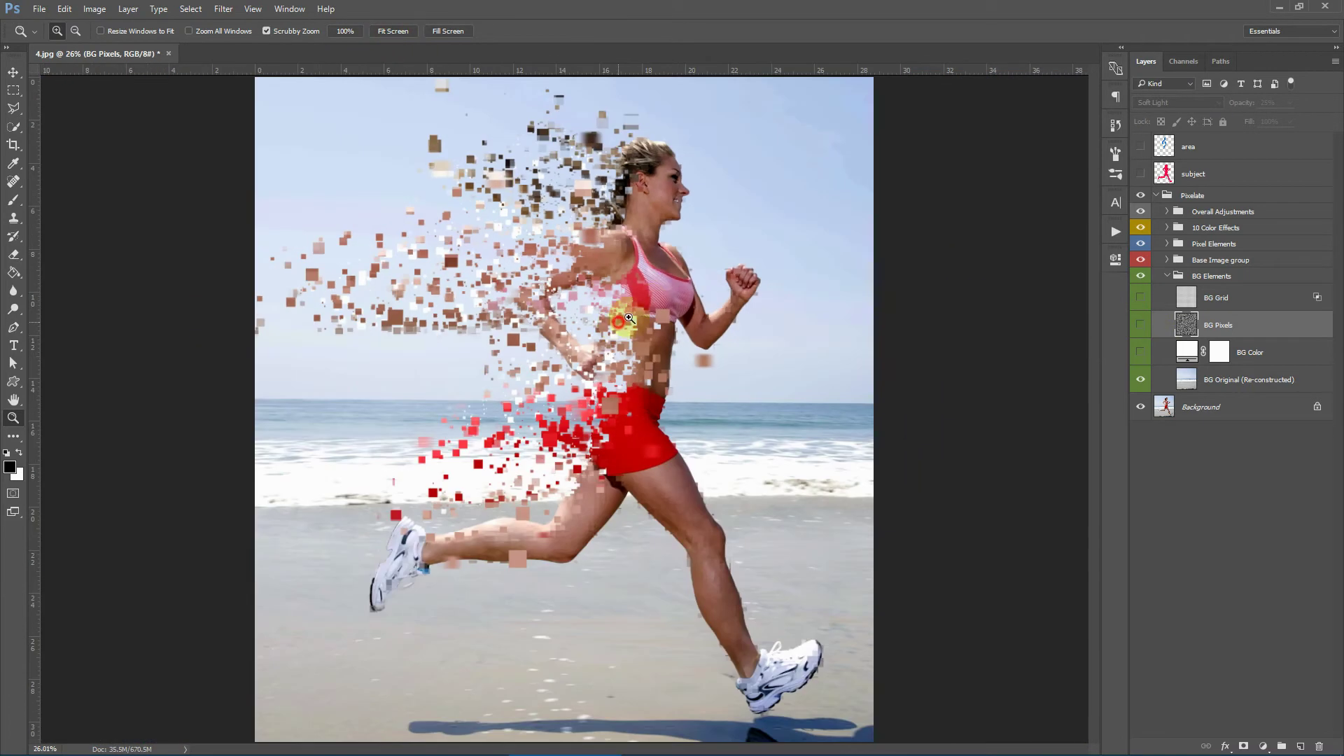
click(729, 369)
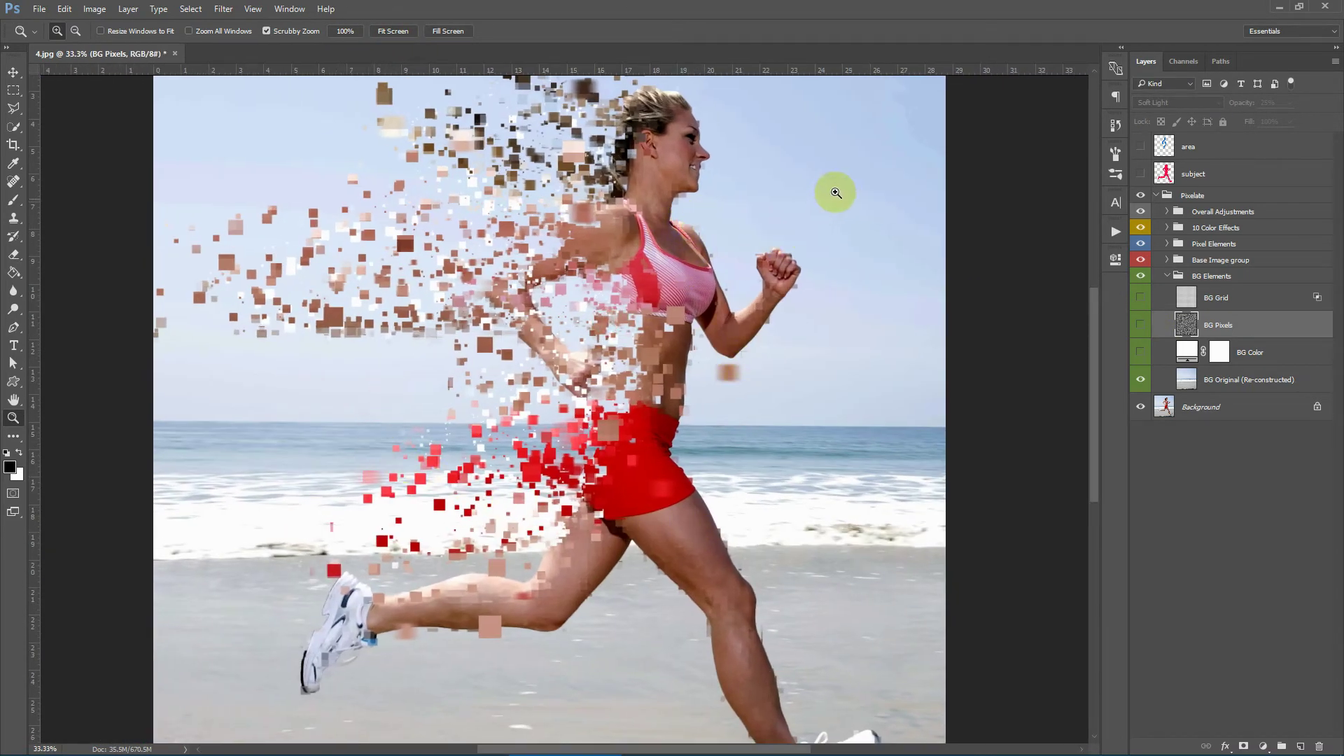
click(1140, 325)
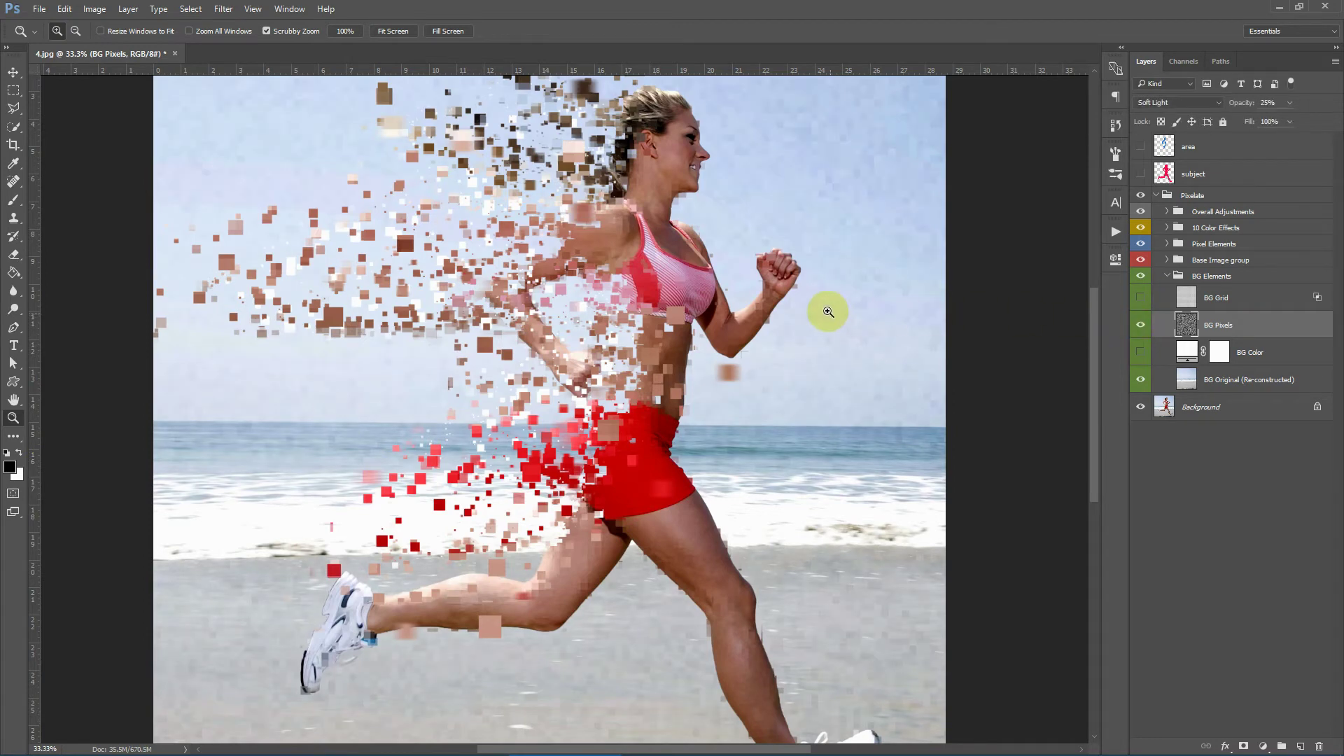
scroll(816, 234, up, 2)
click(796, 208)
scroll(801, 210, up, 2)
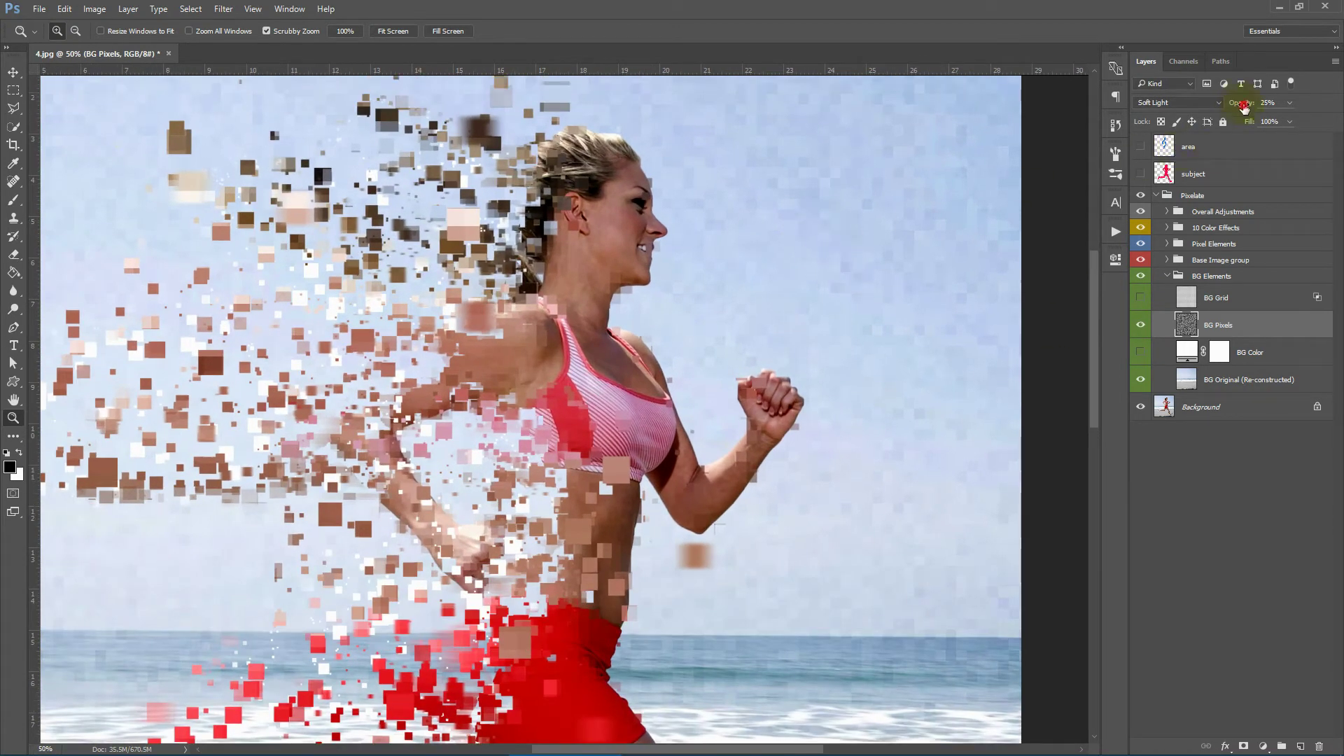
drag(1244, 105, 1340, 105)
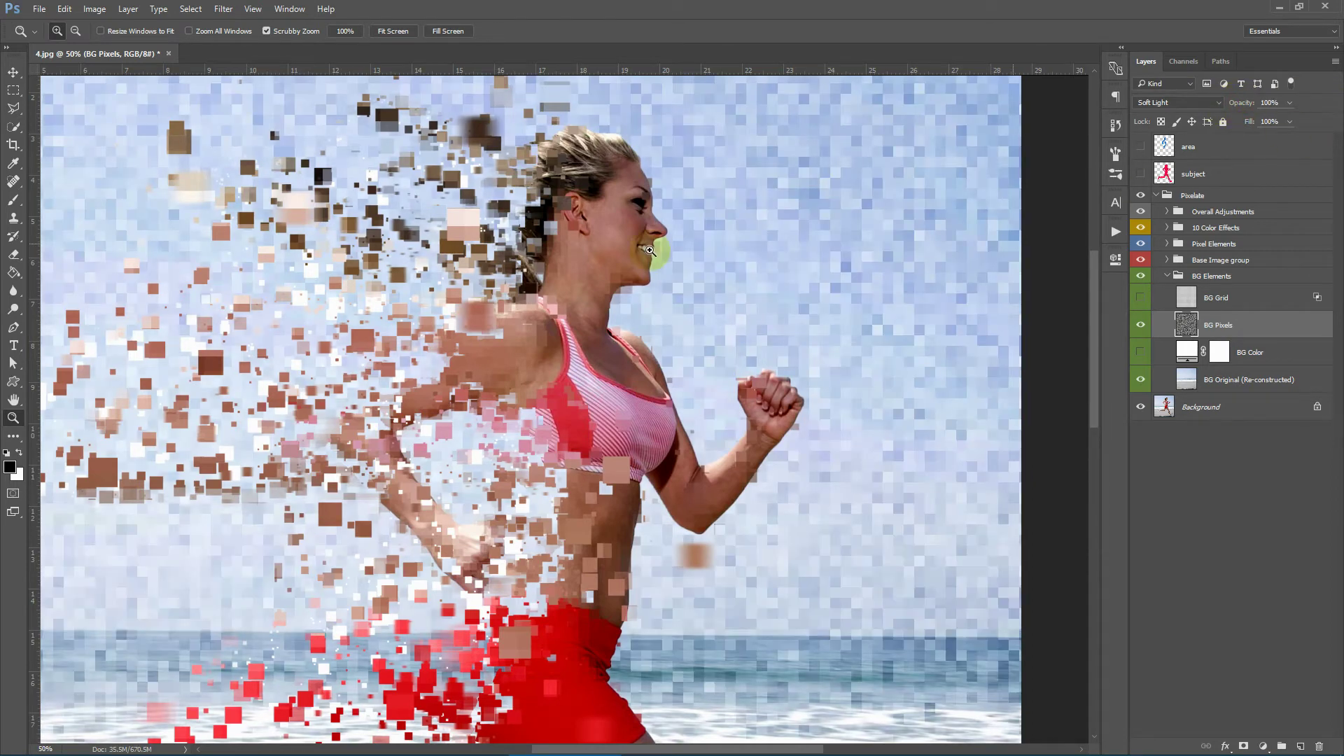
click(382, 31)
click(725, 178)
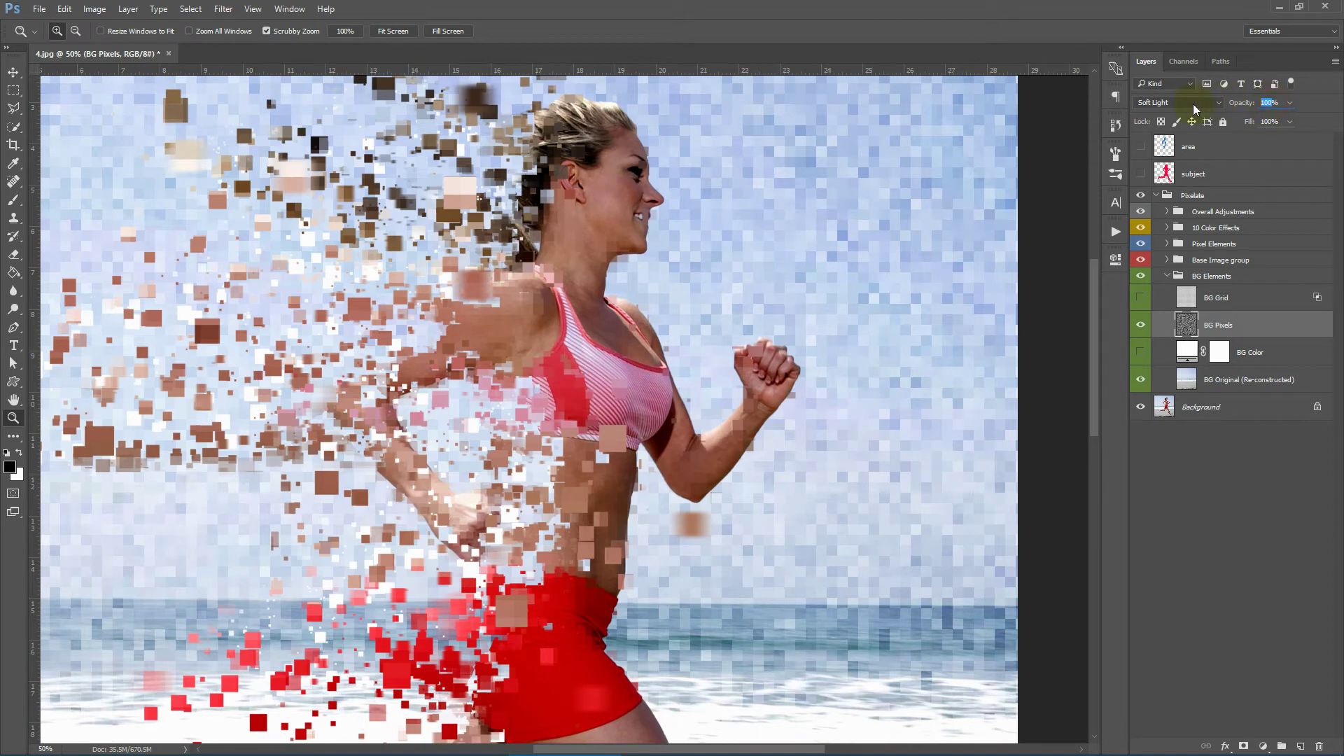
text(25)
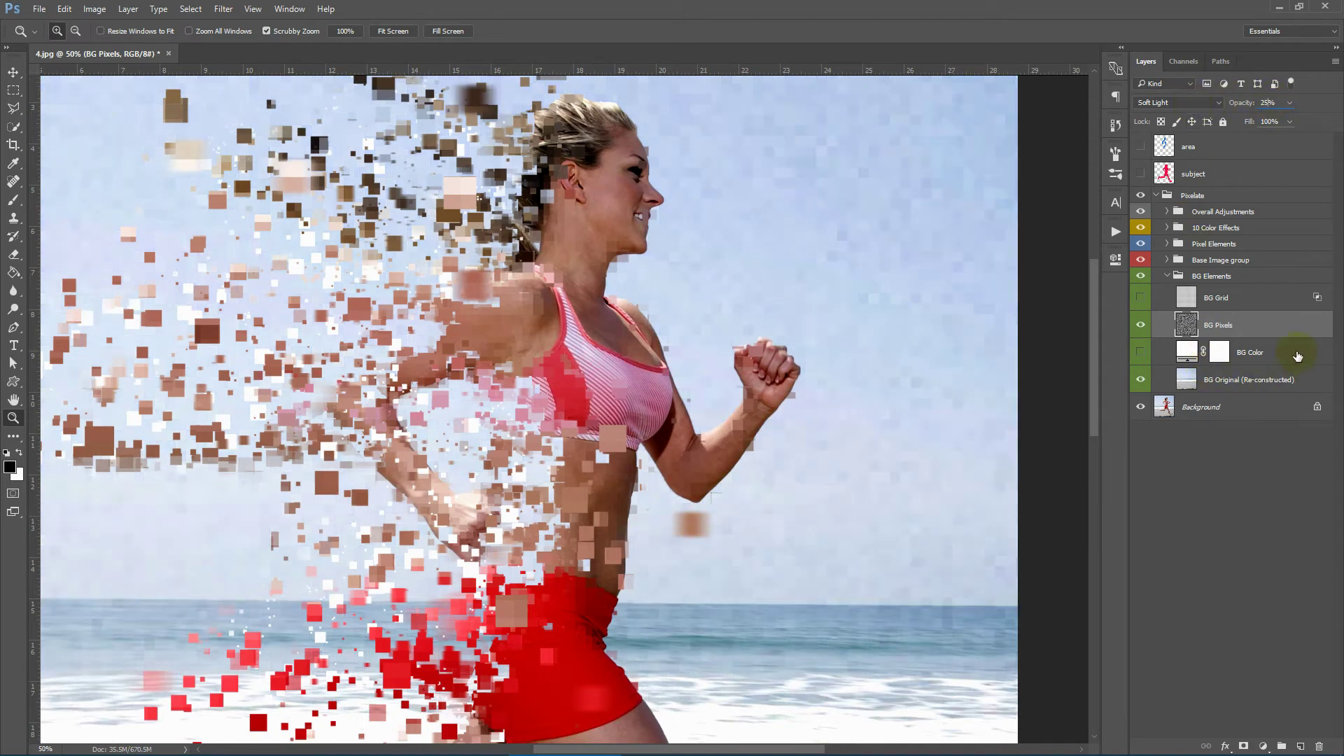
click(1289, 357)
click(1148, 352)
click(1148, 352)
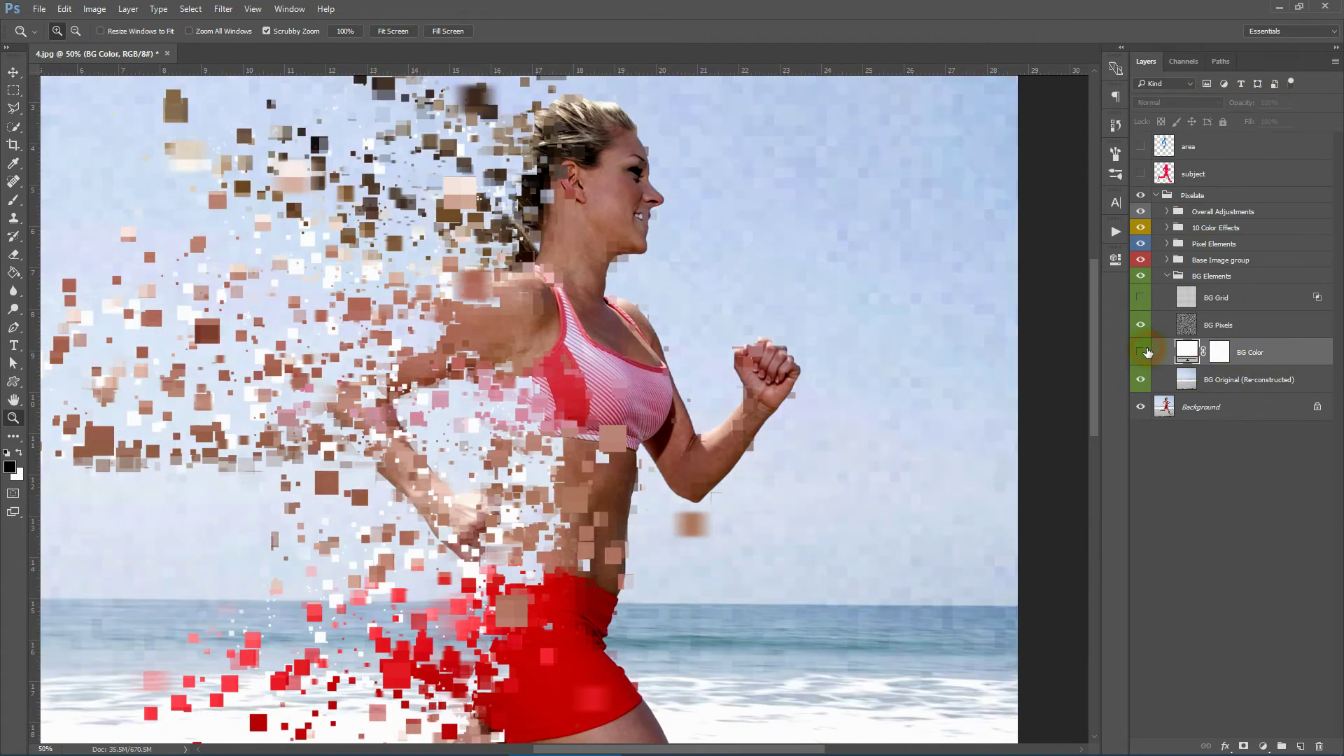
click(1143, 353)
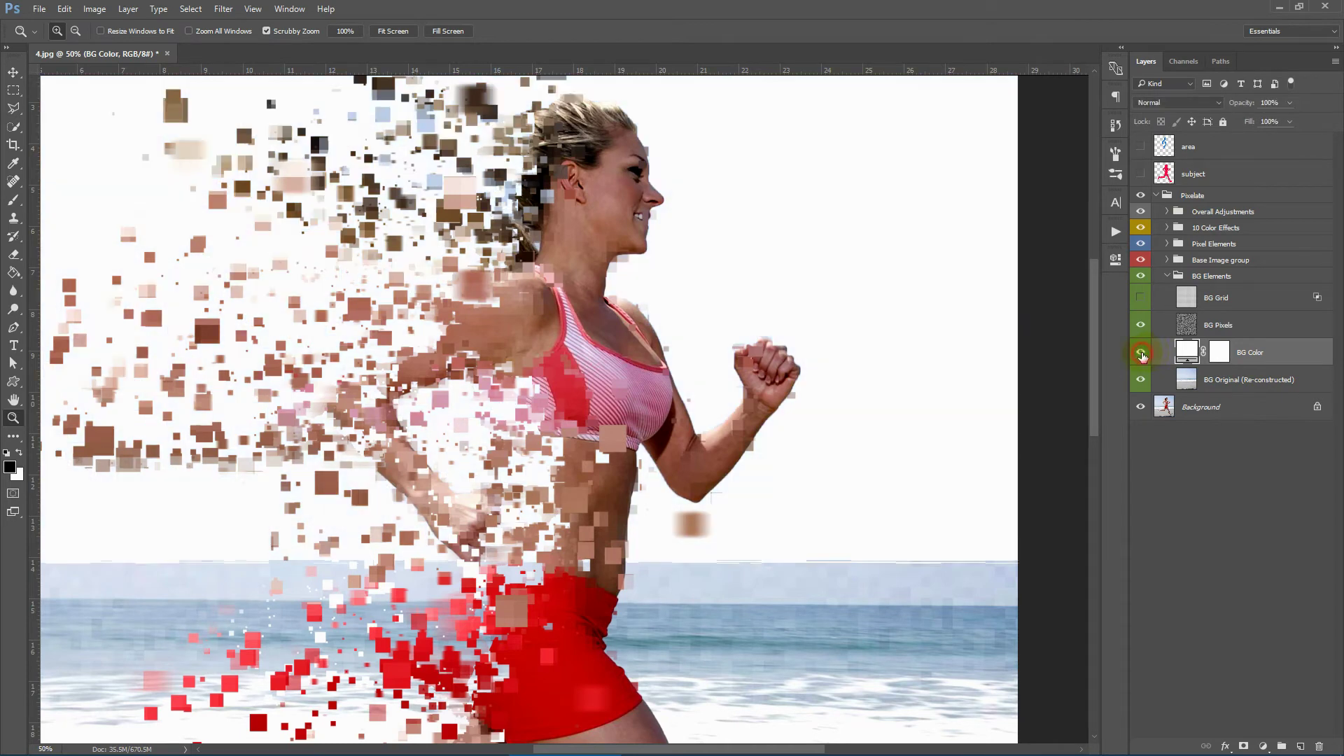
click(393, 32)
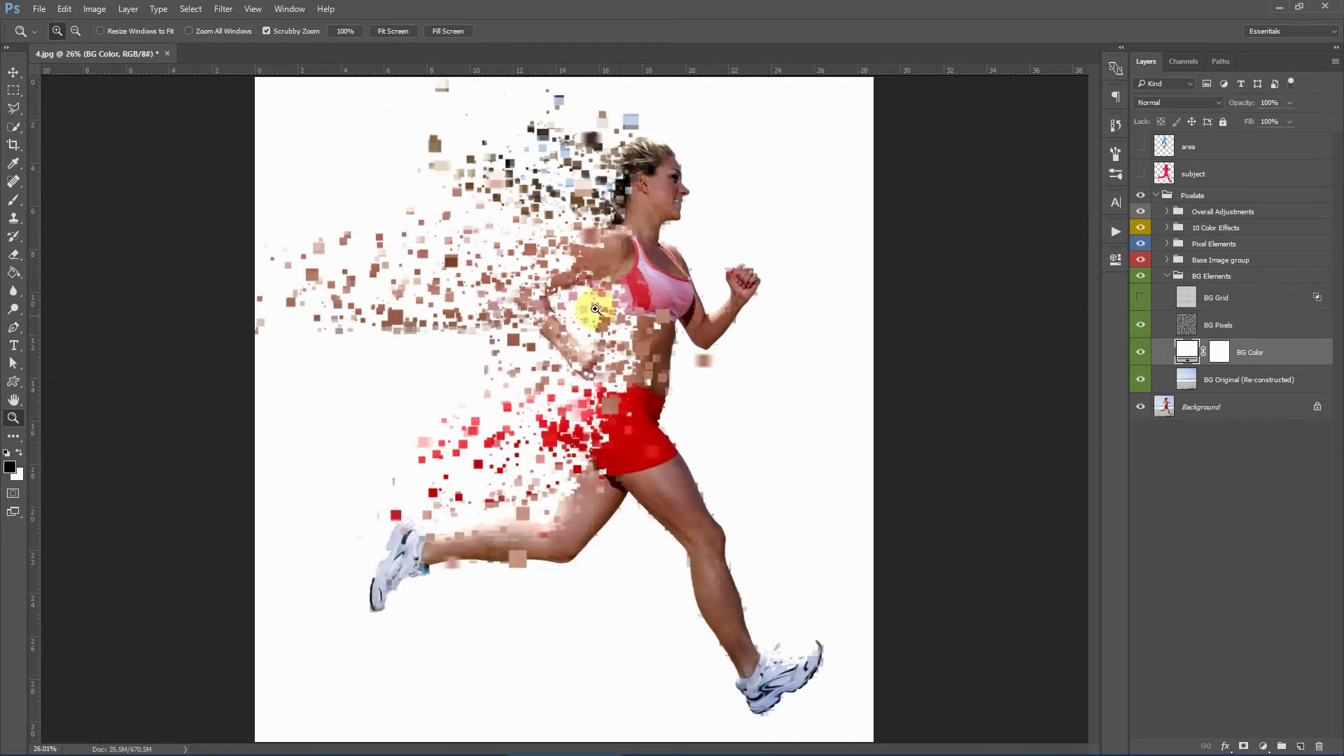
click(728, 207)
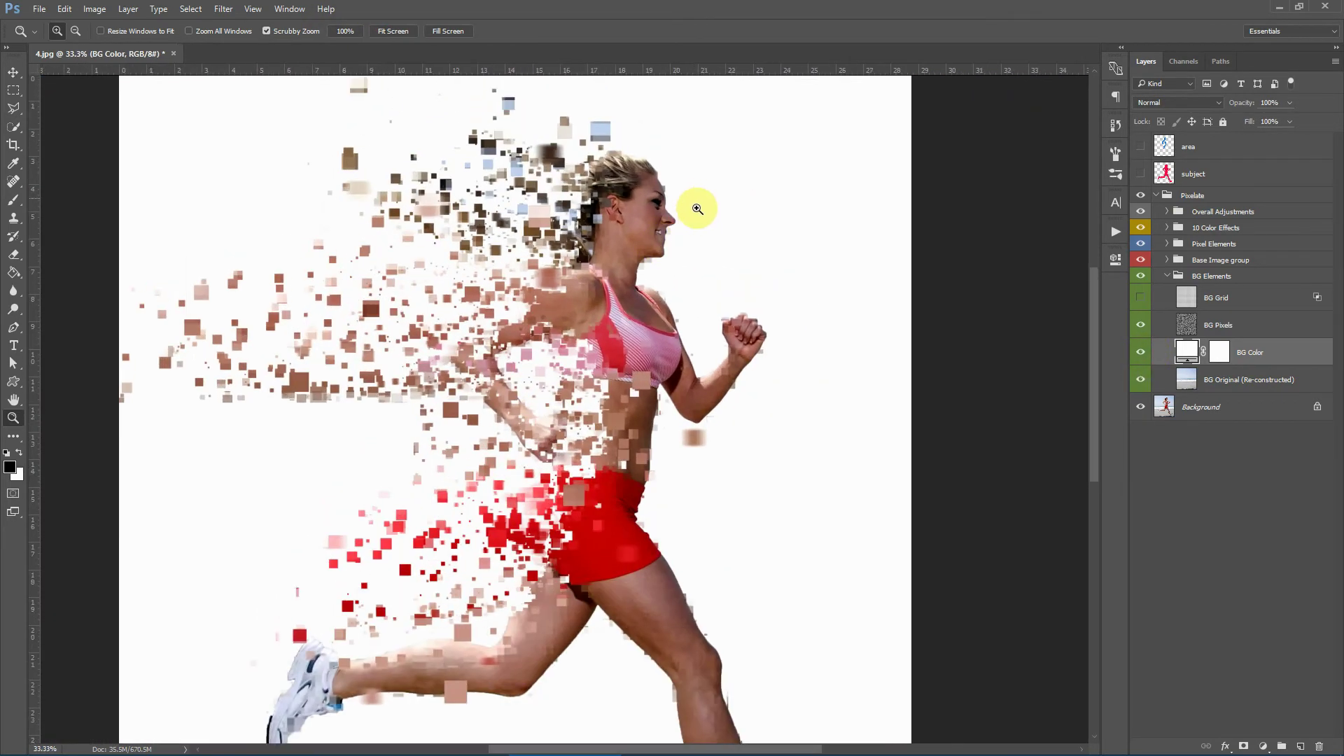
click(1140, 355)
click(1140, 354)
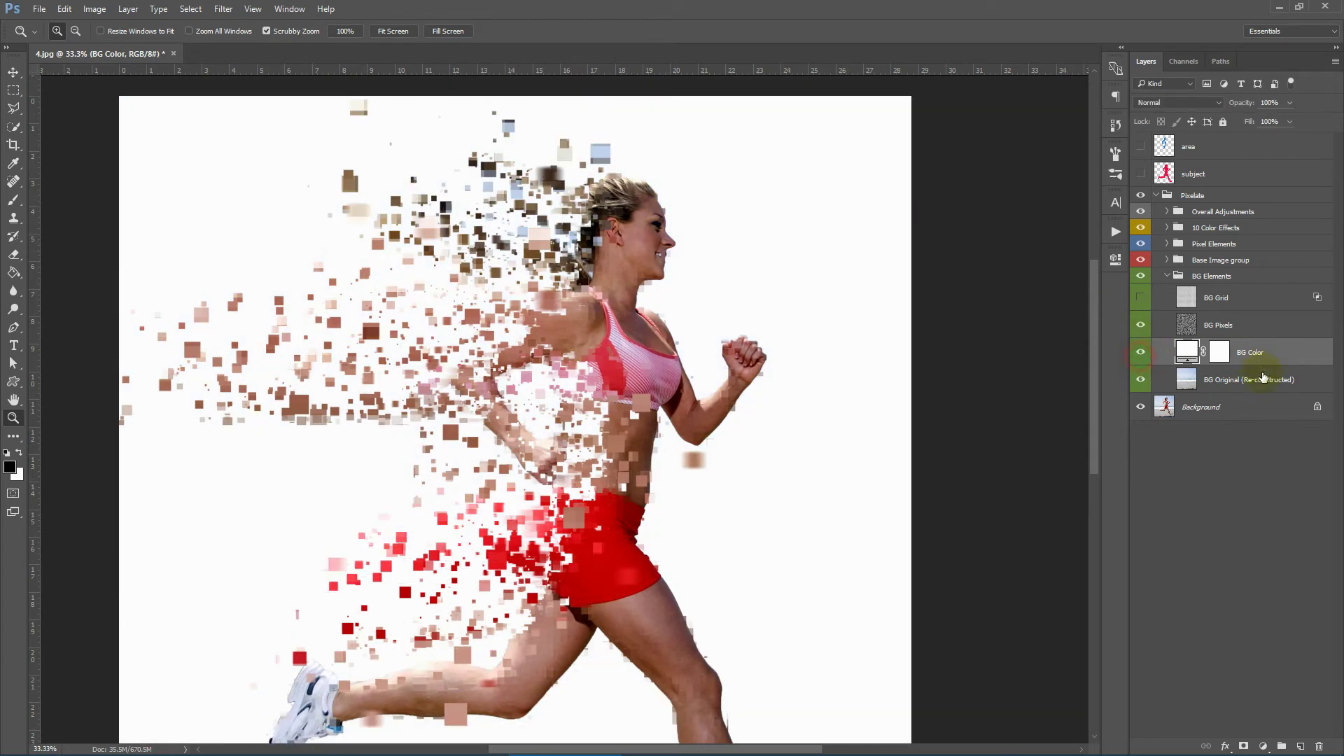
double_click(1187, 351)
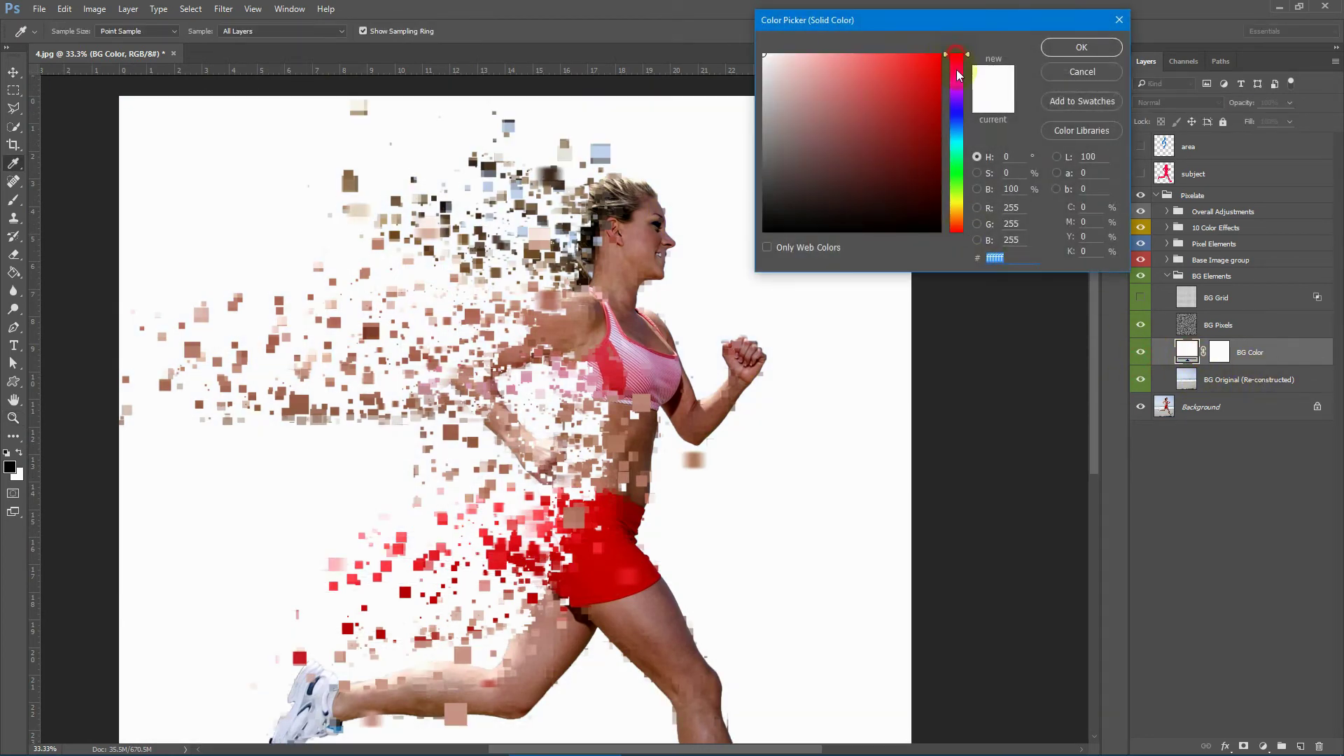
drag(836, 63, 790, 54)
drag(956, 60, 960, 207)
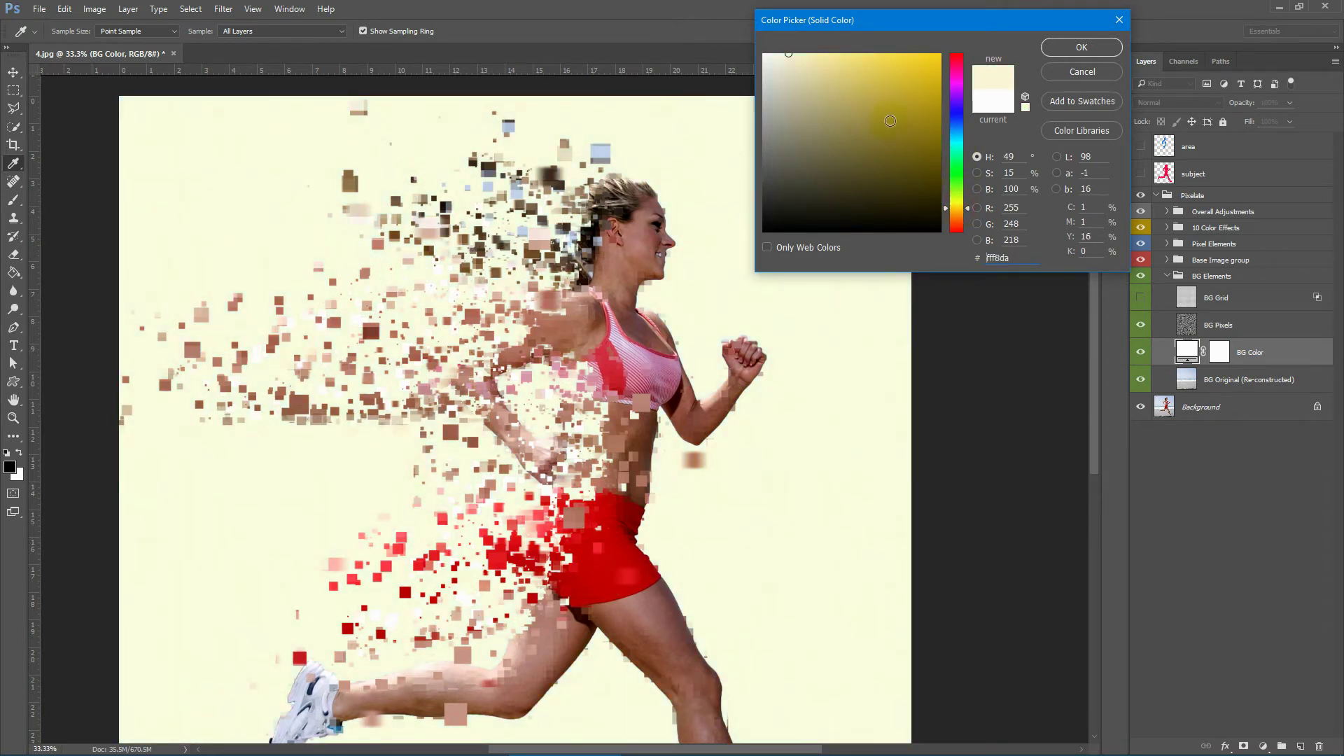
click(1067, 71)
click(1141, 352)
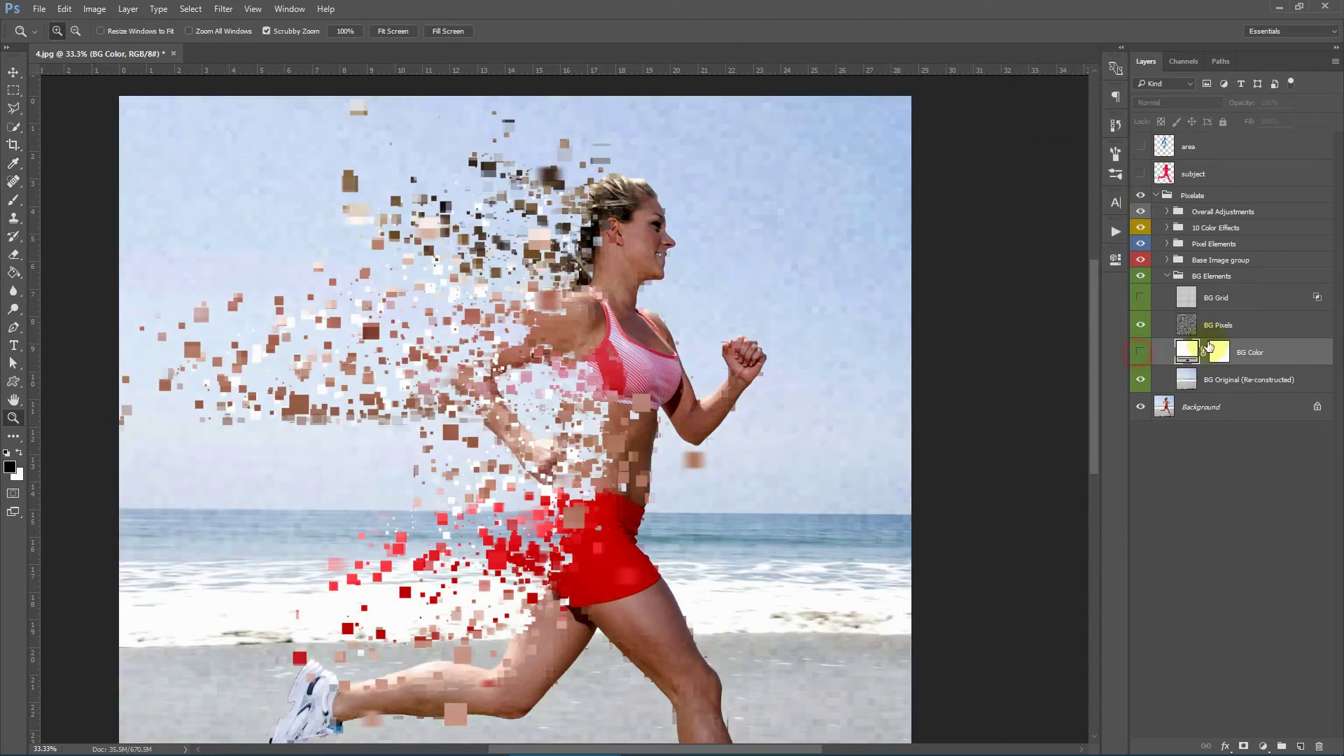
click(1244, 299)
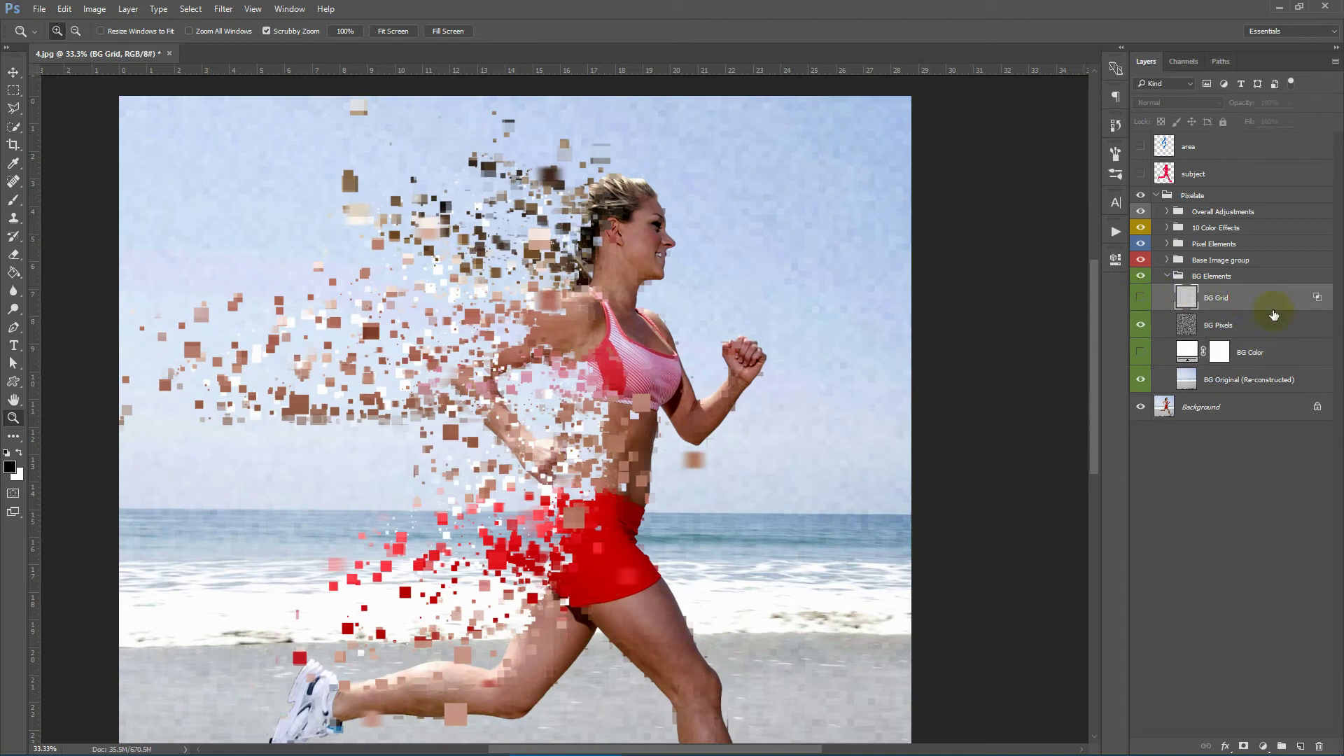
Inspect the BG Grid overlay up close, then hide it and fit the image on screen.
click(1138, 298)
click(816, 255)
click(741, 234)
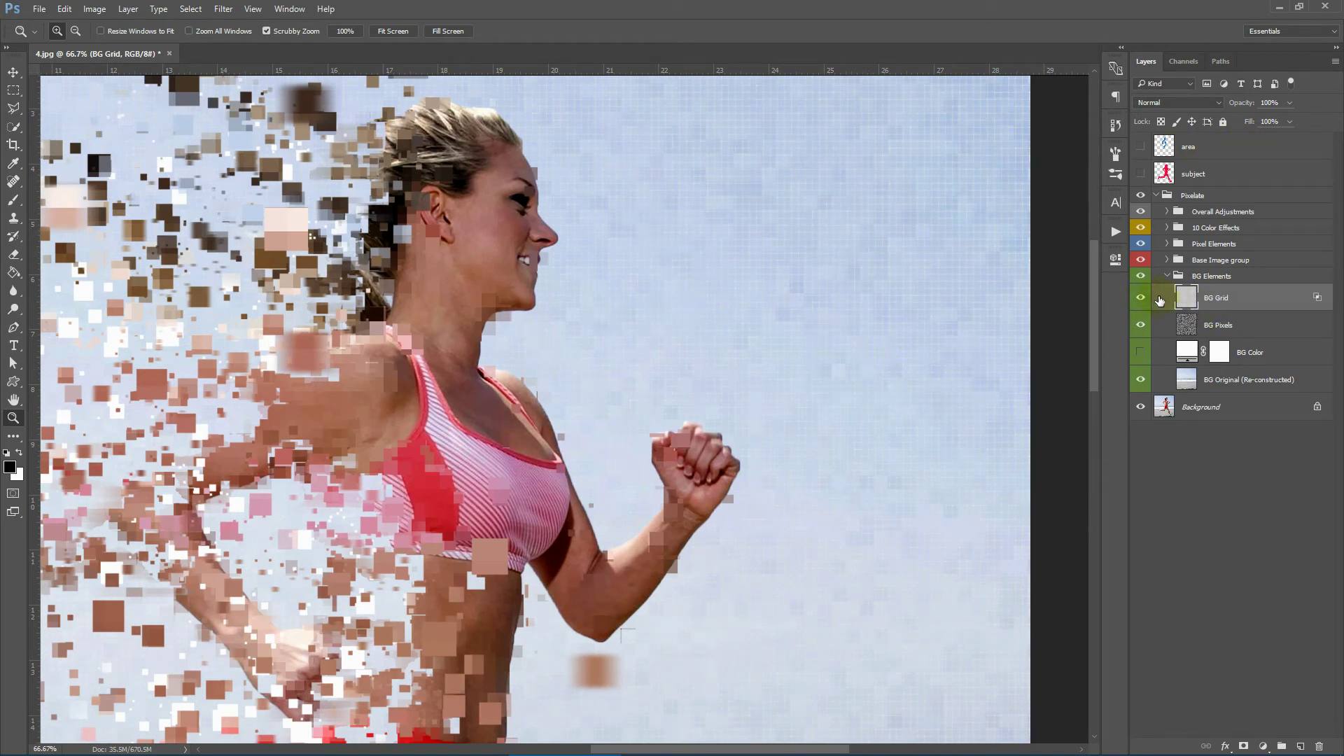
click(1173, 297)
click(1140, 301)
click(387, 30)
Compare with Base Image hidden, hide the red subject, collapse BG Elements, select Base Image.
click(1256, 379)
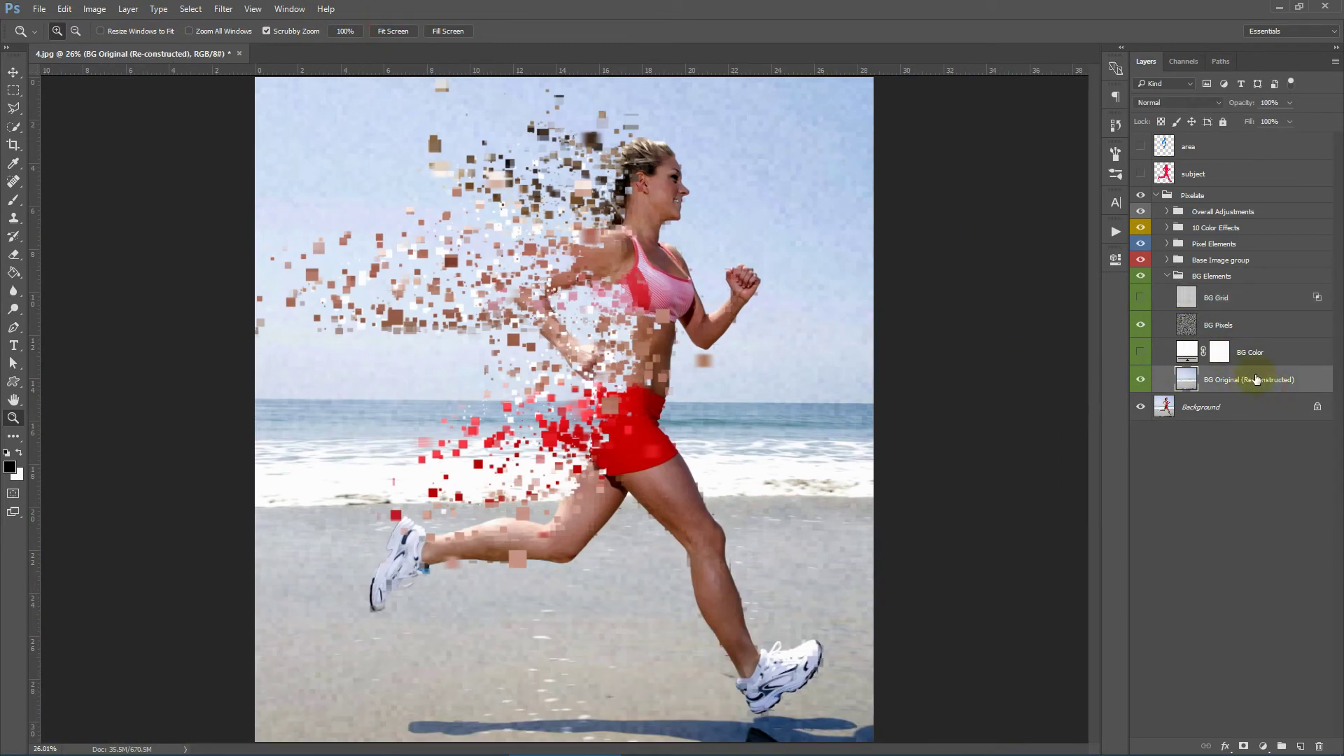
click(1140, 261)
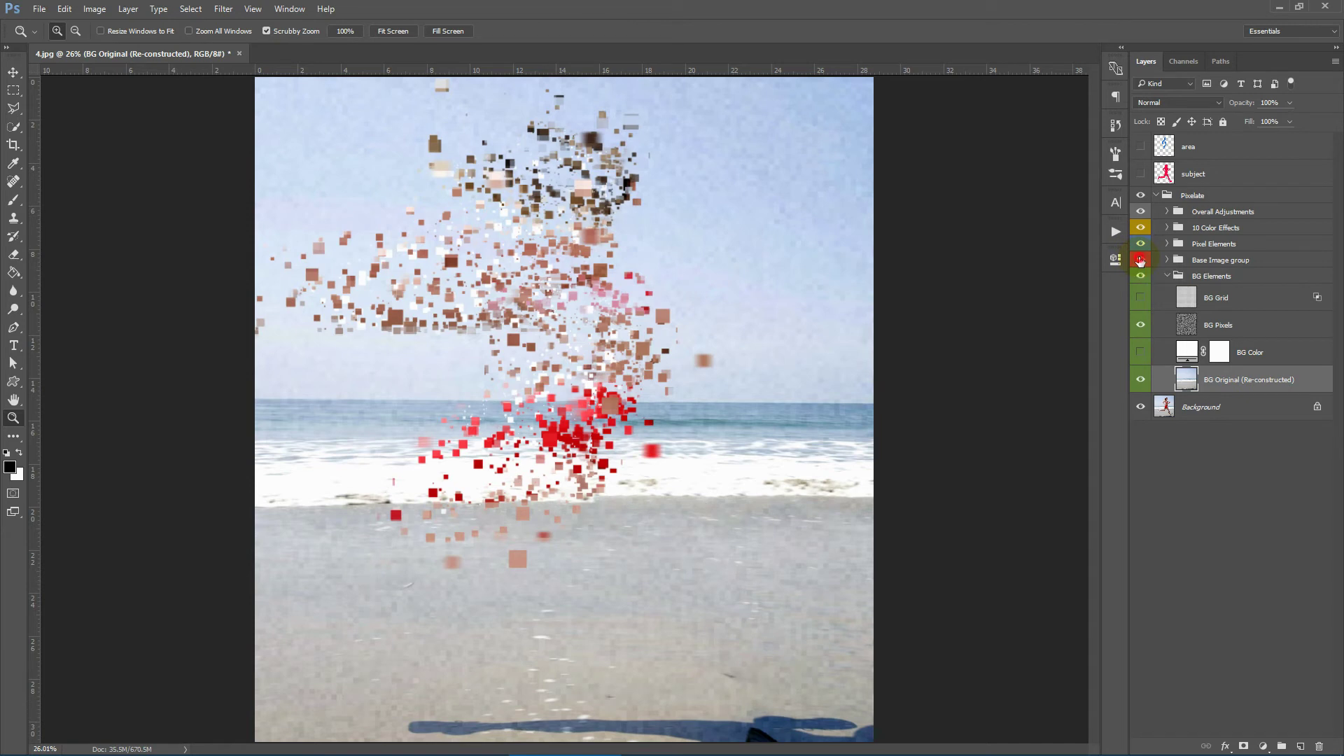
click(1140, 261)
click(1139, 261)
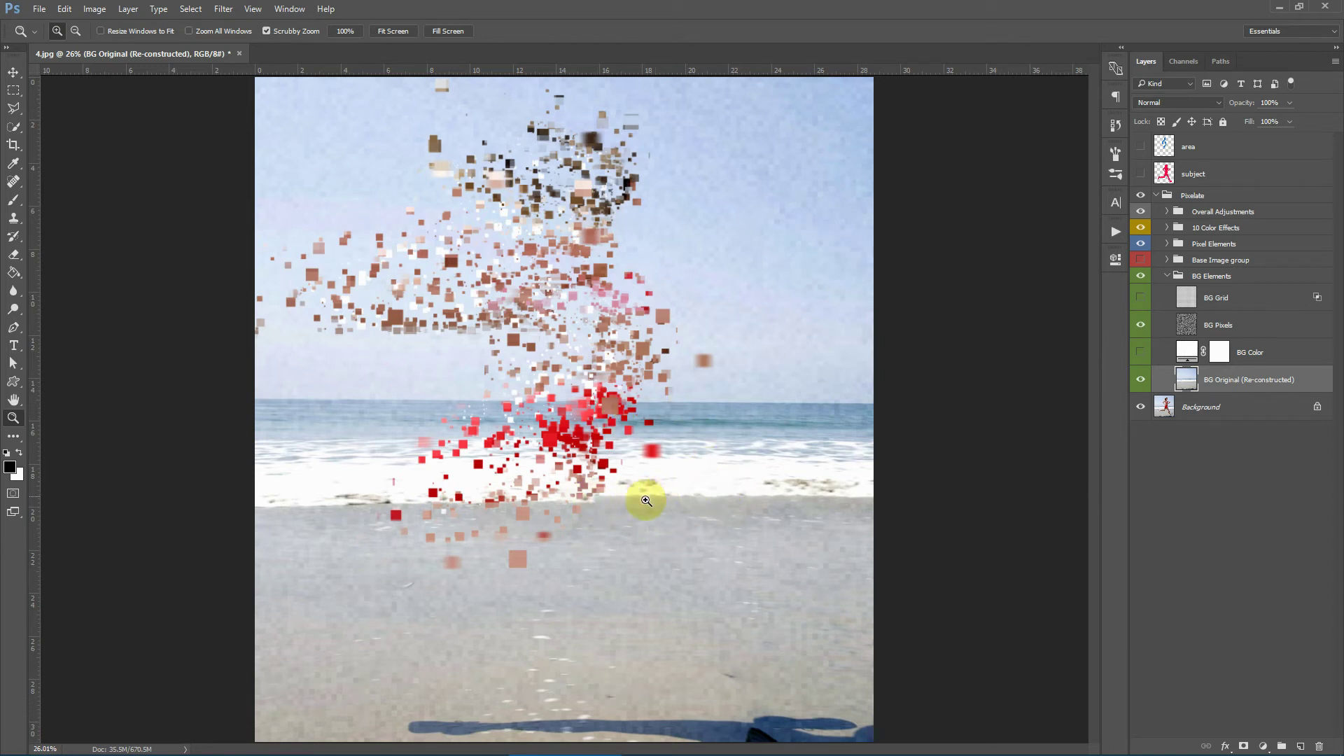
click(1141, 173)
click(1141, 260)
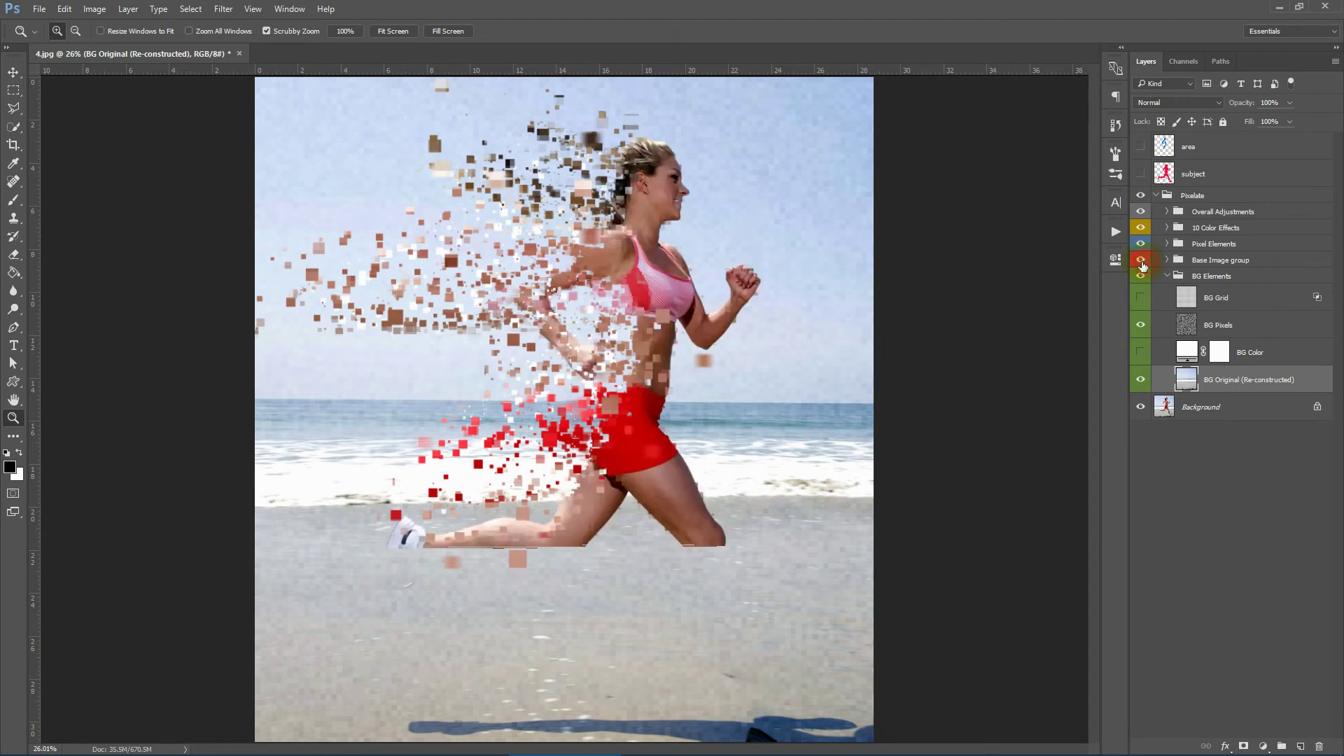
click(1168, 276)
click(1225, 261)
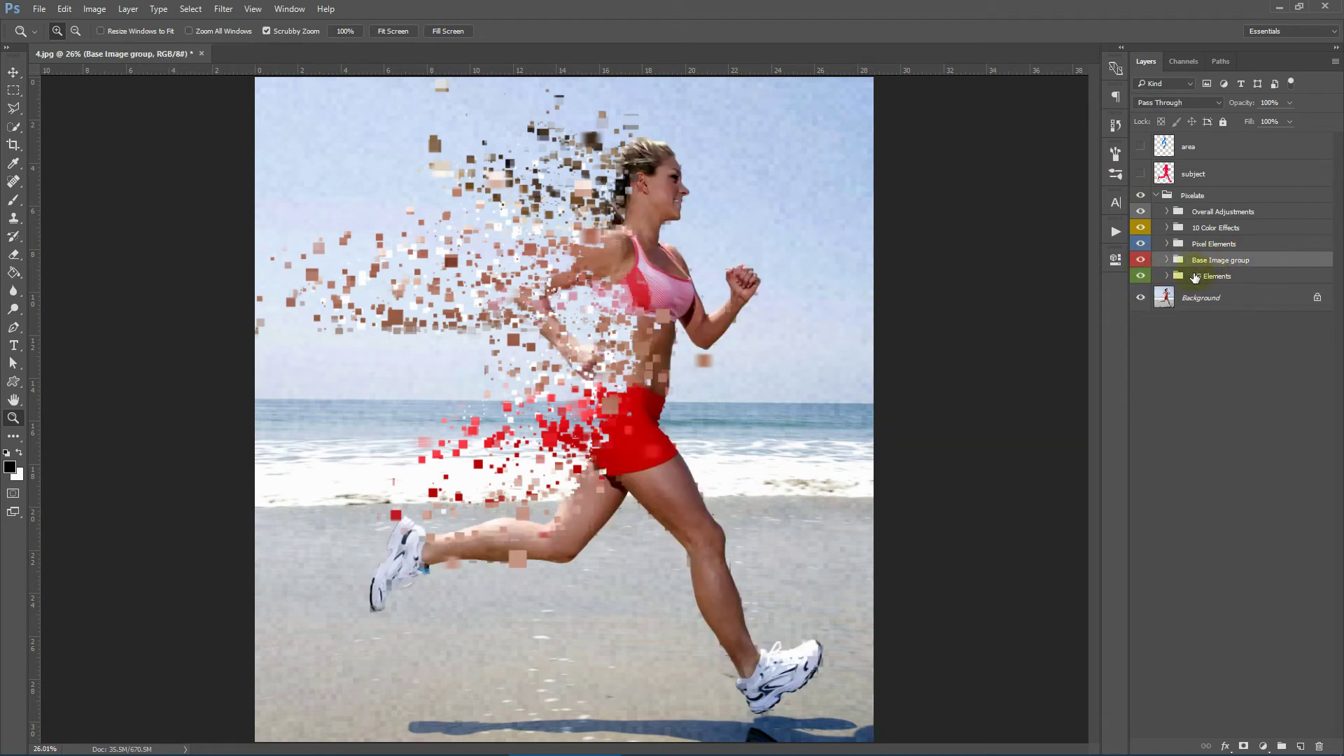
Expand the Base Image group and toggle its Dispersed and Complete layers to compare.
click(1167, 260)
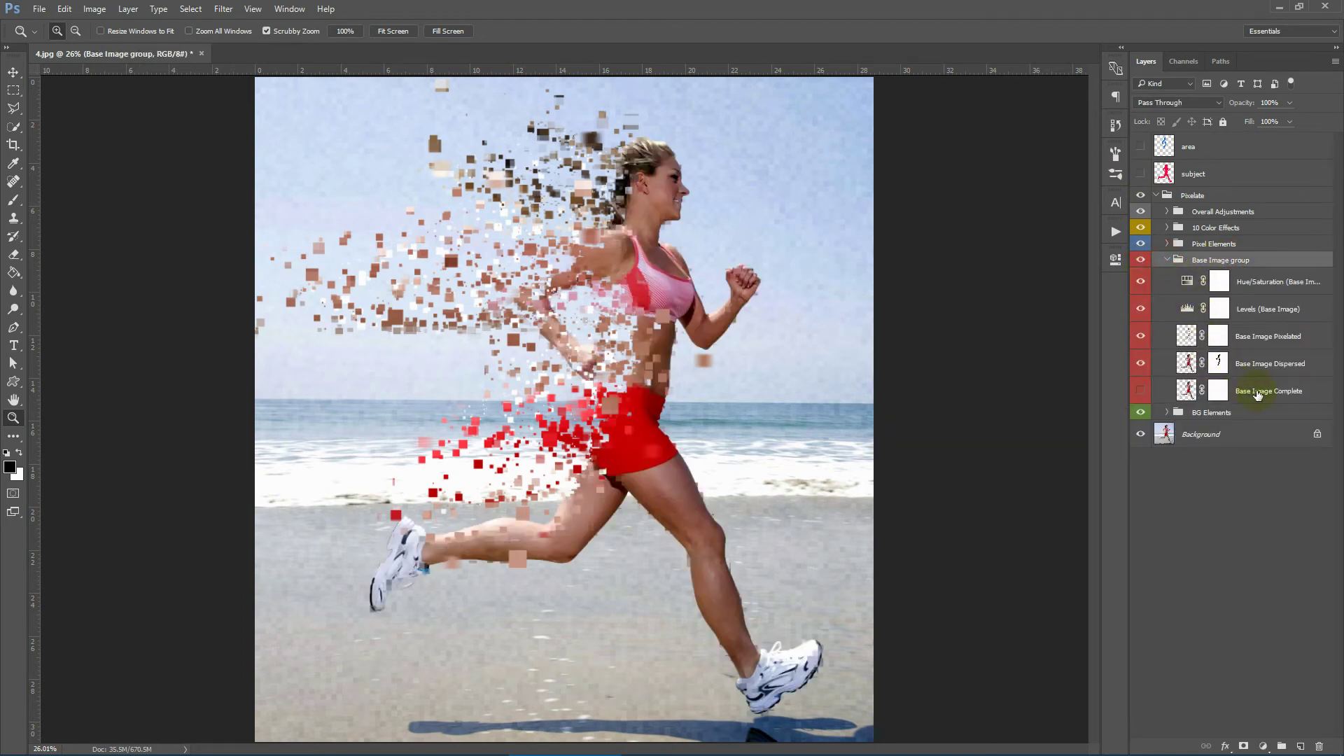
click(1279, 373)
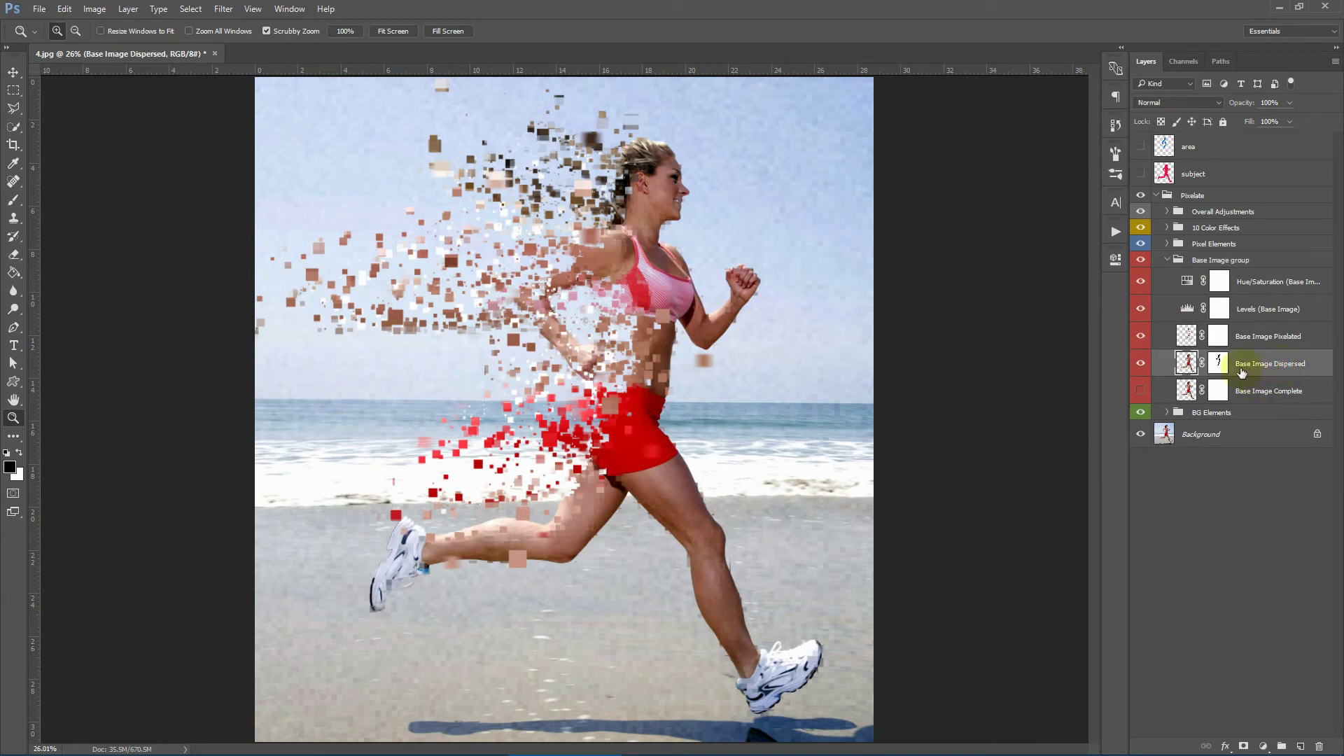
click(1141, 364)
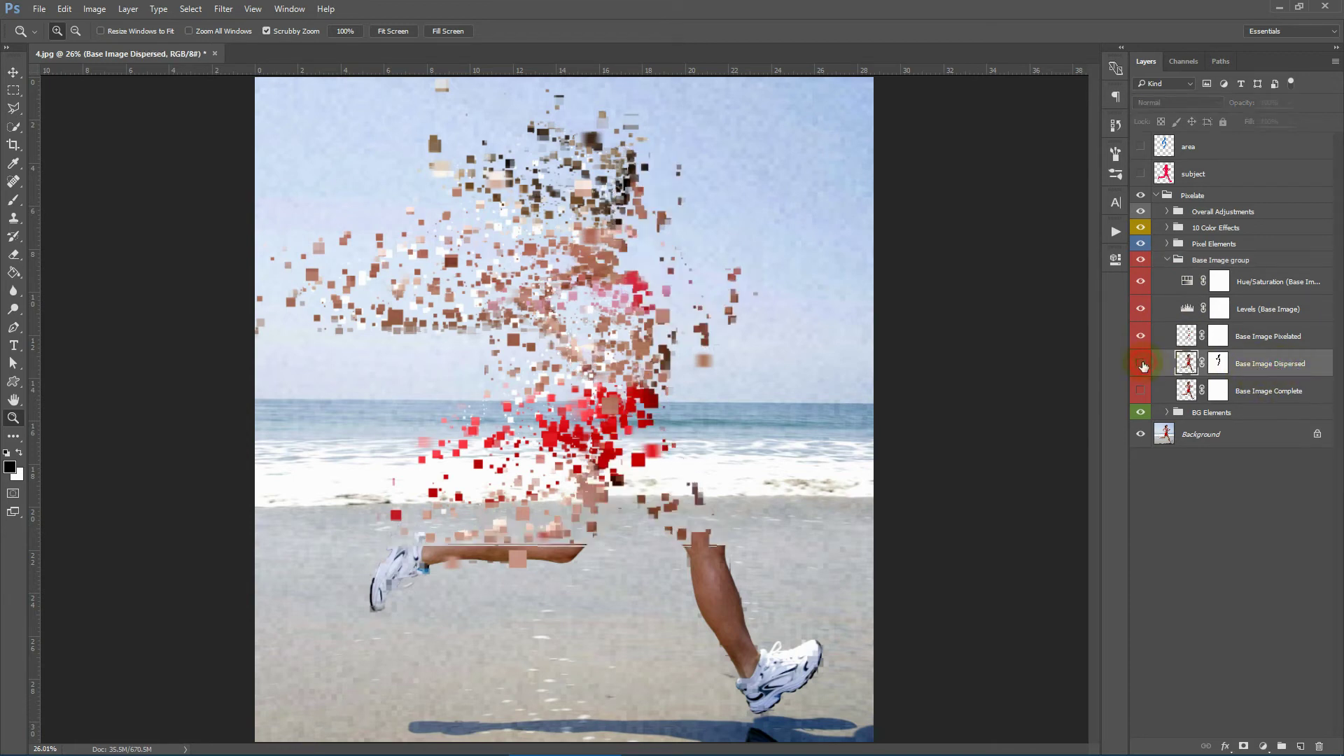
click(1140, 363)
click(1141, 392)
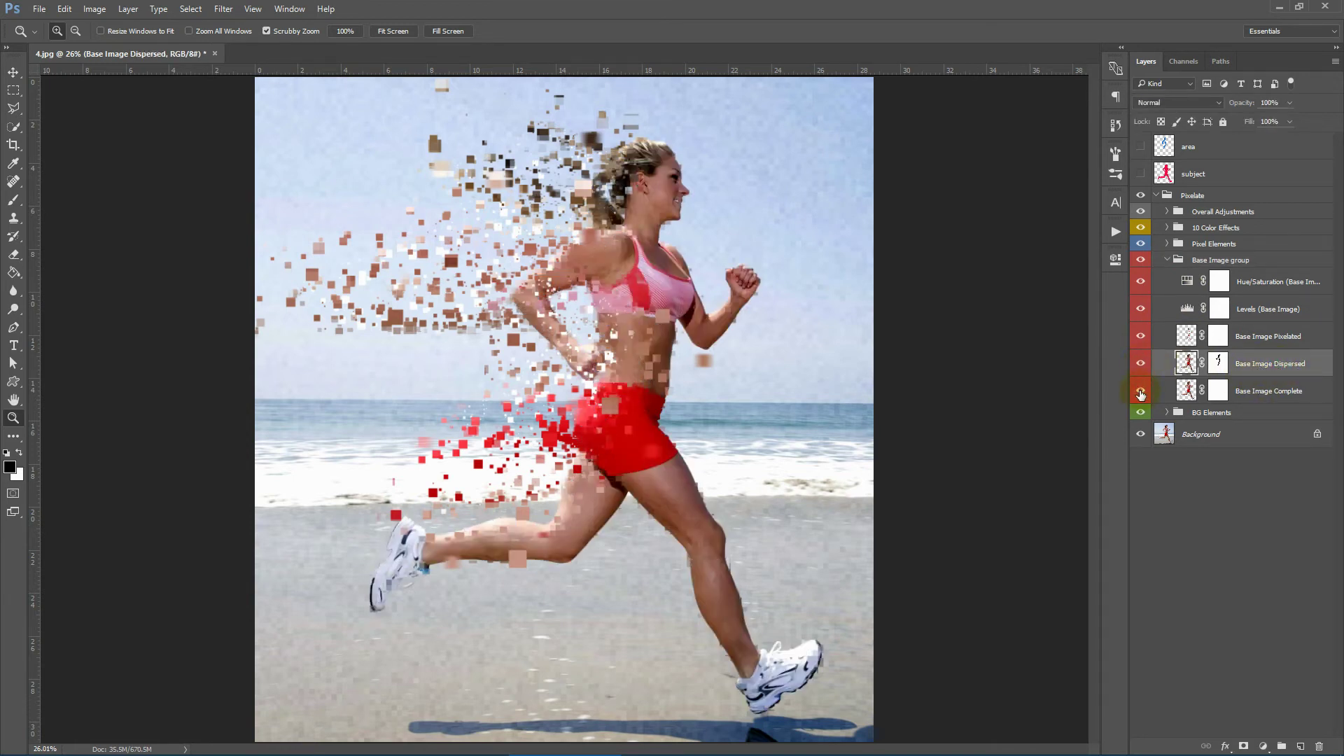
click(1140, 392)
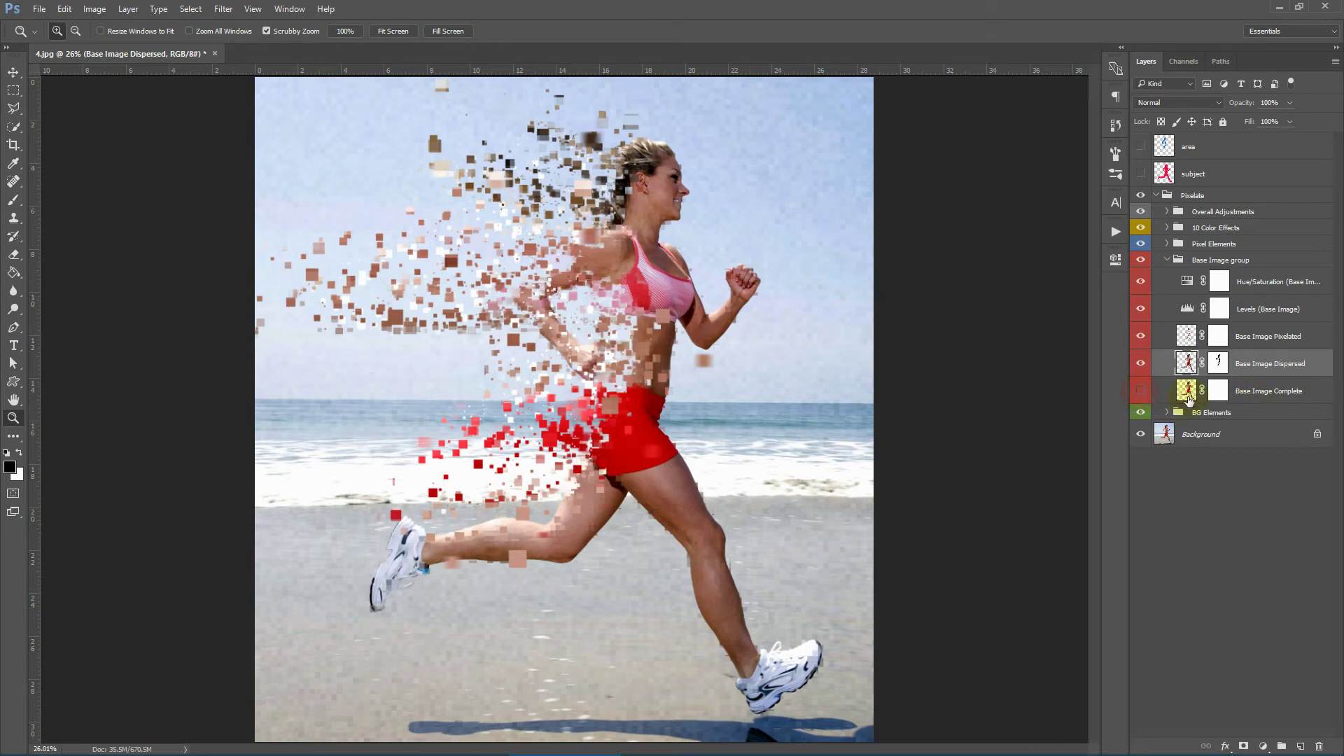
click(1142, 394)
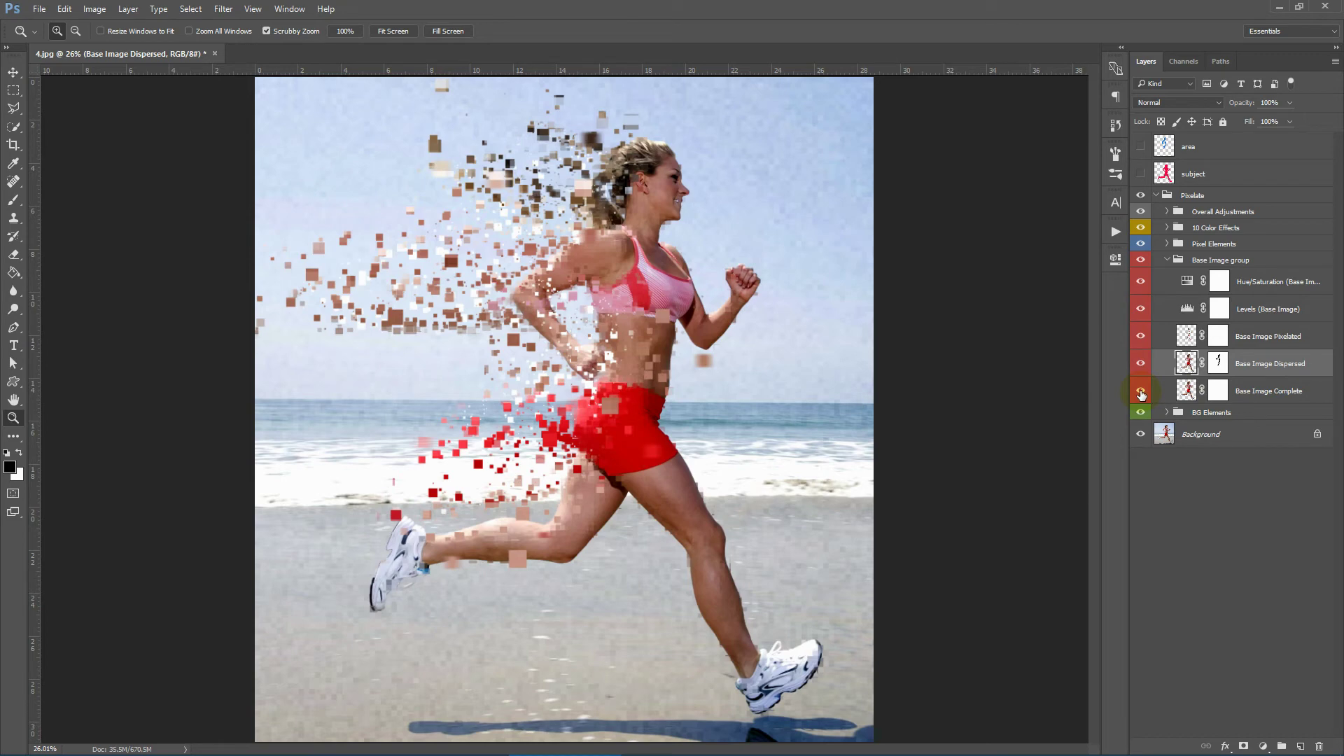
click(1263, 389)
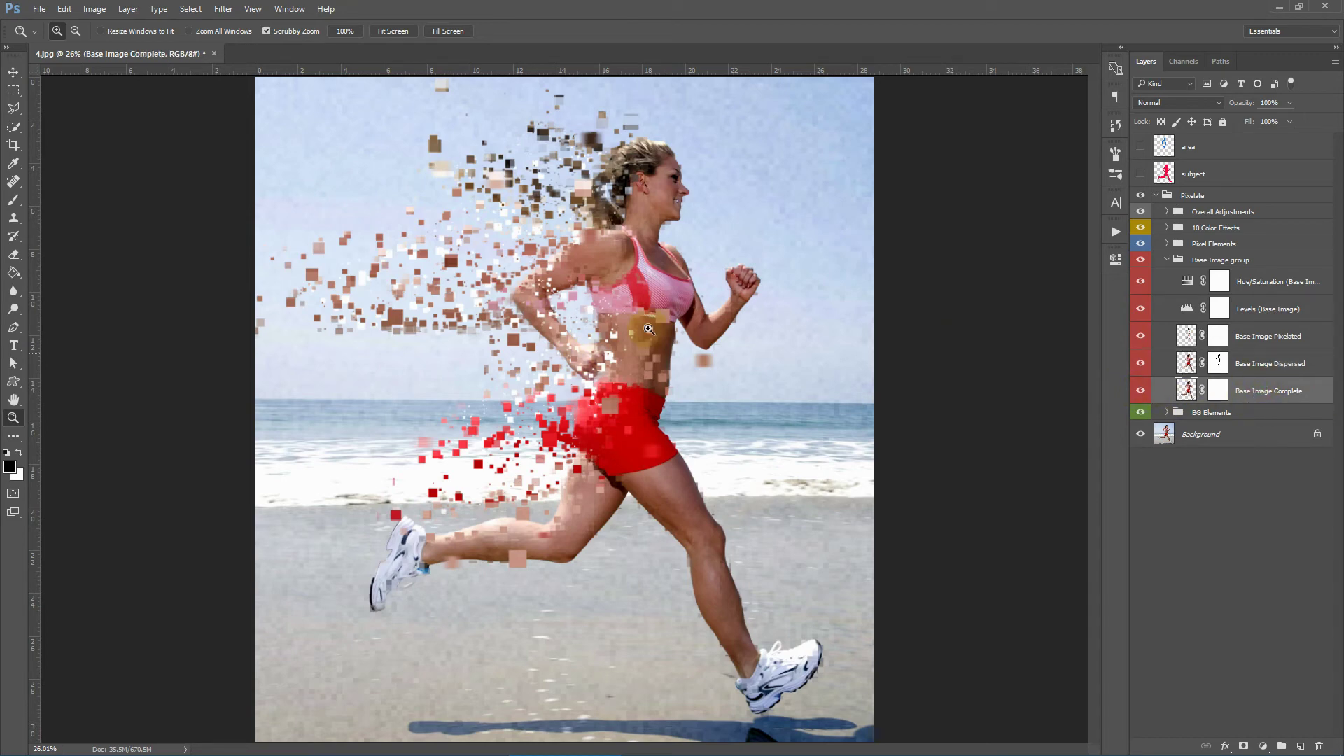
Zoom to 50% on the torso and hide the Base Image Complete layer.
click(600, 310)
click(579, 315)
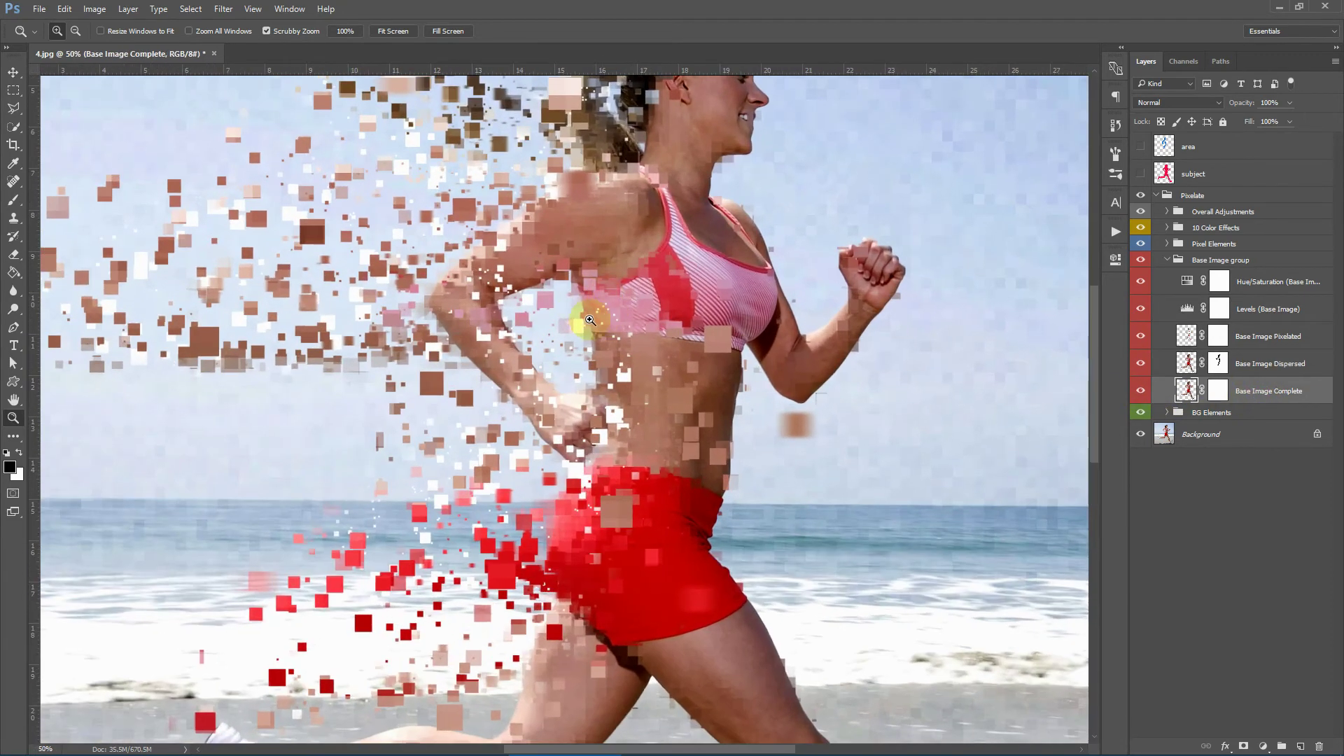
scroll(840, 330, up, 2)
click(1176, 389)
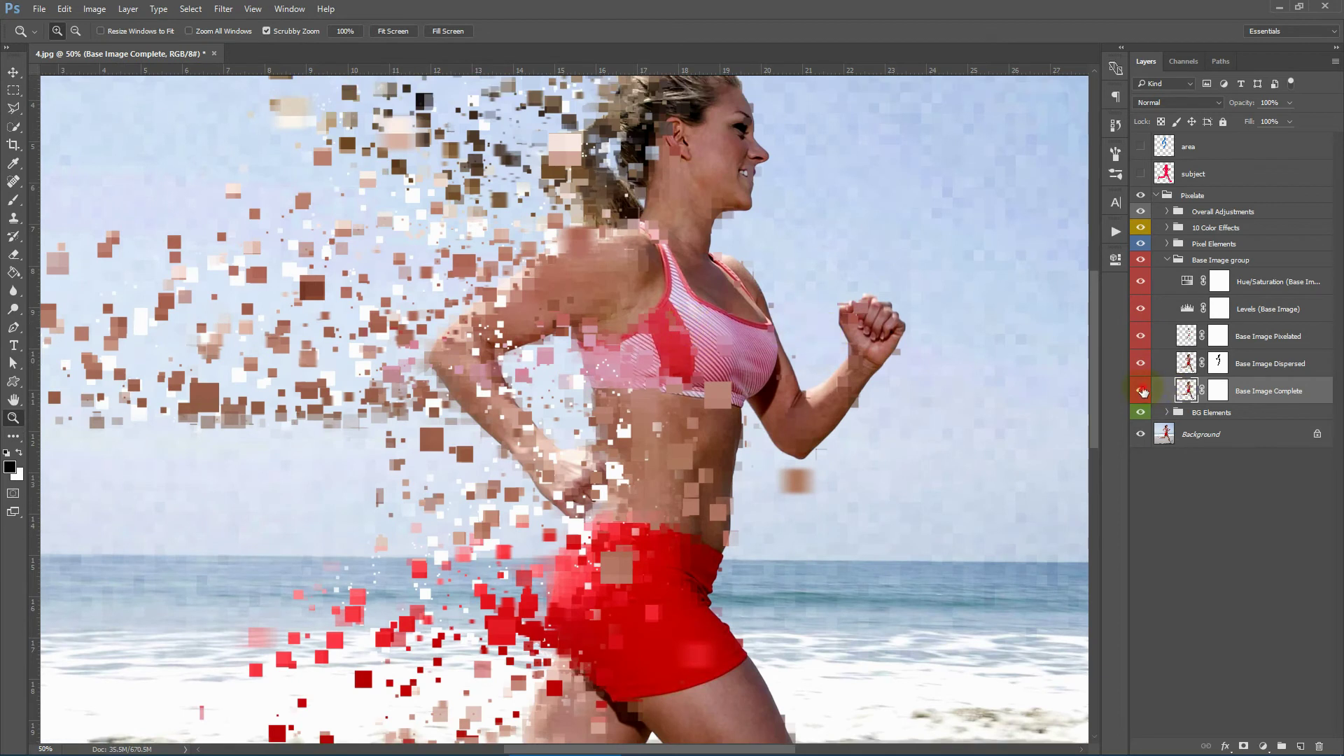
click(1142, 391)
click(1285, 370)
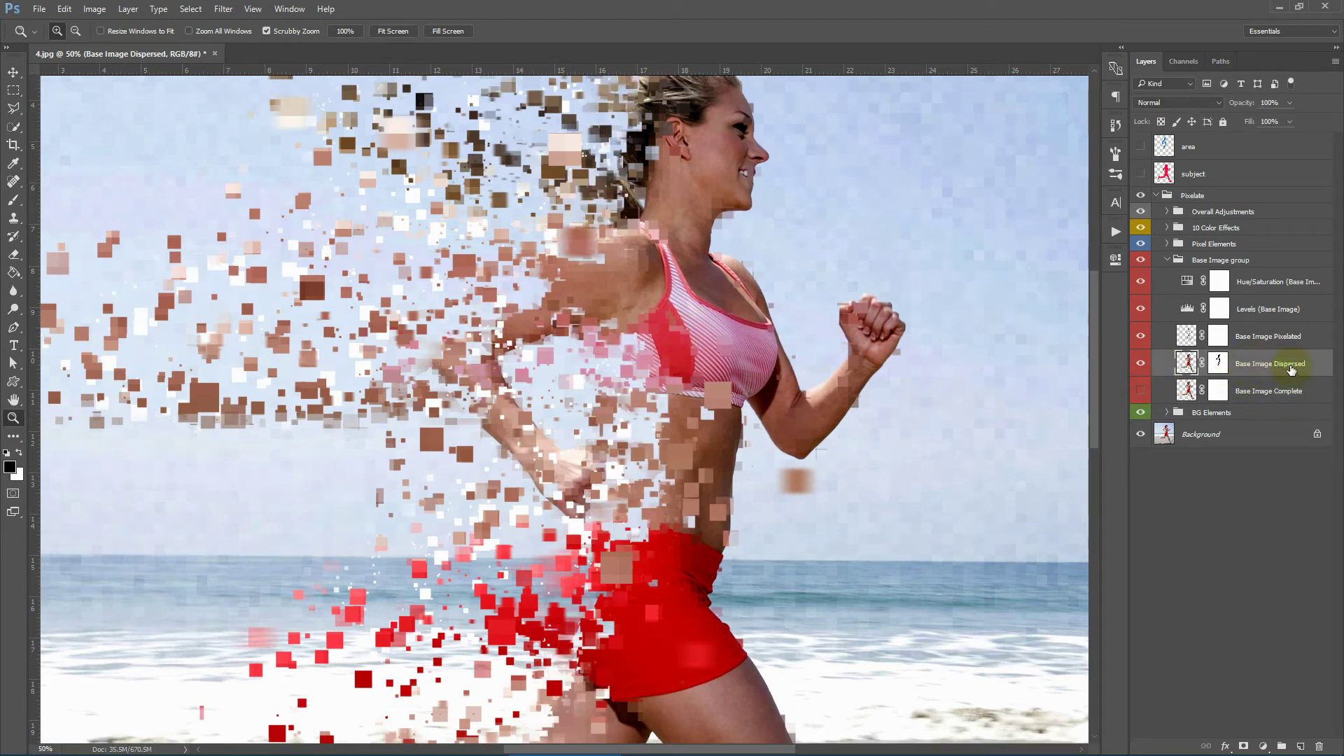
click(1188, 362)
scroll(900, 354, up, 1)
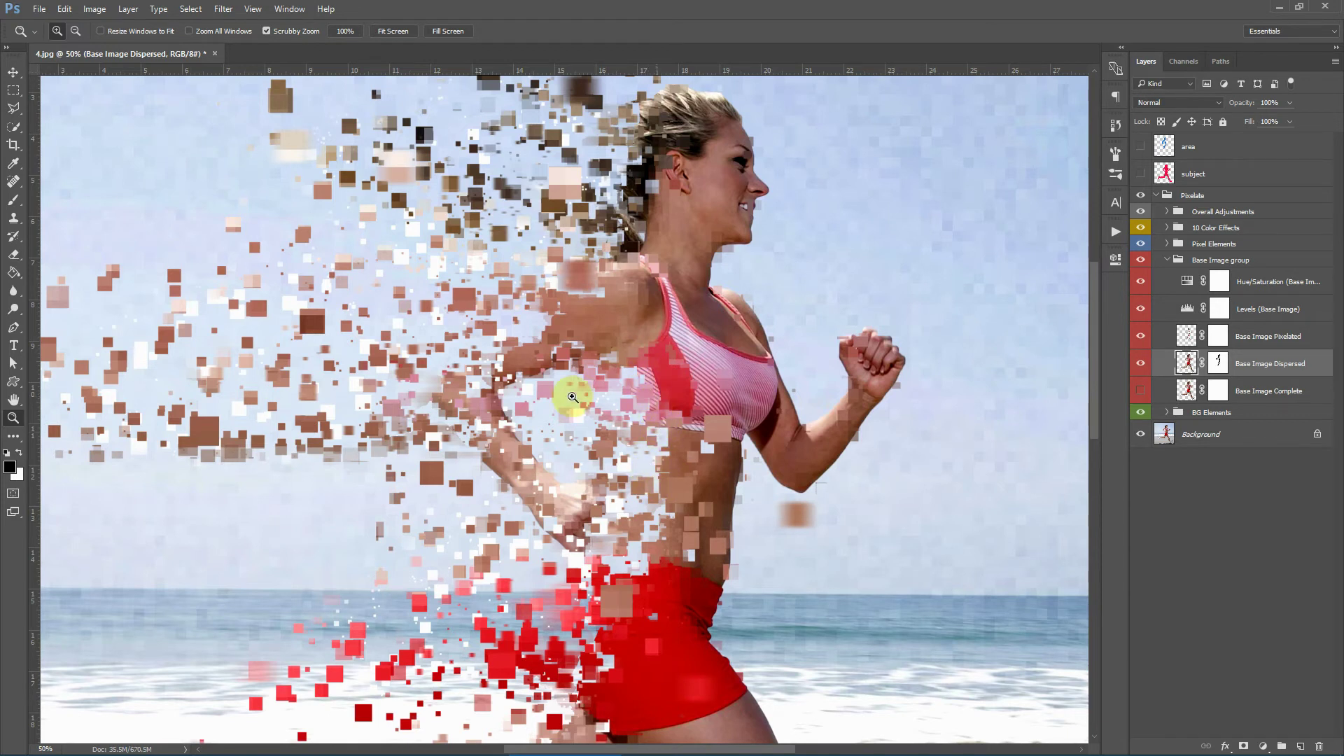
click(13, 201)
Choose the 70 px square brush and set the foreground colour to white.
click(72, 33)
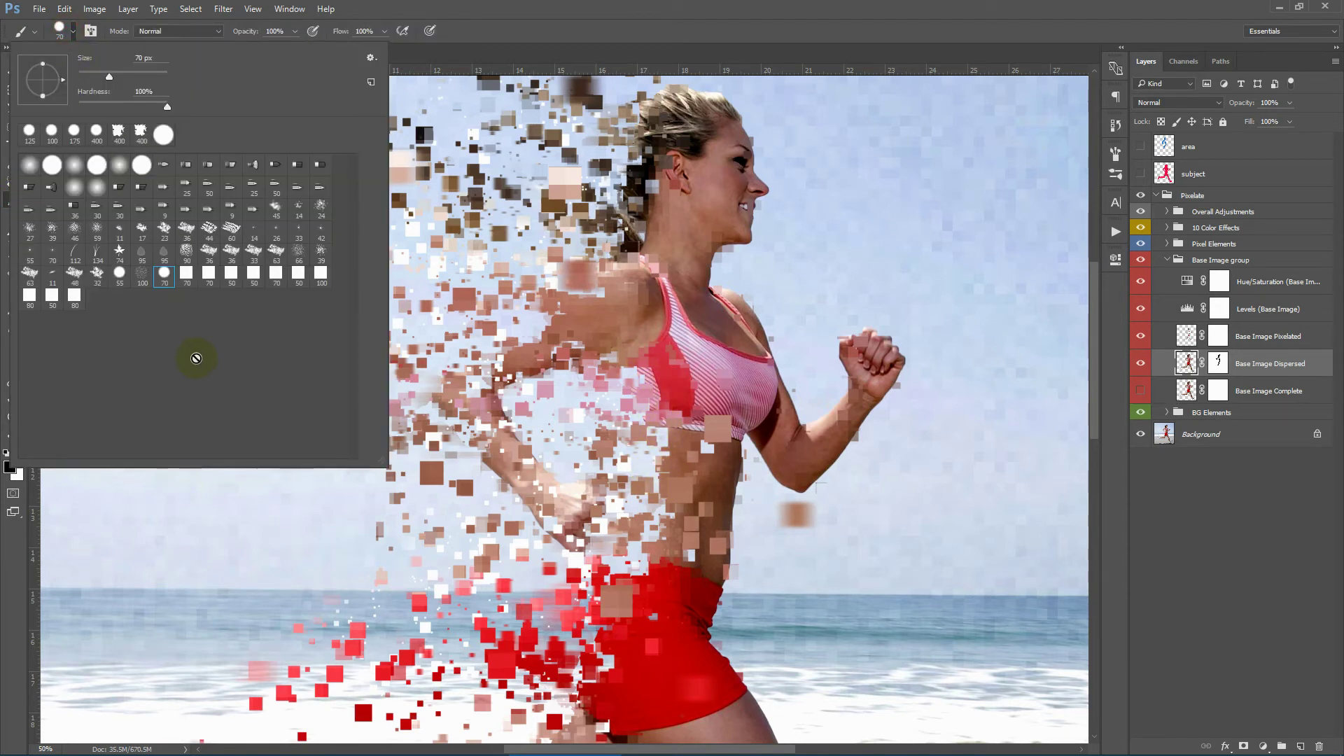
click(186, 283)
key(Return)
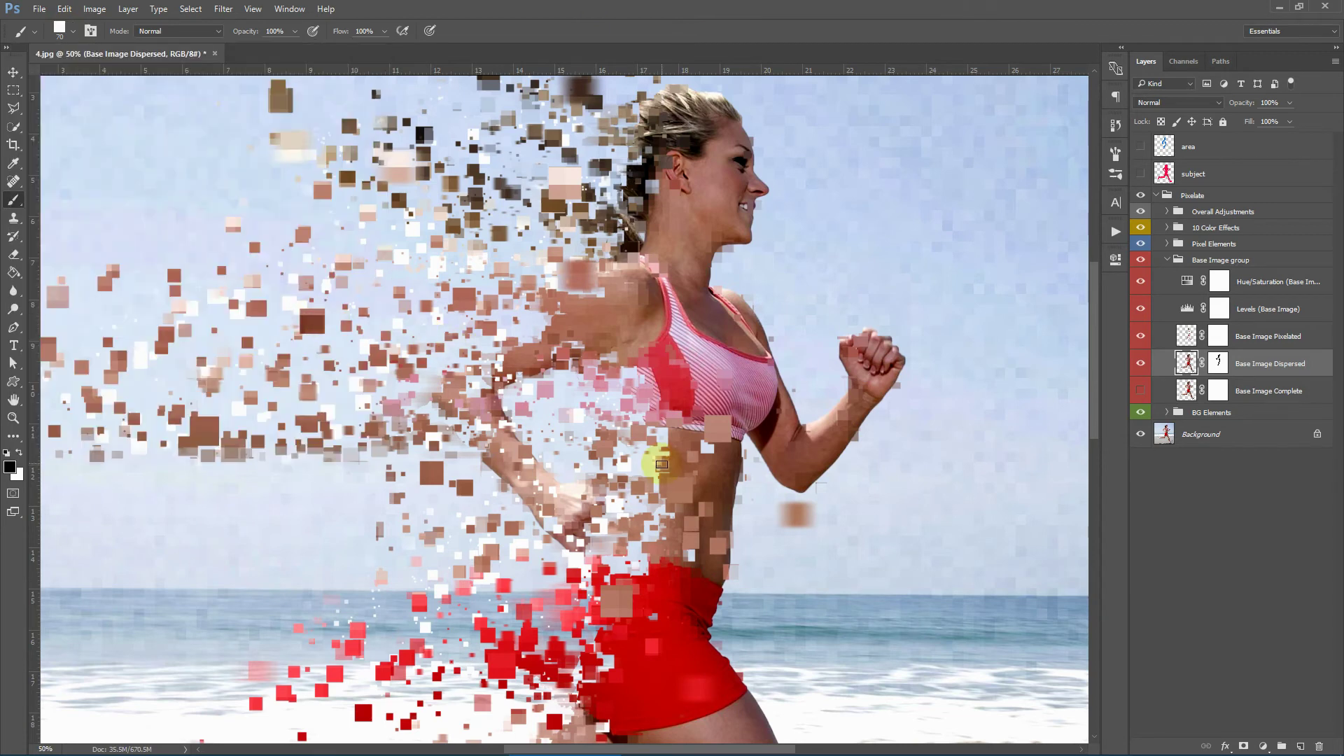
click(10, 467)
drag(770, 160, 763, 54)
click(1081, 47)
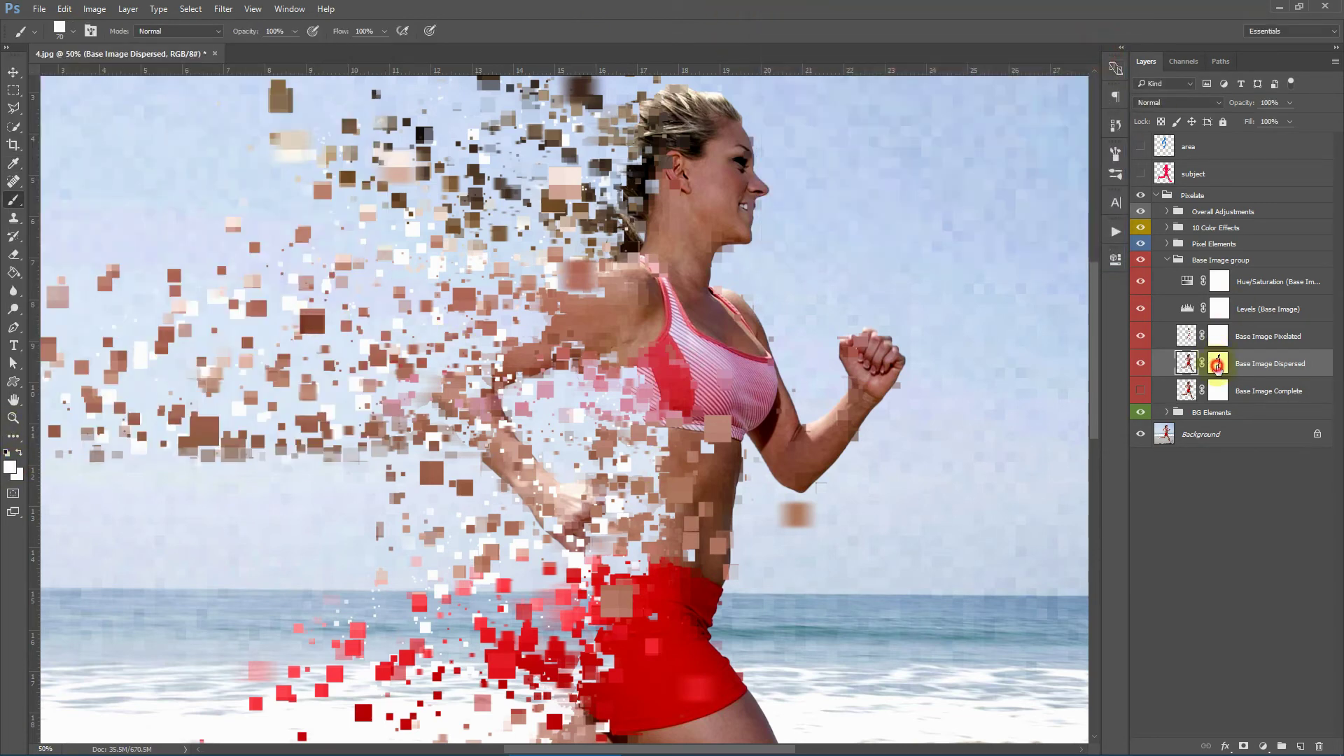
Paint white on the Base Image Dispersed mask over the torso, ribcage to waist.
click(1218, 363)
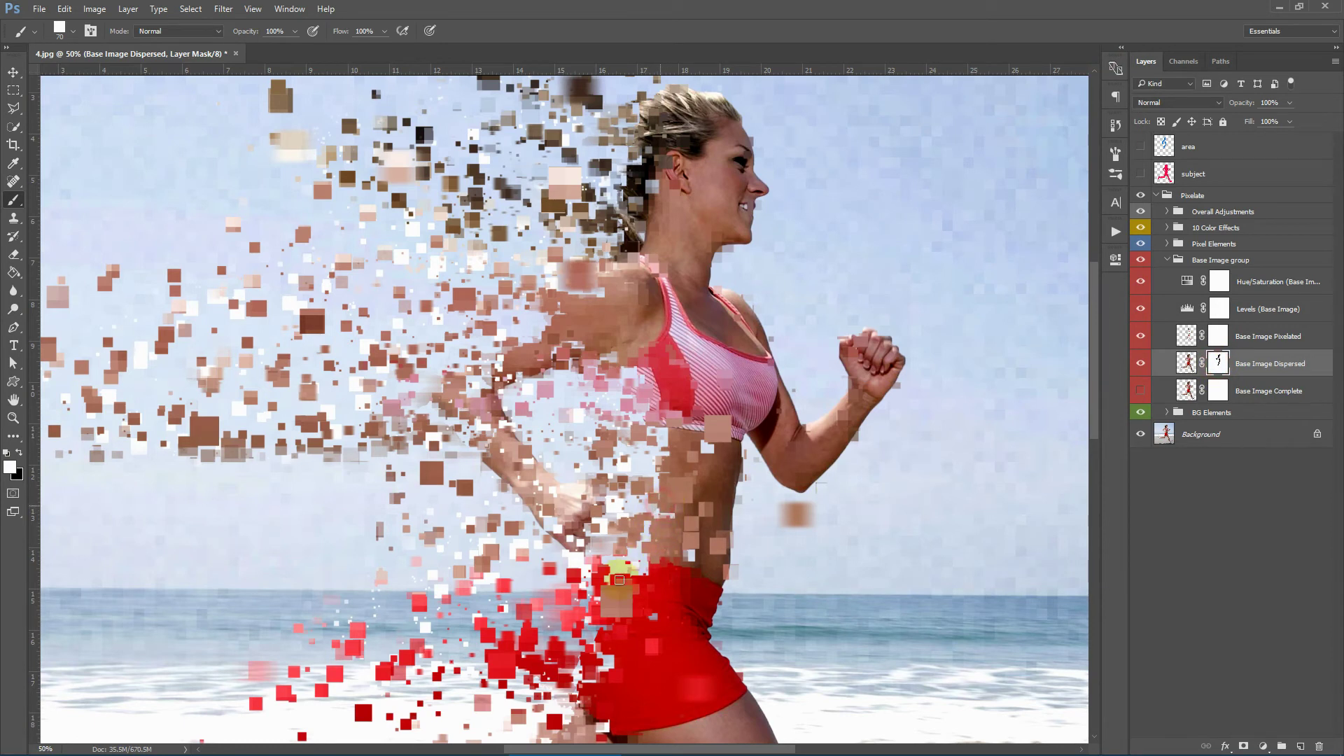
mouse_move(643, 568)
mouse_down()
mouse_move(636, 535)
mouse_move(664, 435)
mouse_up()
mouse_move(665, 441)
mouse_down()
mouse_move(670, 516)
mouse_move(695, 522)
mouse_up()
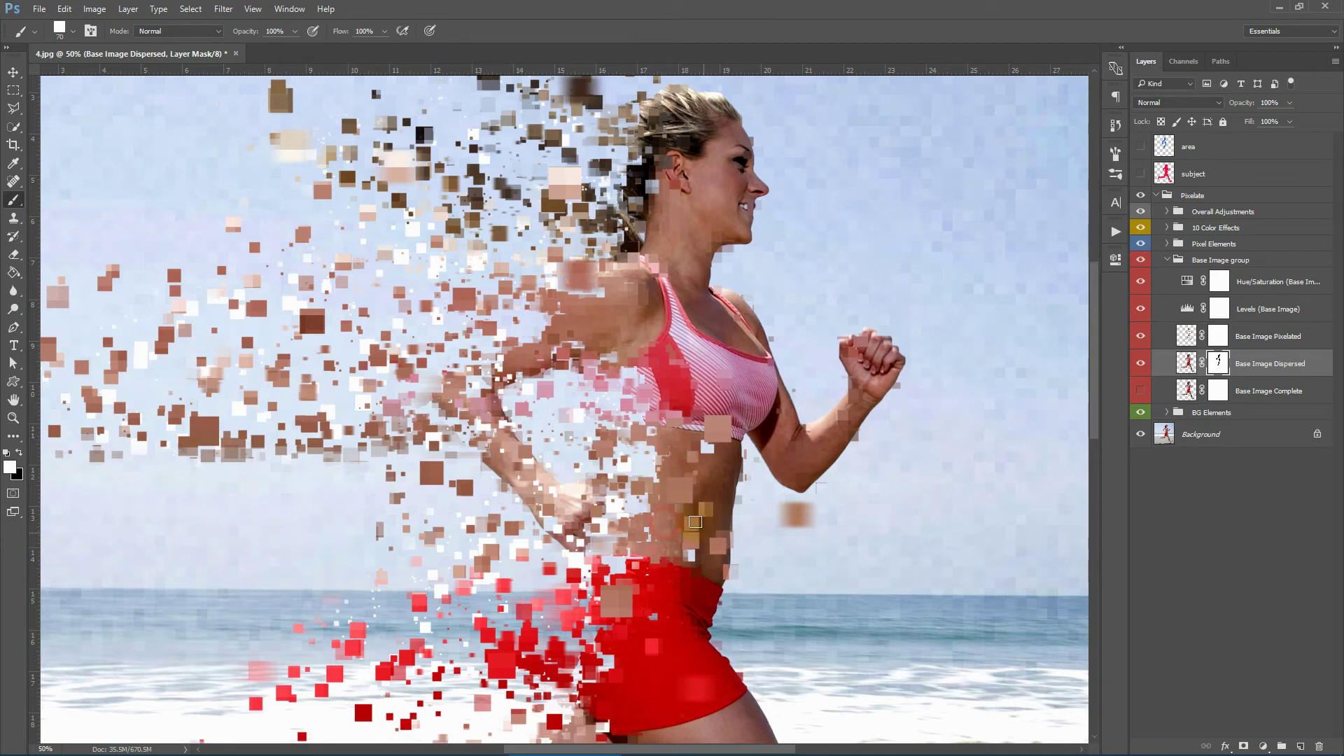
click(1290, 363)
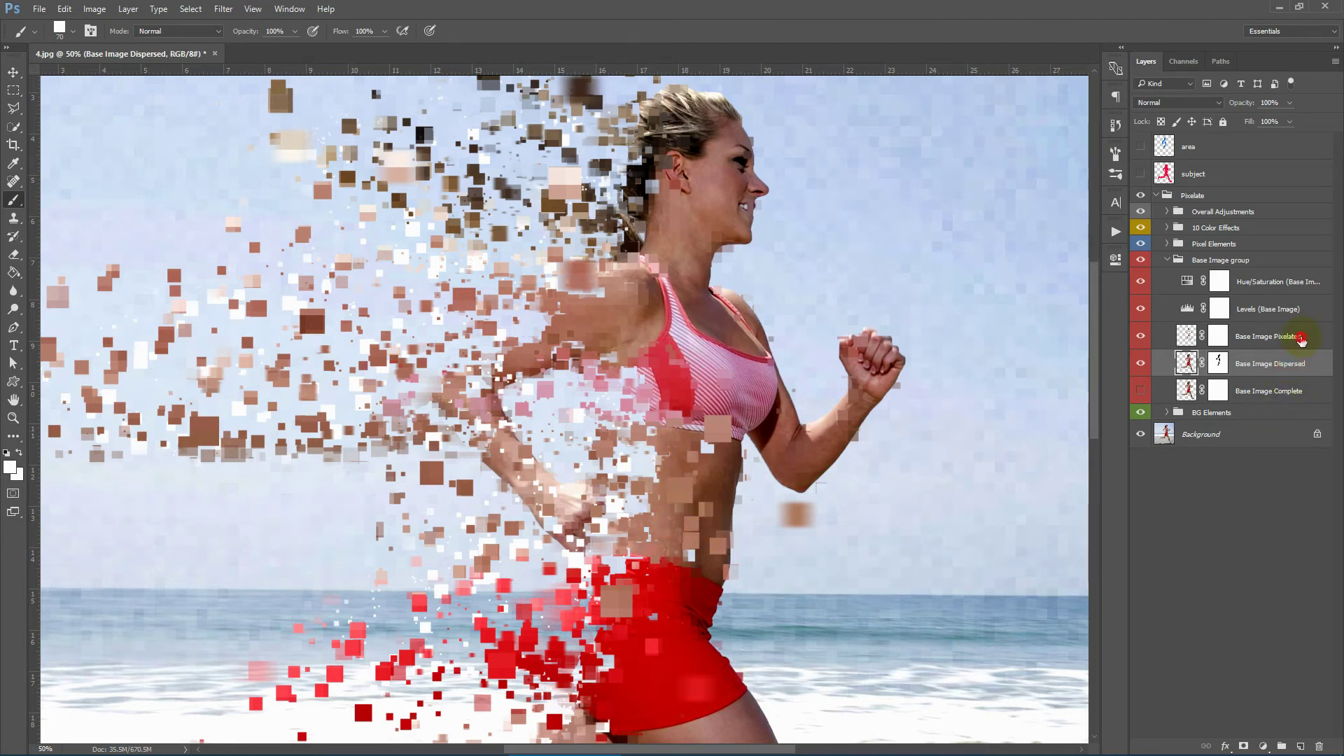
Select Base Image Pixelated and toggle its visibility to check the shoulder.
click(1301, 341)
click(1136, 342)
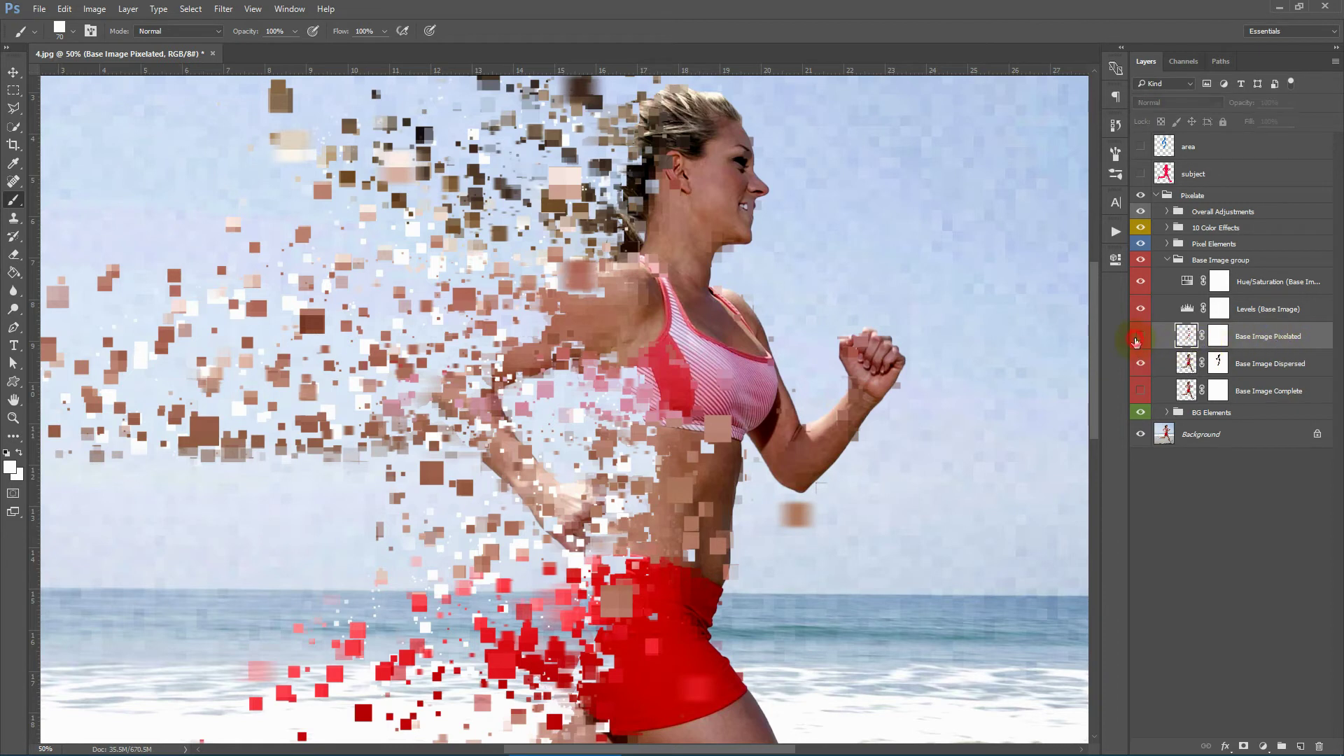
click(1136, 342)
click(1137, 342)
click(1137, 341)
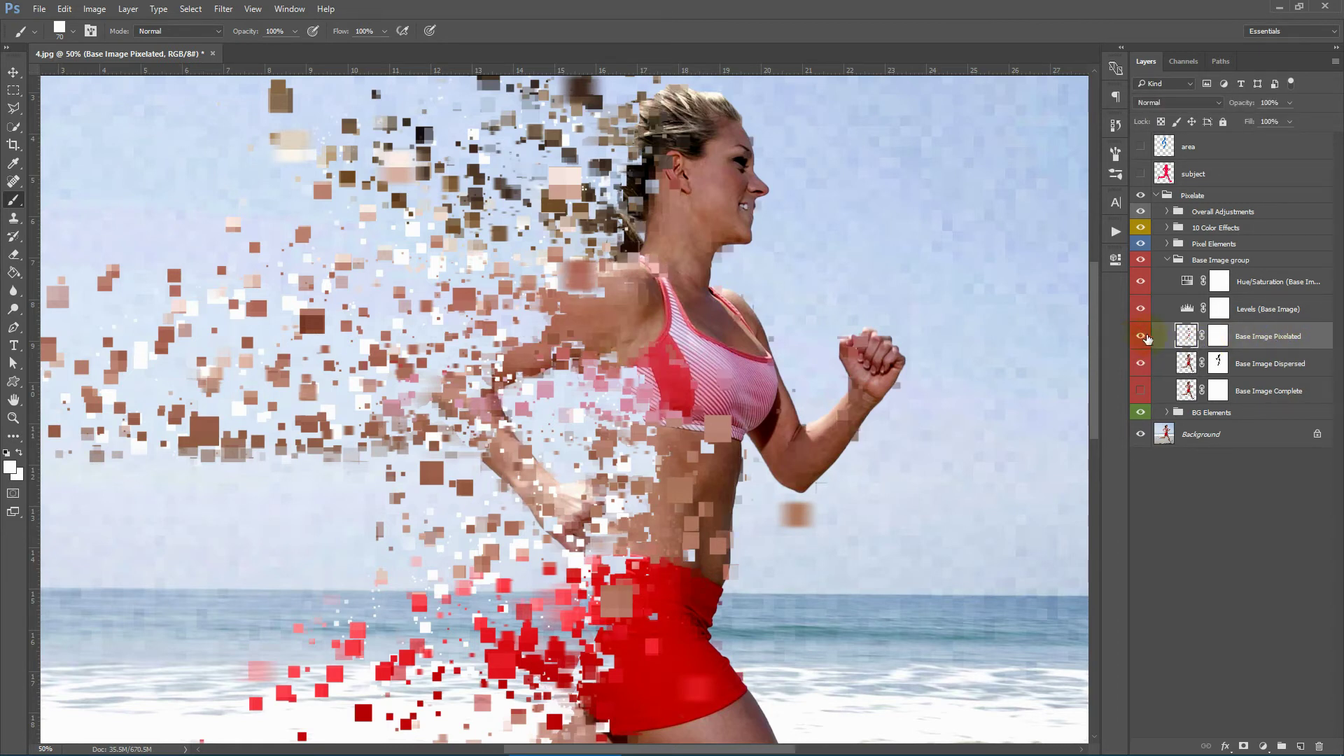
Paint black on the Base Image Pixelated mask down the face around the eye.
click(1218, 335)
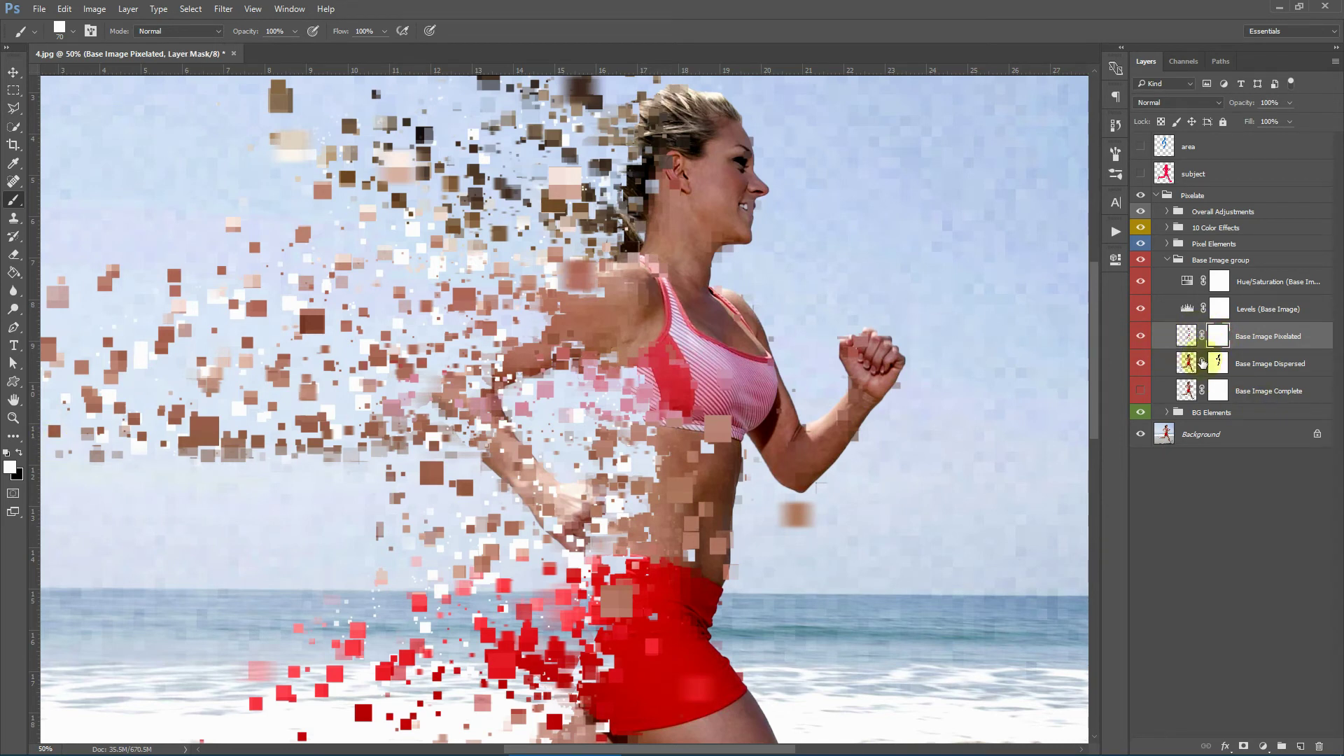
click(6, 453)
click(742, 229)
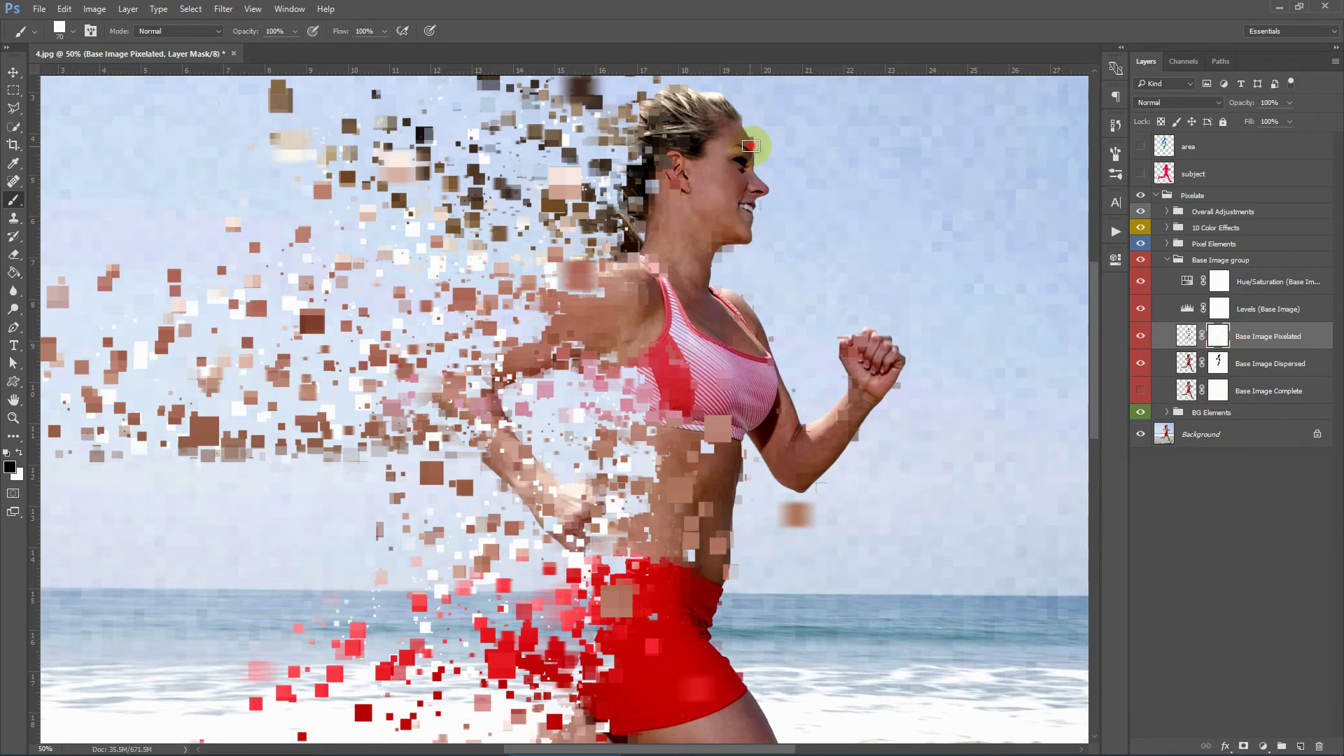
click(752, 140)
mouse_move(759, 154)
mouse_down()
mouse_move(731, 174)
mouse_move(767, 214)
mouse_up()
click(1285, 319)
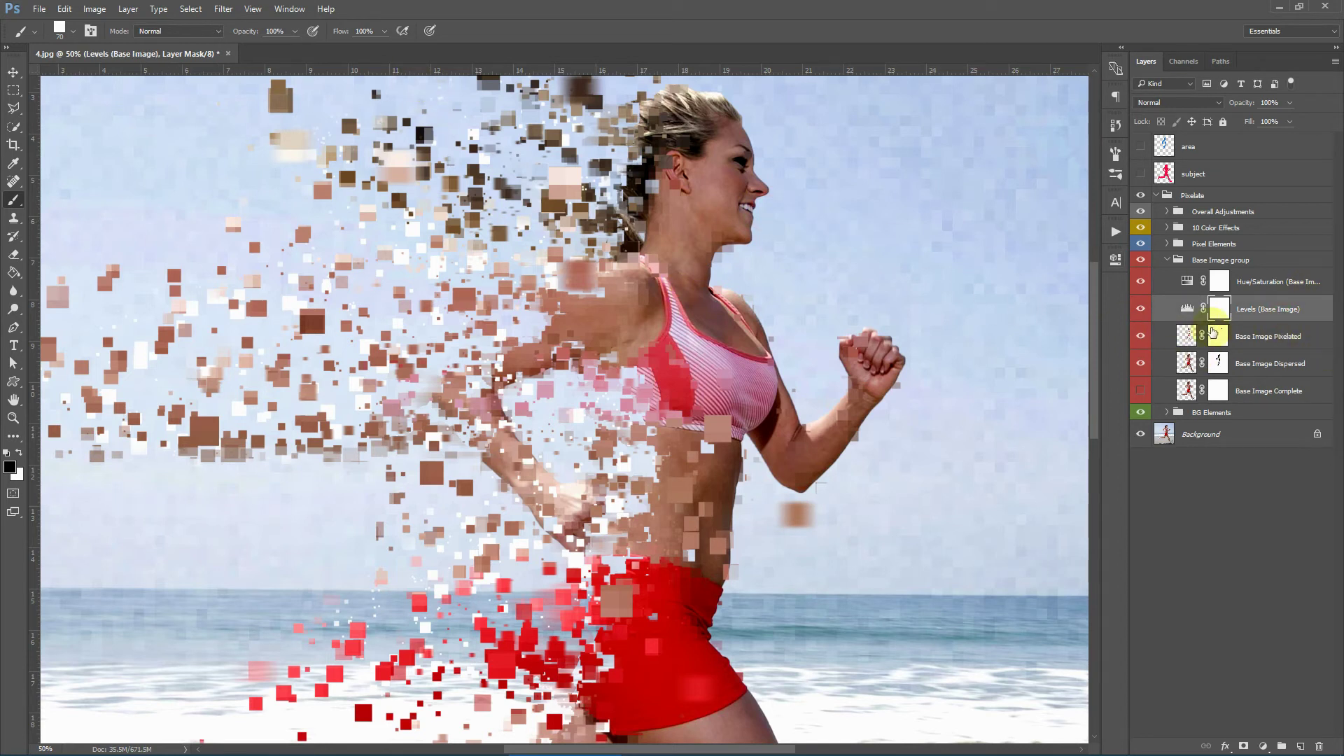
double_click(1187, 308)
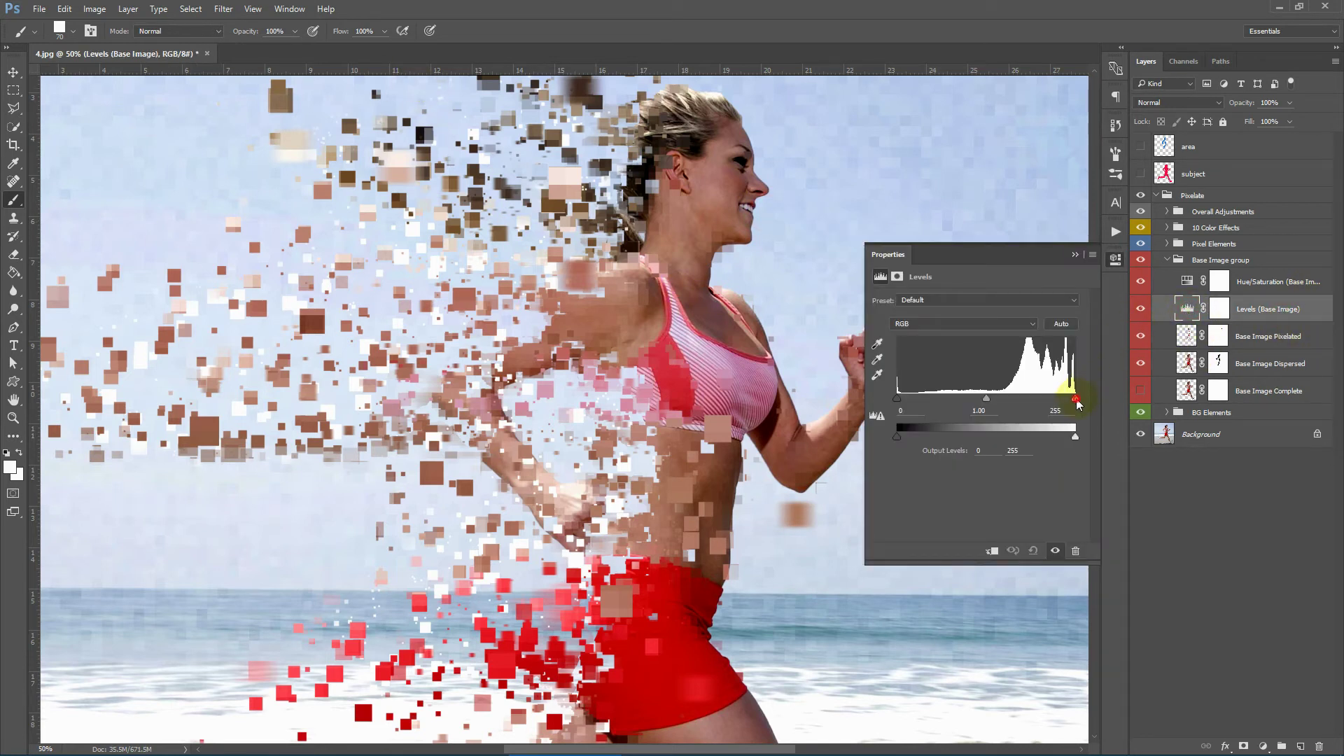
mouse_move(1076, 401)
mouse_down()
mouse_move(1049, 398)
mouse_move(1101, 405)
mouse_up()
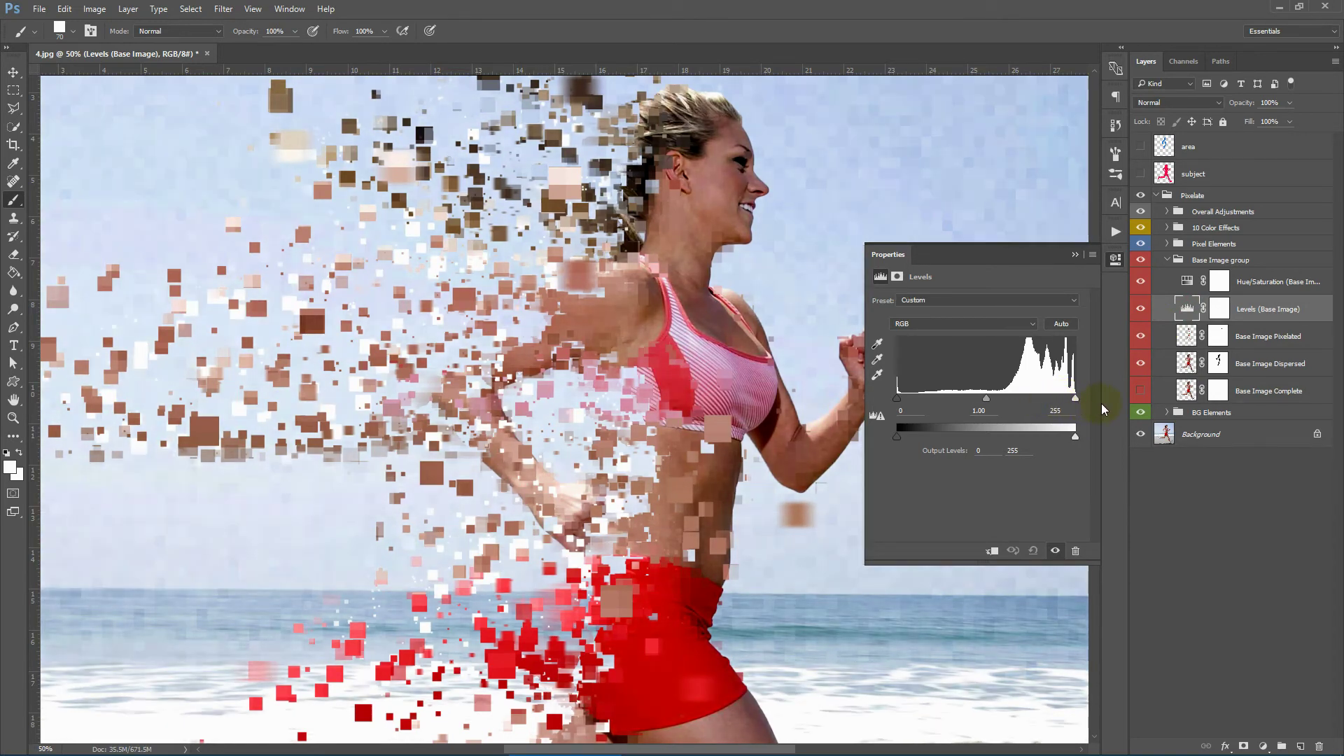
click(1072, 255)
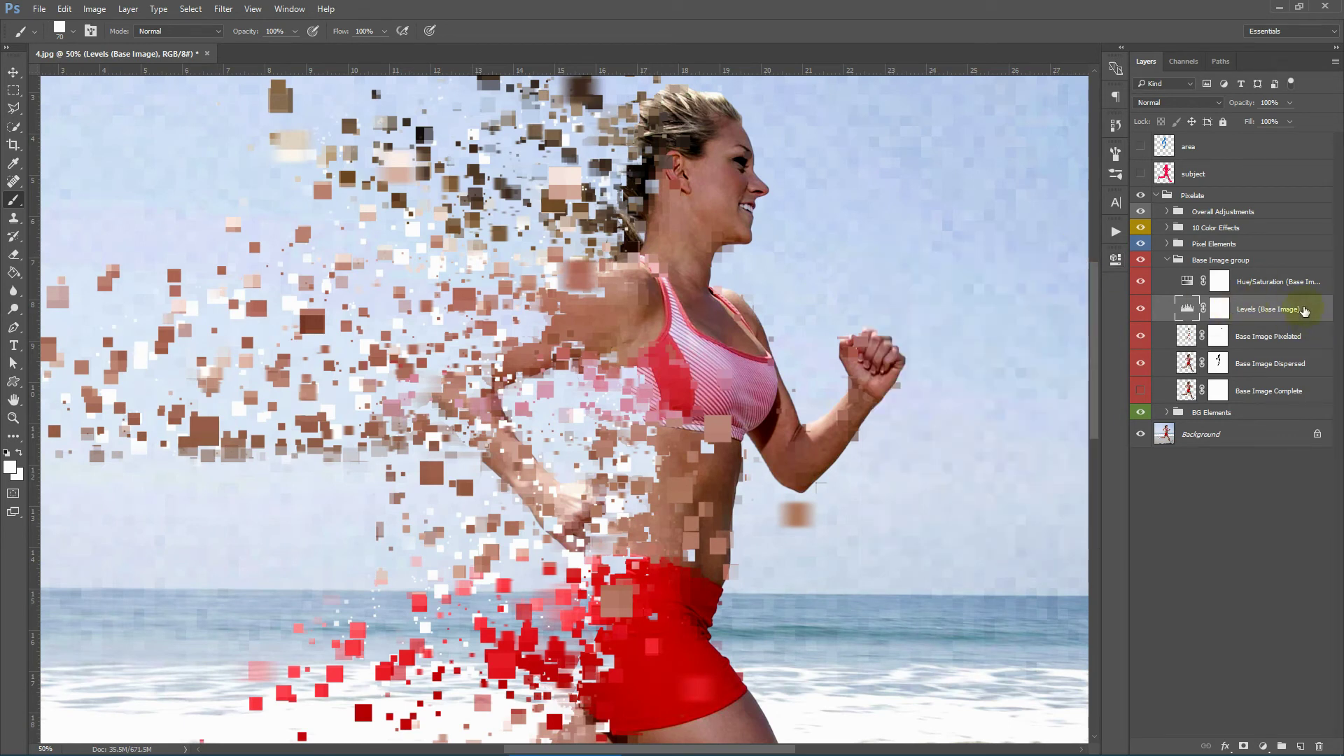
double_click(1187, 281)
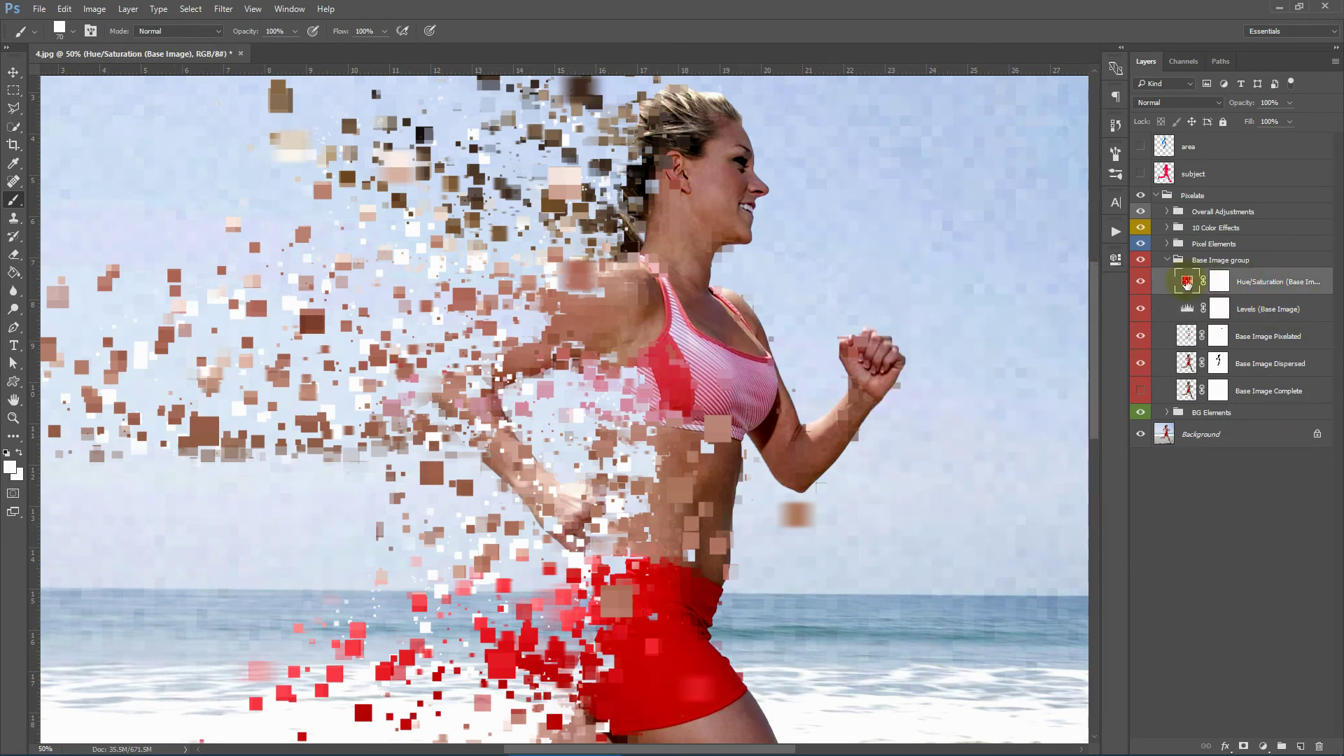
drag(978, 350, 986, 349)
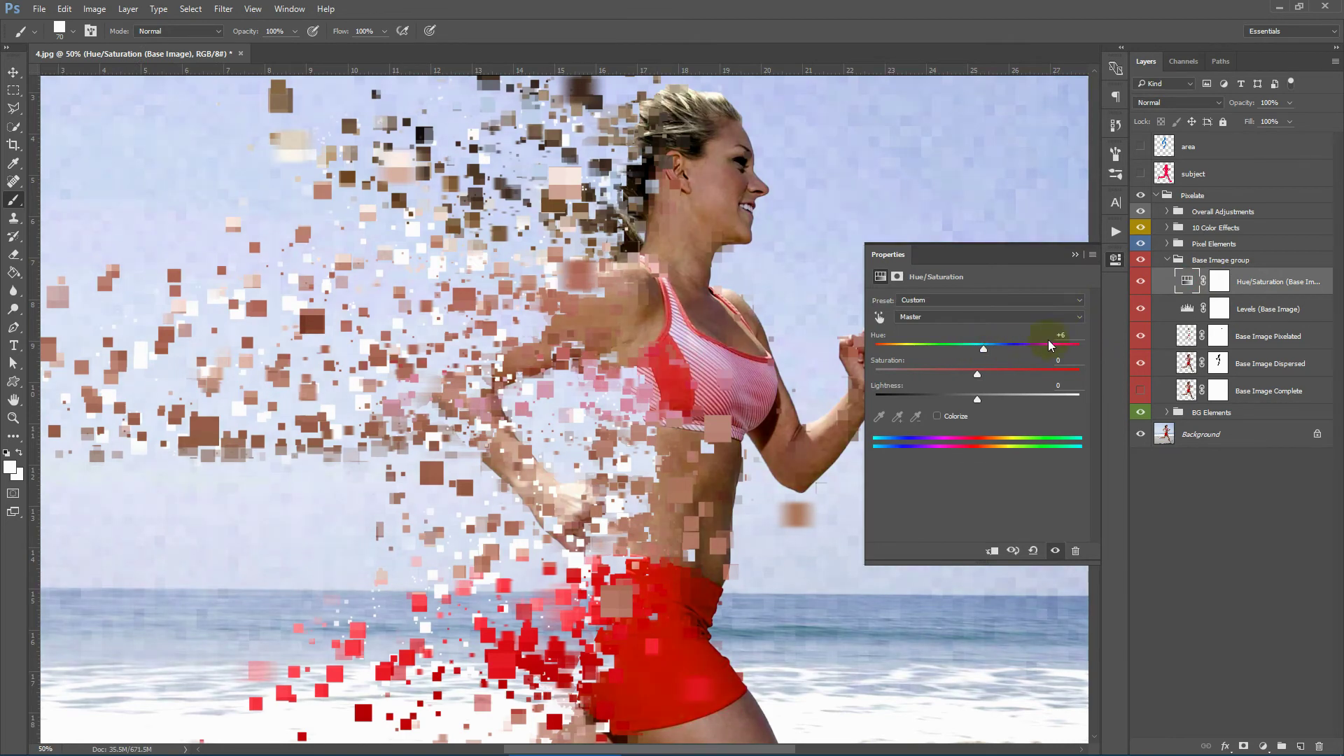
text(0)
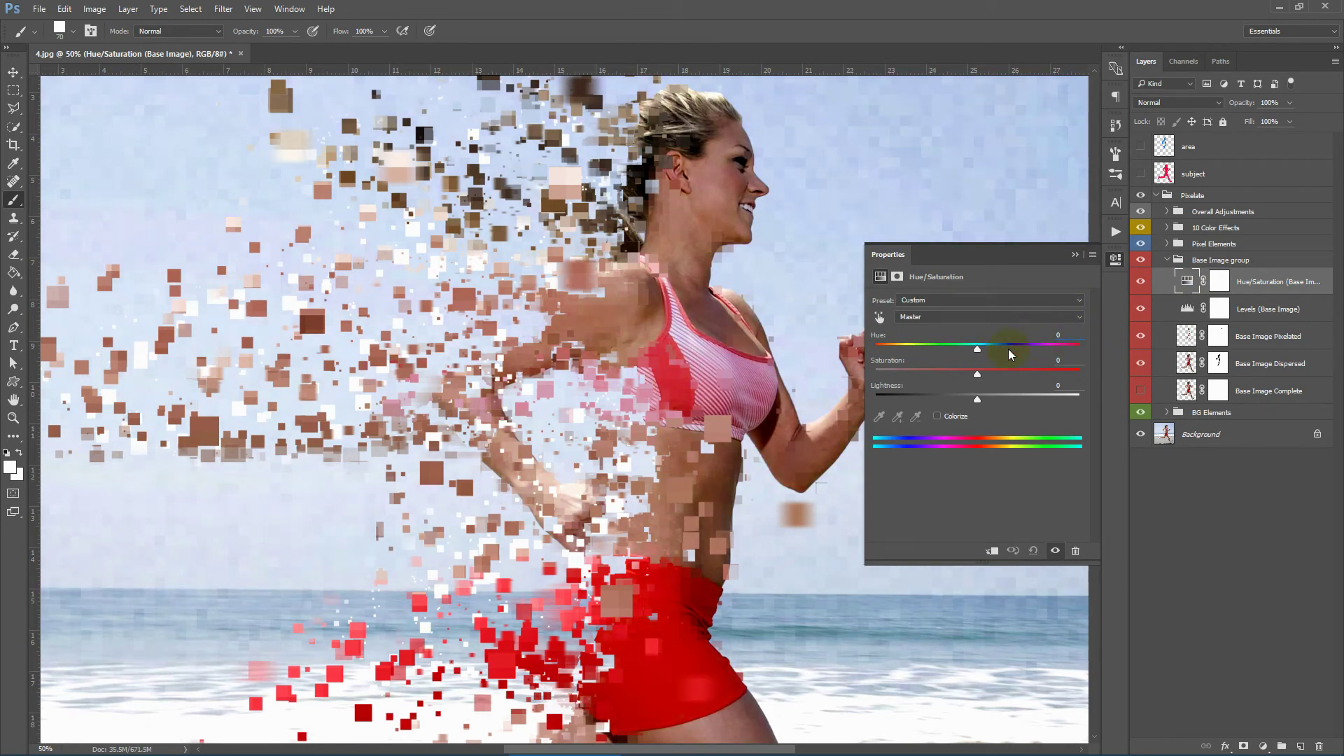
mouse_move(978, 374)
mouse_down()
mouse_move(996, 375)
mouse_move(982, 372)
mouse_up()
click(1040, 362)
text(0)
click(1076, 256)
click(1172, 264)
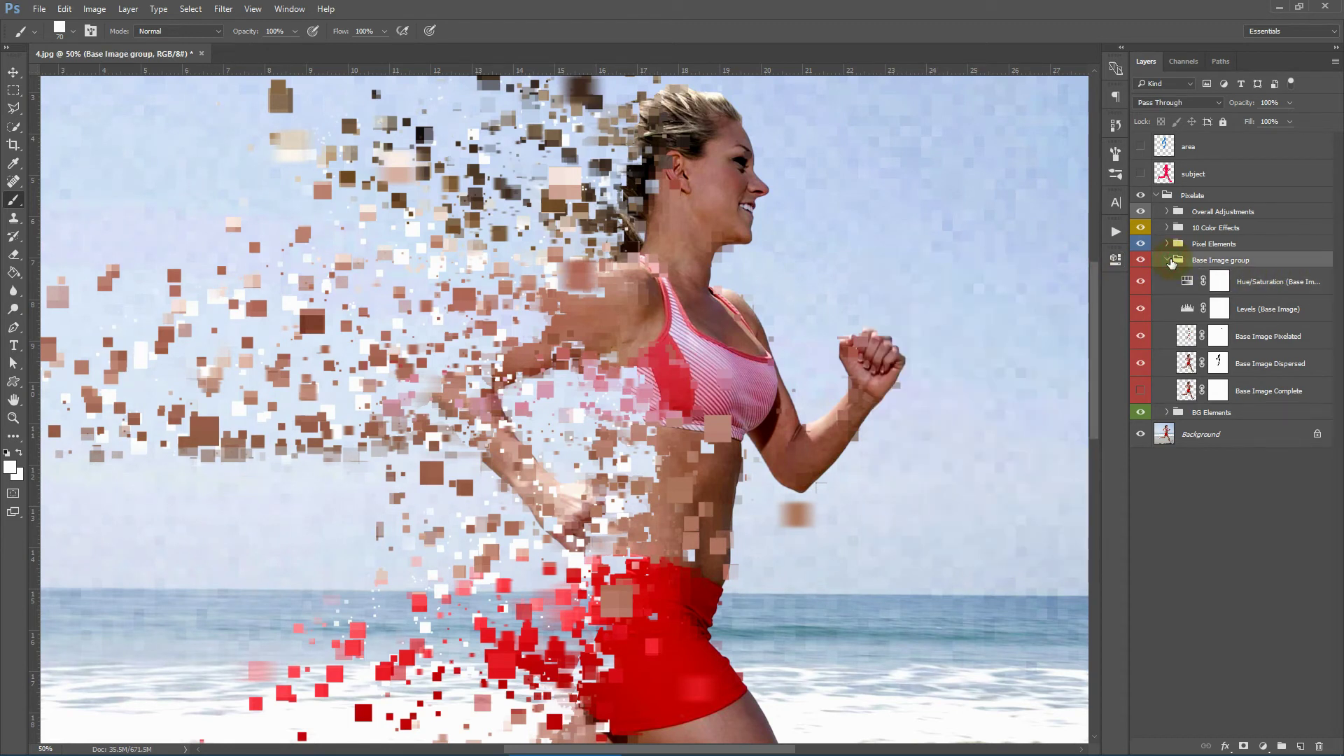
Collapse the Base Image group, expand Pixel Elements, and fit the whole photo on screen.
click(1172, 262)
click(1239, 243)
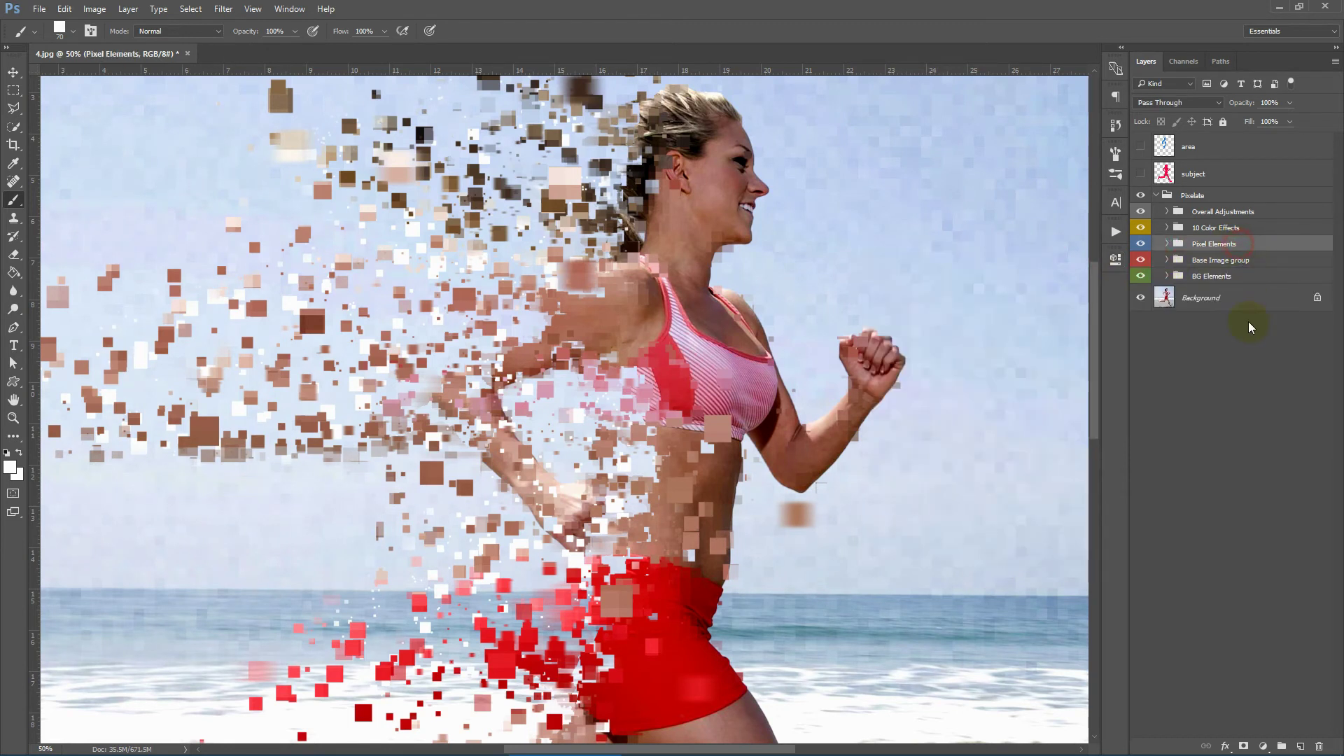
click(1167, 246)
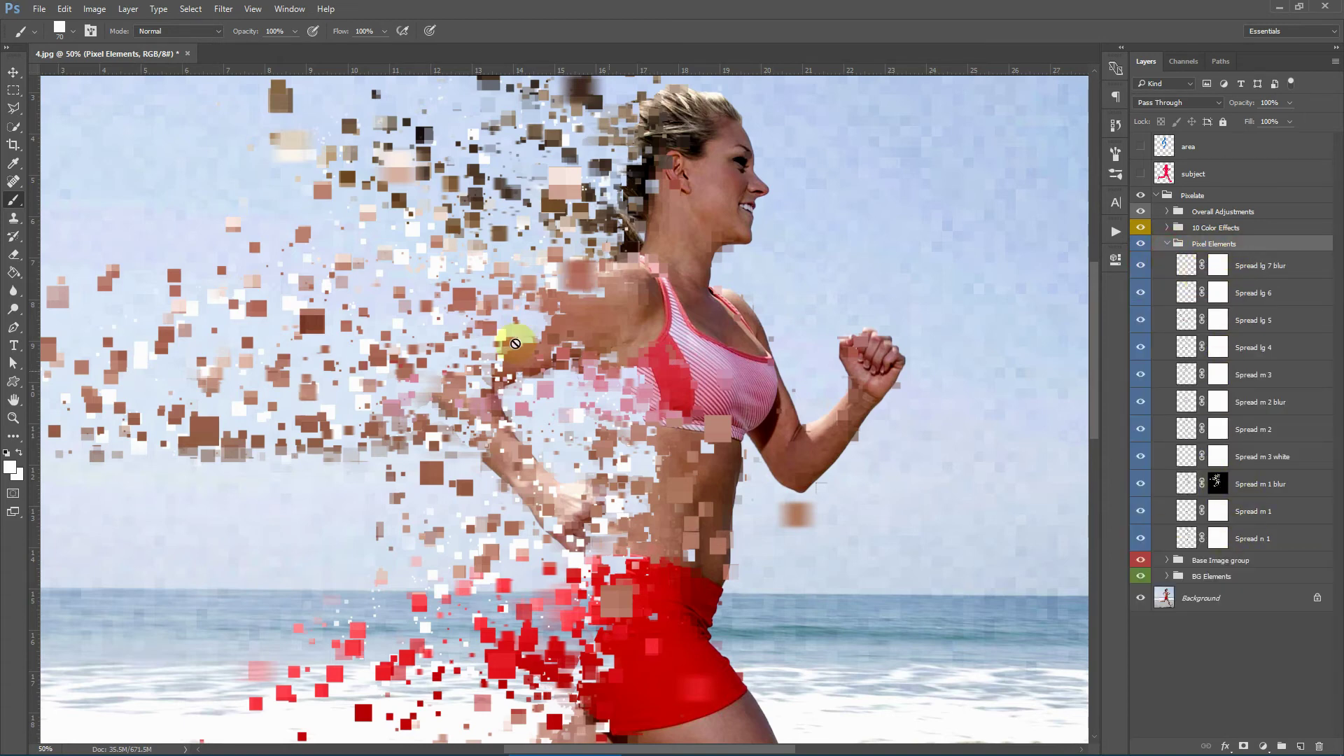
click(12, 418)
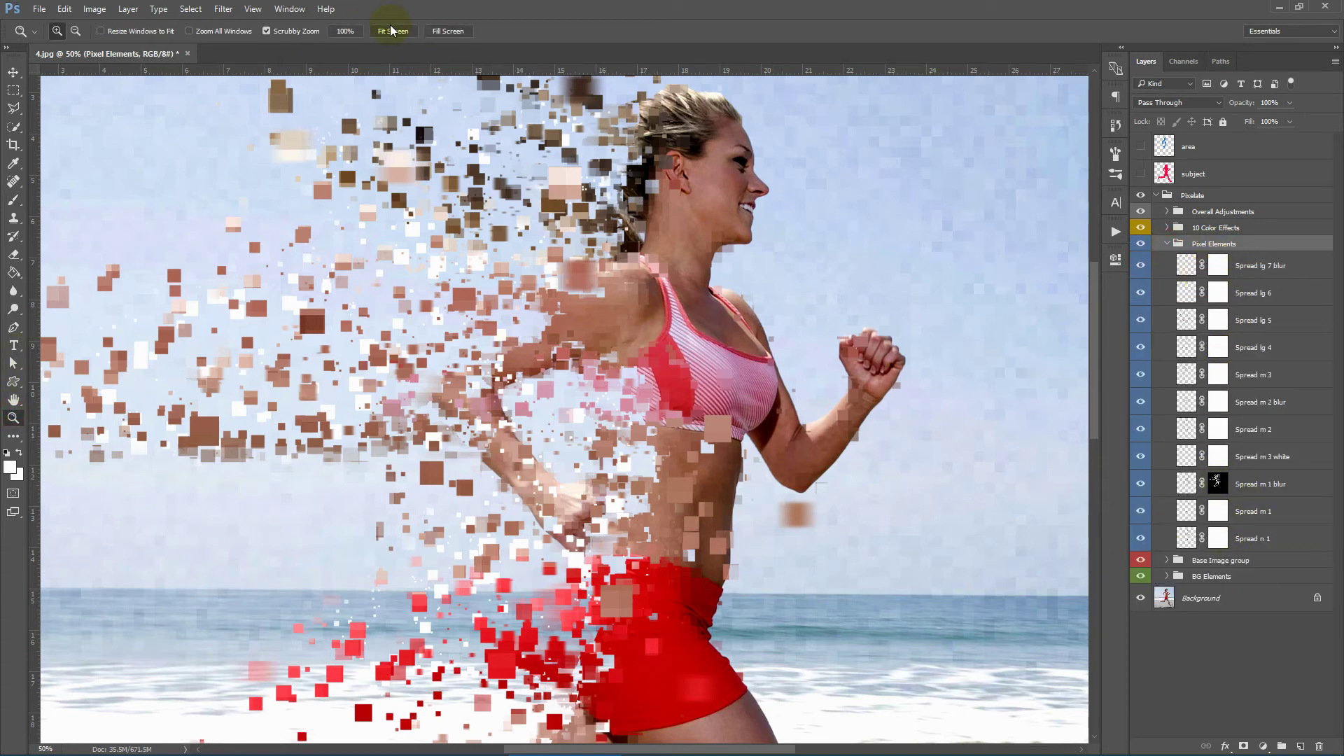
click(392, 30)
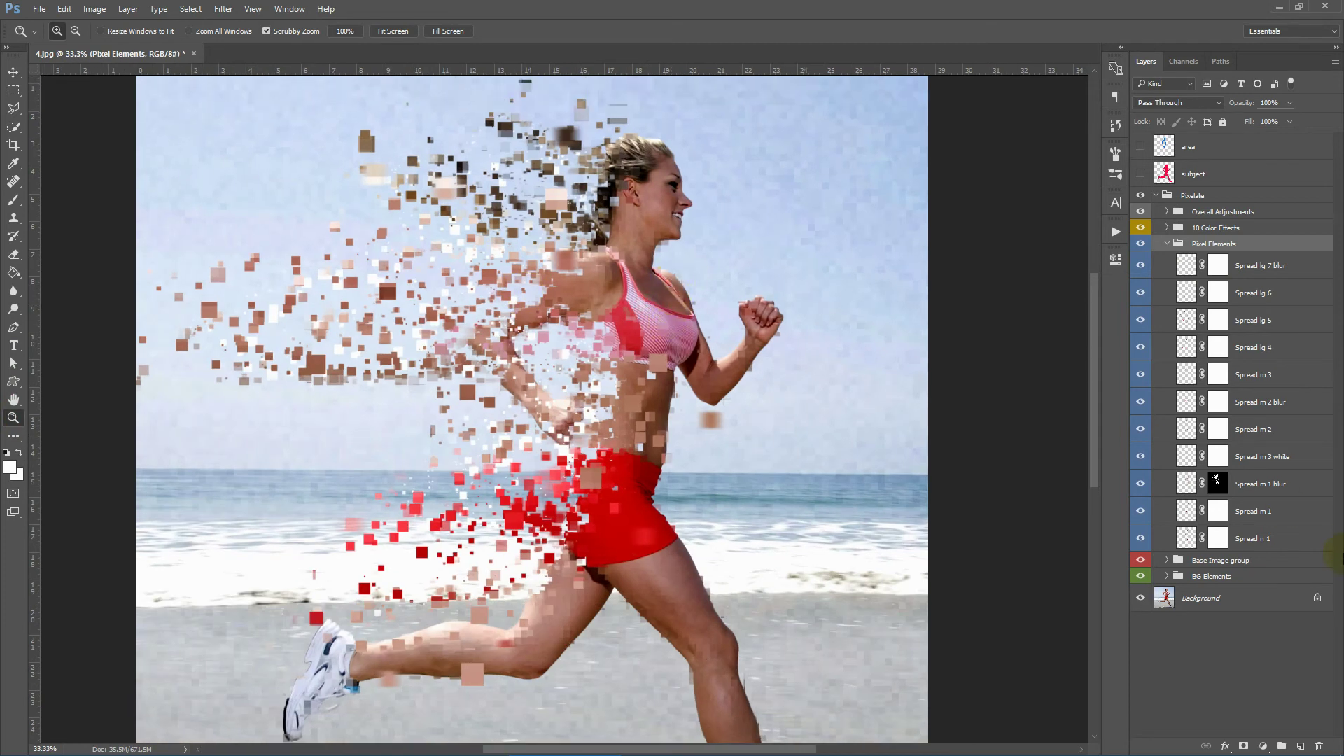
Toggle Spread n 1 and Spread m 1 visibility to compare their pixel squares.
click(1141, 539)
click(1142, 539)
click(1141, 538)
click(1141, 539)
click(1156, 545)
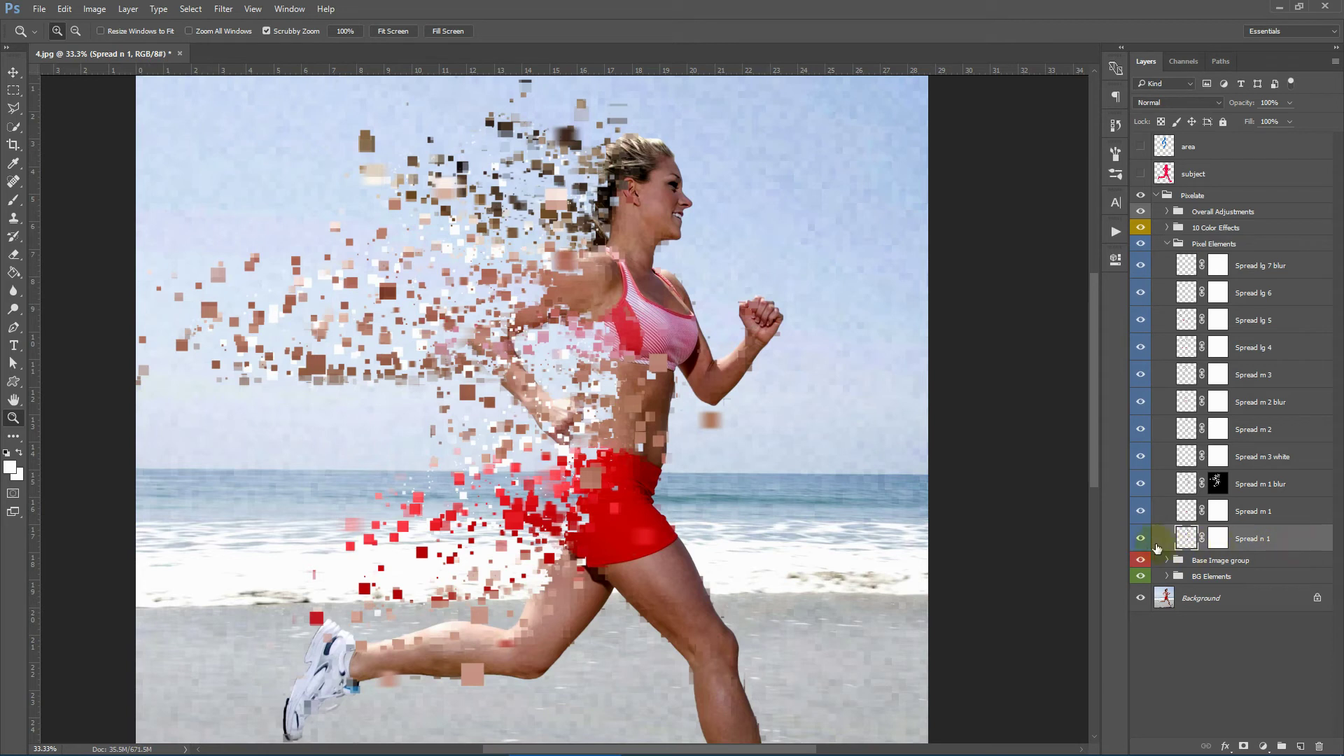
click(1271, 514)
click(1141, 512)
click(1142, 512)
click(1141, 512)
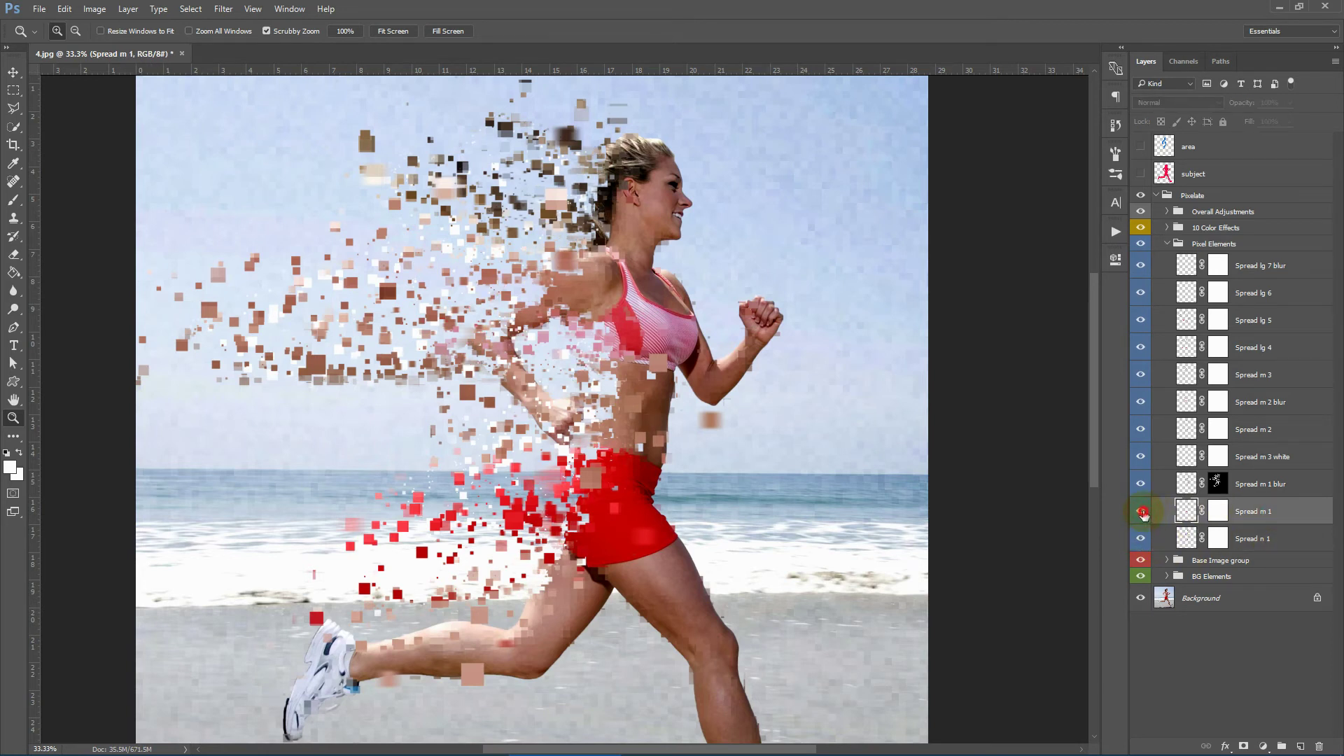
click(1142, 511)
Toggle Spread m 1 blur, Spread m 3 white and Spread m 2 to compare their contributions.
click(1322, 483)
click(1142, 485)
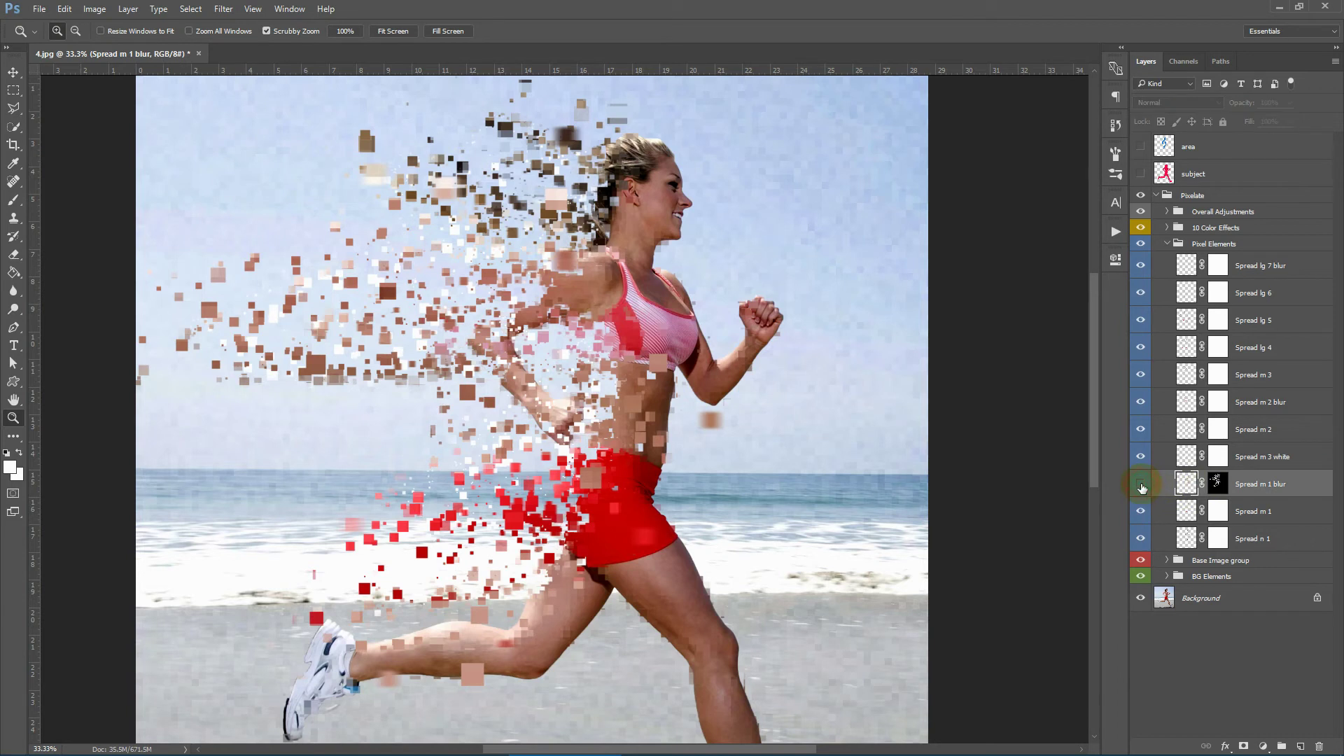
click(1141, 484)
click(1279, 455)
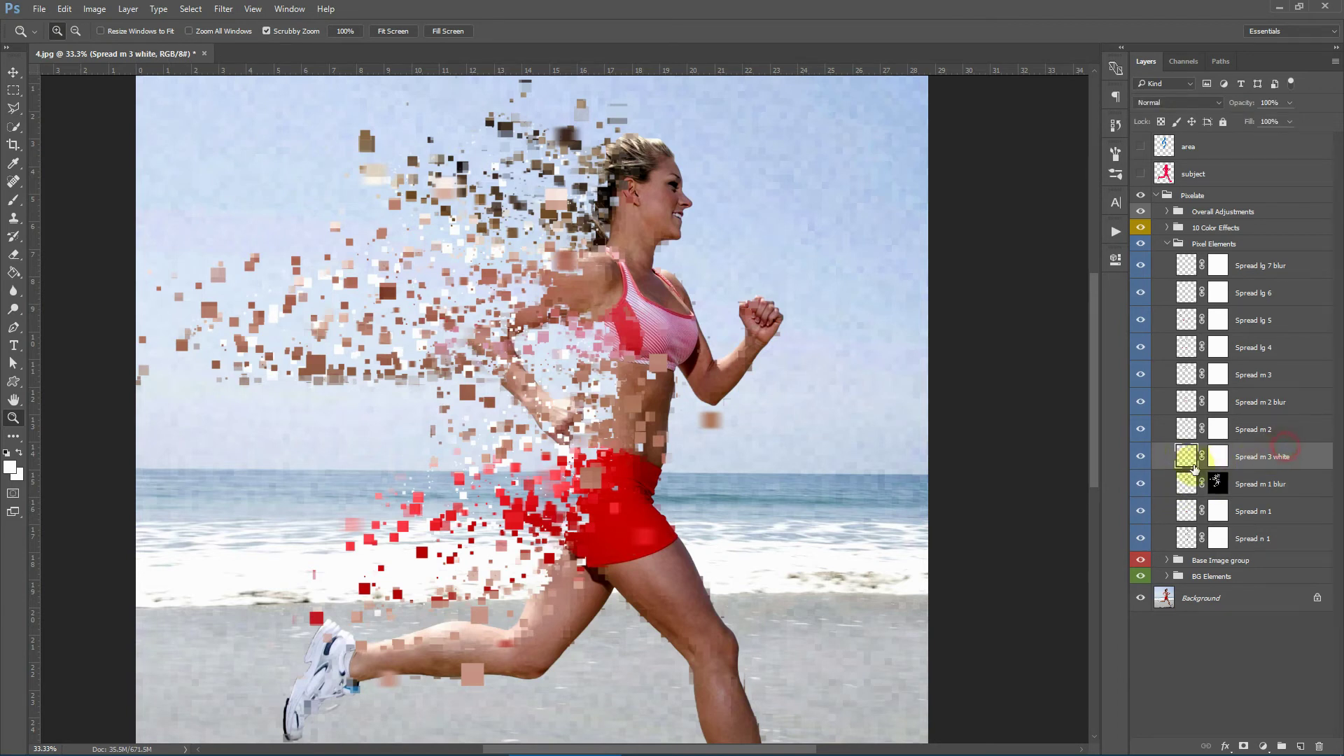
click(1140, 457)
click(1140, 457)
click(1268, 429)
click(1142, 429)
click(1141, 430)
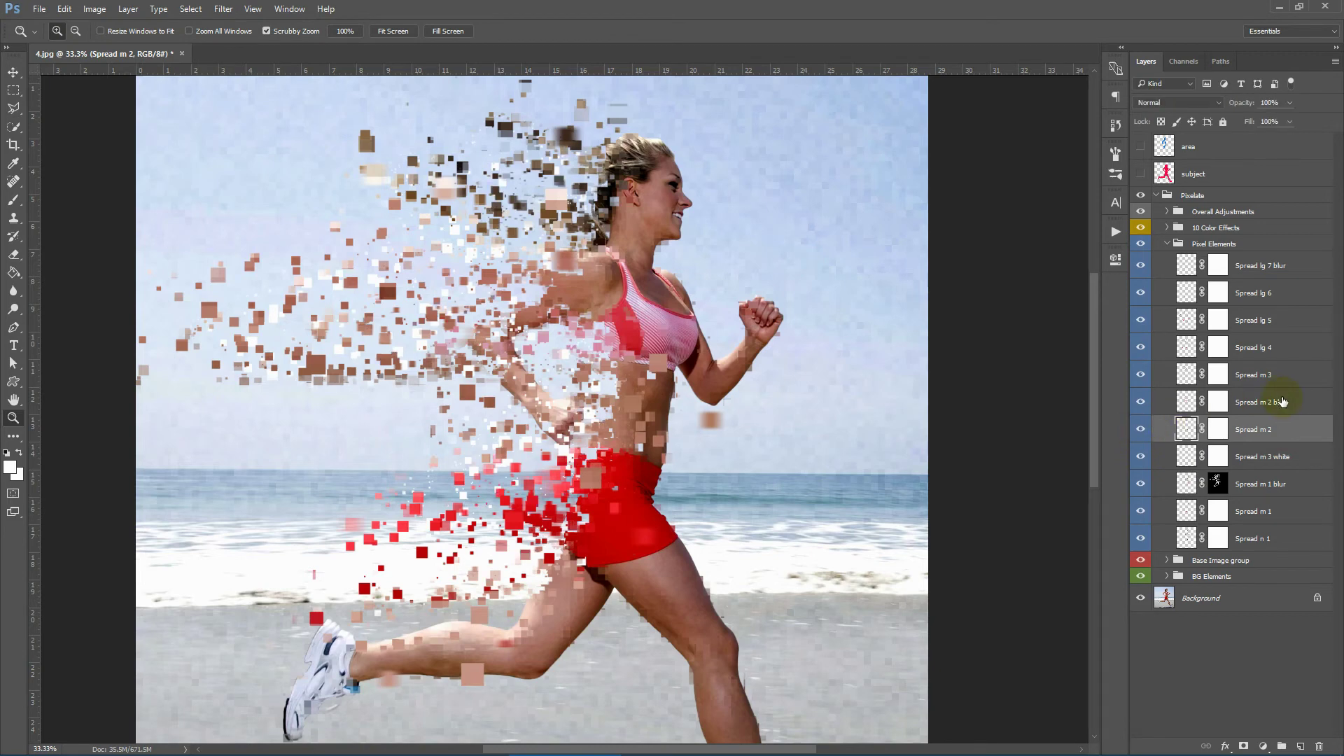
click(1141, 430)
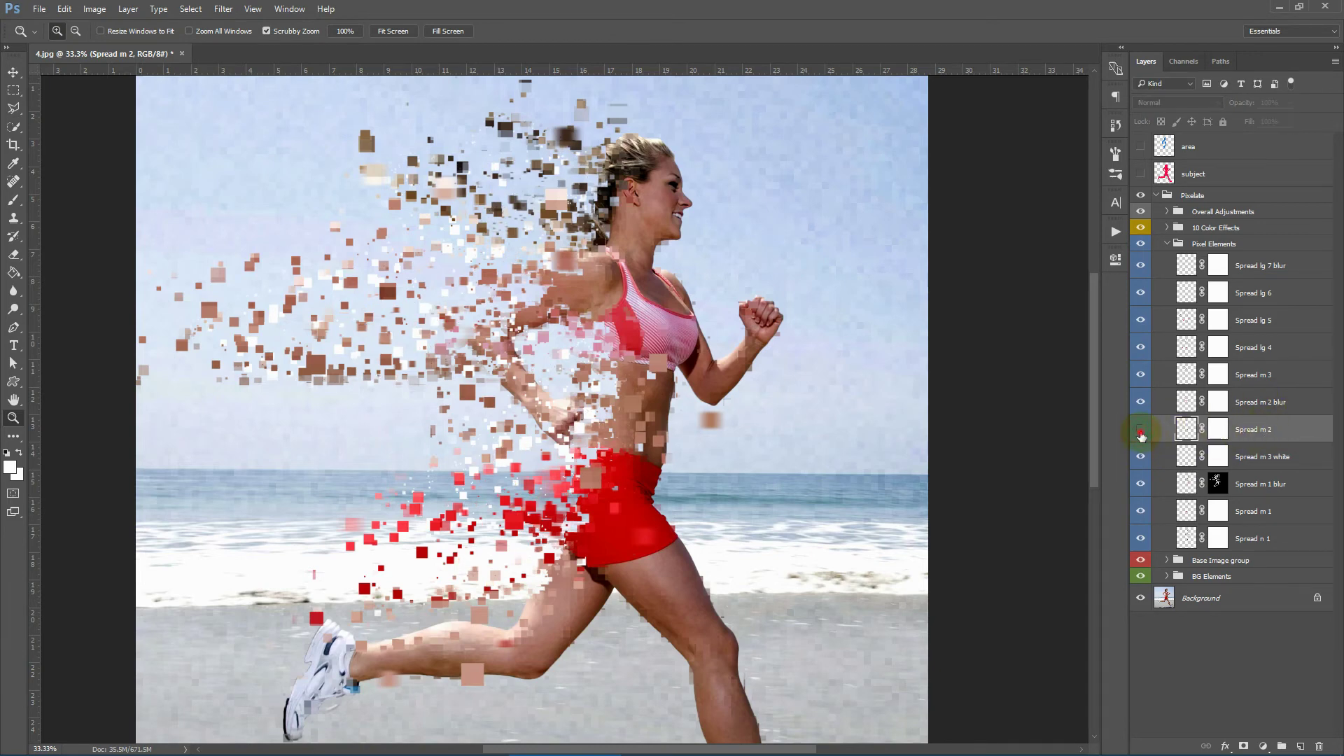
click(1141, 430)
Duplicate Spread m 2 and shift the copy slightly to offset its squares.
right_click(1283, 434)
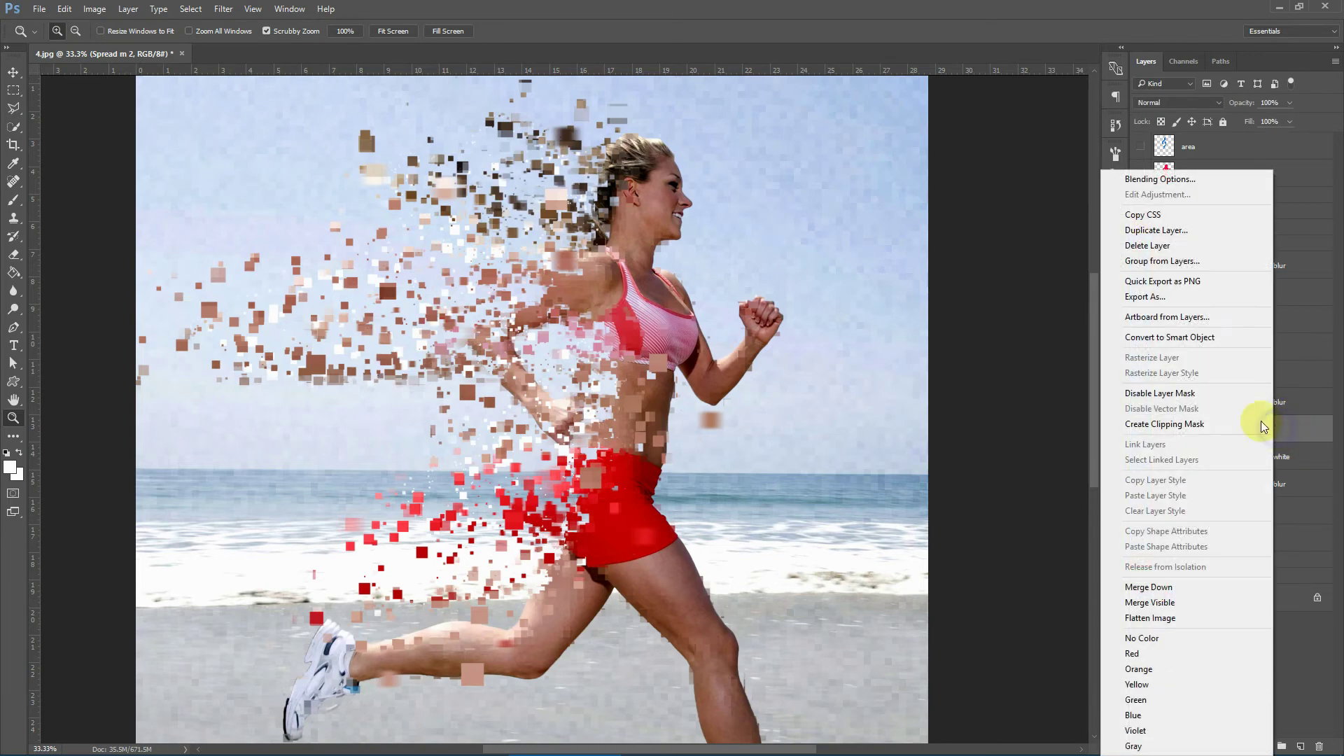
click(1176, 238)
click(794, 226)
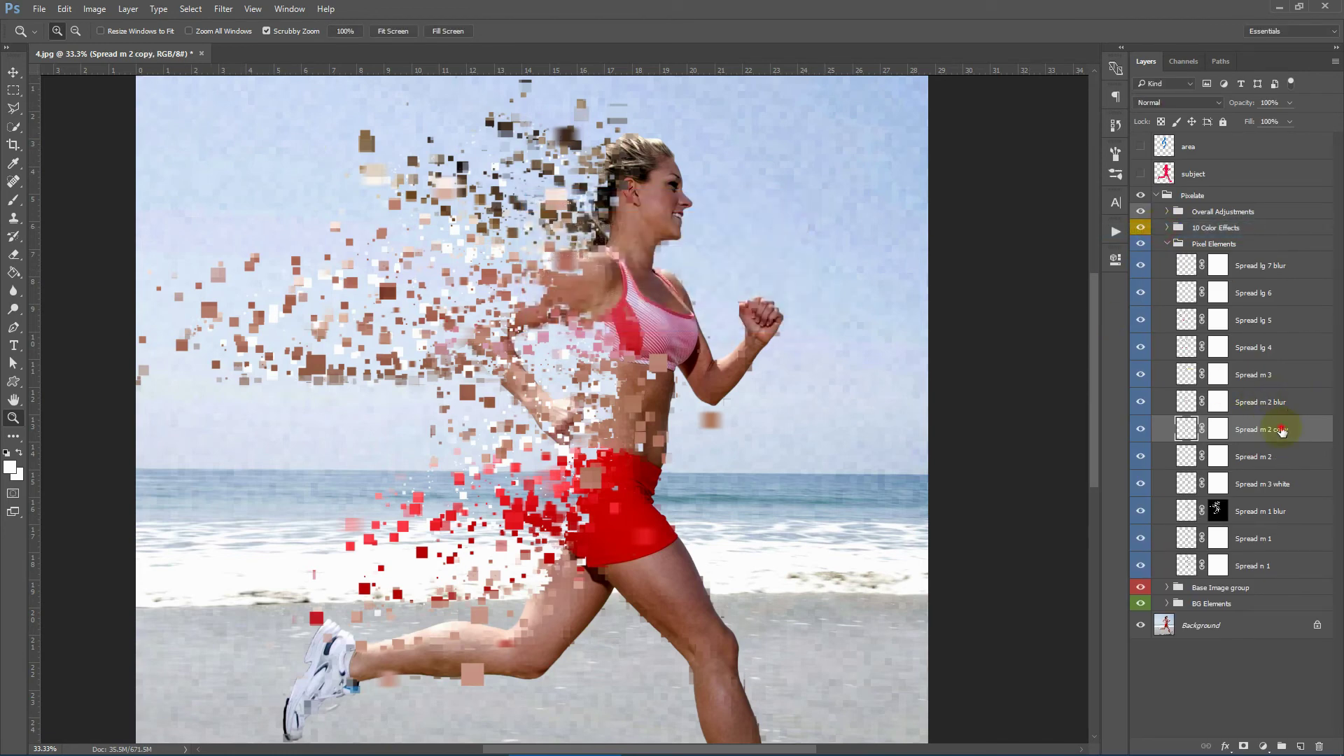
click(14, 72)
drag(494, 321, 520, 332)
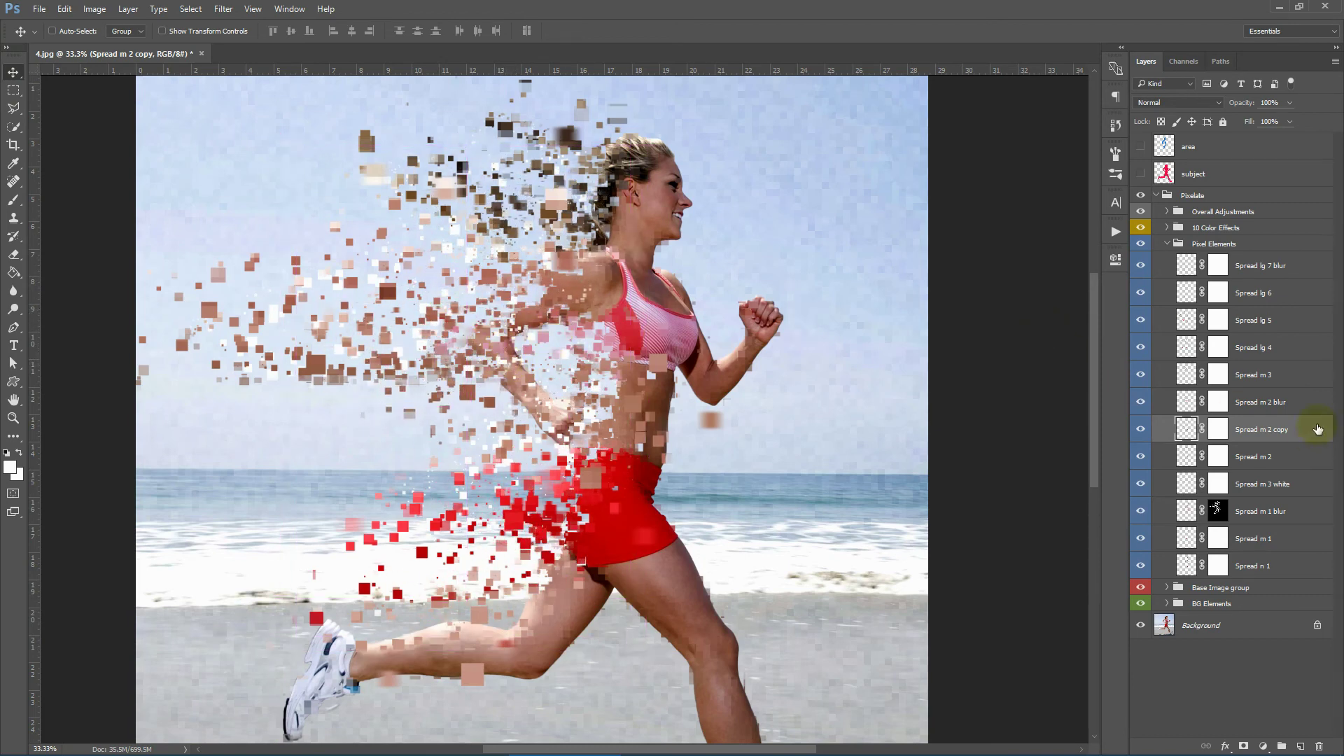
Duplicate Spread n 1 and nudge the copy slightly to offset its squares.
right_click(1279, 568)
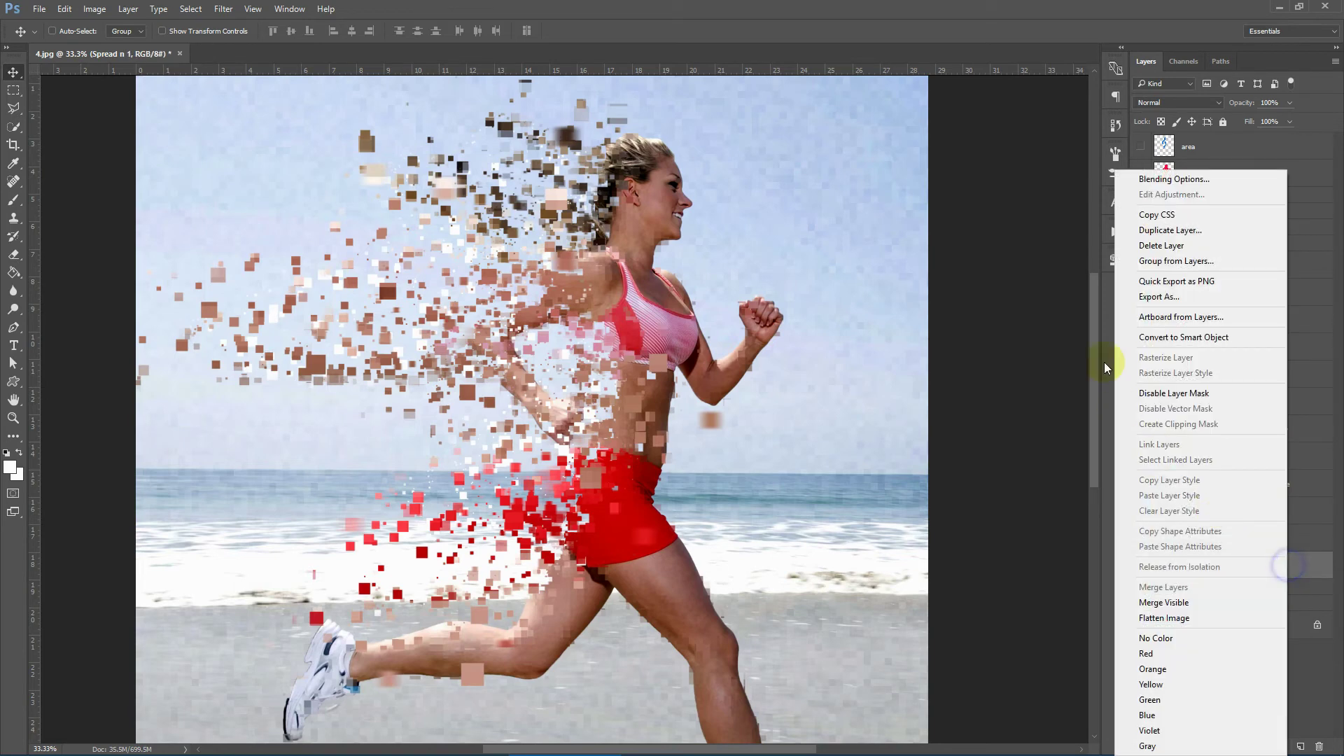
click(1159, 231)
click(756, 221)
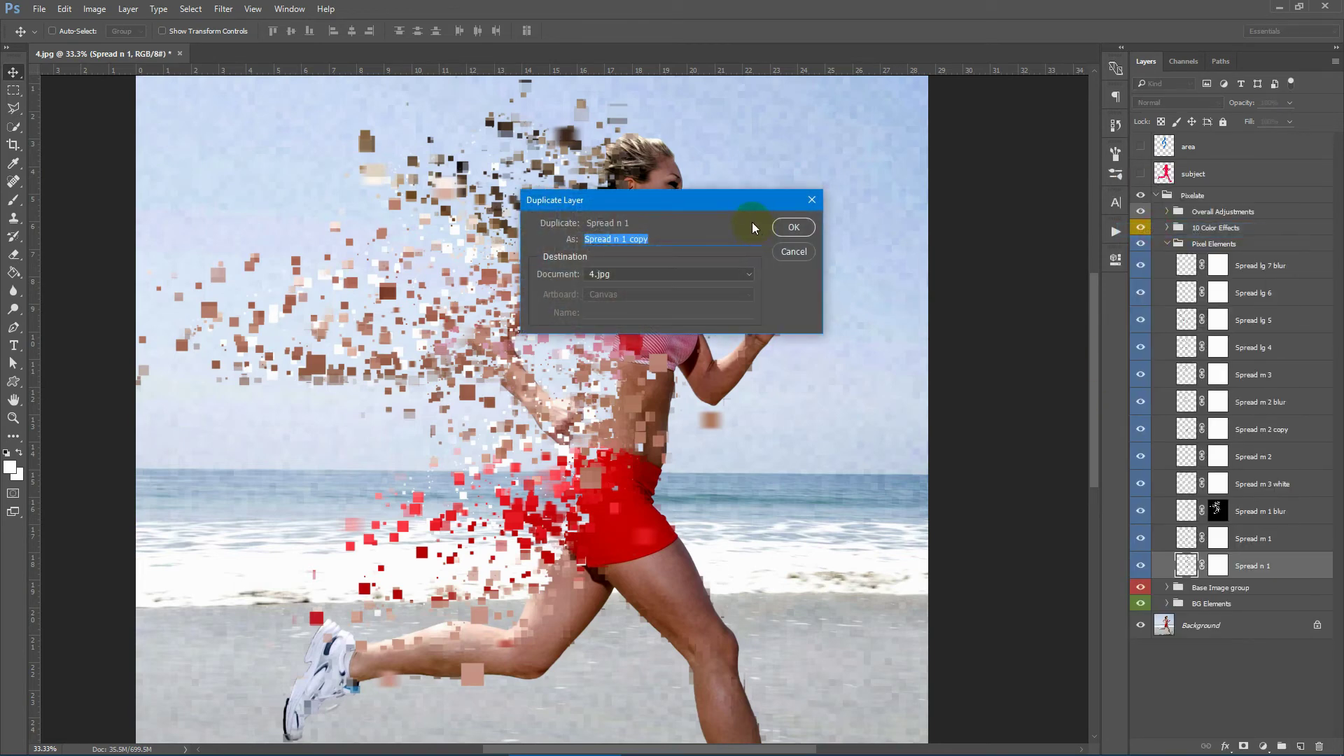
click(14, 72)
mouse_move(614, 406)
mouse_down()
mouse_move(600, 390)
mouse_move(631, 408)
mouse_move(595, 415)
mouse_move(577, 395)
mouse_move(608, 405)
mouse_move(594, 399)
mouse_up()
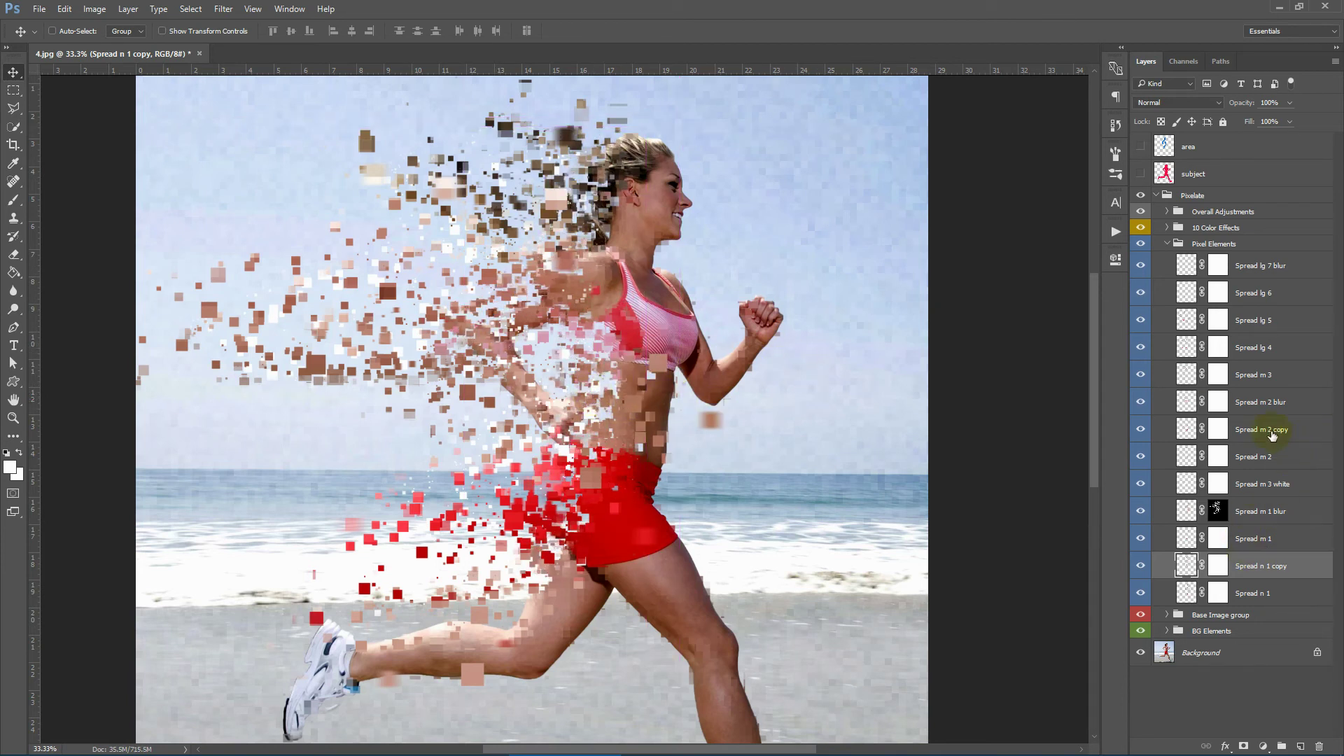
Toggle Spread m 2 blur, Spread m 3, Spread lg 4, lg 5 and lg 7 blur to compare.
click(1141, 402)
click(1140, 403)
click(1141, 369)
click(1141, 365)
click(1142, 347)
click(1141, 345)
click(1140, 320)
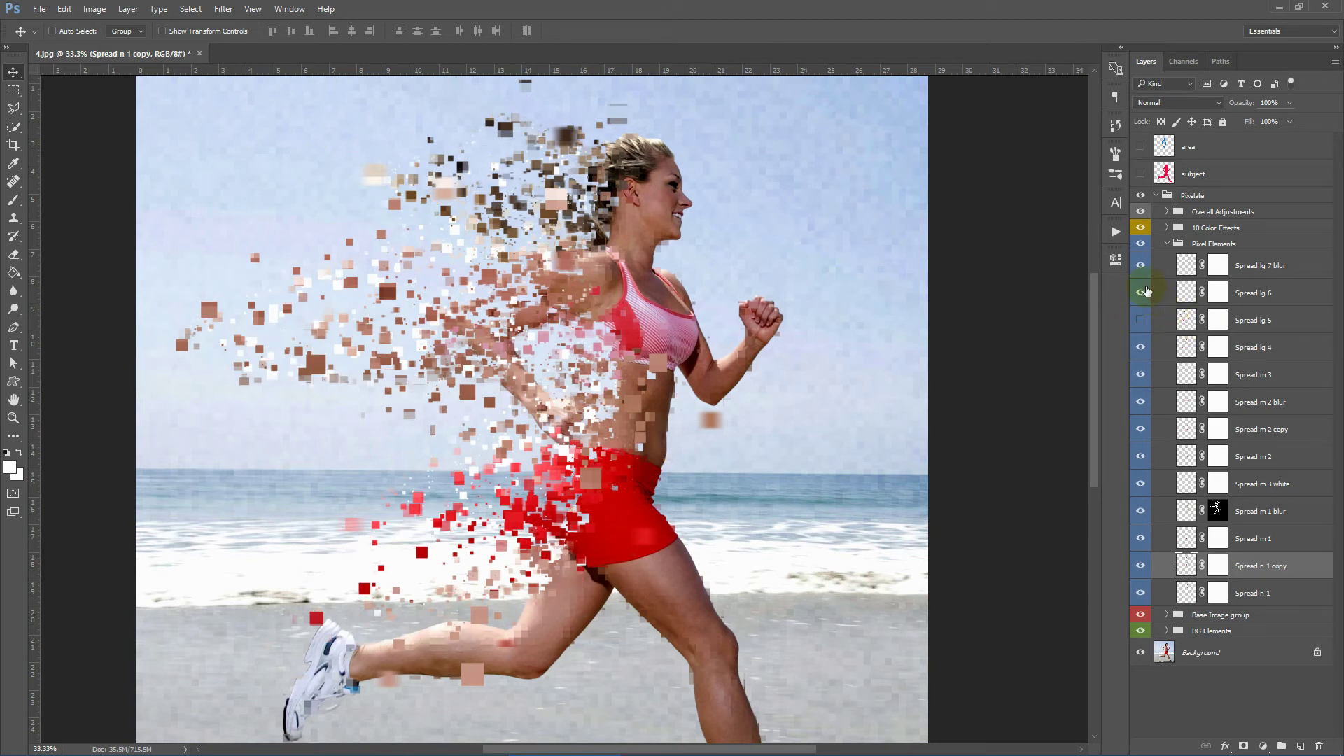
click(1142, 320)
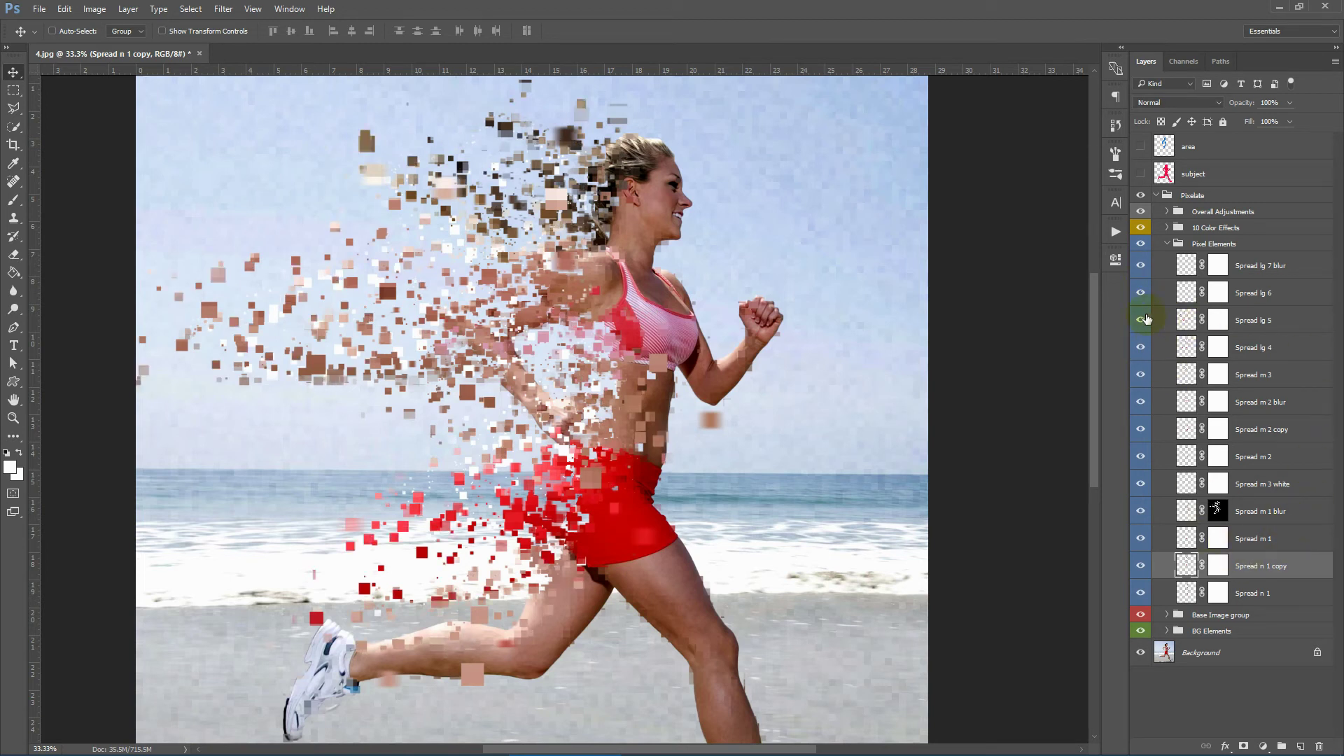
click(1141, 265)
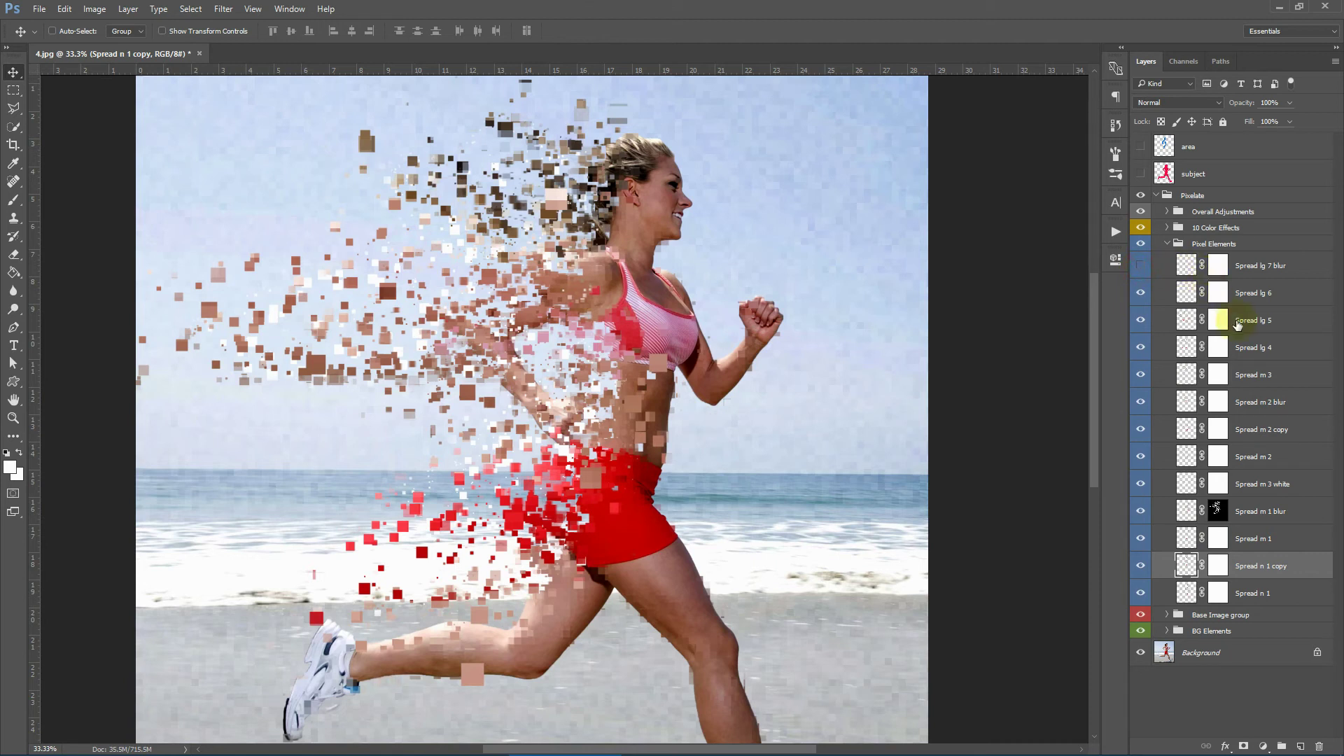
click(1140, 265)
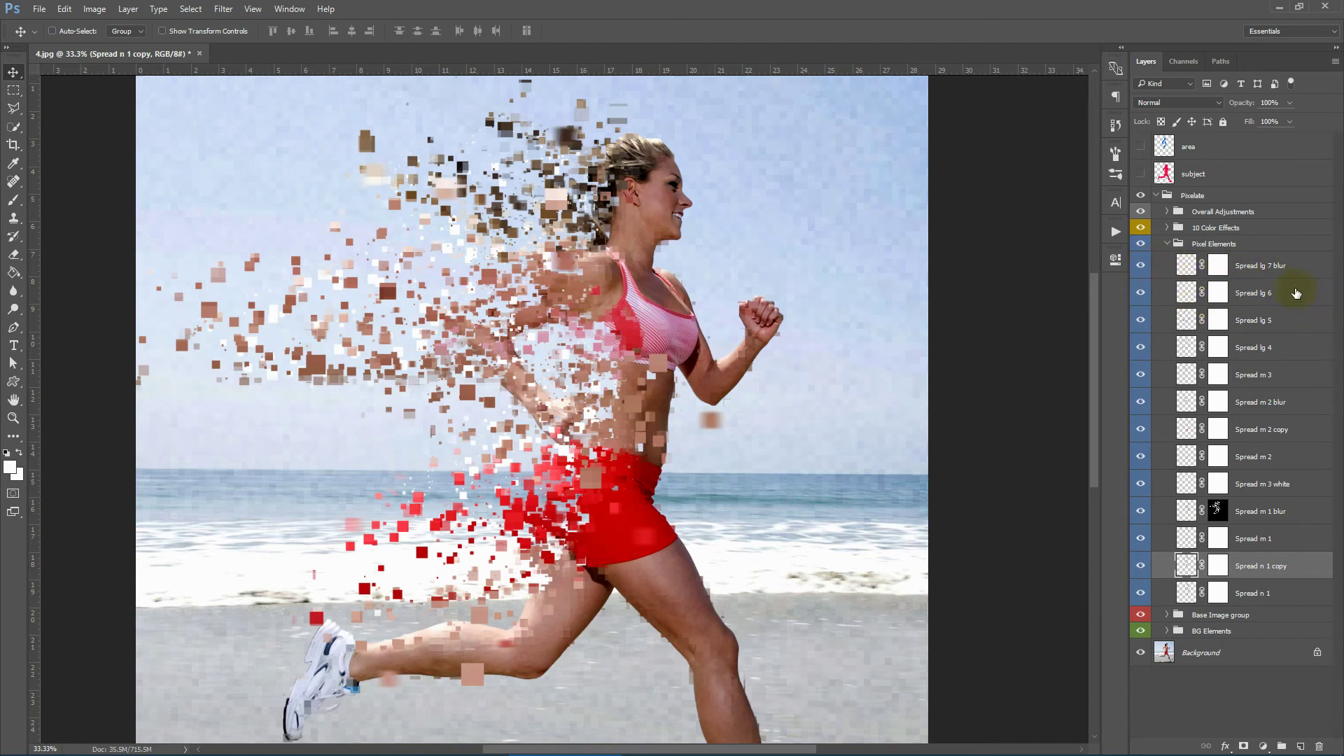
On Spread lg 6's mask, brush out the pixel squares around the runner's hair.
click(1216, 294)
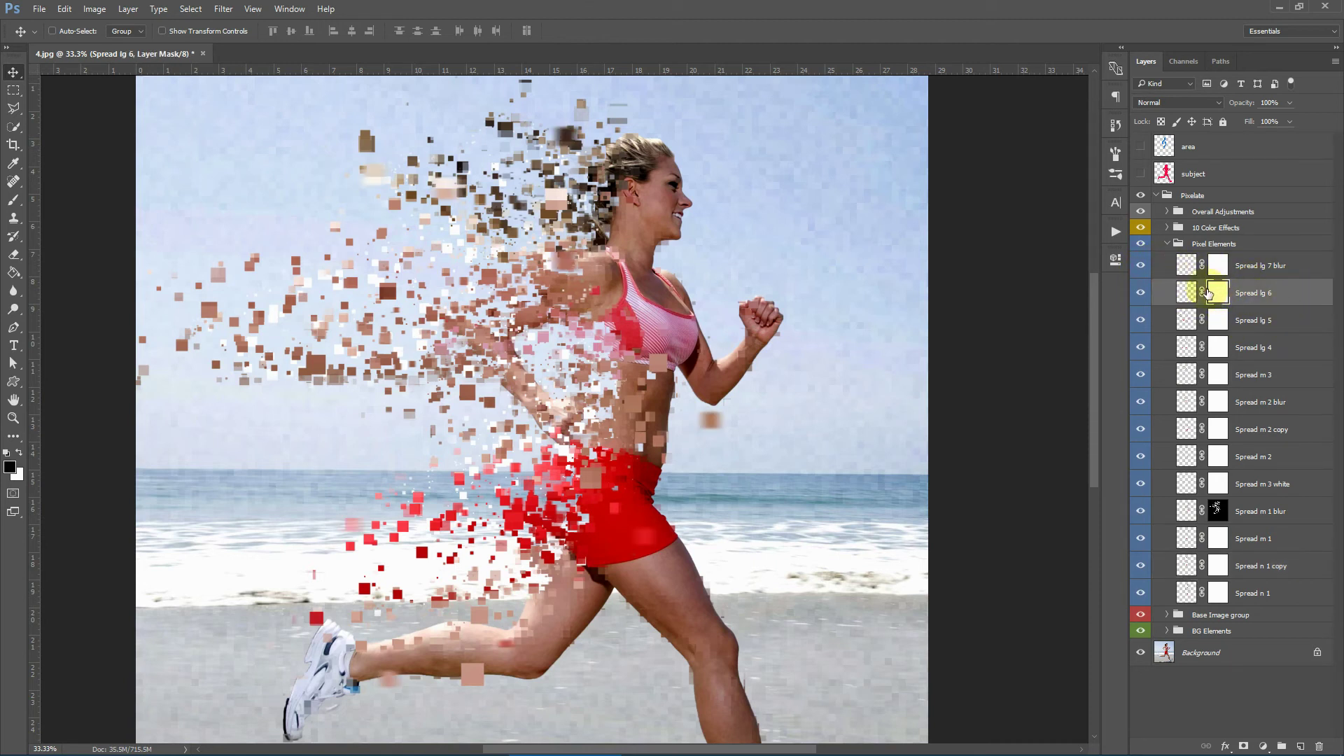
click(13, 199)
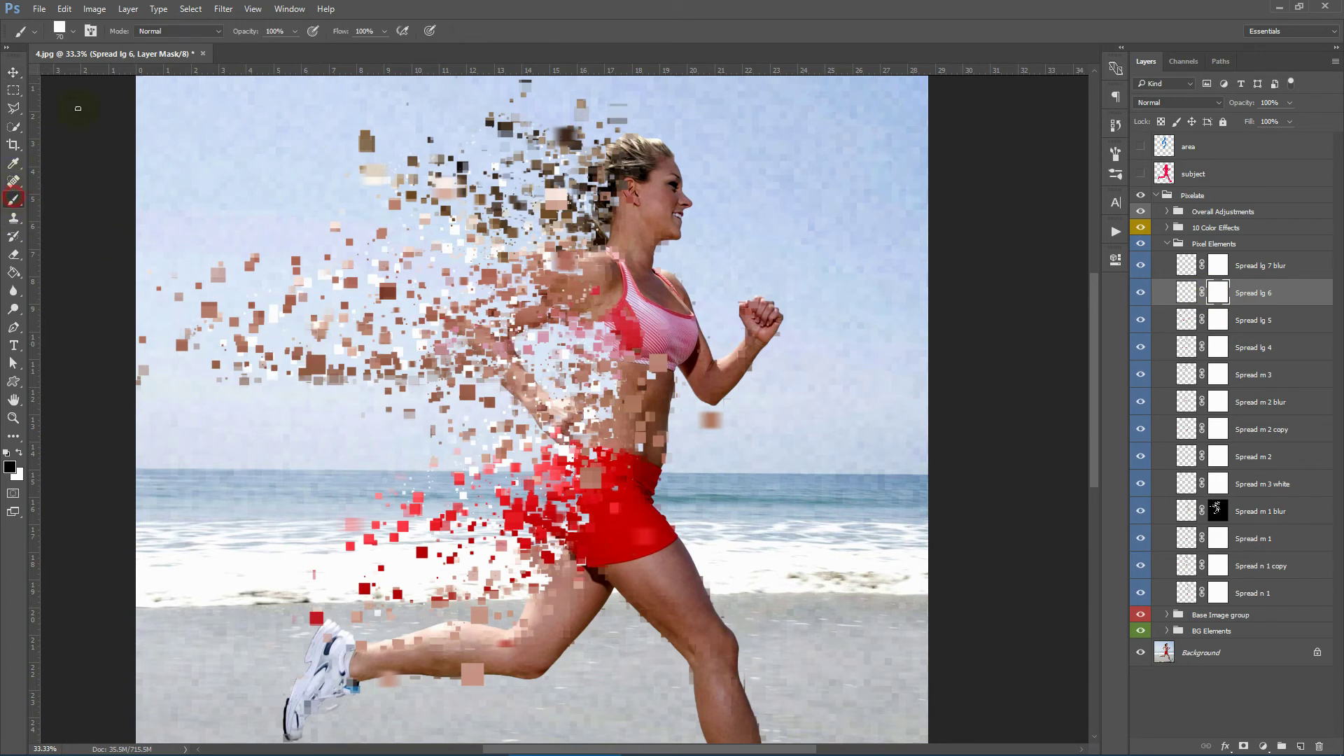
click(1141, 292)
click(1140, 293)
mouse_move(539, 214)
mouse_down()
mouse_move(599, 183)
mouse_move(529, 194)
mouse_move(578, 206)
mouse_up()
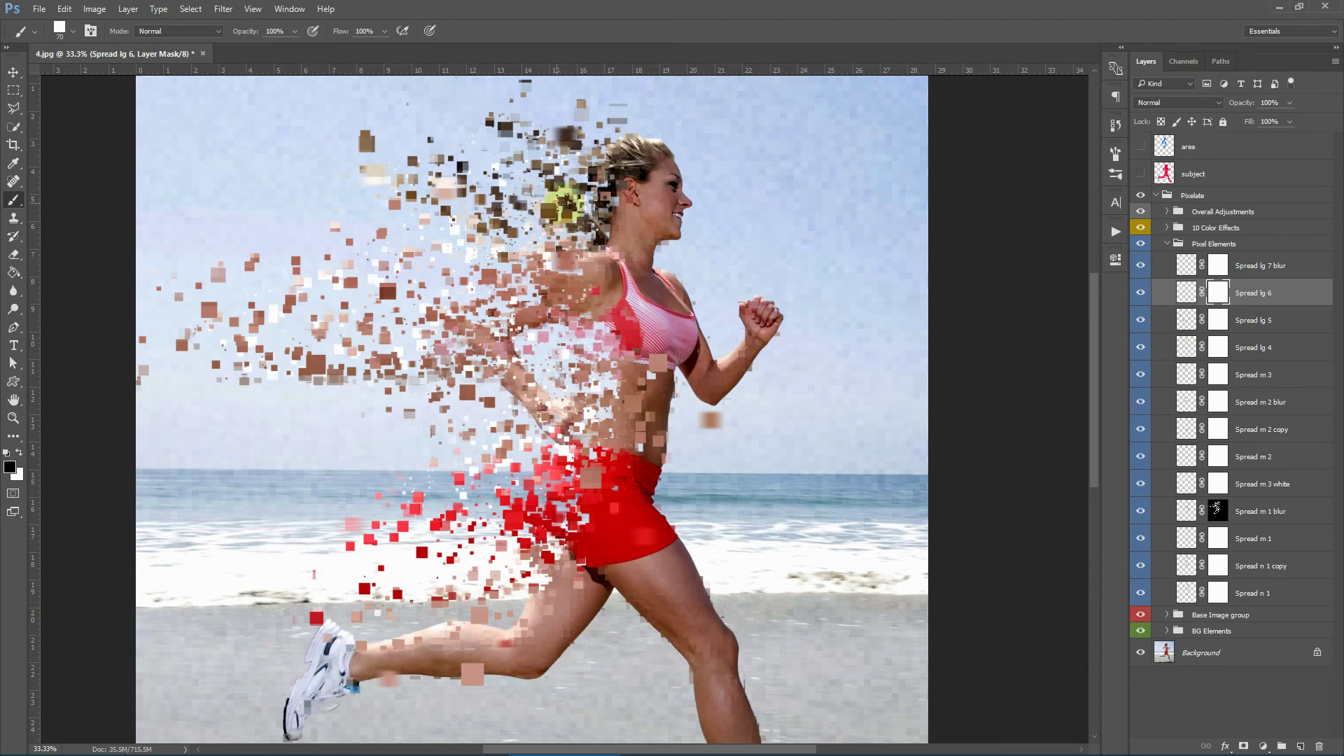
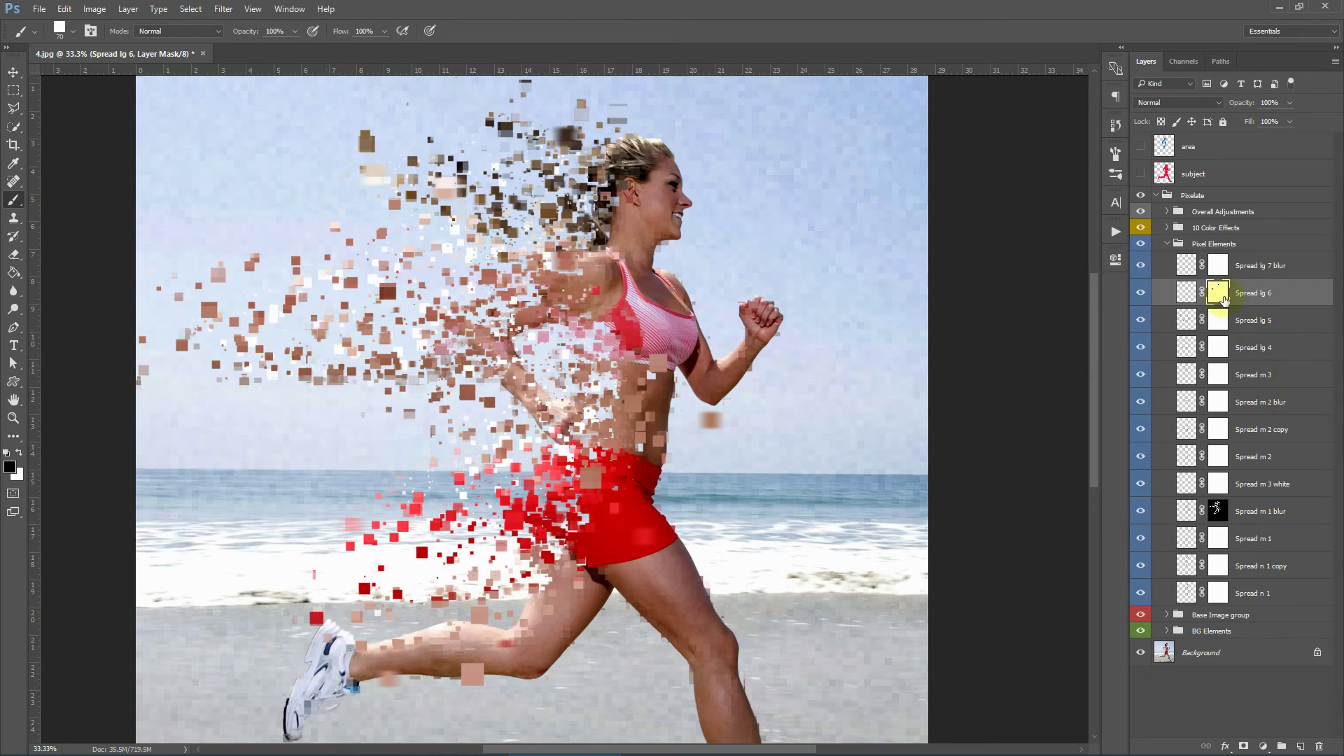
Undo the last mask stroke, collapse Pixel Elements and expand the 10 Color Effects group.
key(ctrl+z)
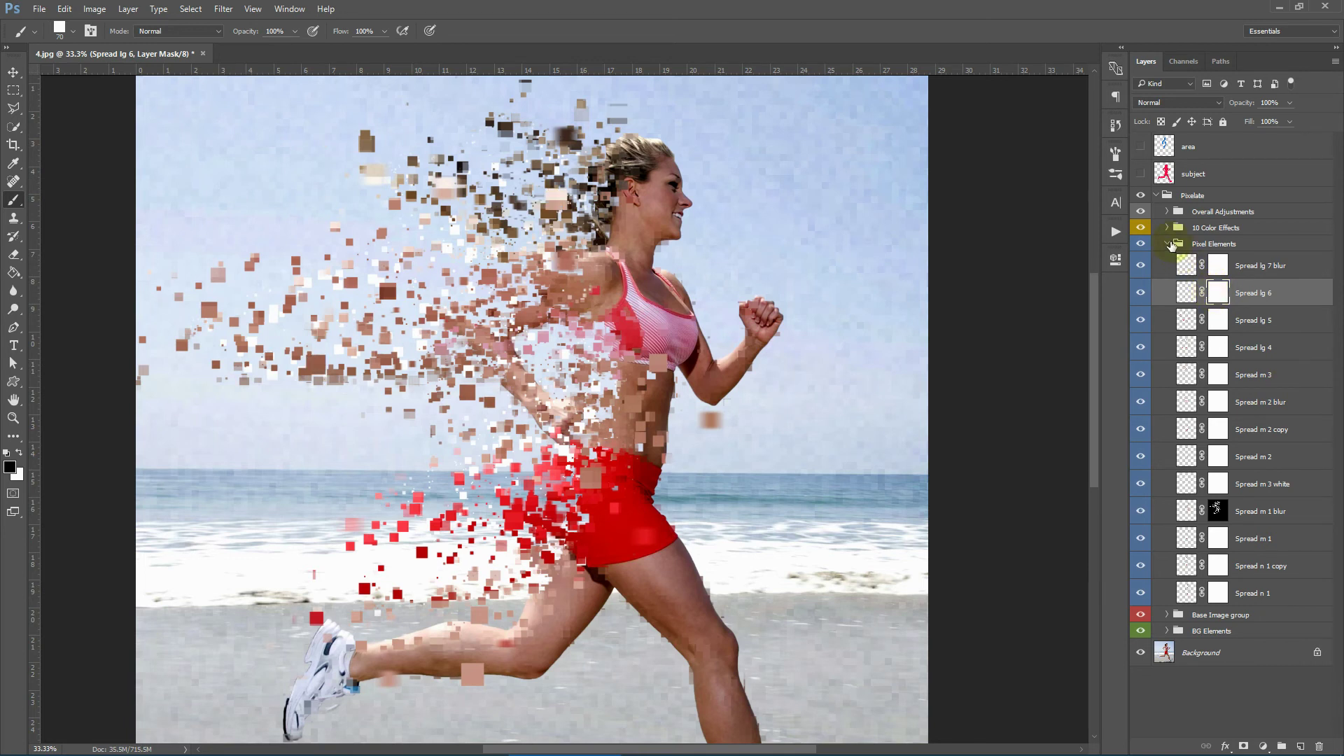
click(1171, 244)
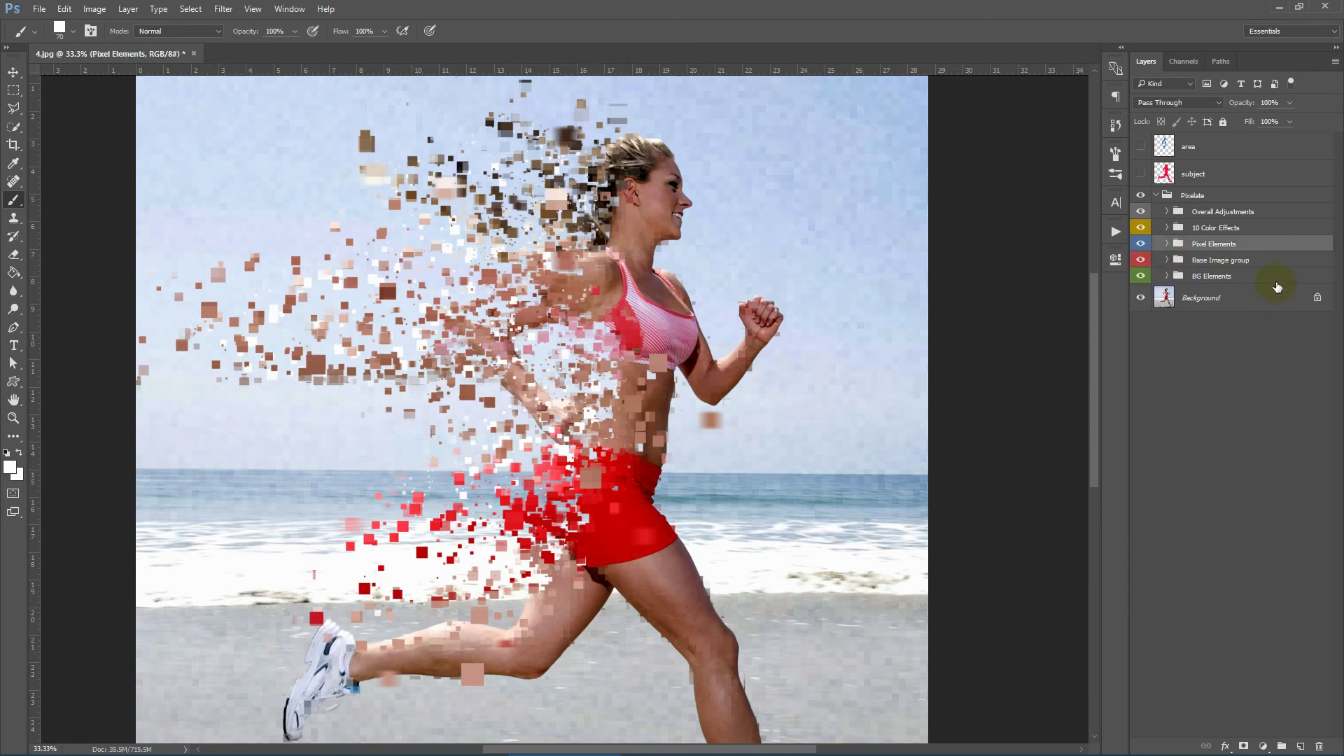
click(1266, 230)
click(1167, 228)
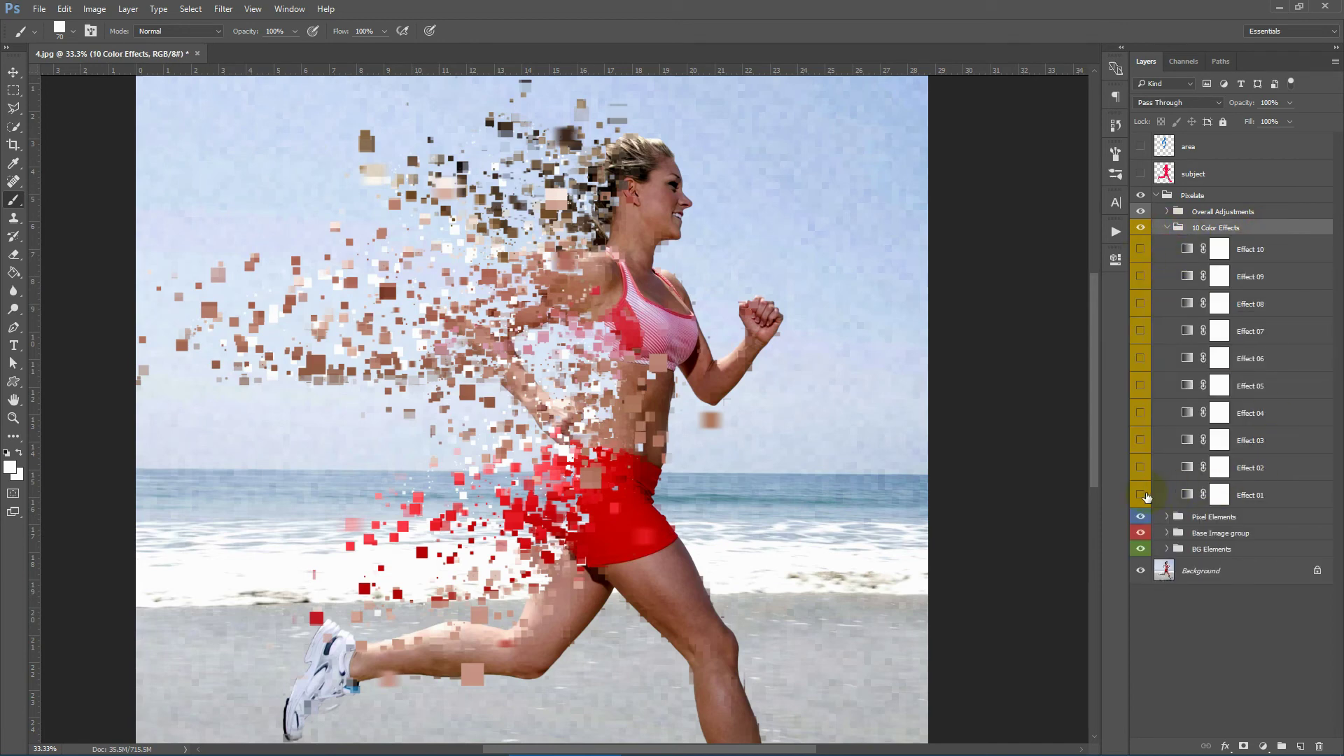
Preview Effects 01–05 one at a time, turning each back off afterwards.
click(1141, 495)
click(1141, 494)
click(1141, 467)
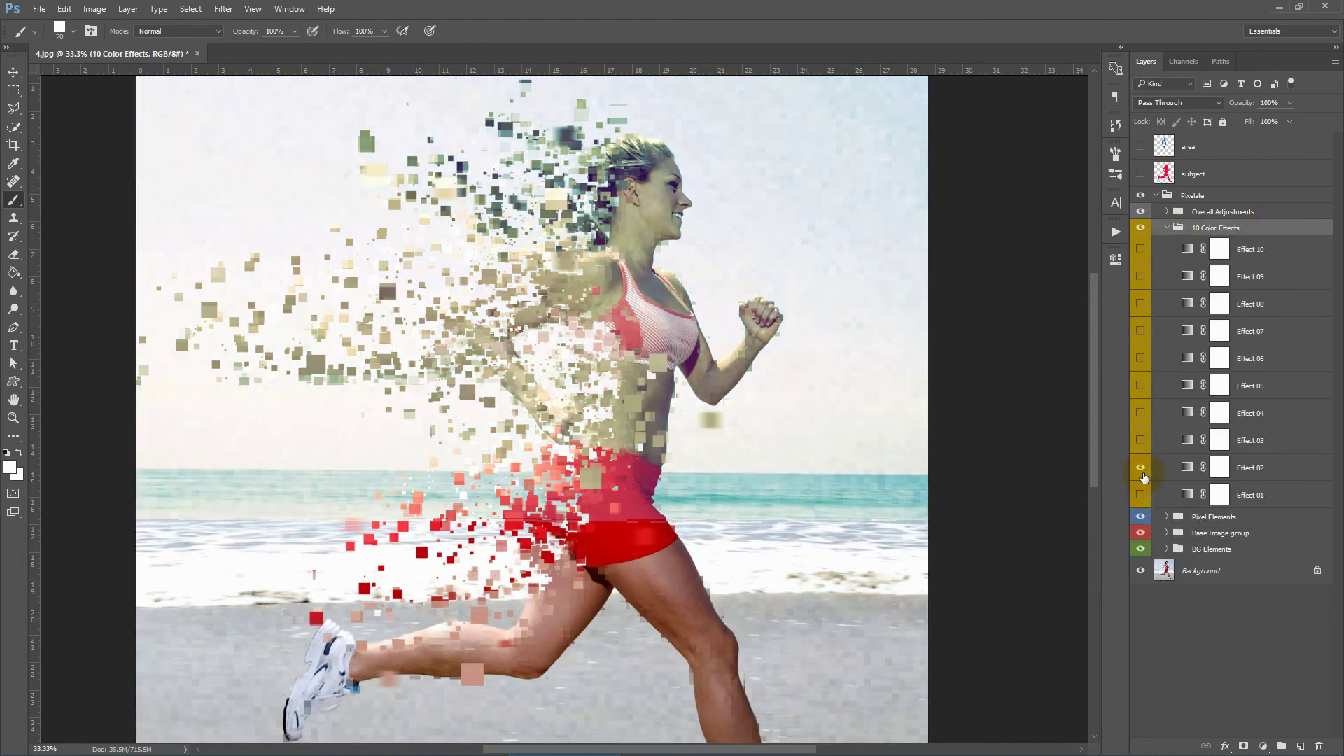
click(1141, 467)
click(1142, 441)
click(1142, 441)
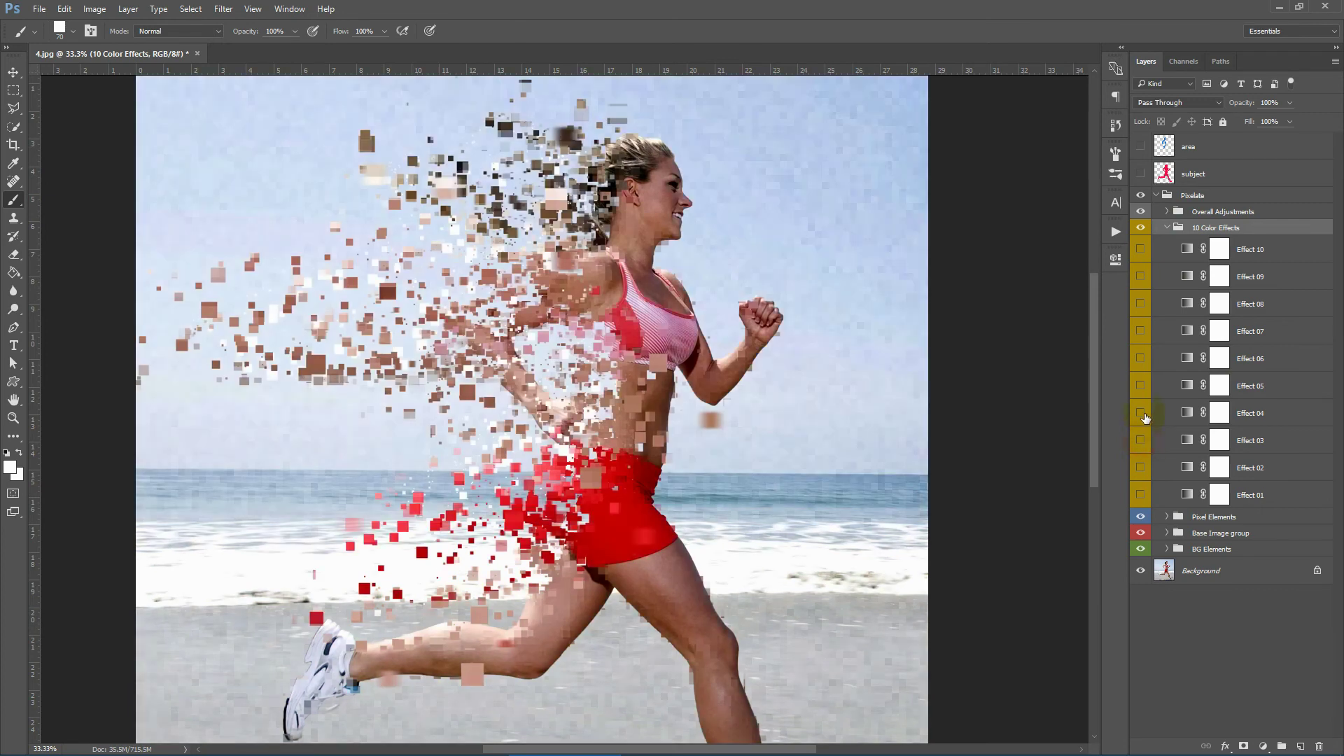
click(1142, 413)
click(1141, 413)
click(1141, 385)
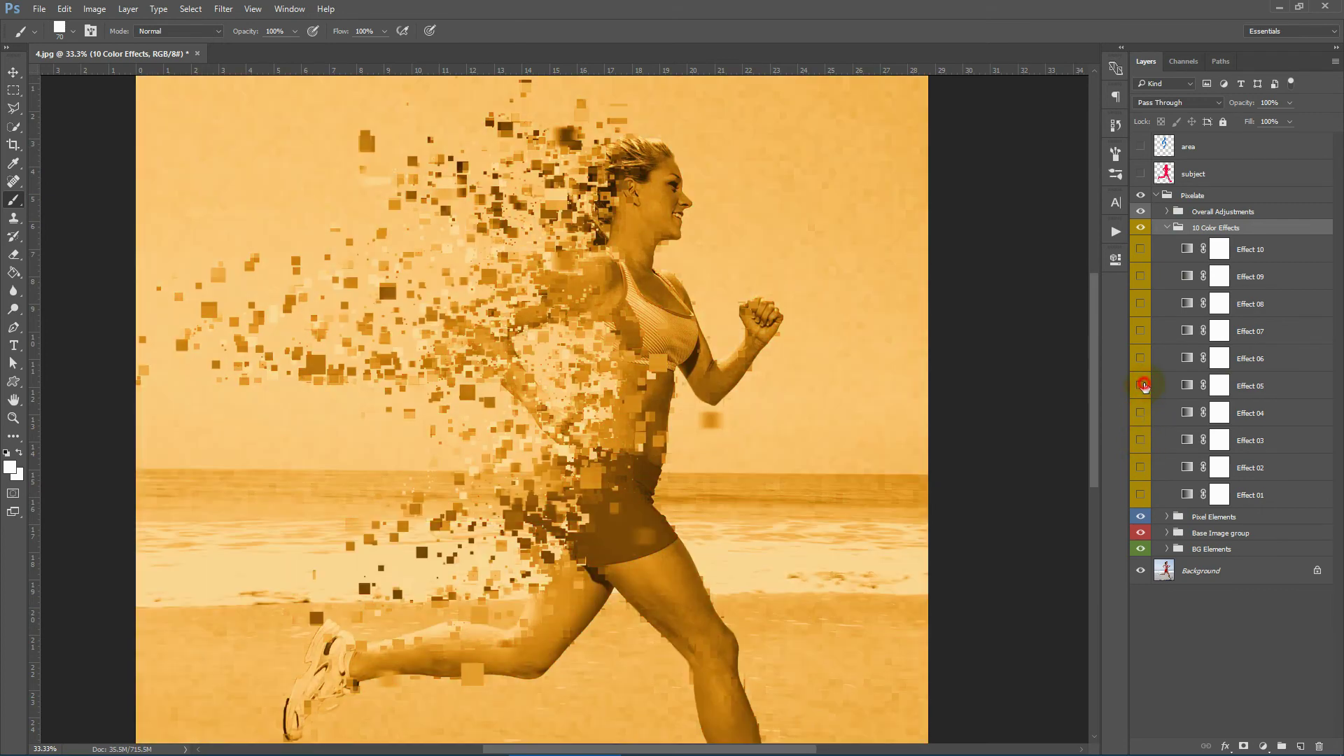
click(1141, 386)
Preview Effects 06–10 one at a time, hide each again, and collapse 10 Color Effects.
click(1141, 359)
click(1141, 359)
click(1141, 332)
click(1141, 332)
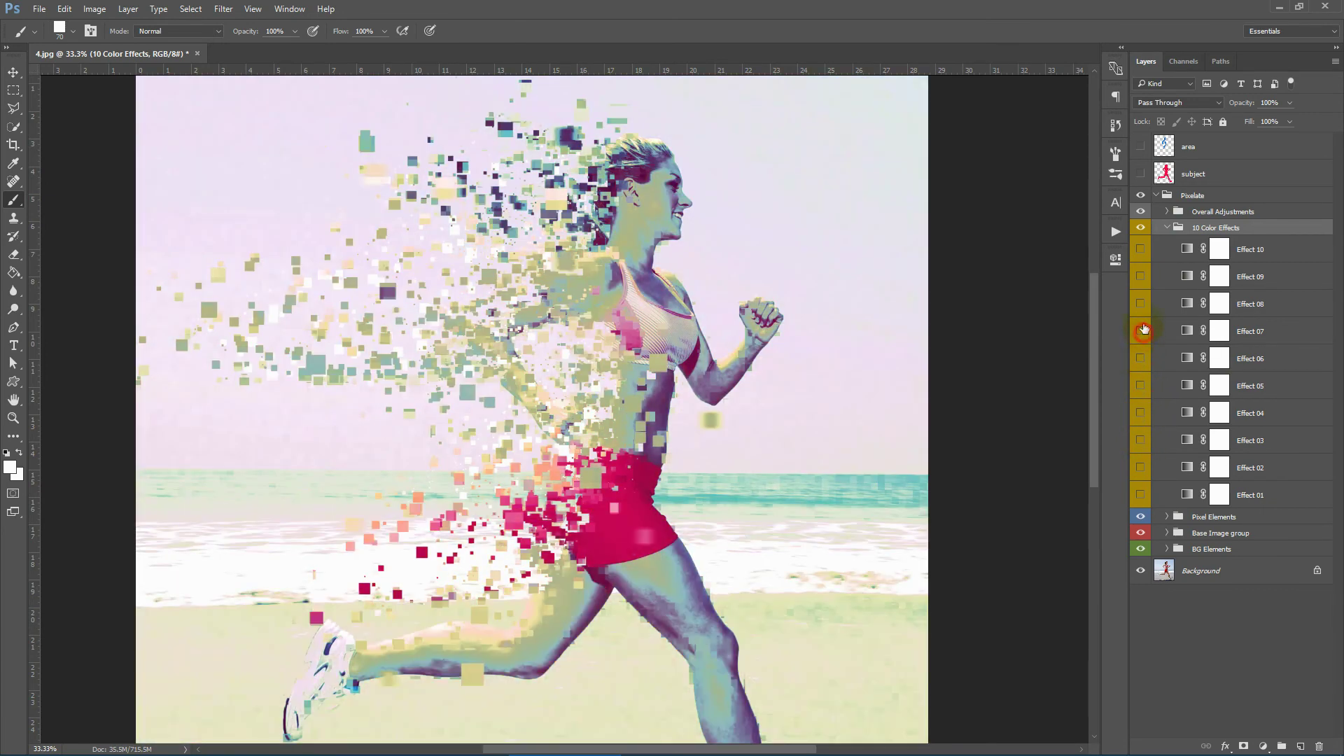
click(1141, 304)
click(1141, 303)
click(1141, 276)
click(1142, 276)
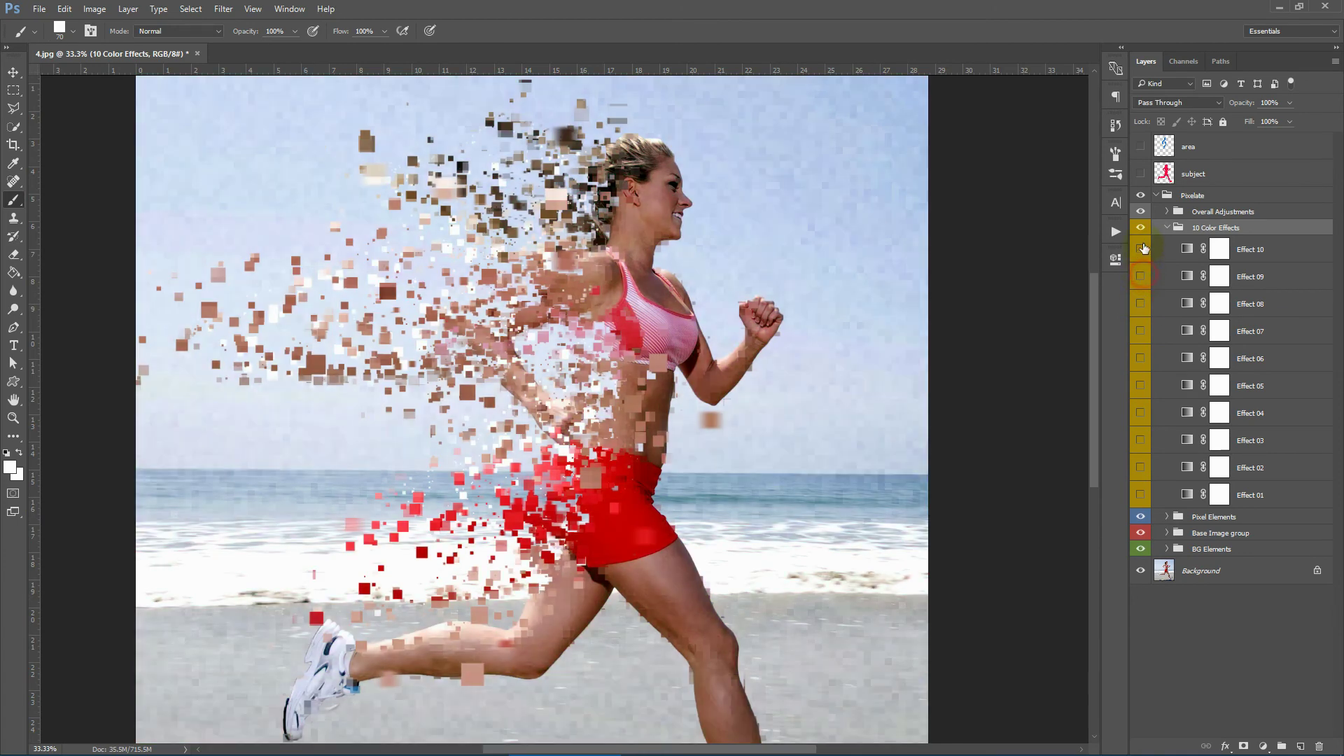
click(1141, 249)
click(1142, 249)
click(1167, 229)
Within Overall Adjustments, change the Overall Color Fill colour from magenta to teal, then hide it.
click(1166, 212)
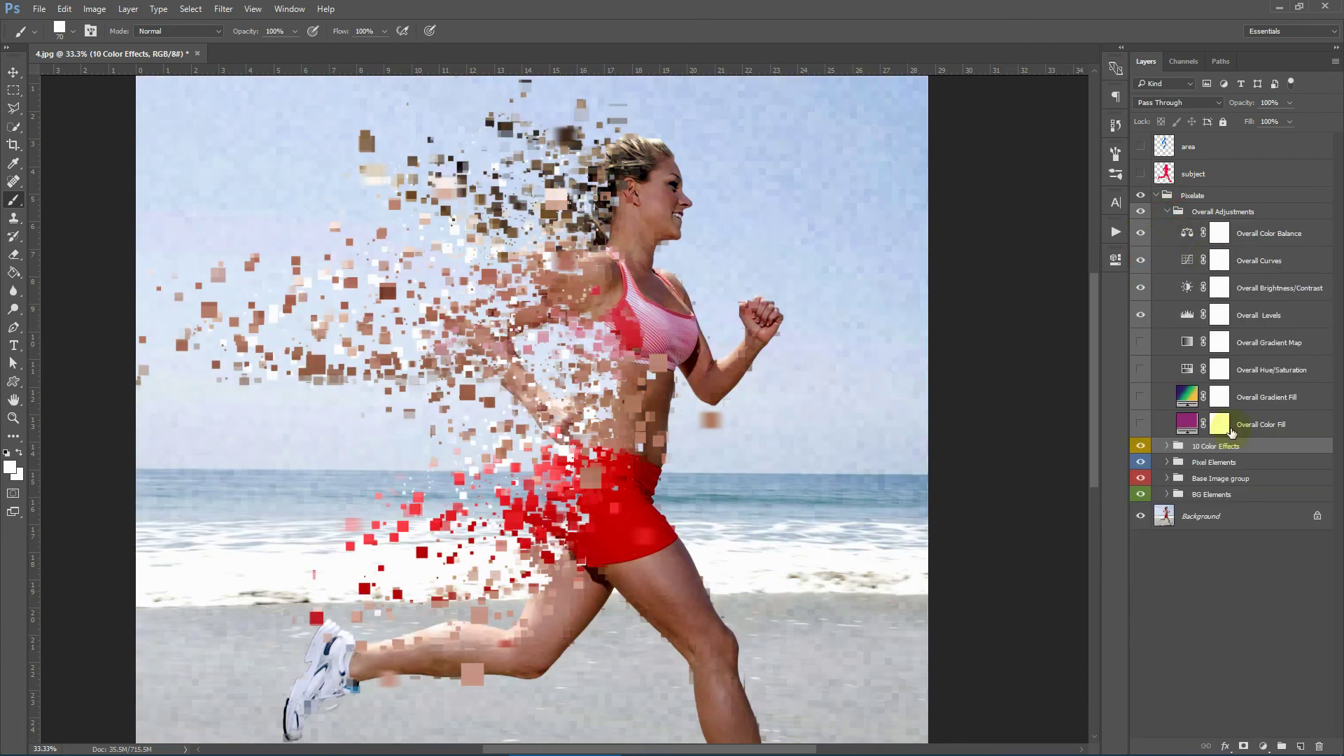
click(1287, 427)
click(1141, 424)
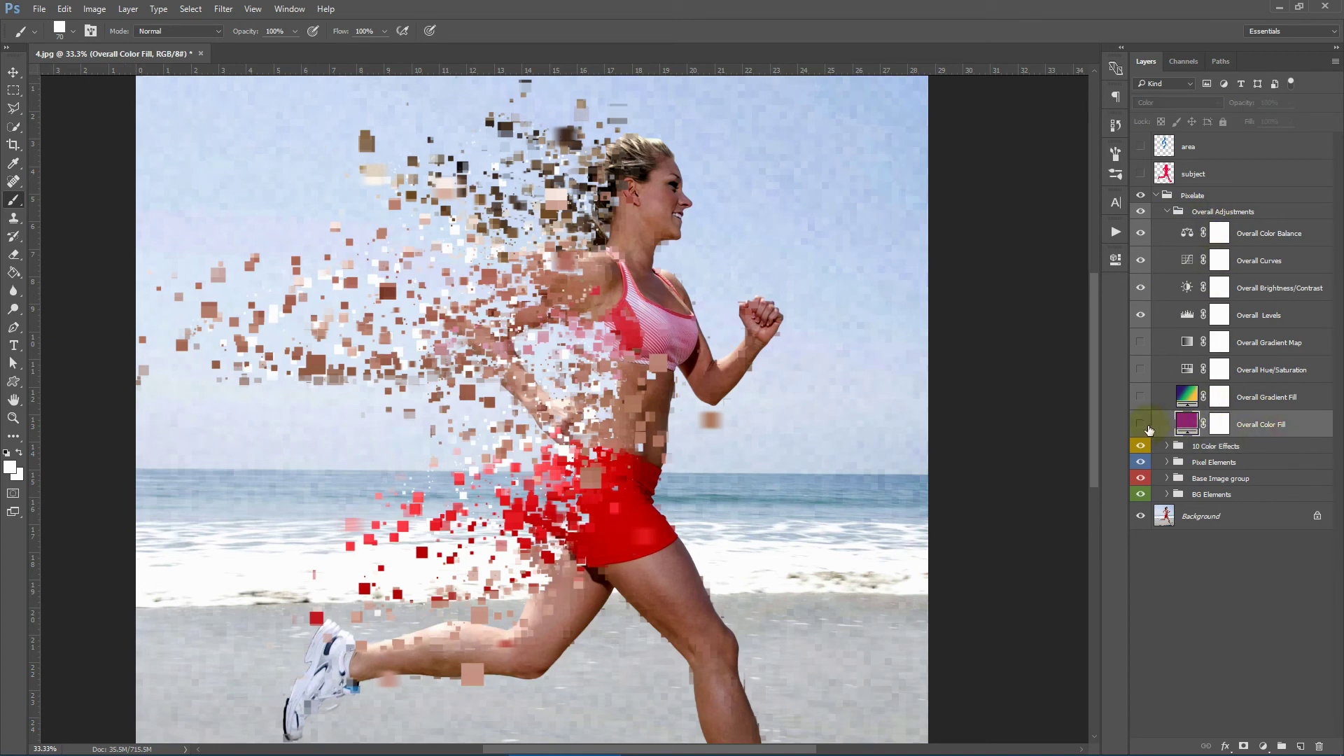
double_click(1185, 424)
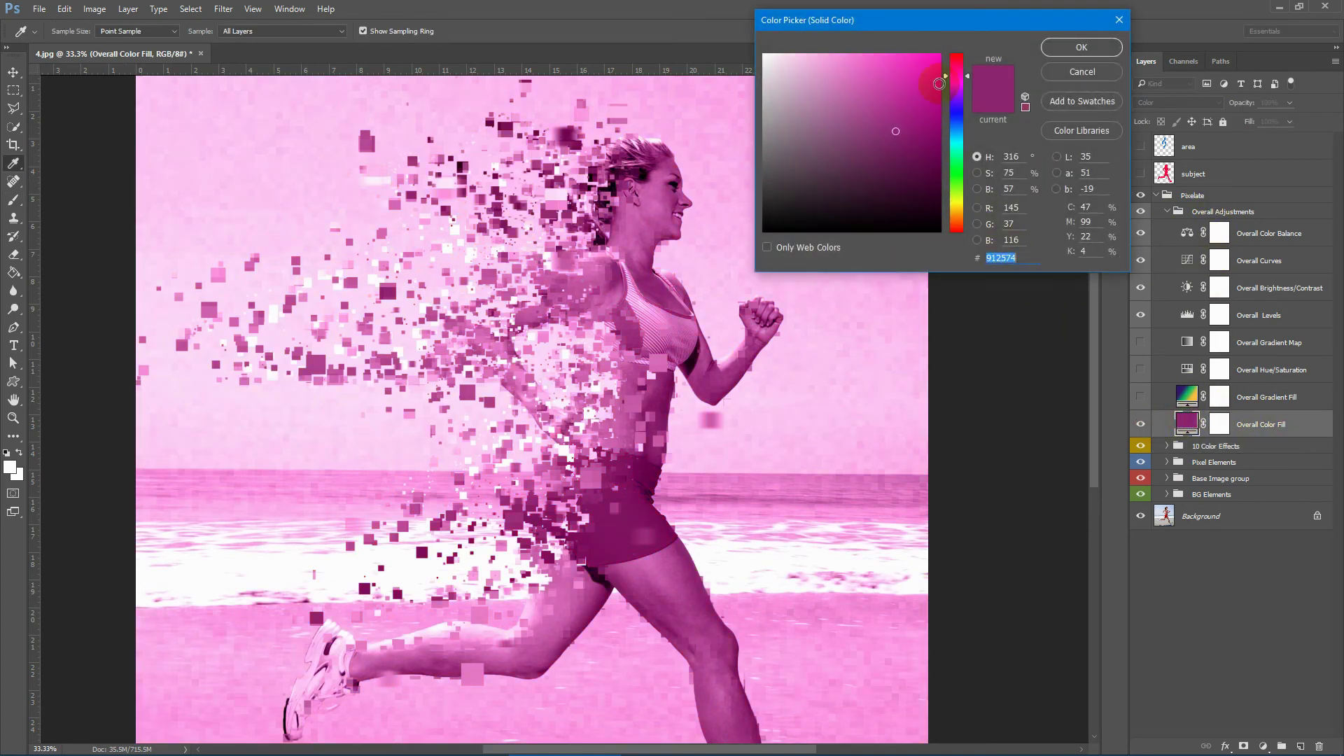
drag(956, 73, 962, 174)
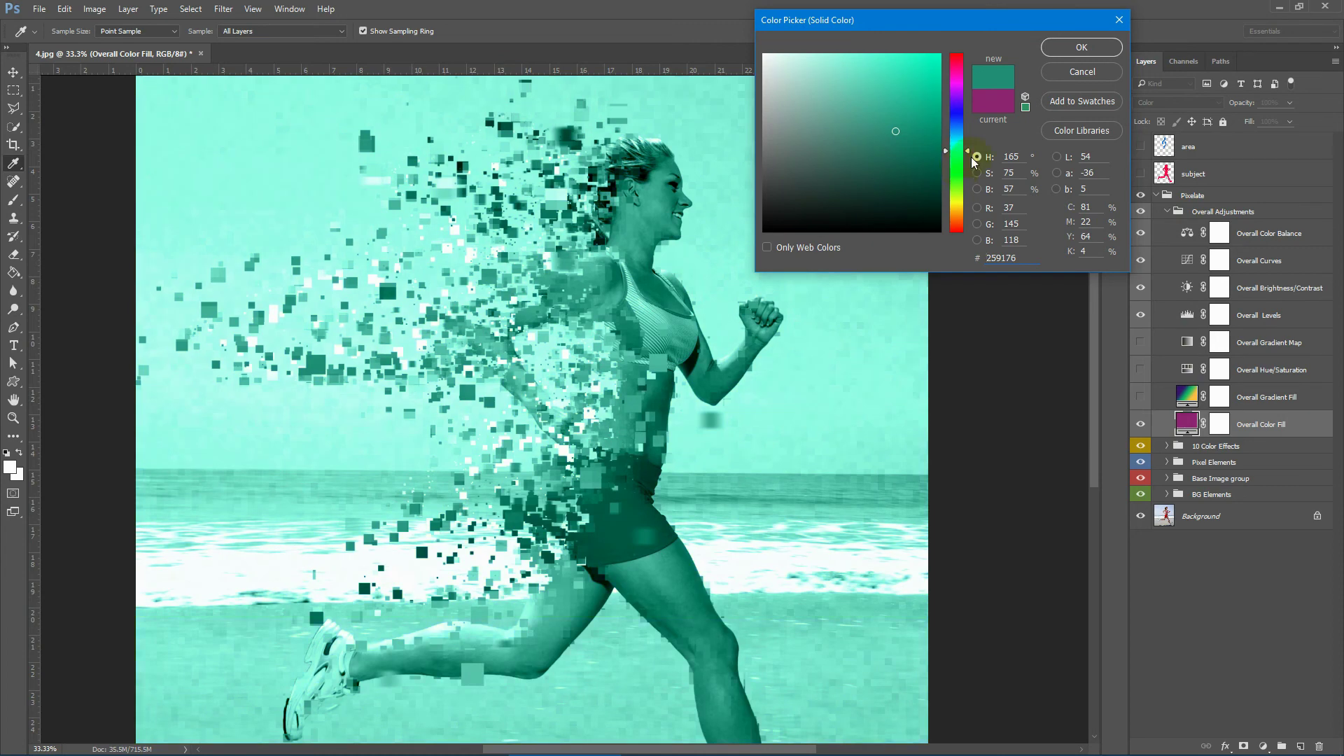
click(1080, 46)
click(1143, 424)
Give Overall Gradient Fill the Green, Purple, Blue gradient preset, then hide the layer.
click(1140, 397)
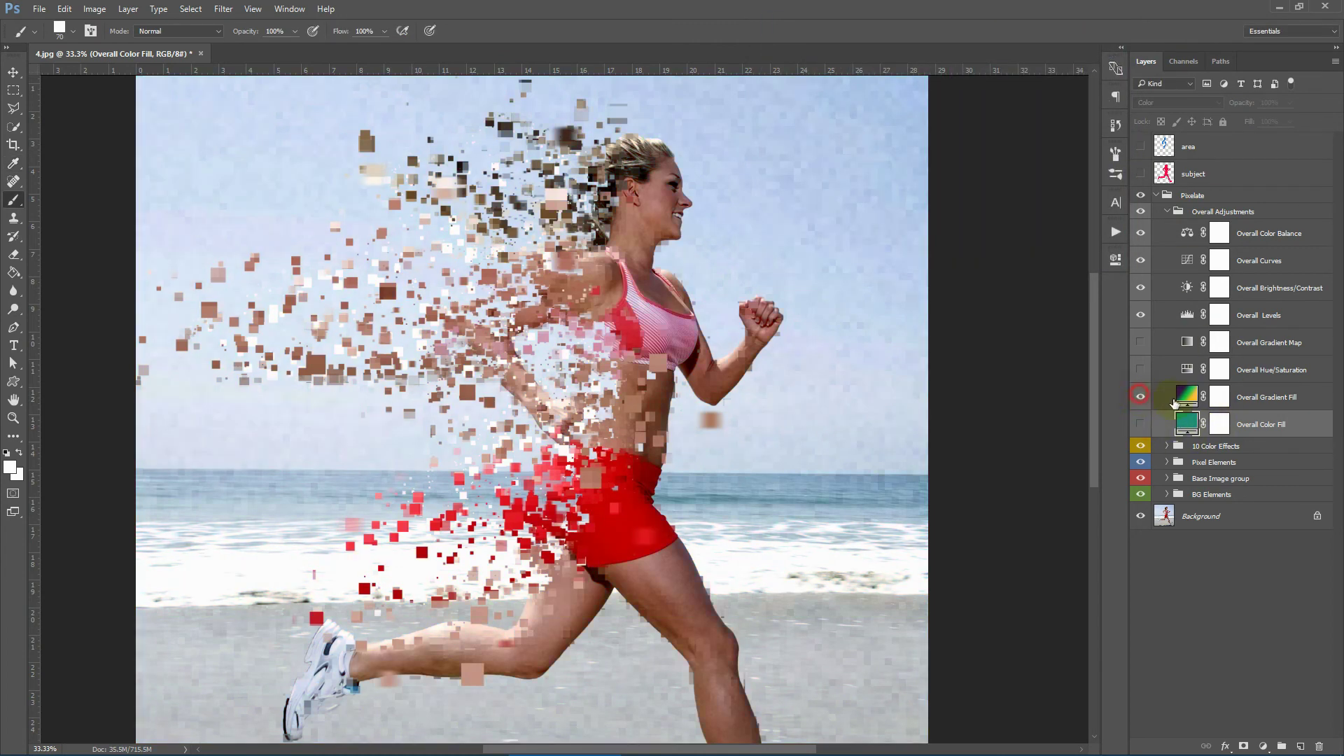
double_click(1185, 397)
click(938, 115)
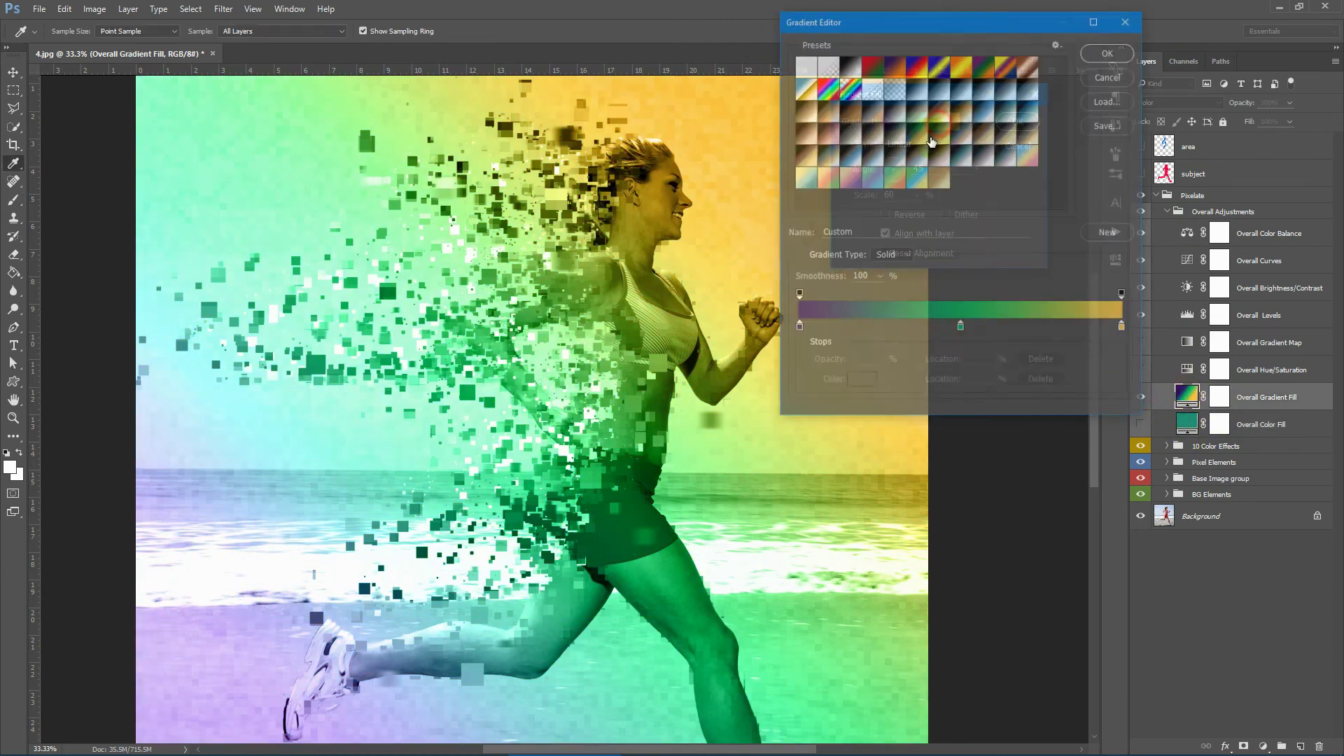
click(866, 179)
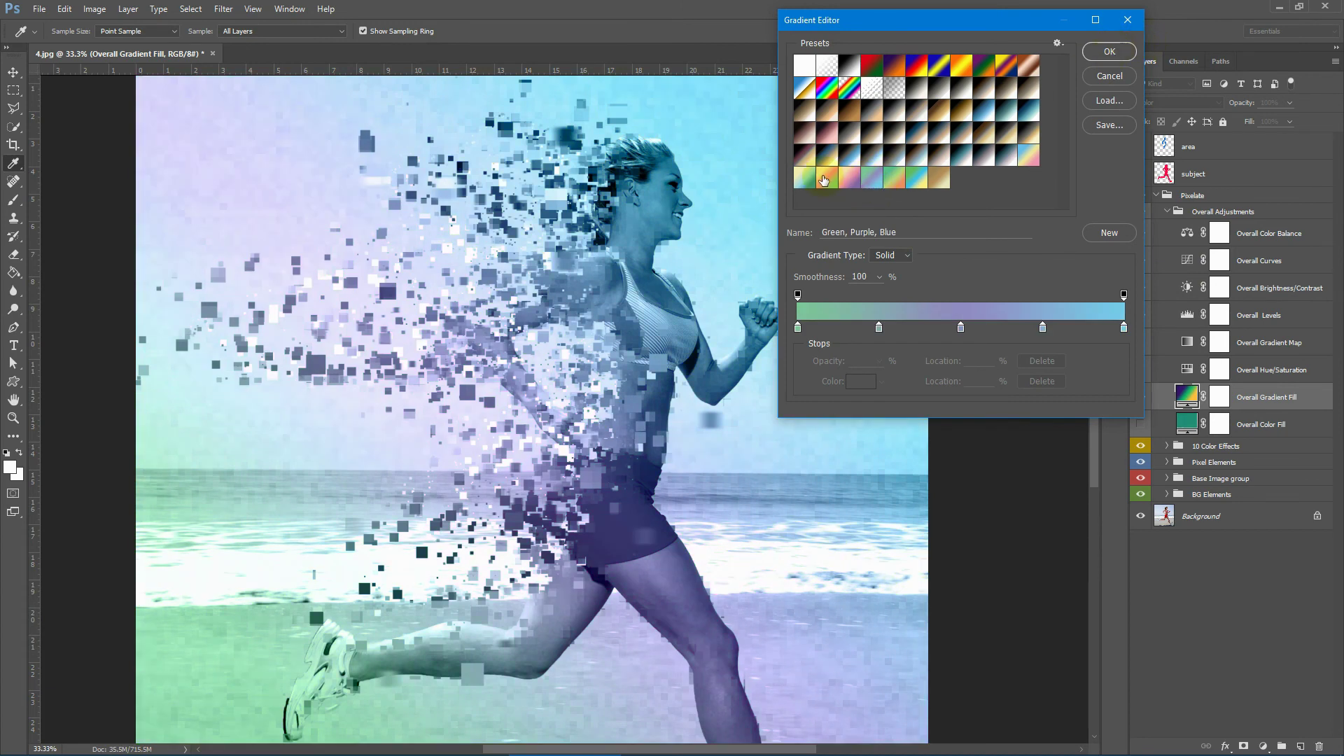
click(824, 179)
click(872, 178)
click(1108, 51)
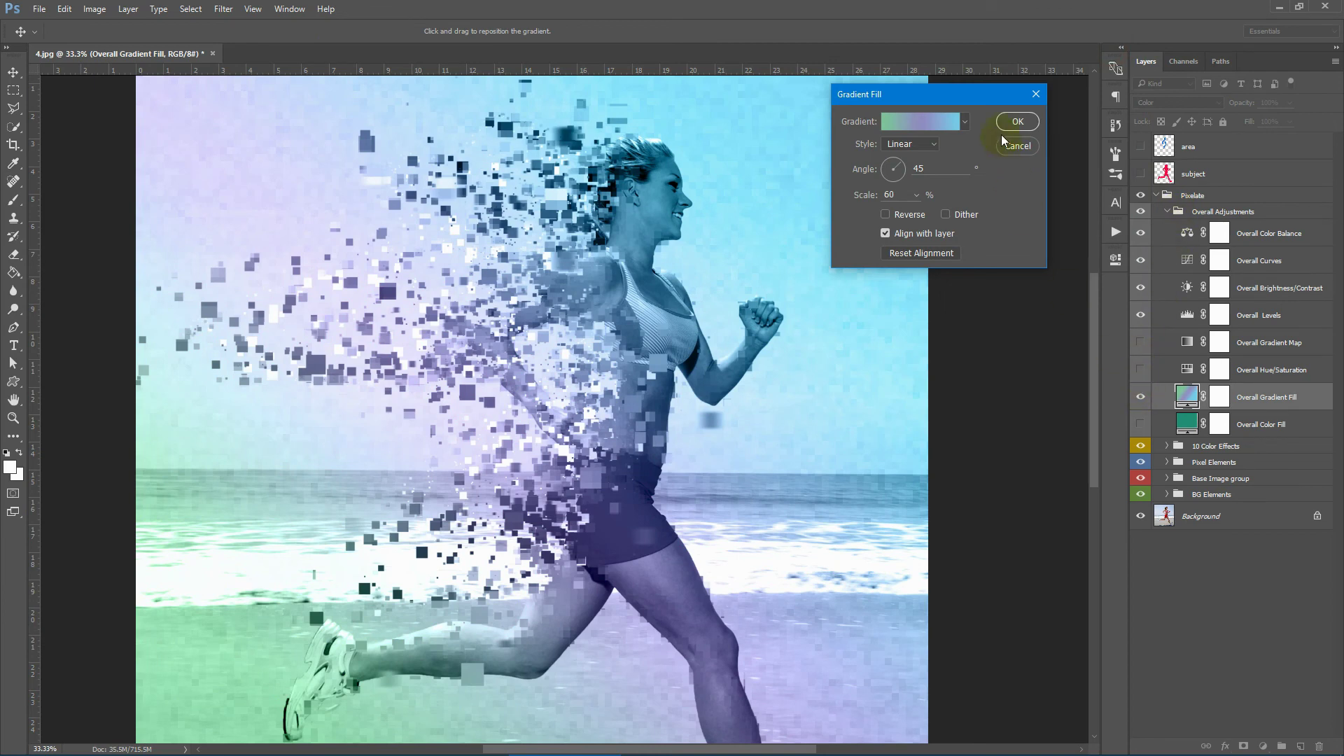
click(1016, 120)
click(1133, 402)
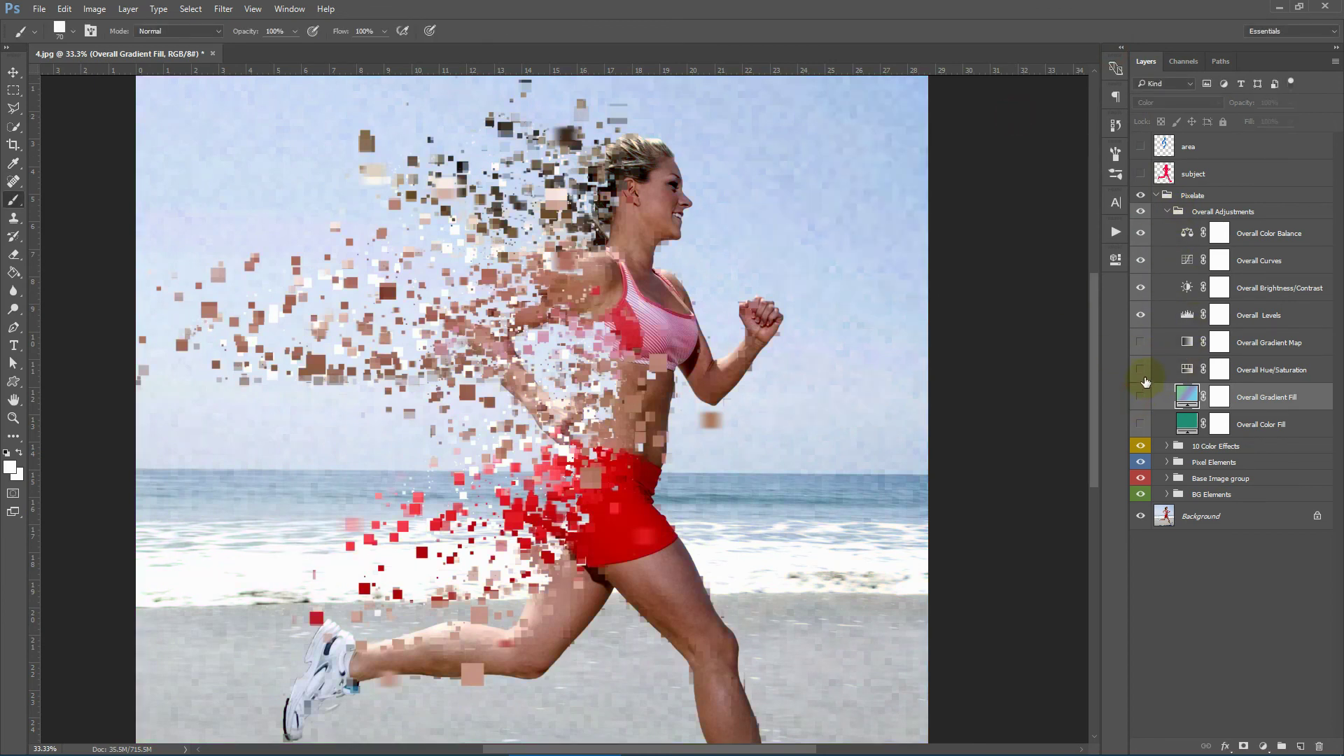
Lower Overall Hue/Saturation saturation from +42 to +14 and hide that adjustment.
click(1187, 370)
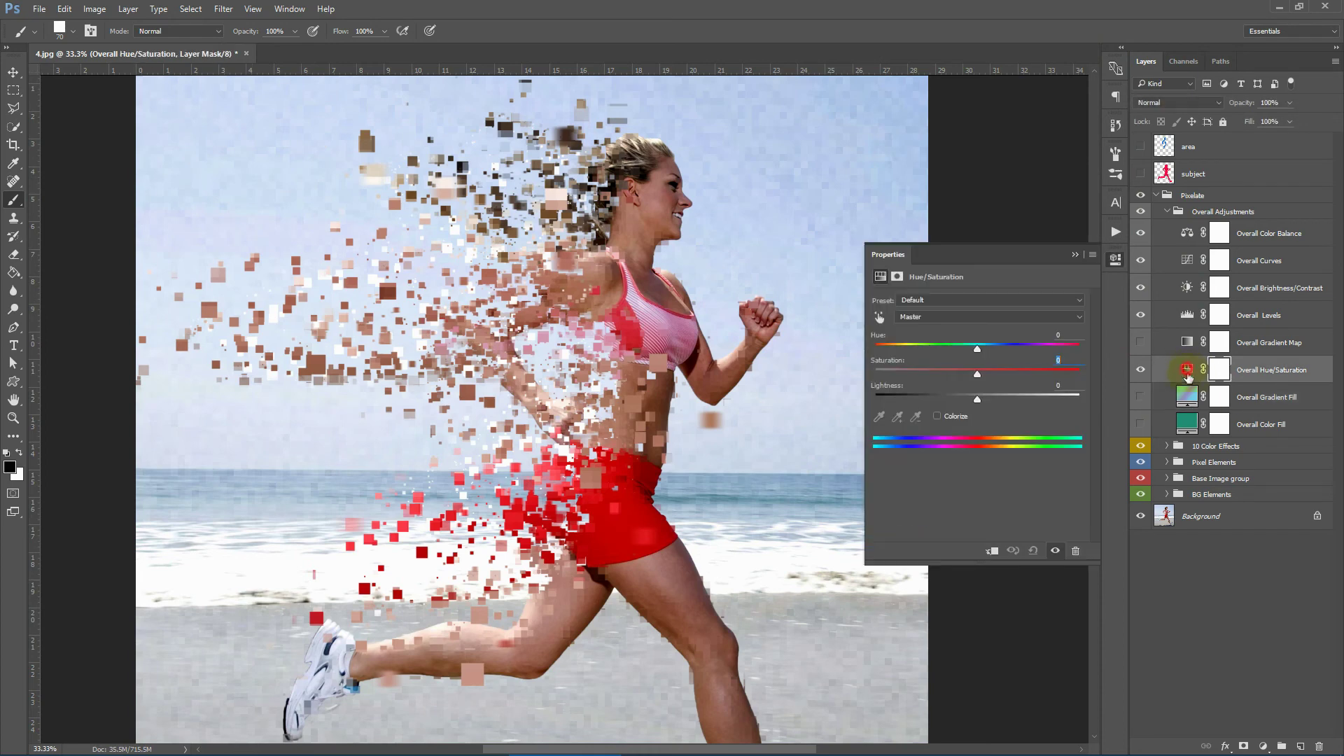
drag(1047, 376, 986, 376)
click(1073, 256)
click(1140, 370)
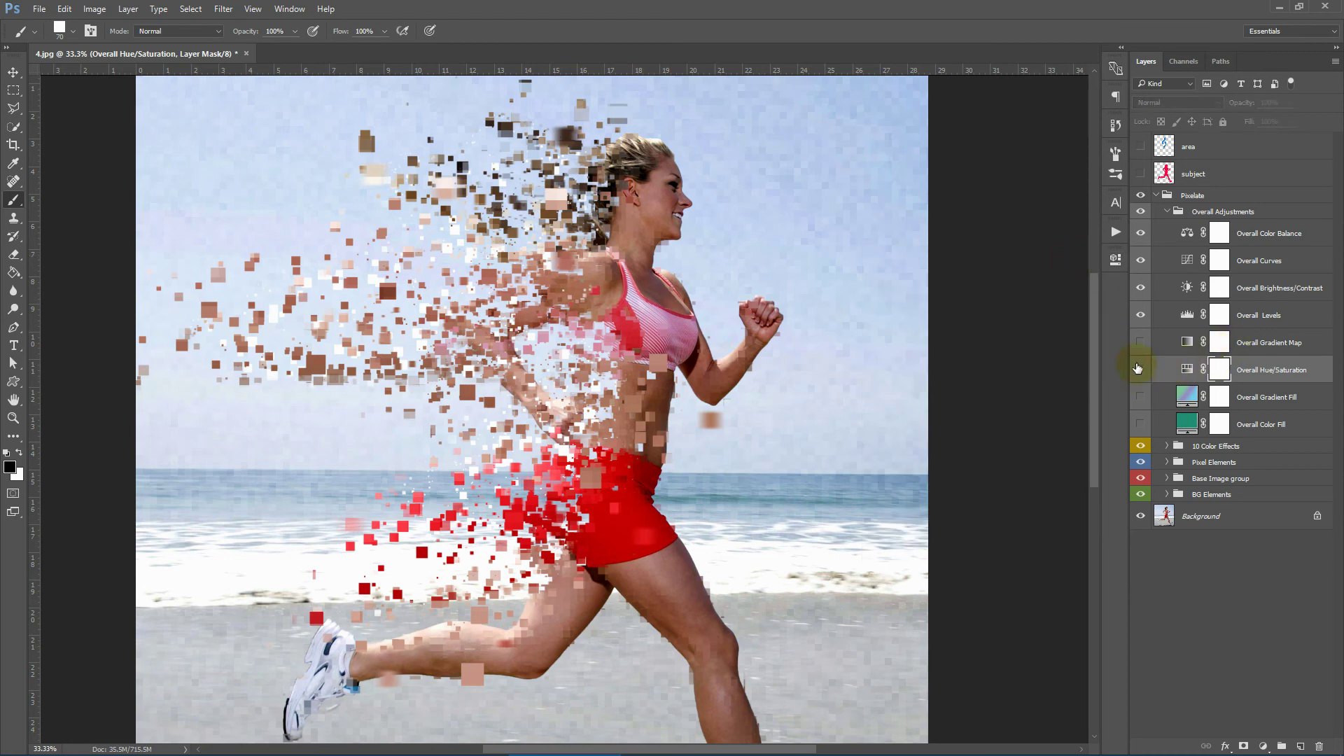
Try several gradient presets on Overall Gradient Map, keeping the sepia map.
click(1140, 342)
click(1187, 343)
click(990, 305)
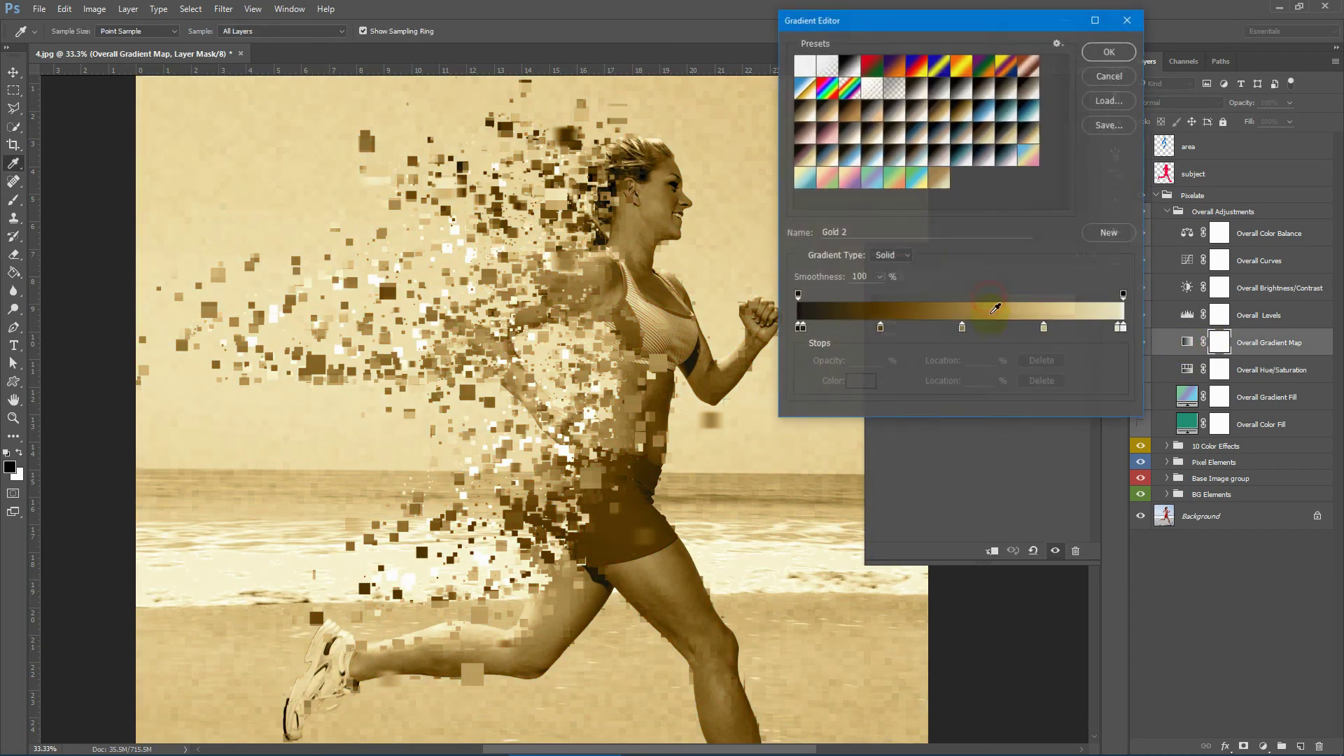
click(896, 181)
click(872, 180)
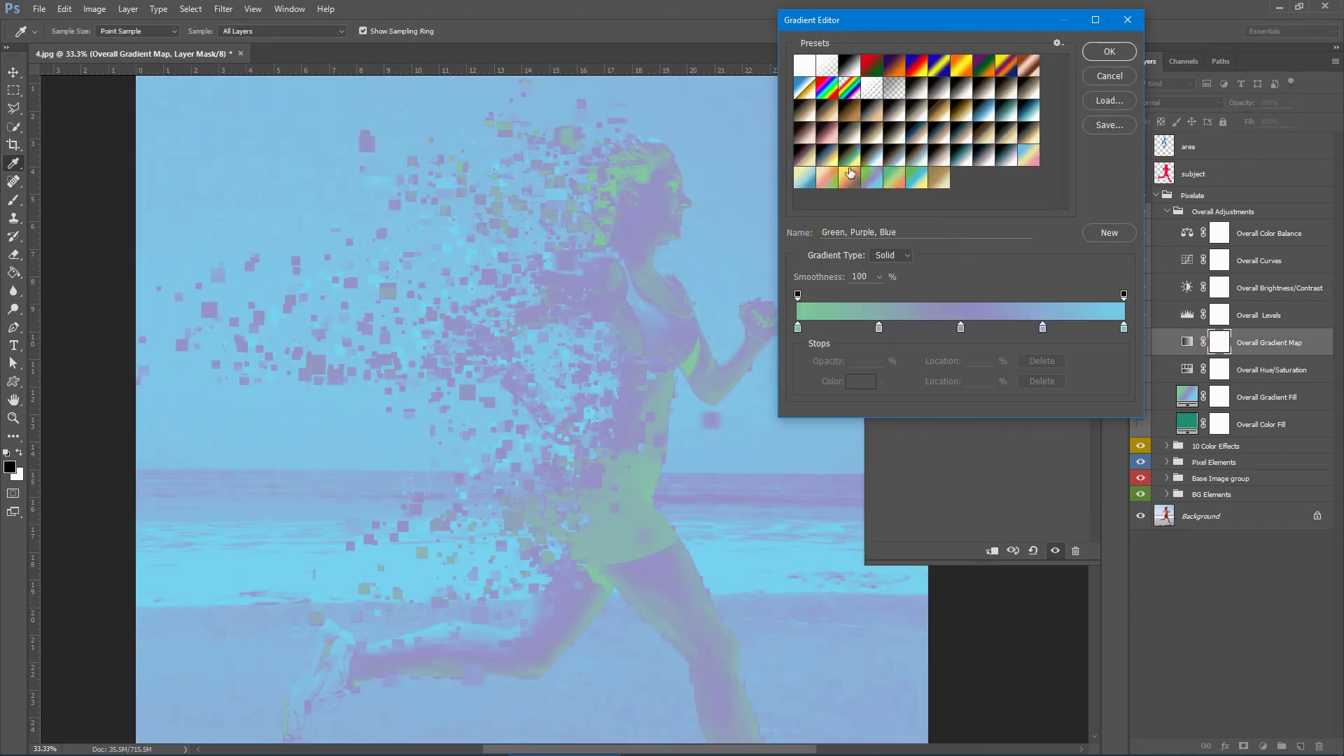
click(871, 65)
click(875, 135)
click(871, 109)
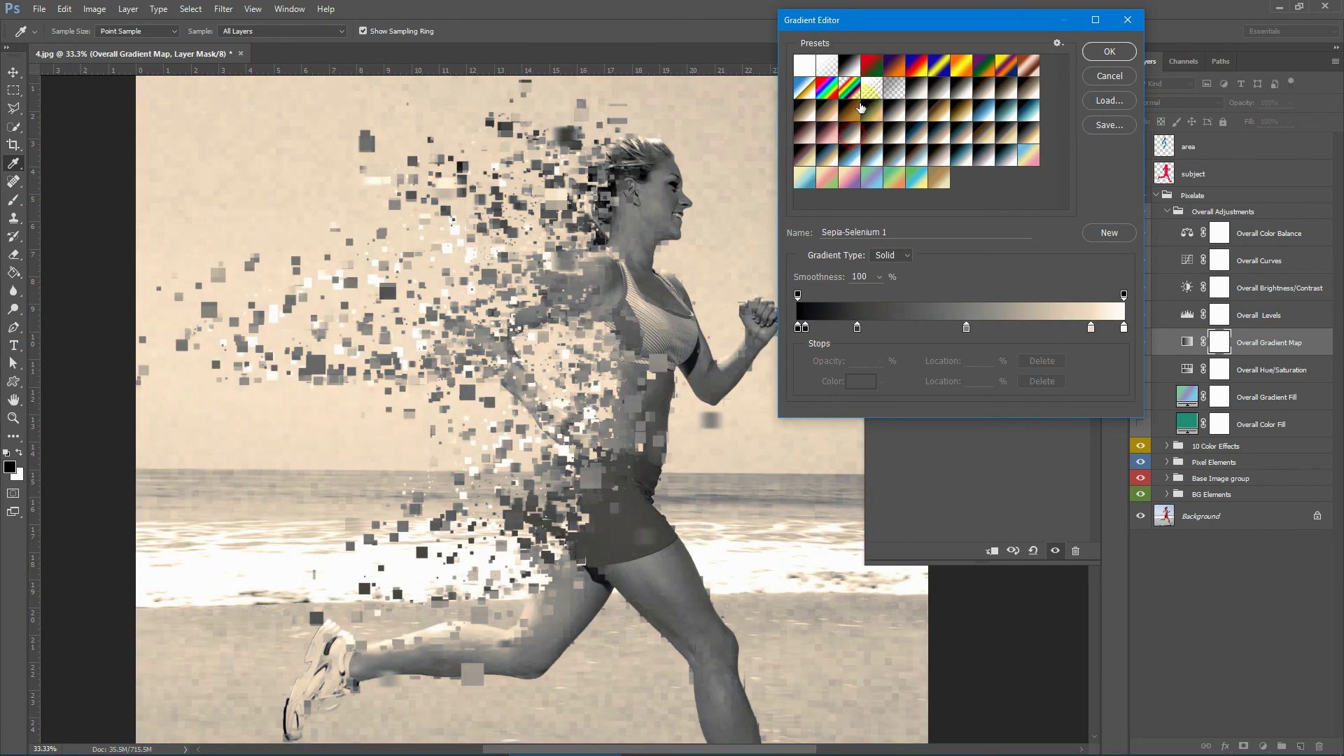
click(894, 132)
click(917, 132)
click(939, 154)
click(1108, 78)
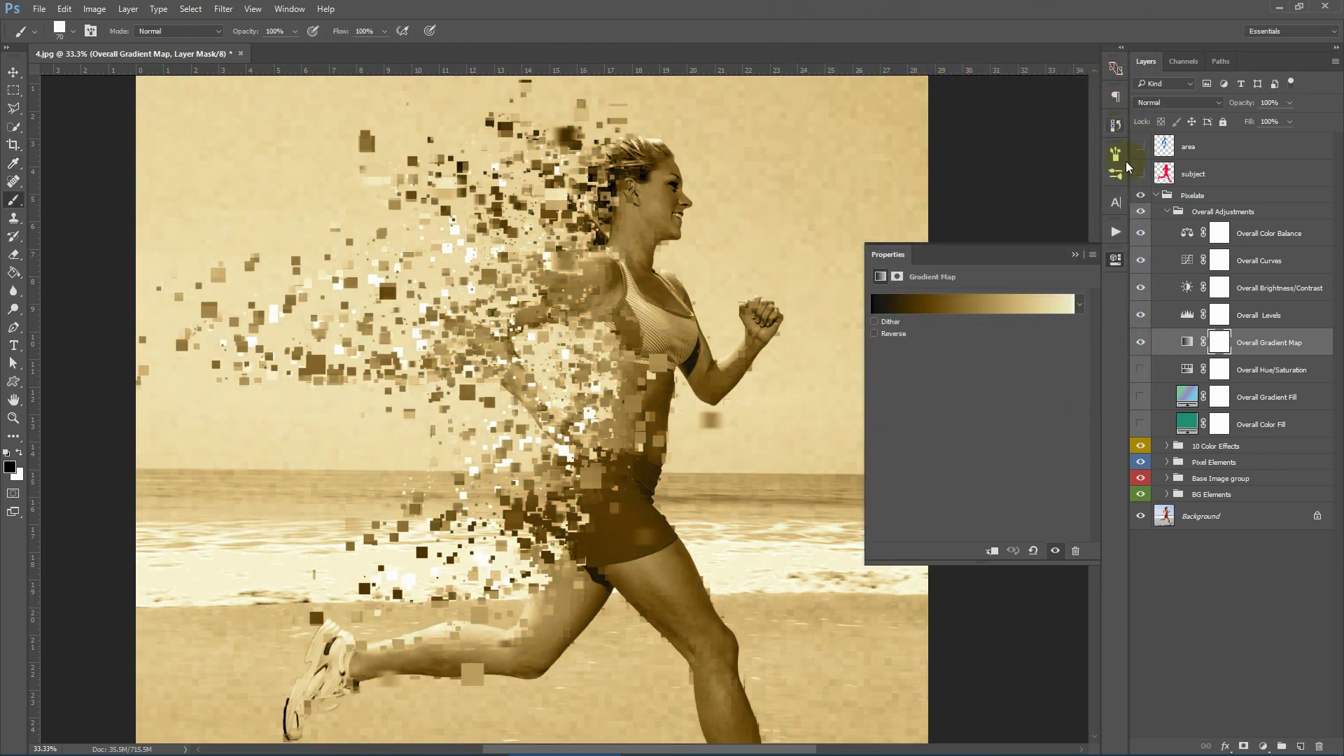
click(1074, 255)
Hide the Gradient Map and set the Overall Levels white input to 240.
click(1271, 315)
click(1141, 342)
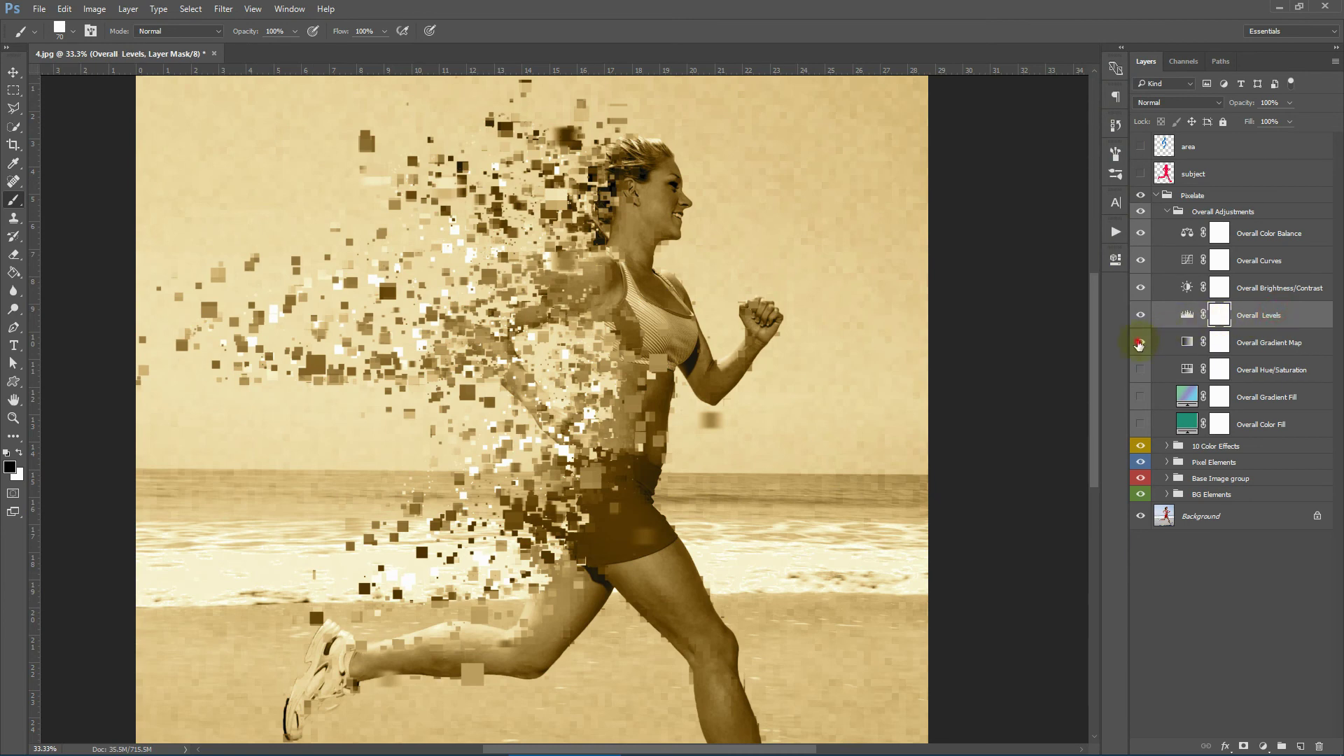
double_click(1184, 317)
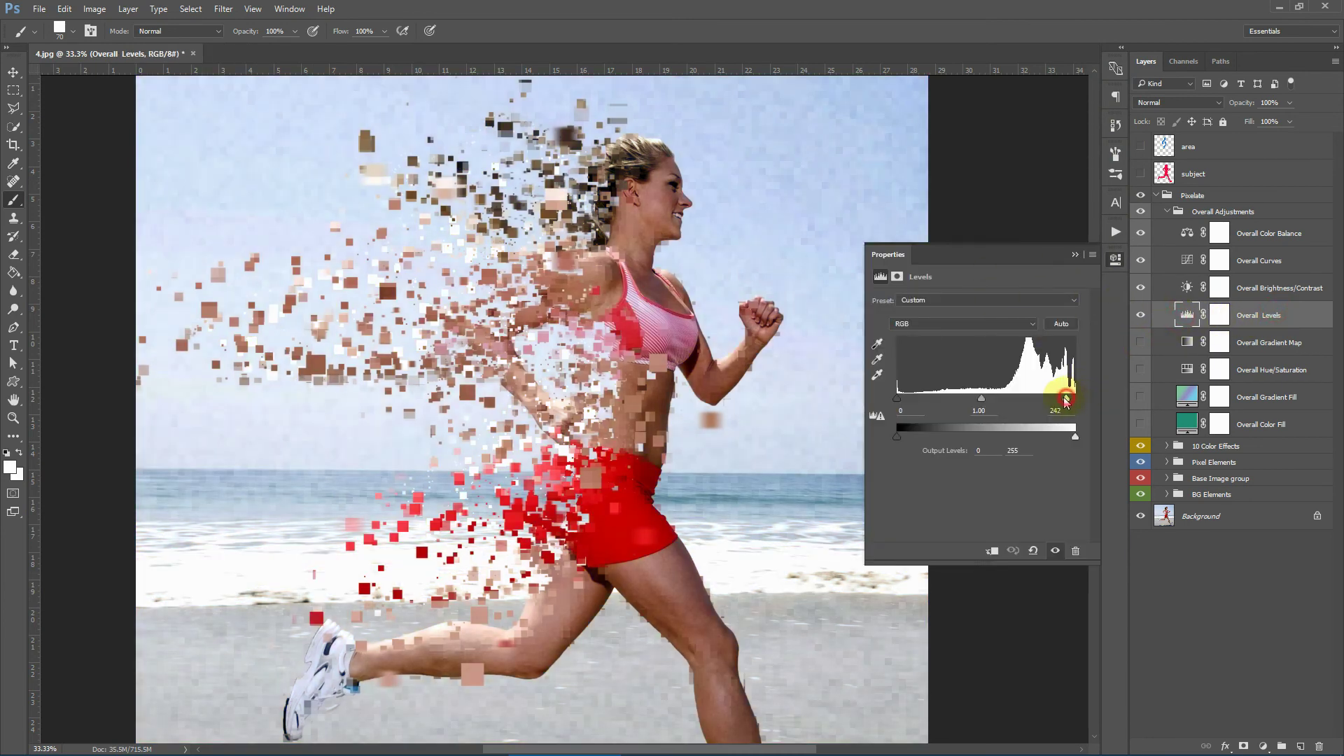
drag(1065, 400, 1059, 401)
click(1076, 256)
click(1072, 256)
In Overall Curves, add a point on the Blue channel and pull it below the diagonal.
click(1272, 287)
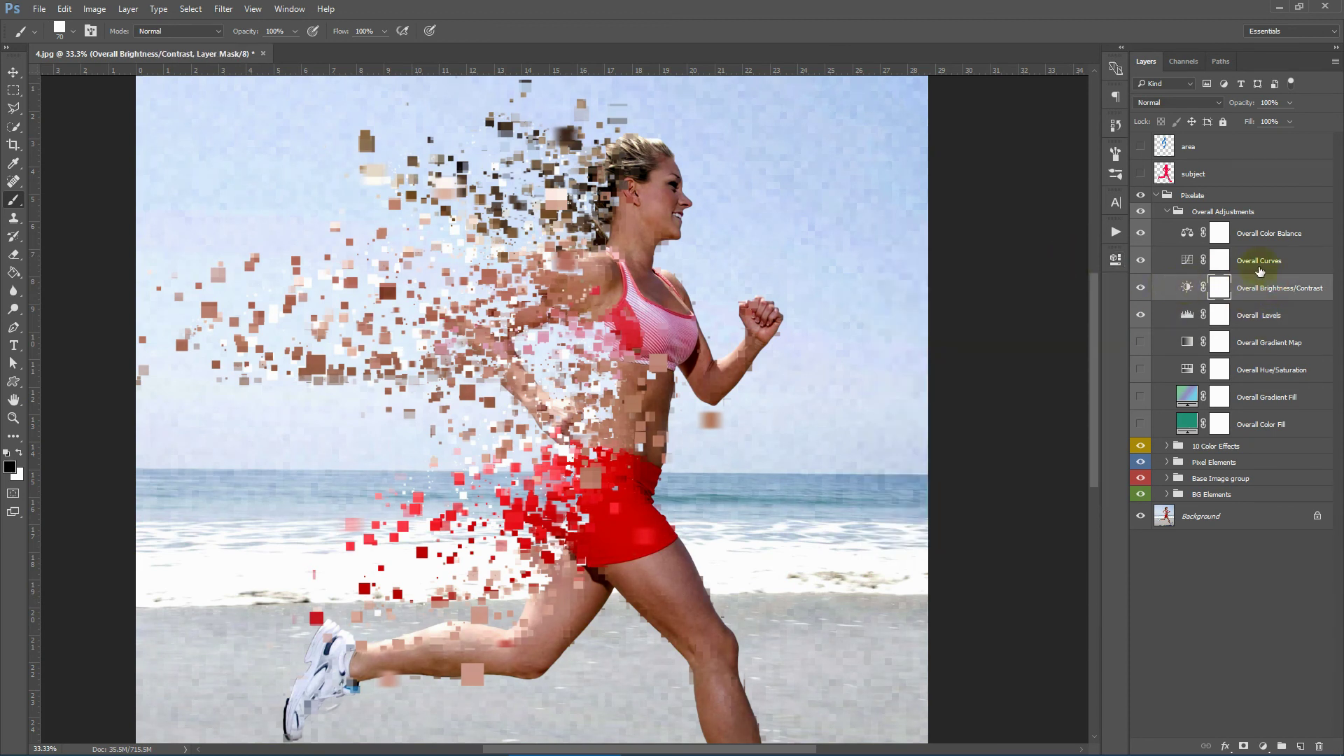
click(1261, 271)
click(1187, 261)
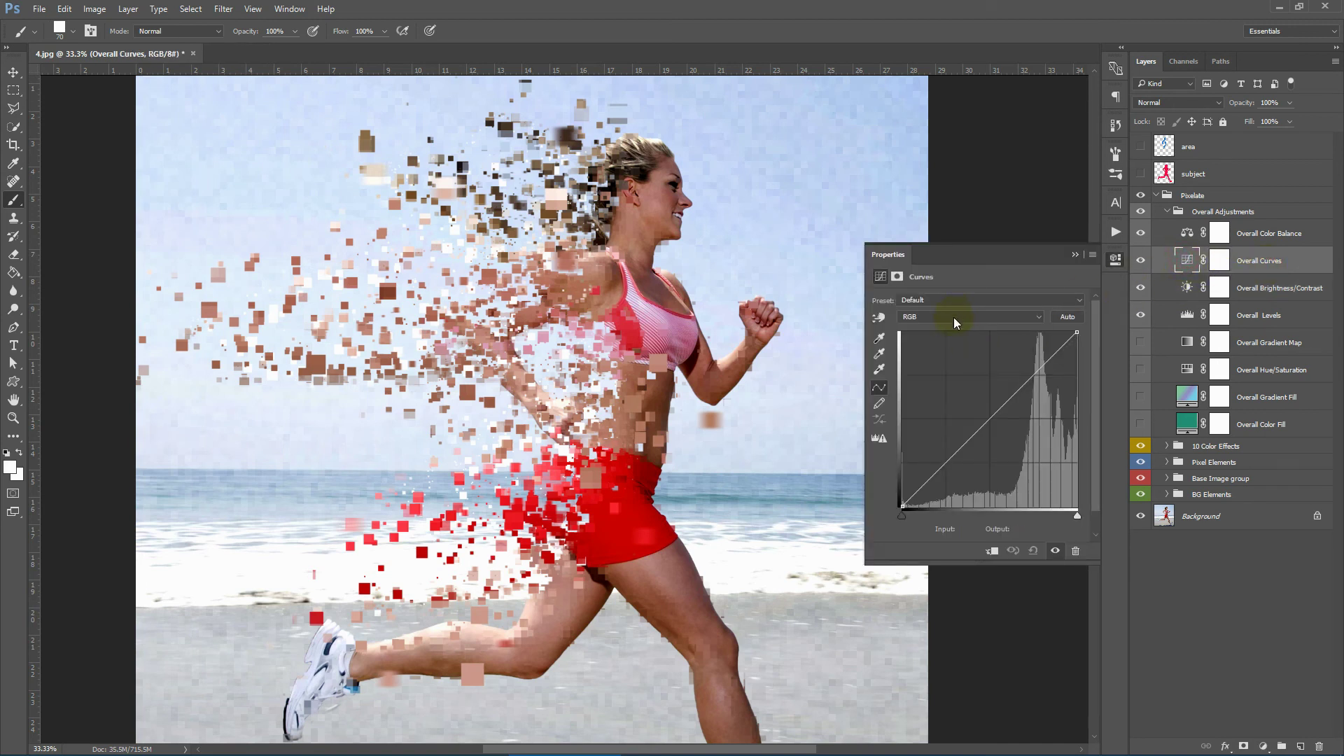
click(957, 318)
click(922, 355)
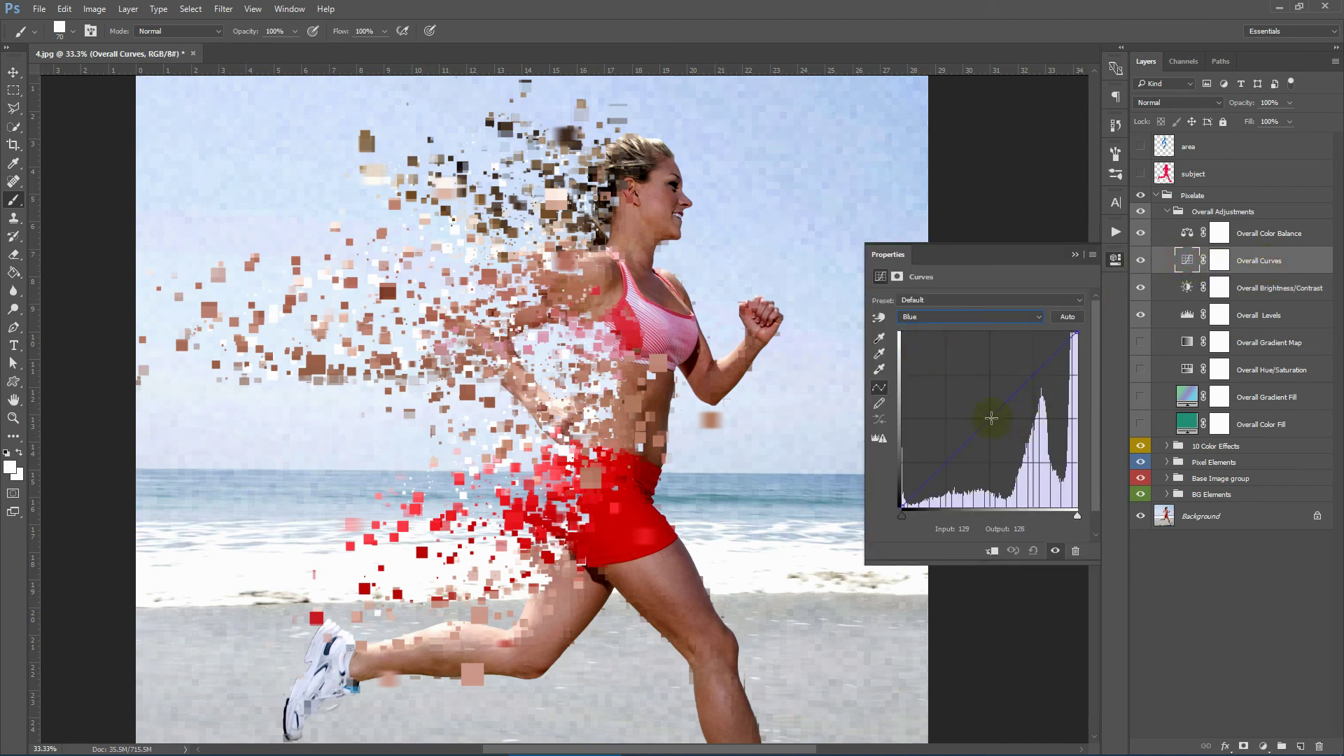
click(992, 418)
drag(1032, 377, 1040, 376)
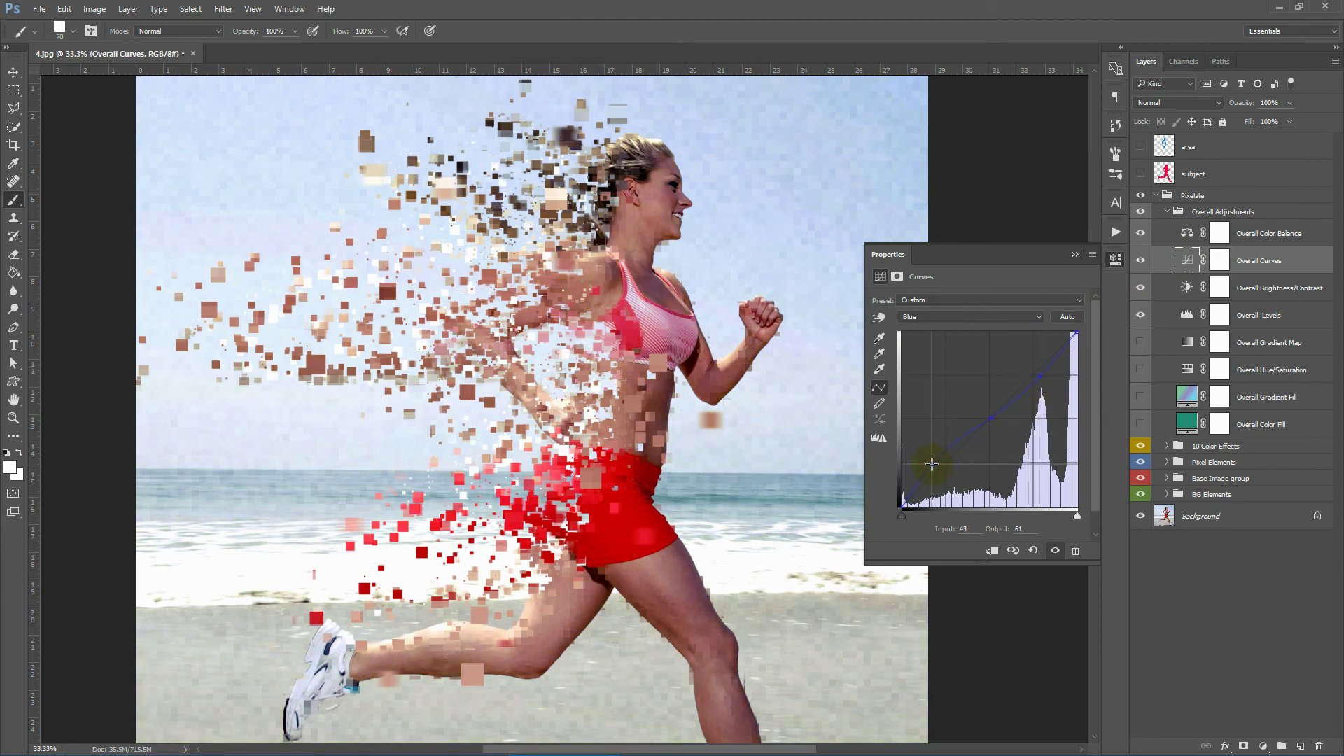
Raise a midpoint on the RGB curve to brighten the image.
click(938, 317)
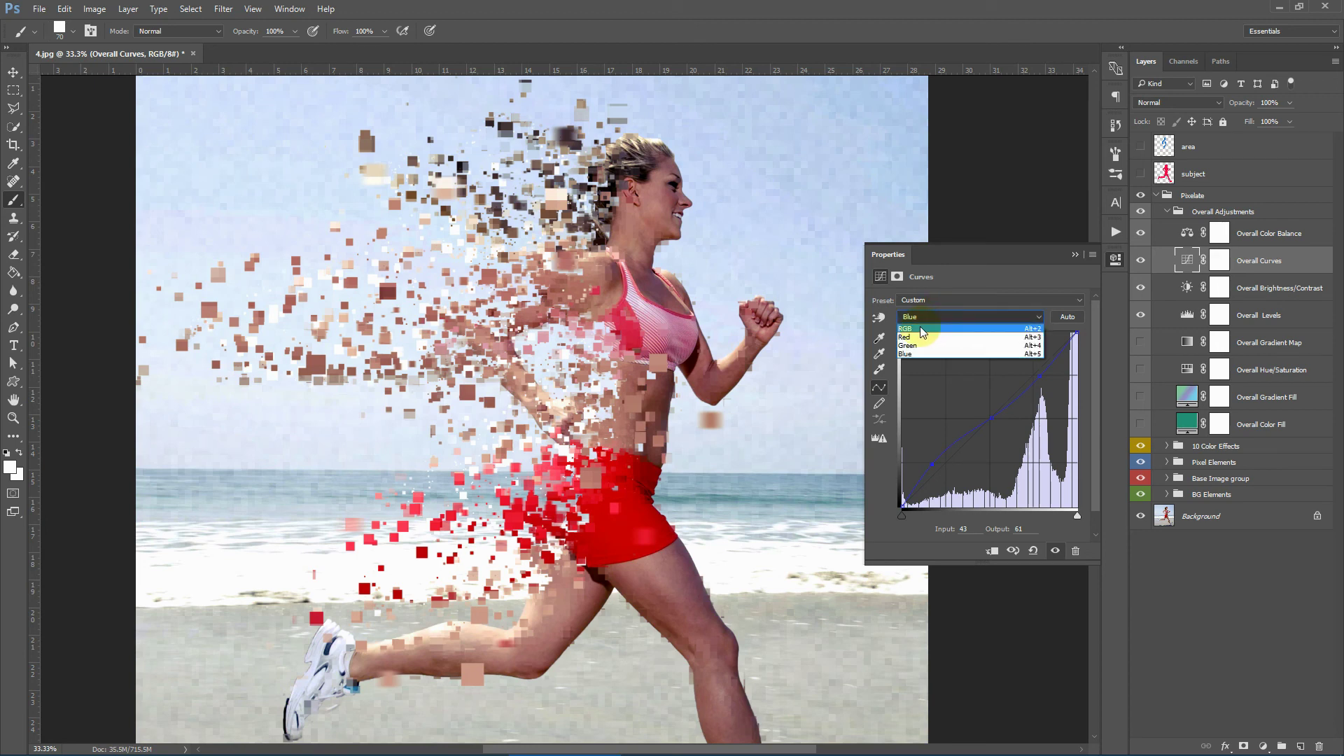
click(917, 322)
click(988, 416)
drag(1020, 390, 1020, 378)
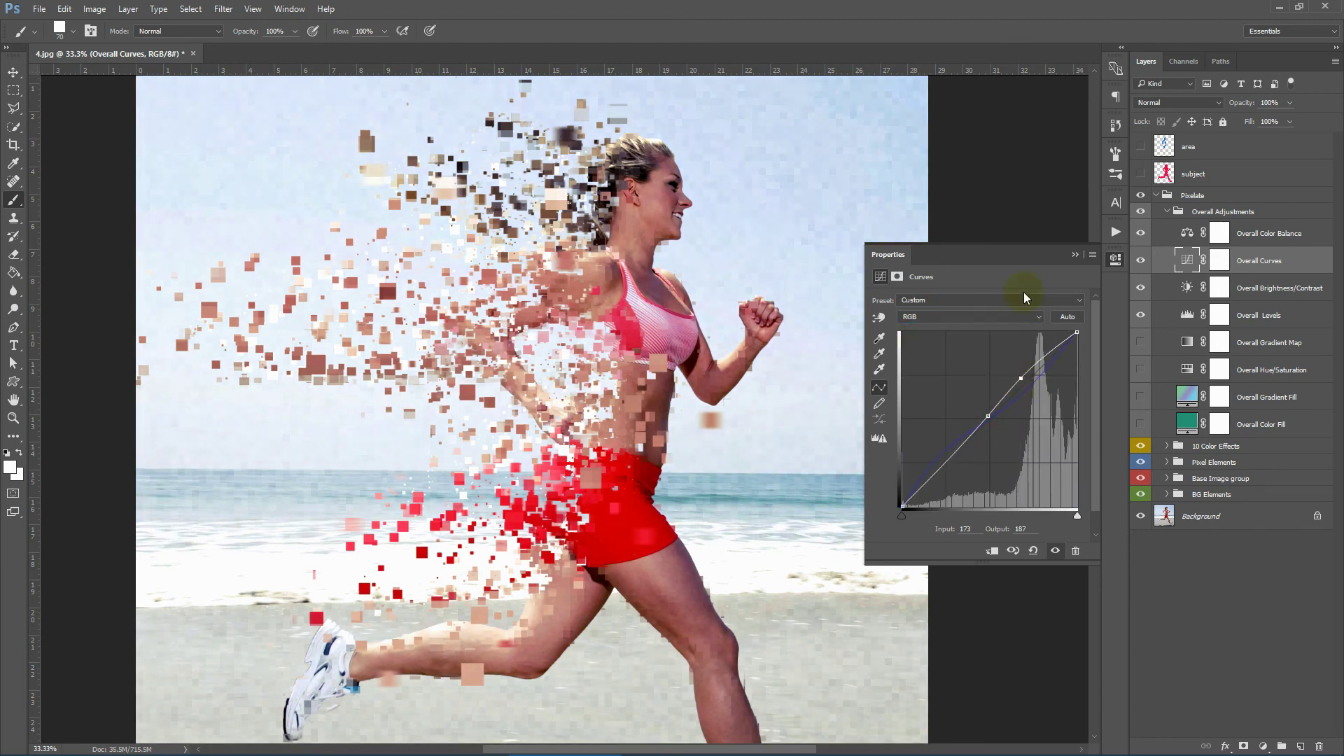
click(1075, 255)
click(1267, 238)
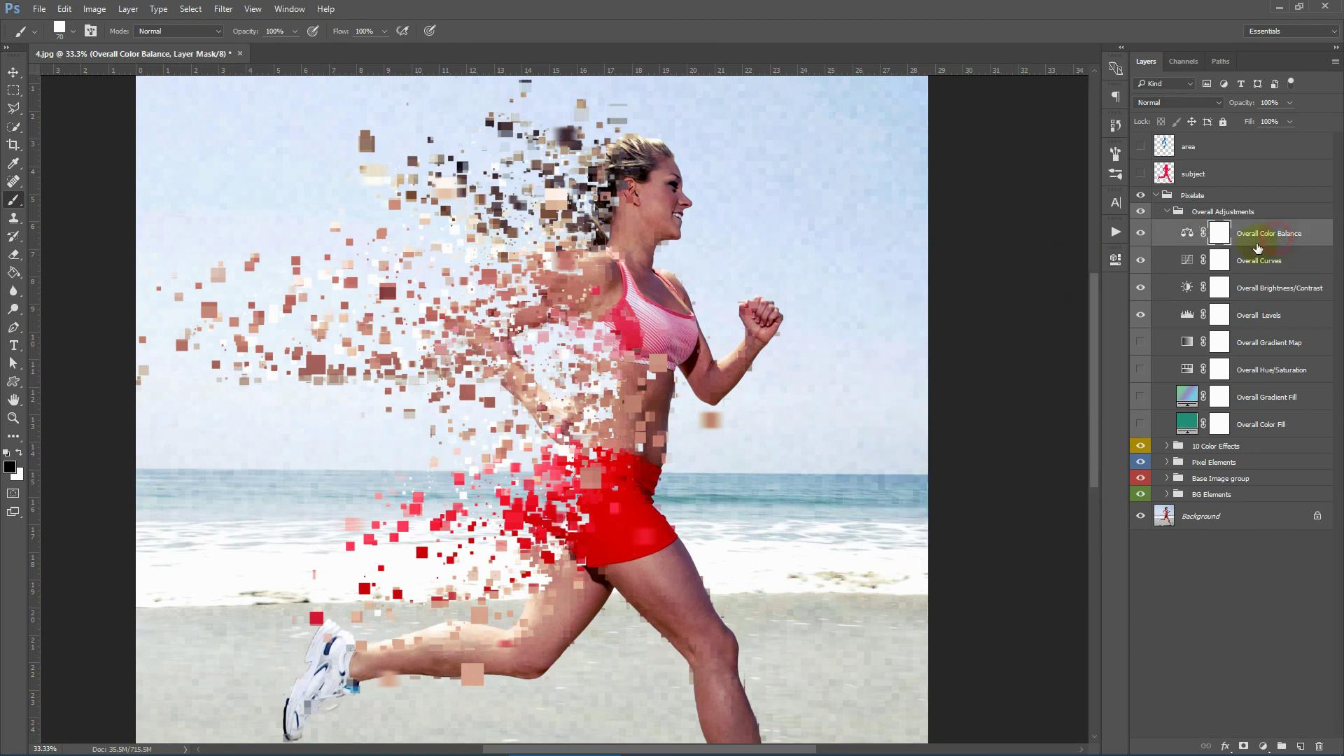
Shift the Overall Color Balance midtones +3 toward blue.
double_click(1187, 233)
mouse_move(961, 383)
mouse_down()
mouse_move(986, 380)
mouse_move(940, 379)
mouse_move(964, 377)
mouse_up()
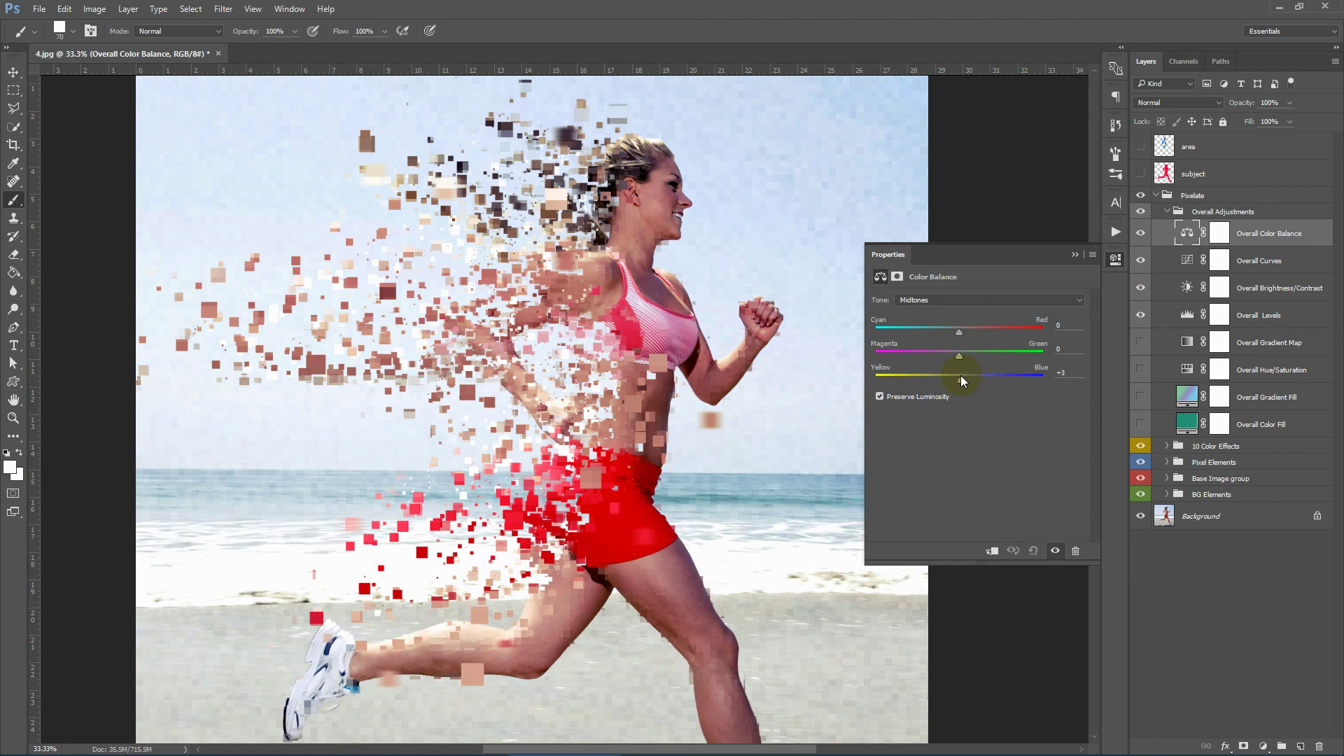
click(1075, 255)
Collapse the Overall Adjustments group and select the Pixelate group.
click(1238, 211)
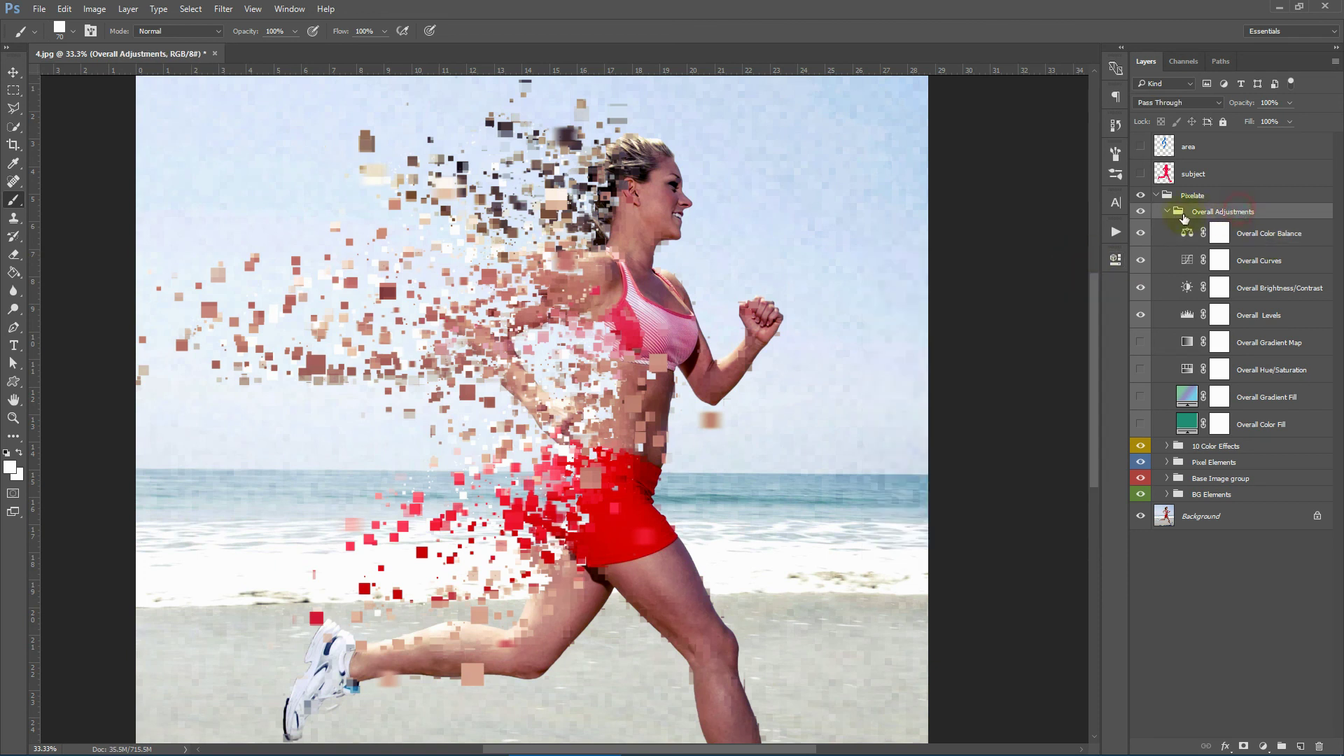
click(1168, 212)
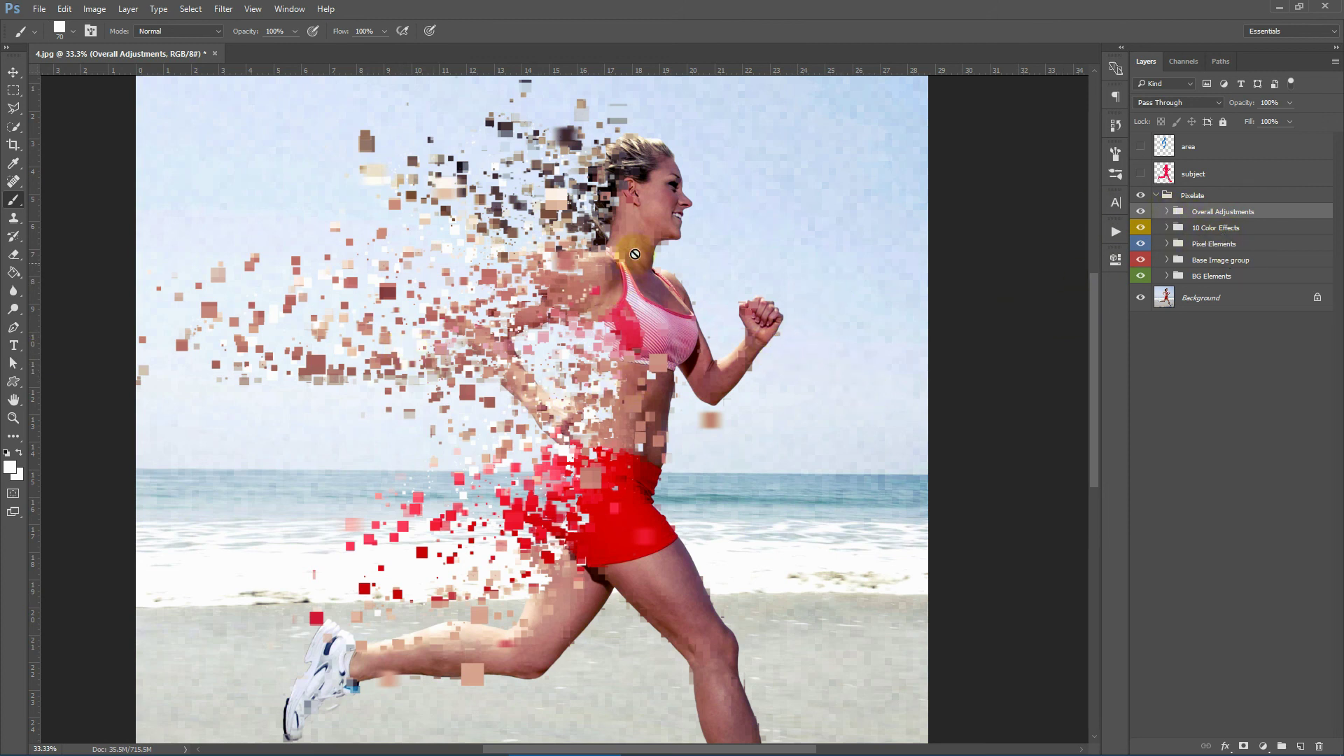
scroll(636, 254, down, 3)
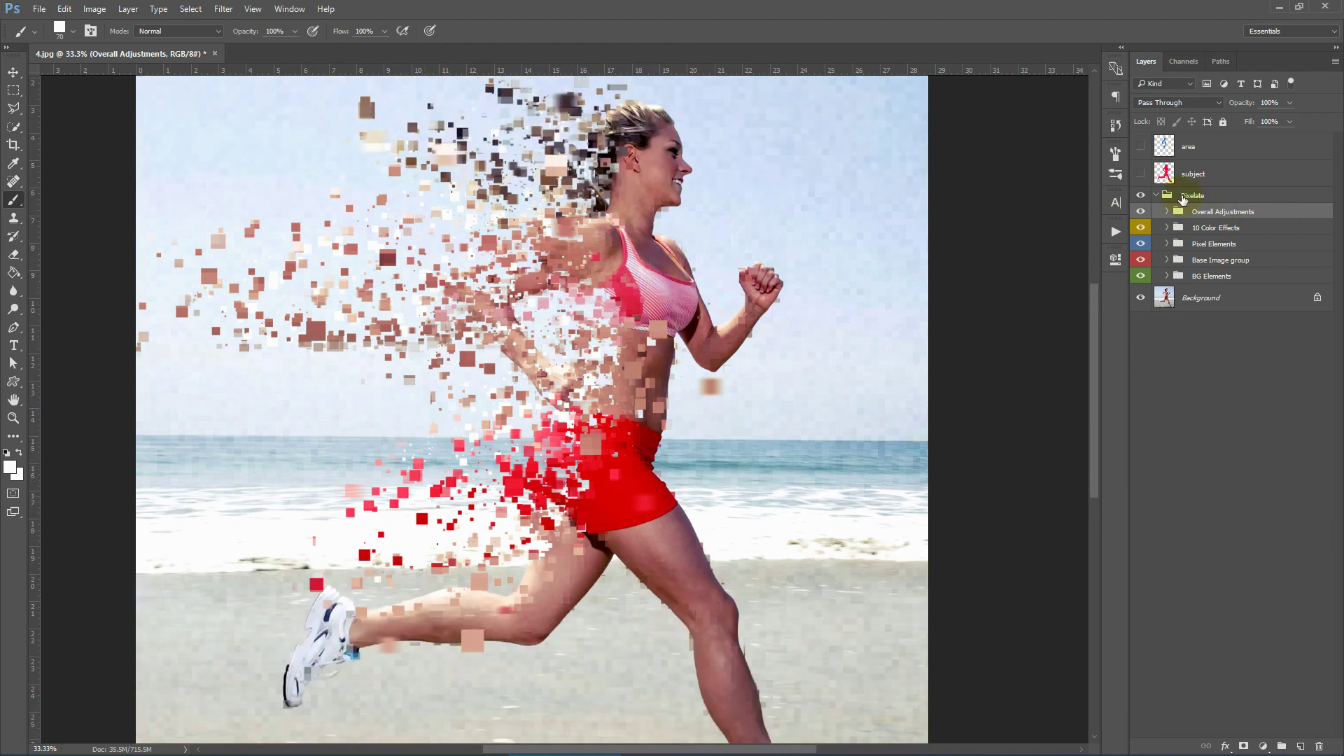
click(1183, 198)
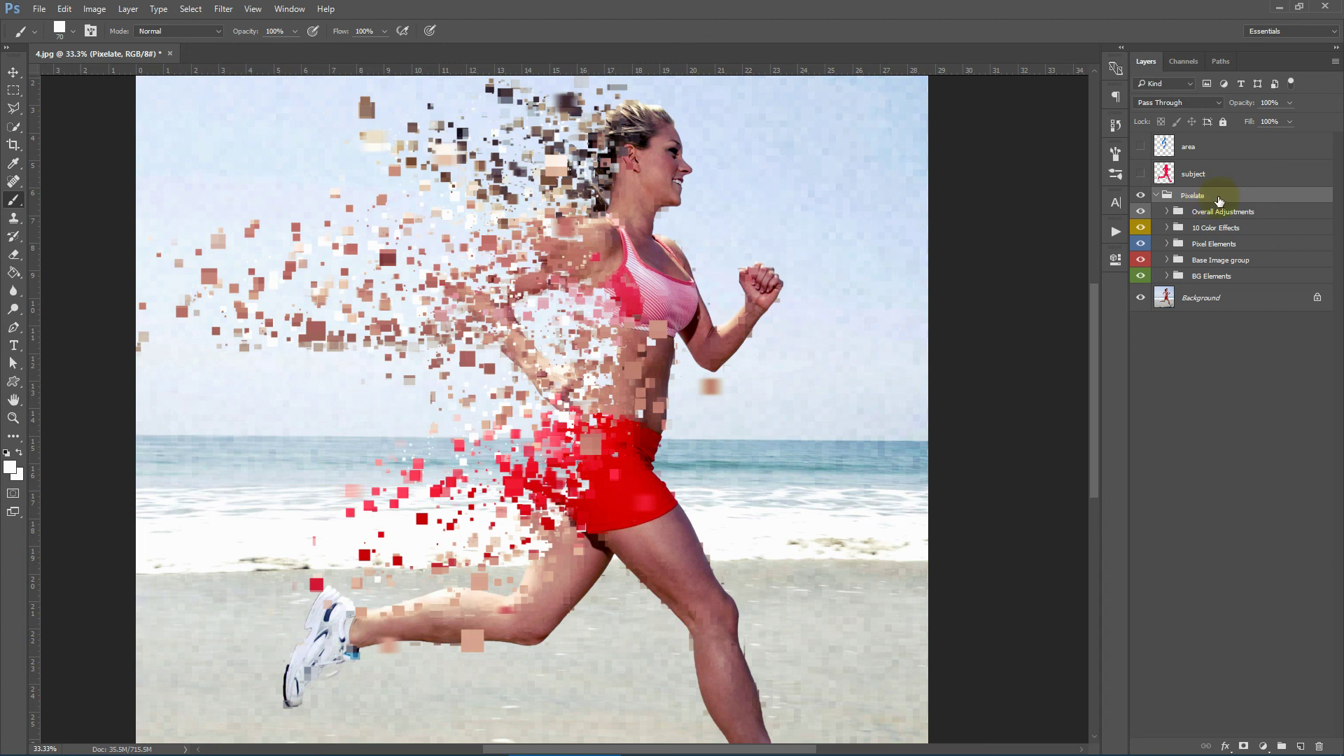
Stamp all visible layers into a new Layer 1 and apply Sharpen More to it.
key(ctrl+shift+alt+e)
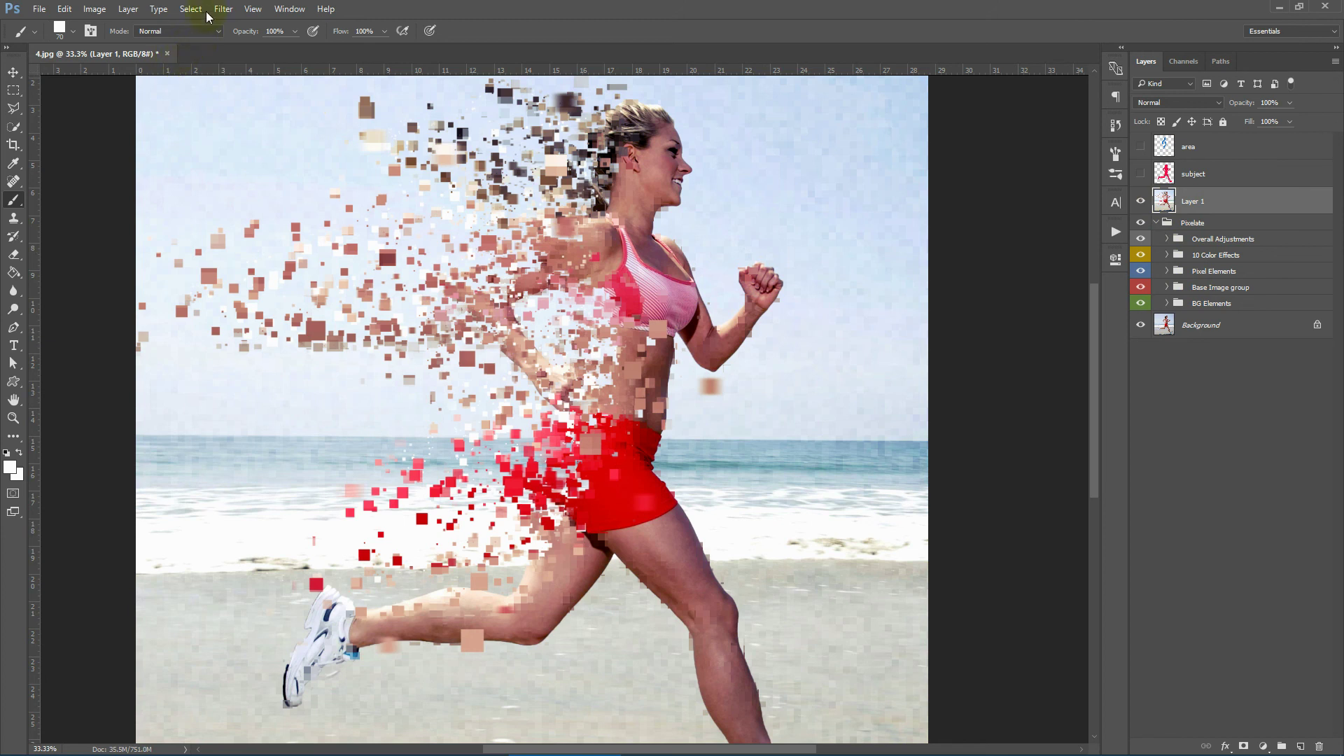
click(223, 9)
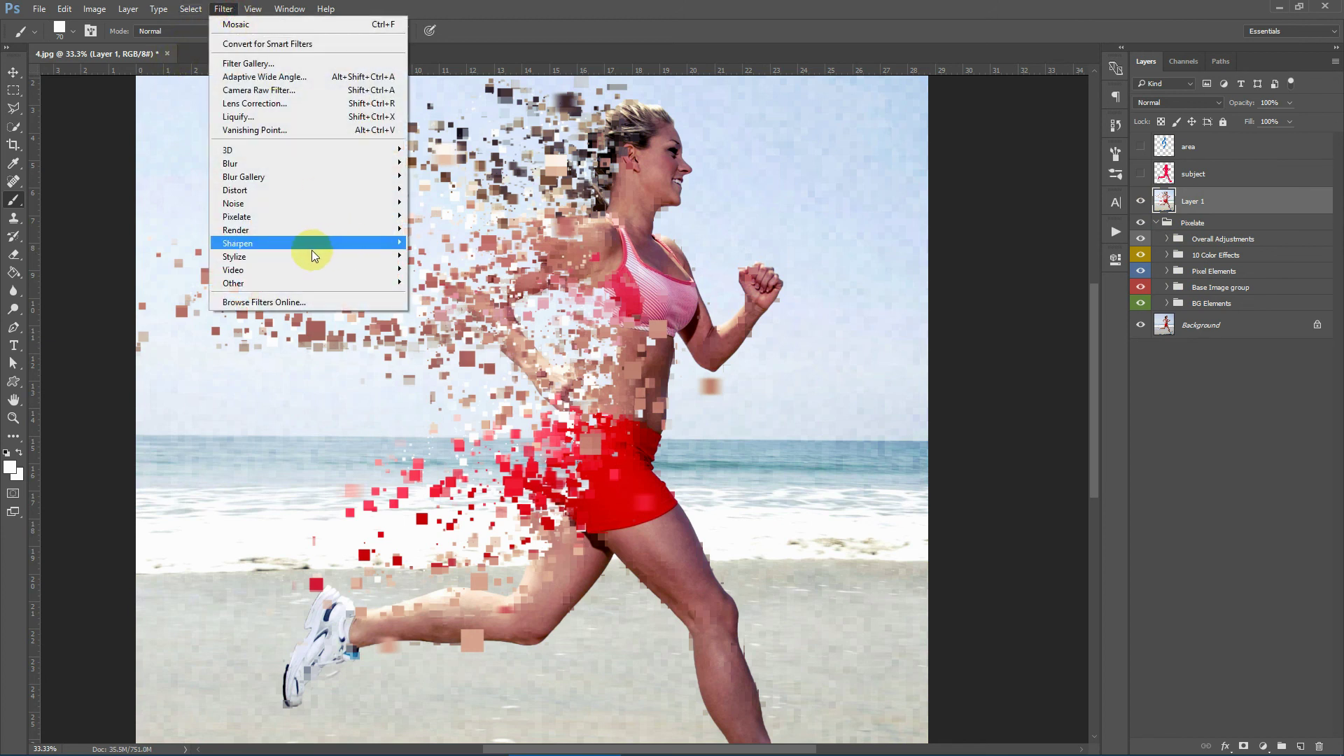
mouse_move(246, 249)
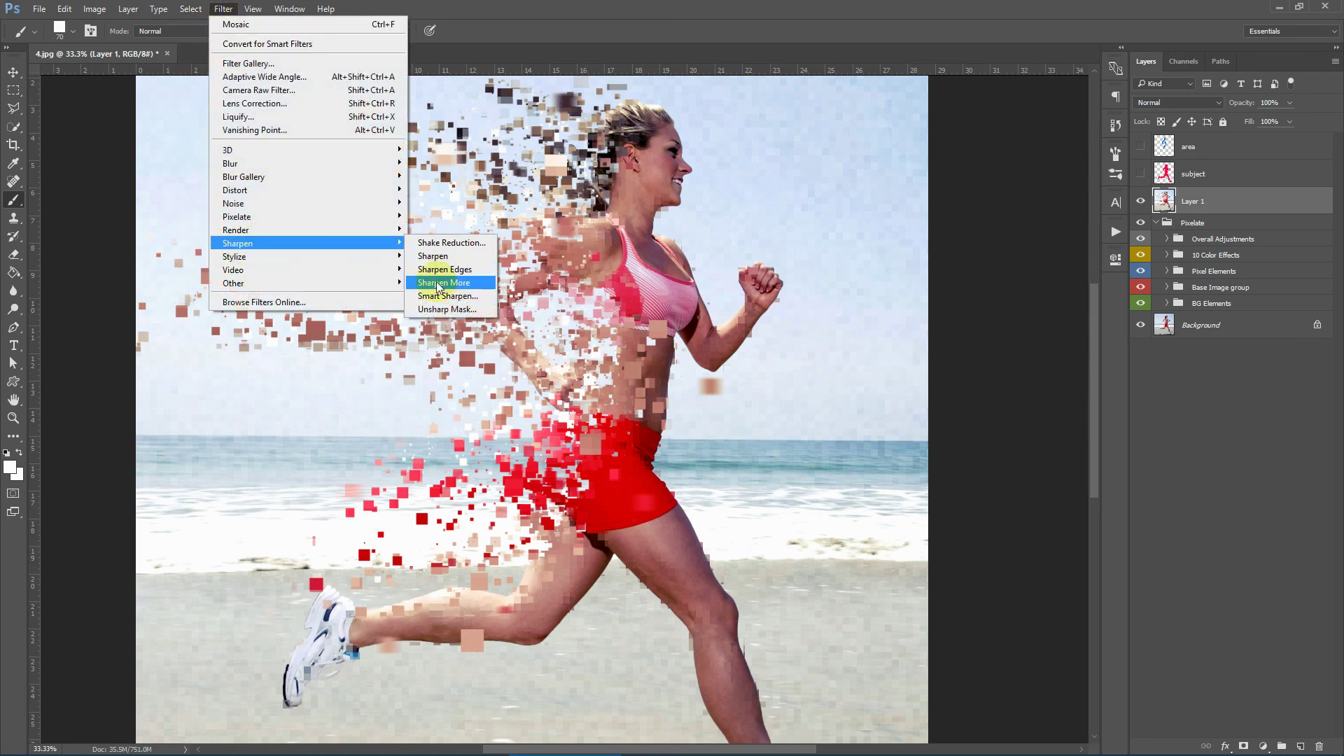
click(436, 284)
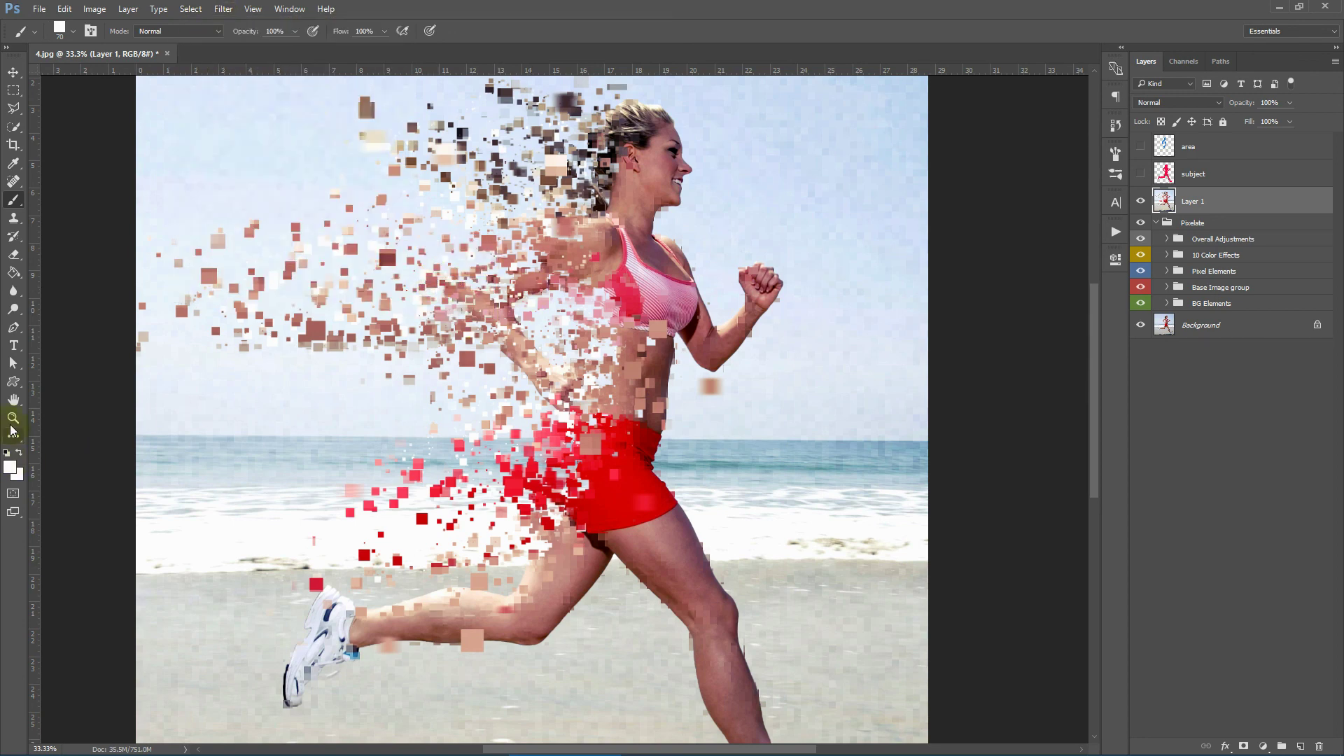
key(z)
click(574, 344)
click(516, 216)
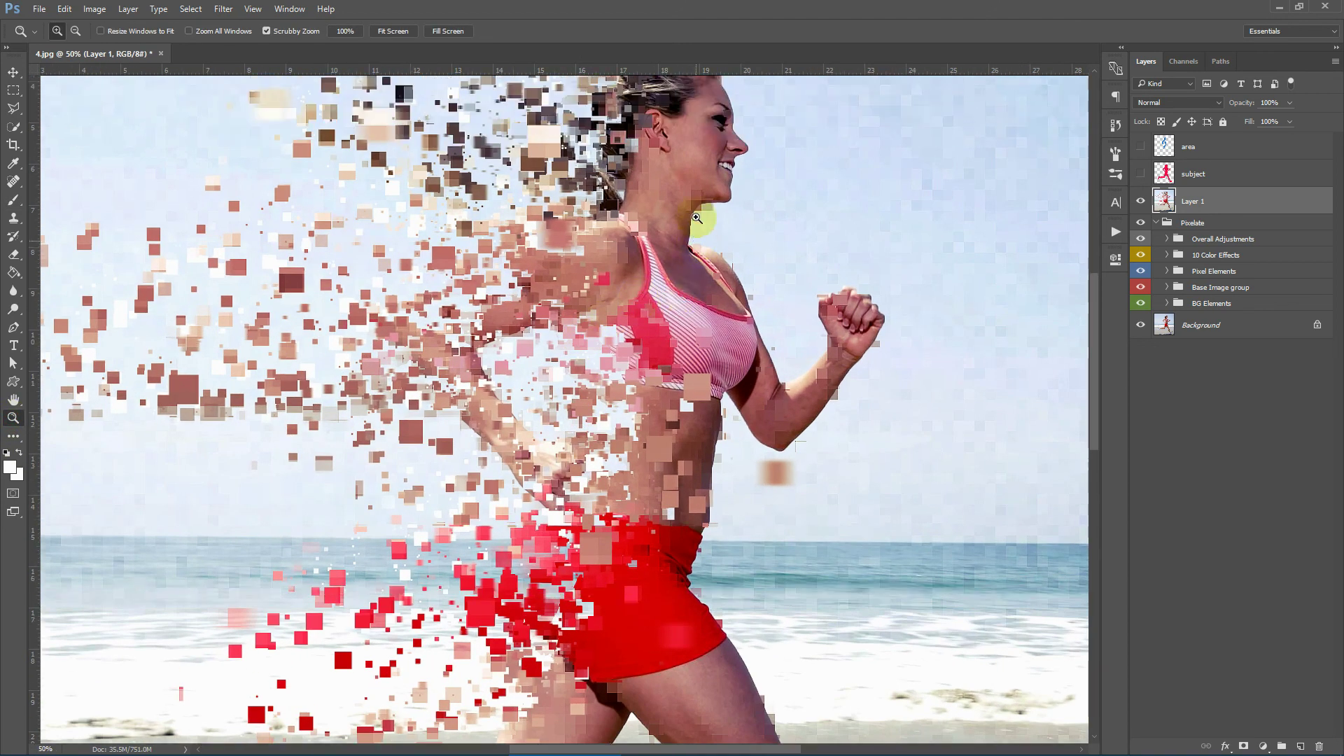
scroll(484, 194, up, 2)
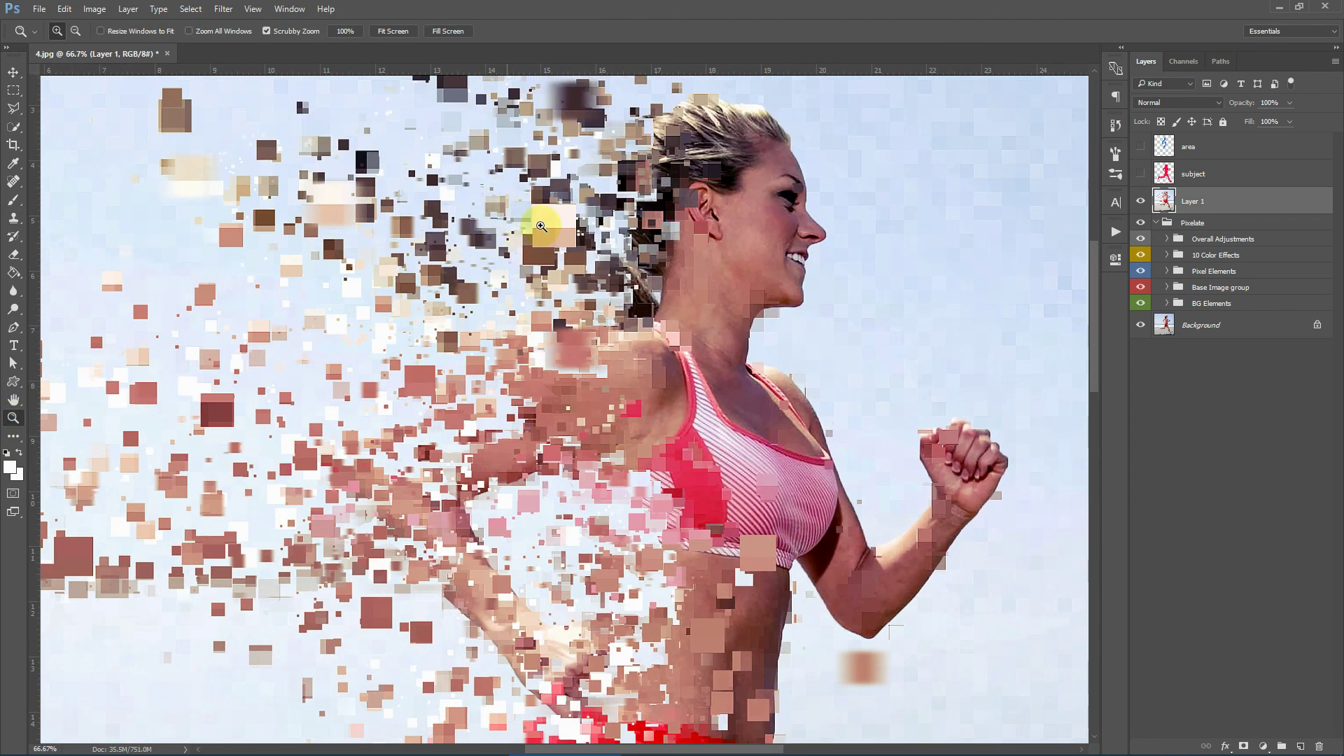
click(387, 31)
click(592, 298)
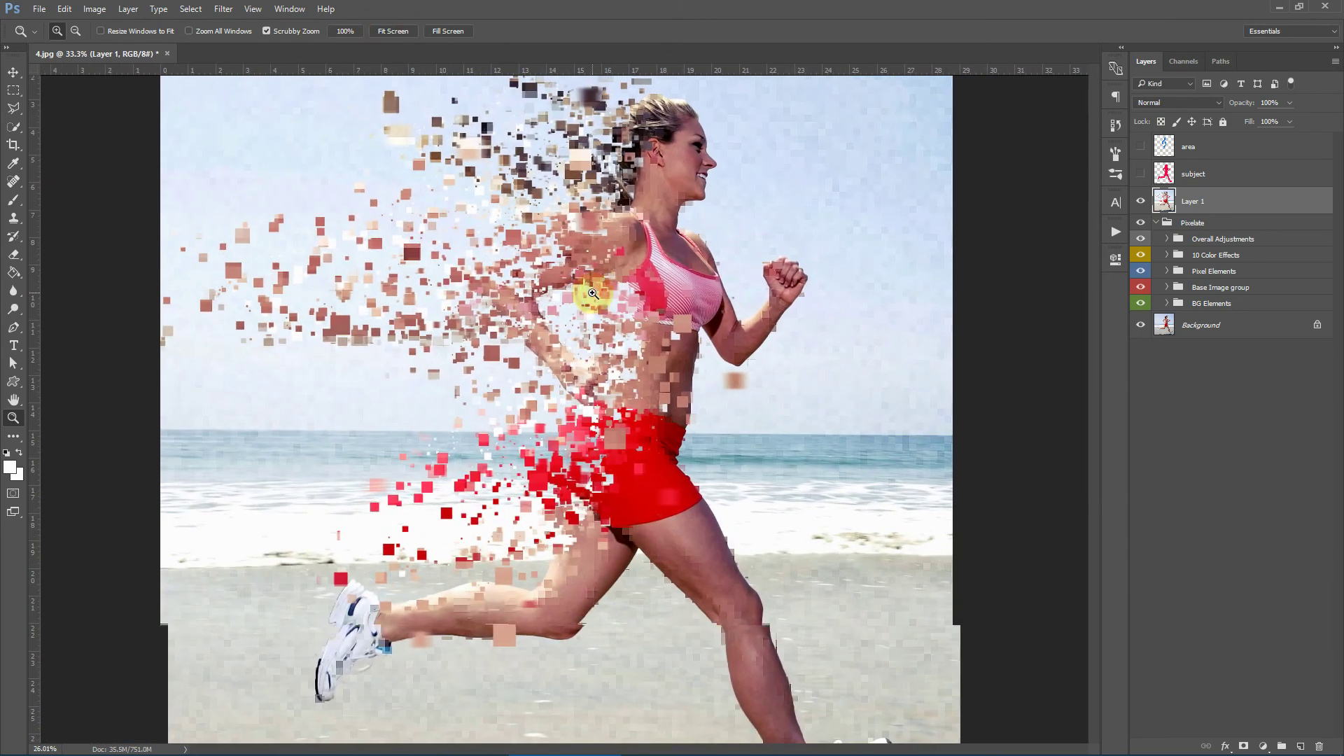
scroll(630, 280, up, 2)
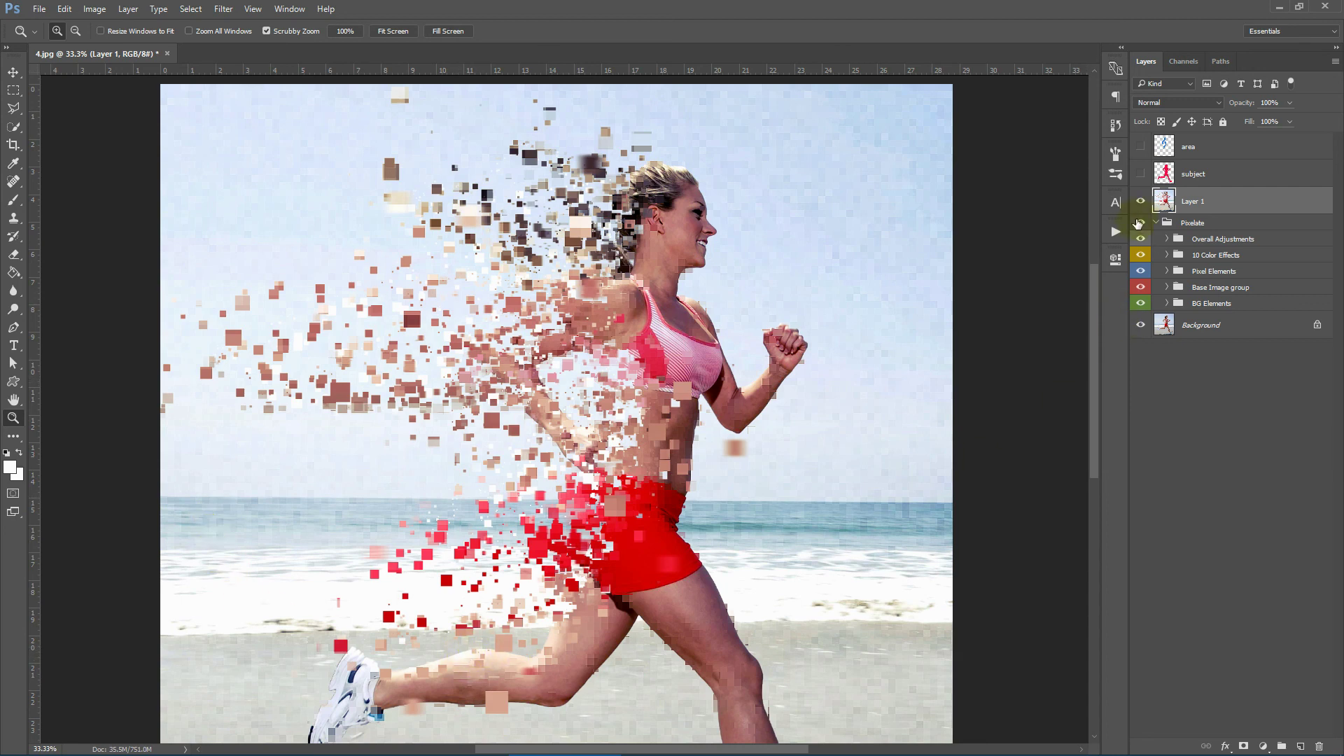
click(1141, 202)
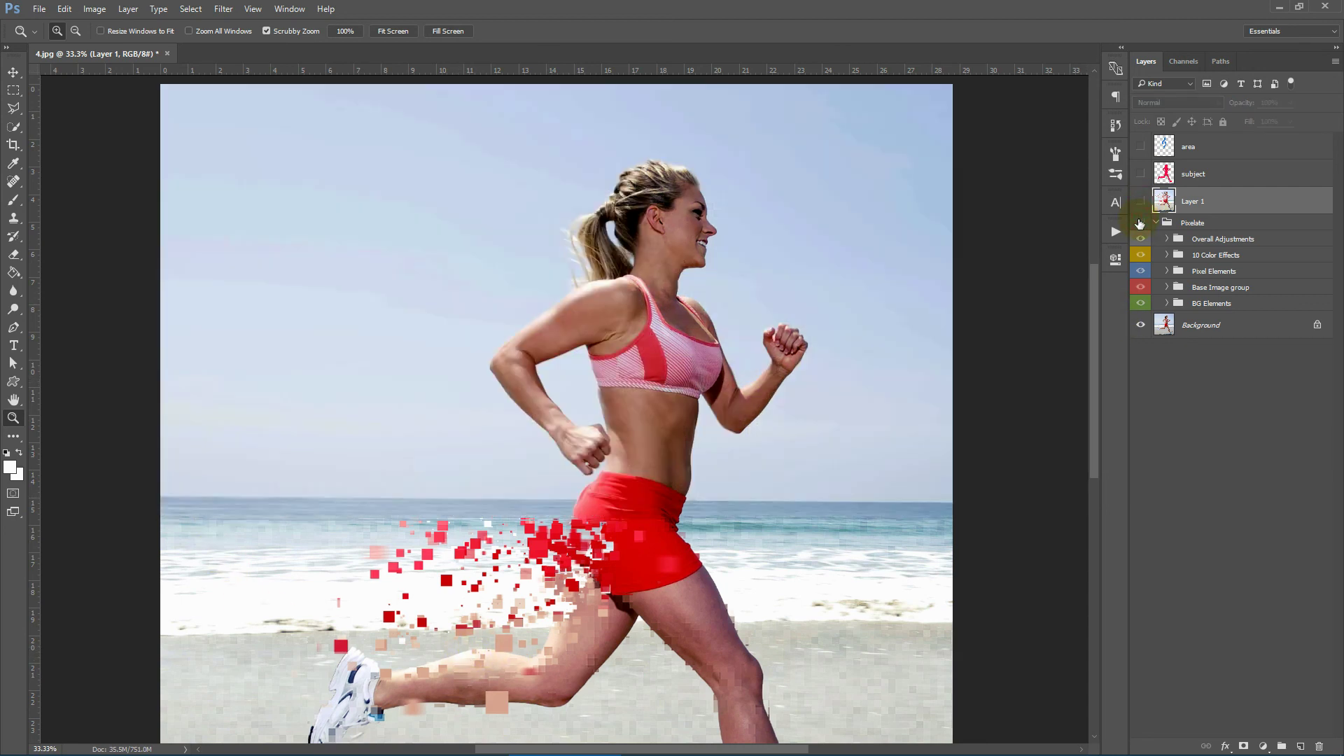
click(1140, 223)
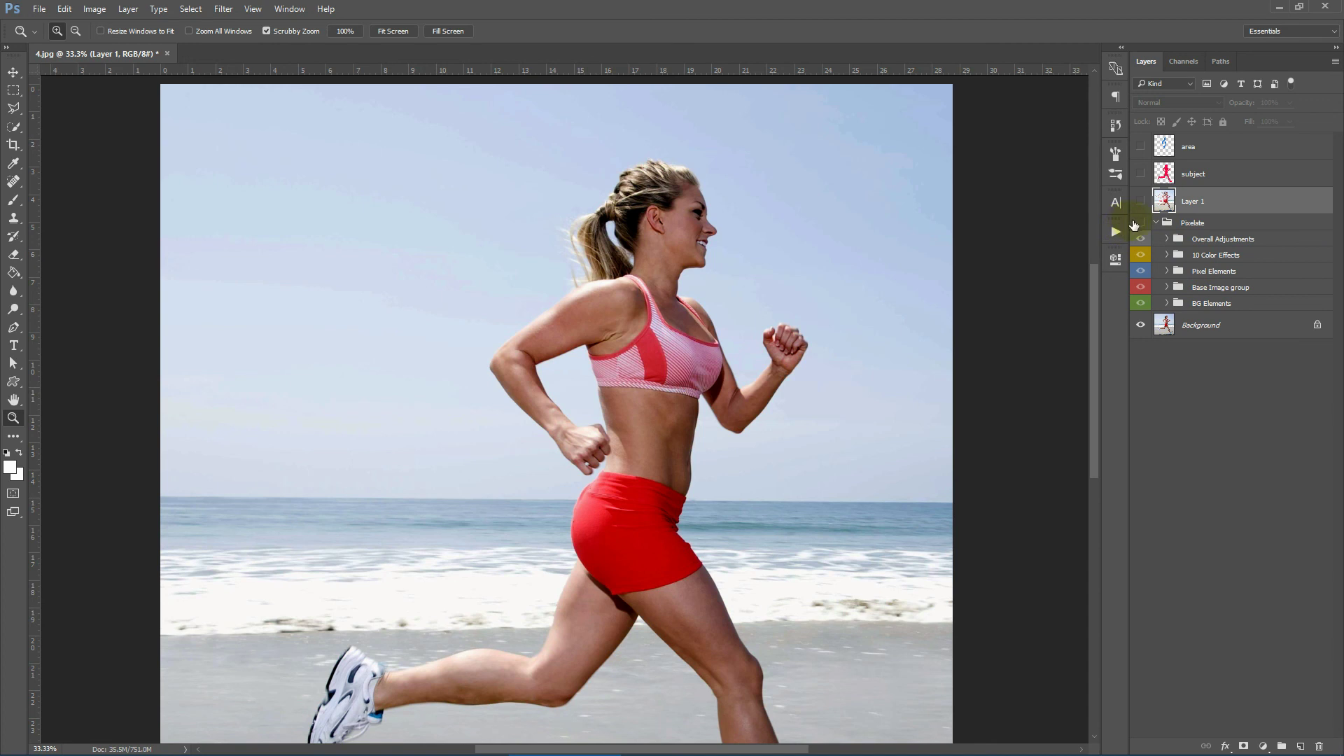
click(1140, 222)
click(1140, 202)
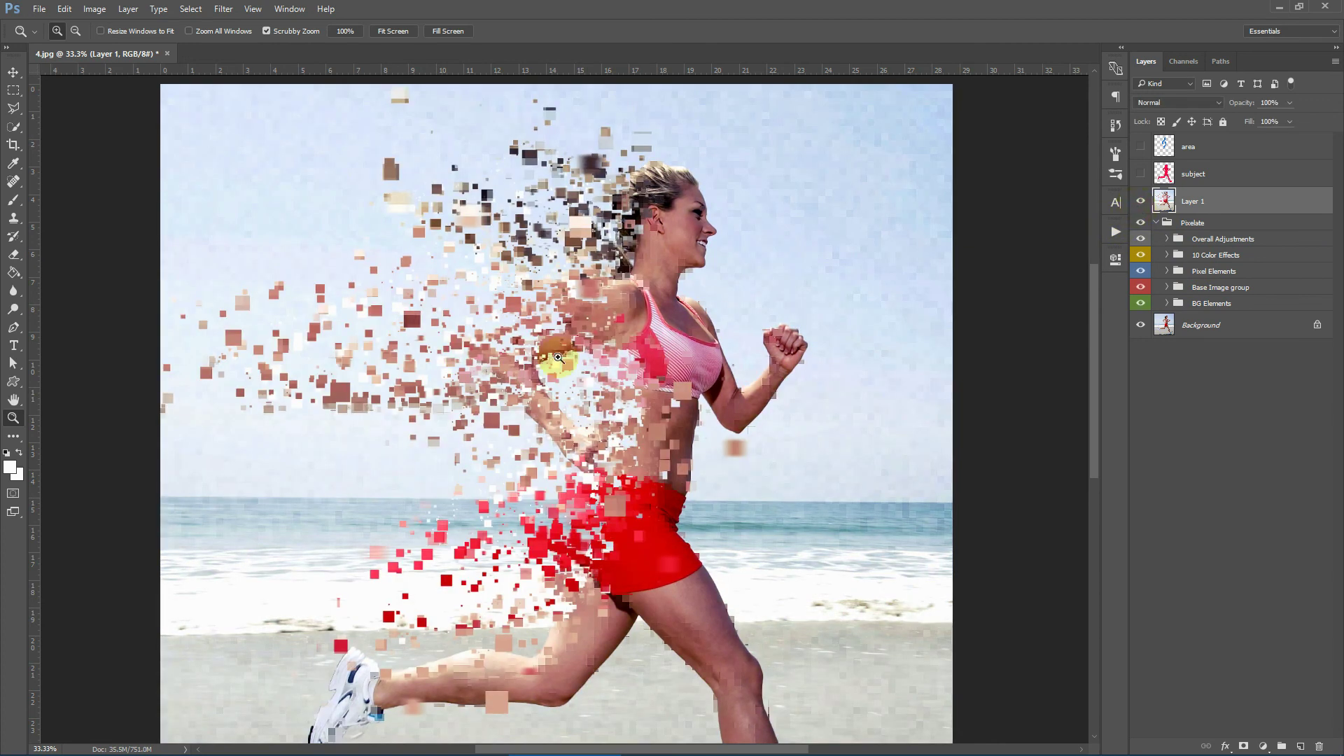
scroll(1058, 422, down, 2)
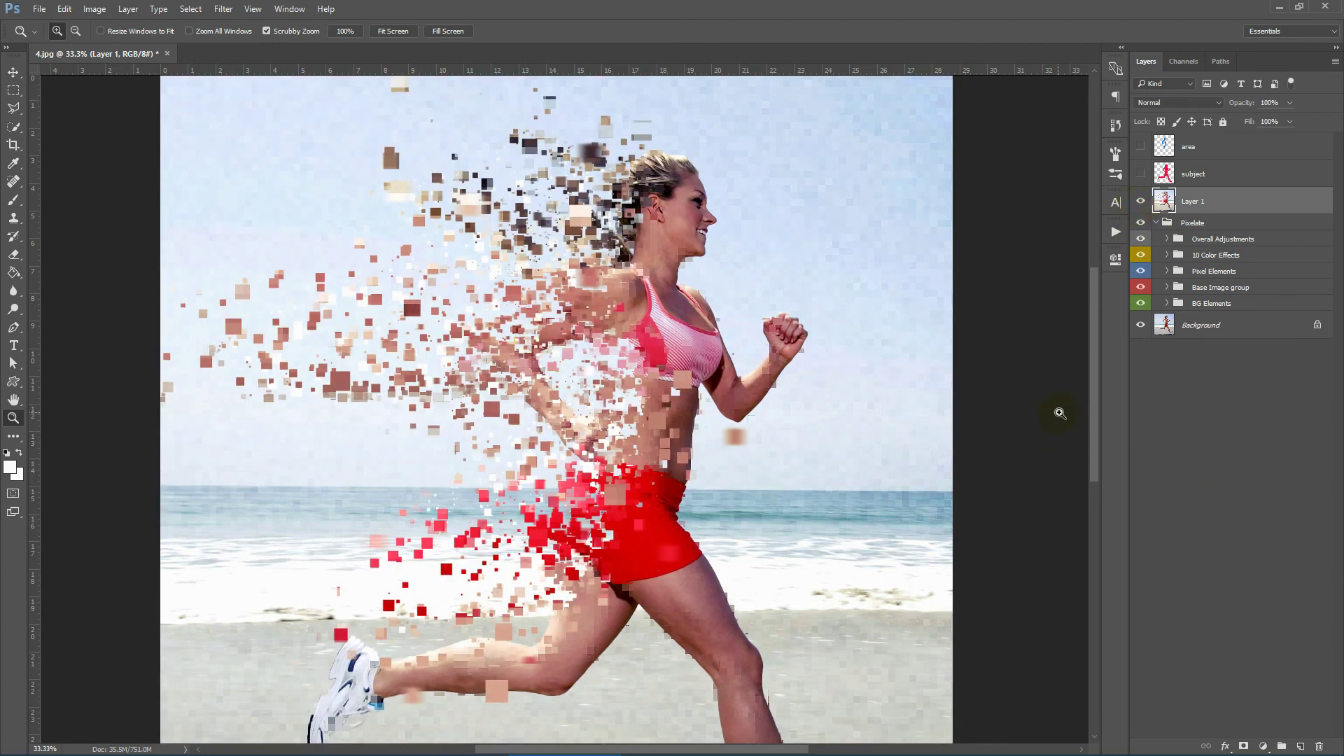